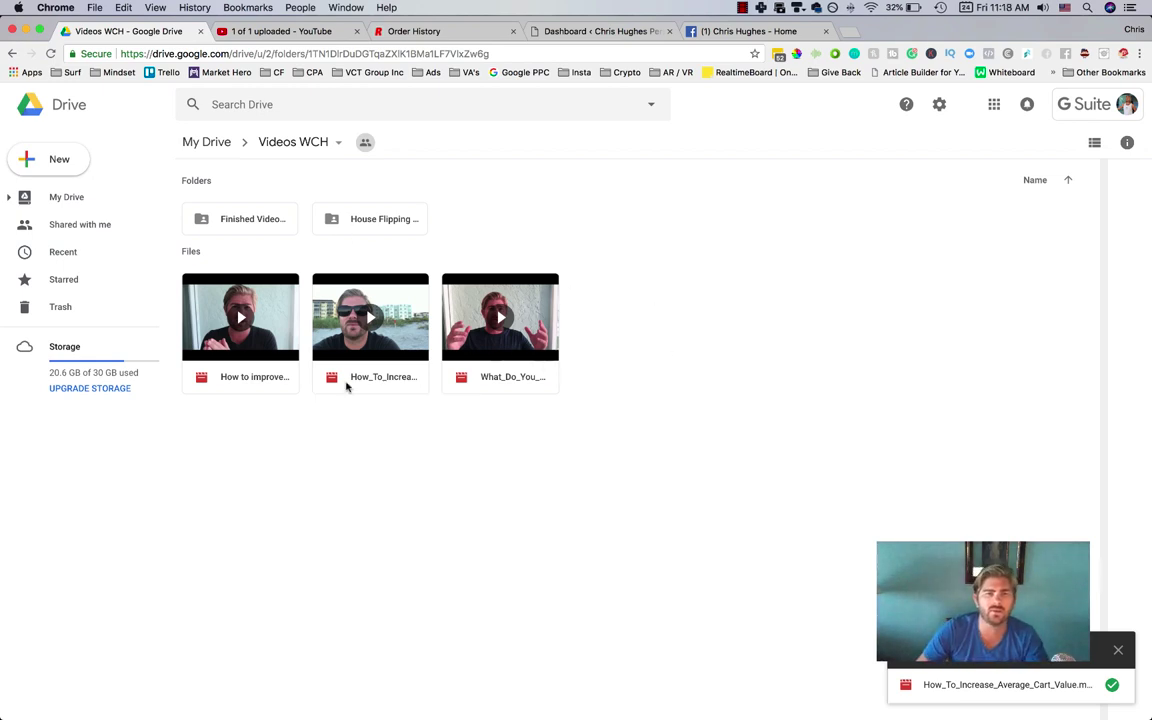
- Open the Finished Videos folder and display the file options for the How_To_Increase video
drag(697, 482, 182, 311)
click(390, 485)
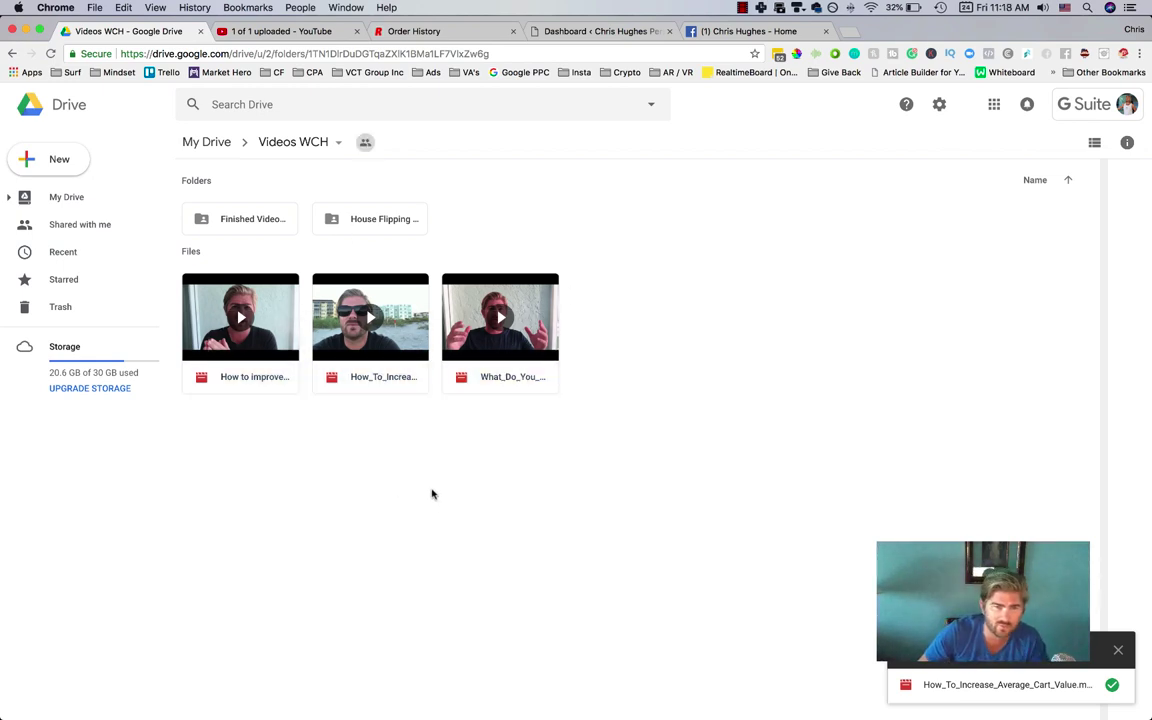
double_click(247, 220)
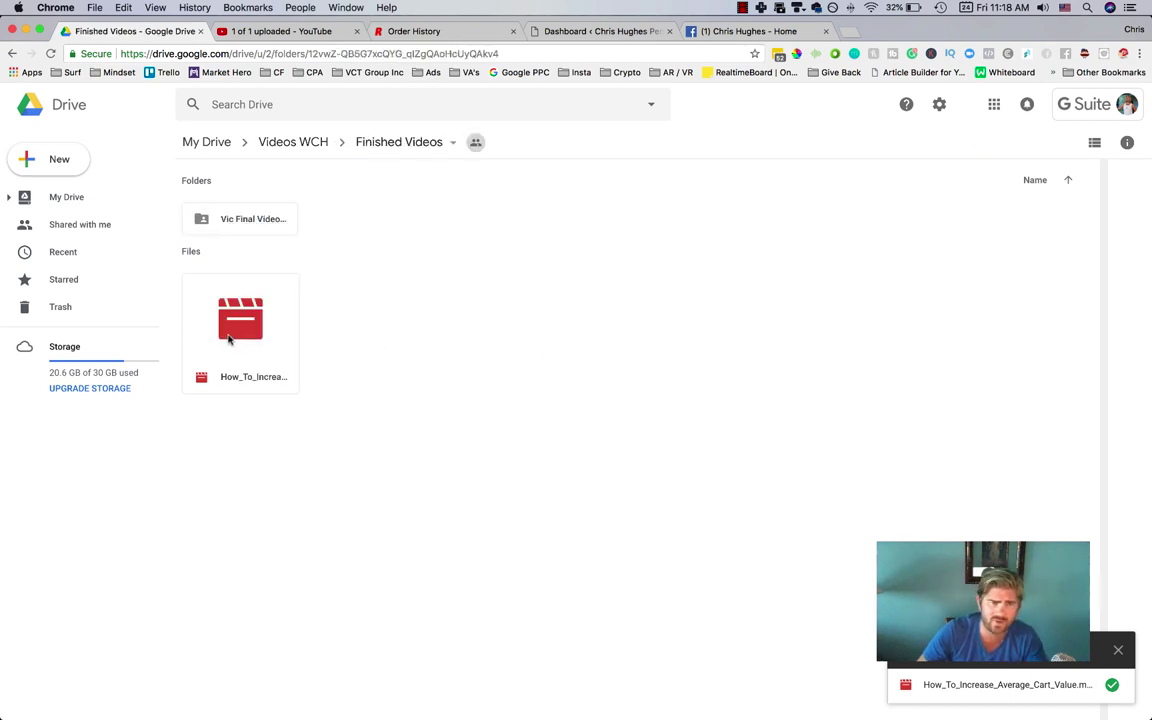
click(235, 365)
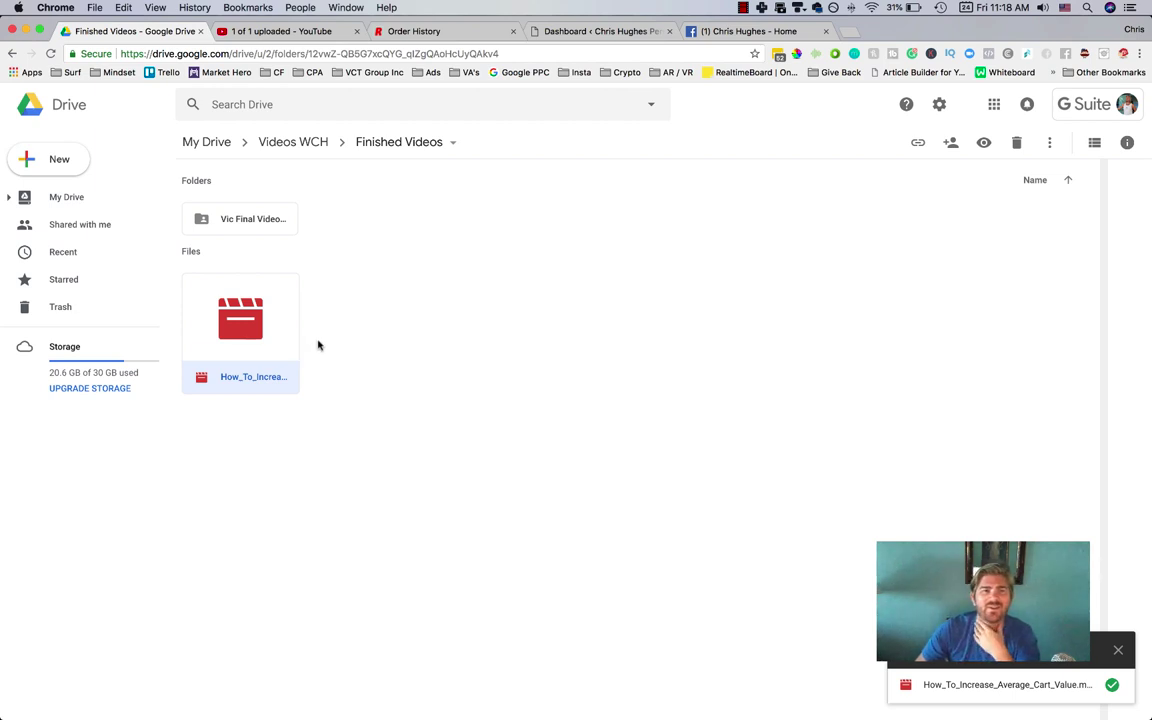
right_click(242, 323)
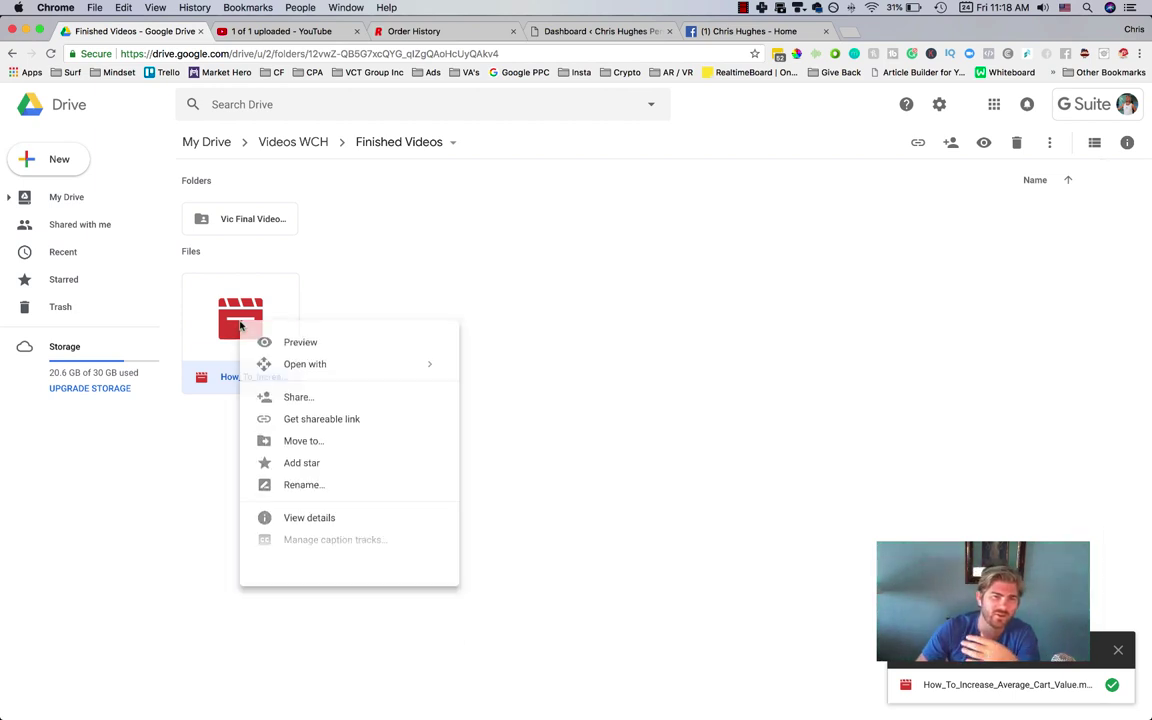
click(325, 607)
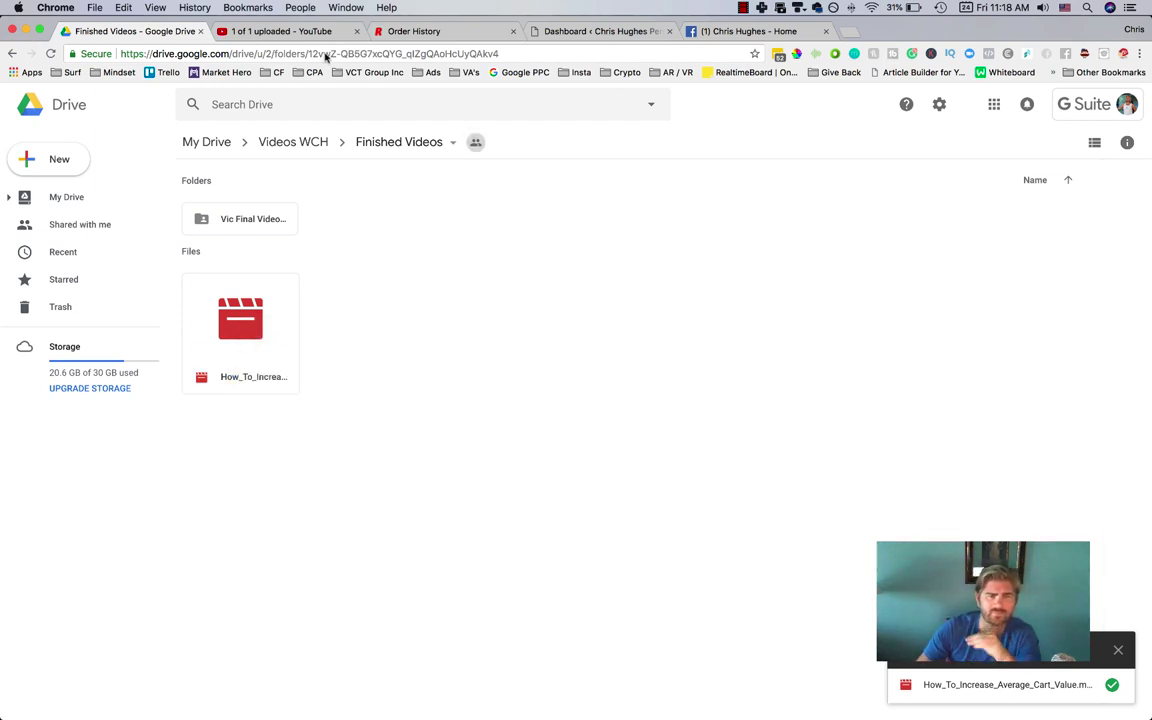
click(309, 33)
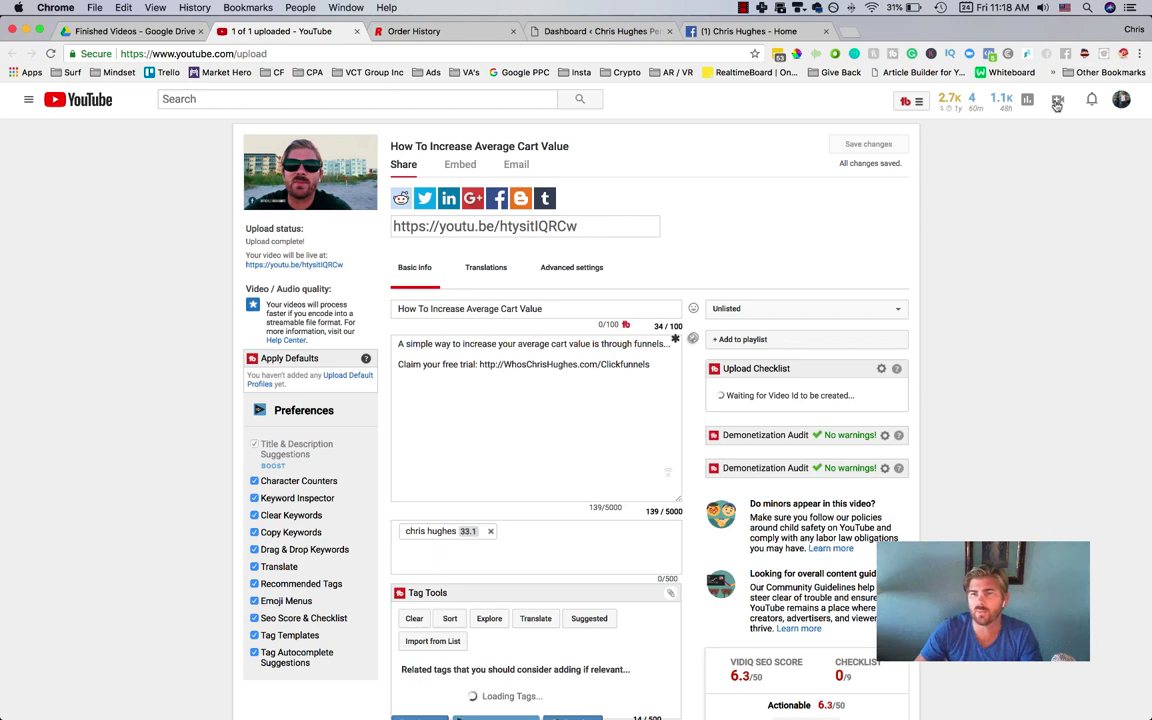
click(1058, 100)
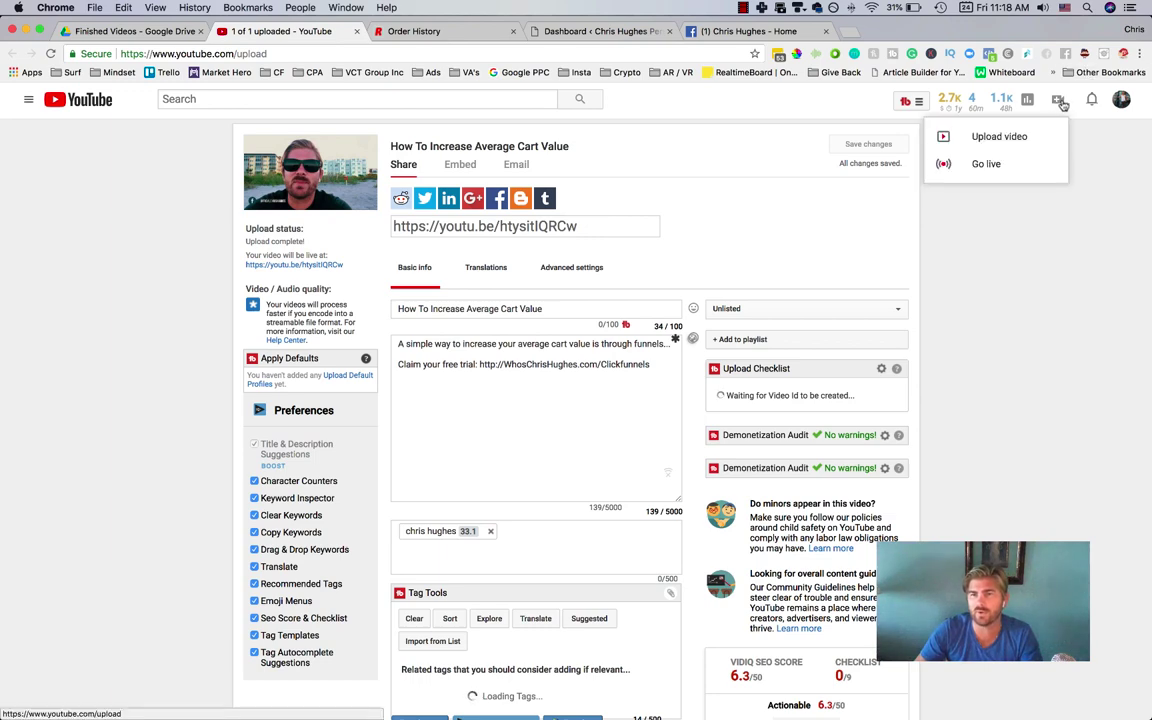
right_click(990, 136)
click(985, 146)
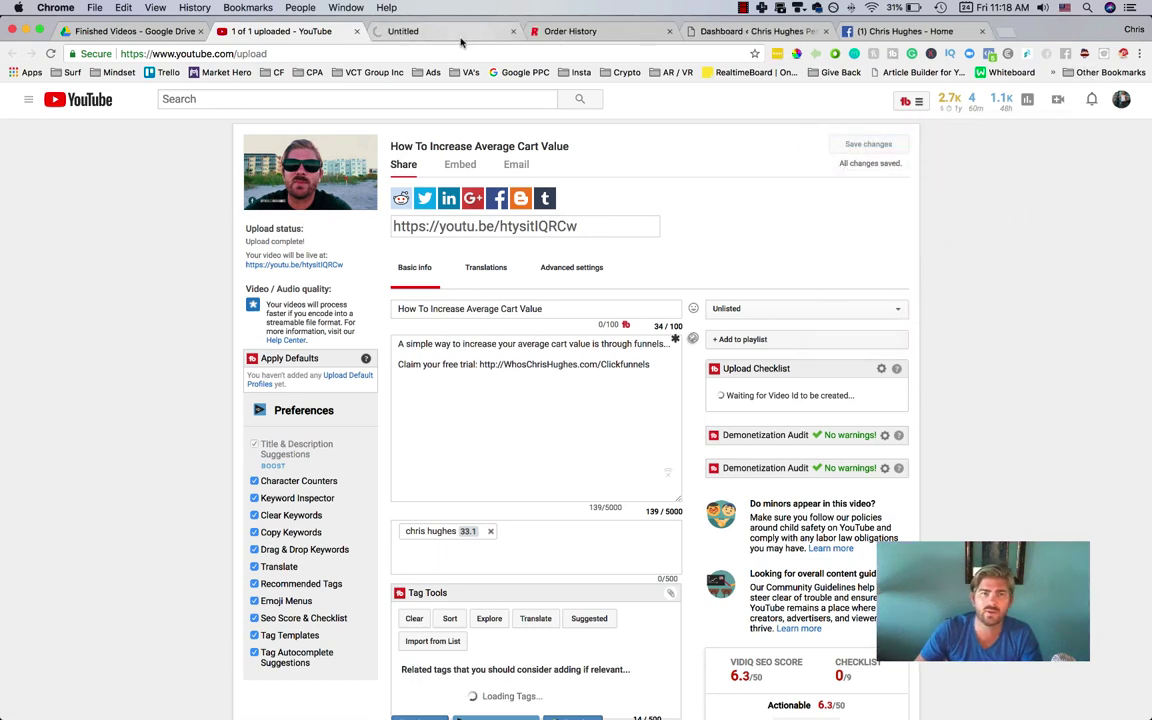
click(418, 34)
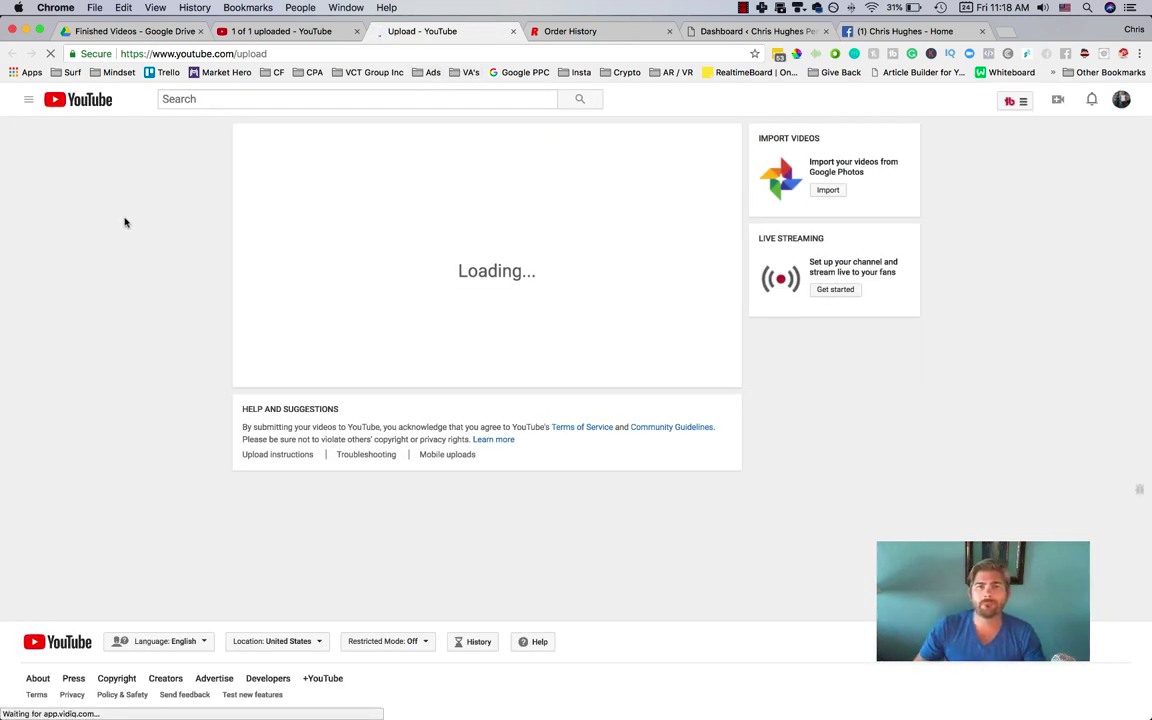
click(486, 227)
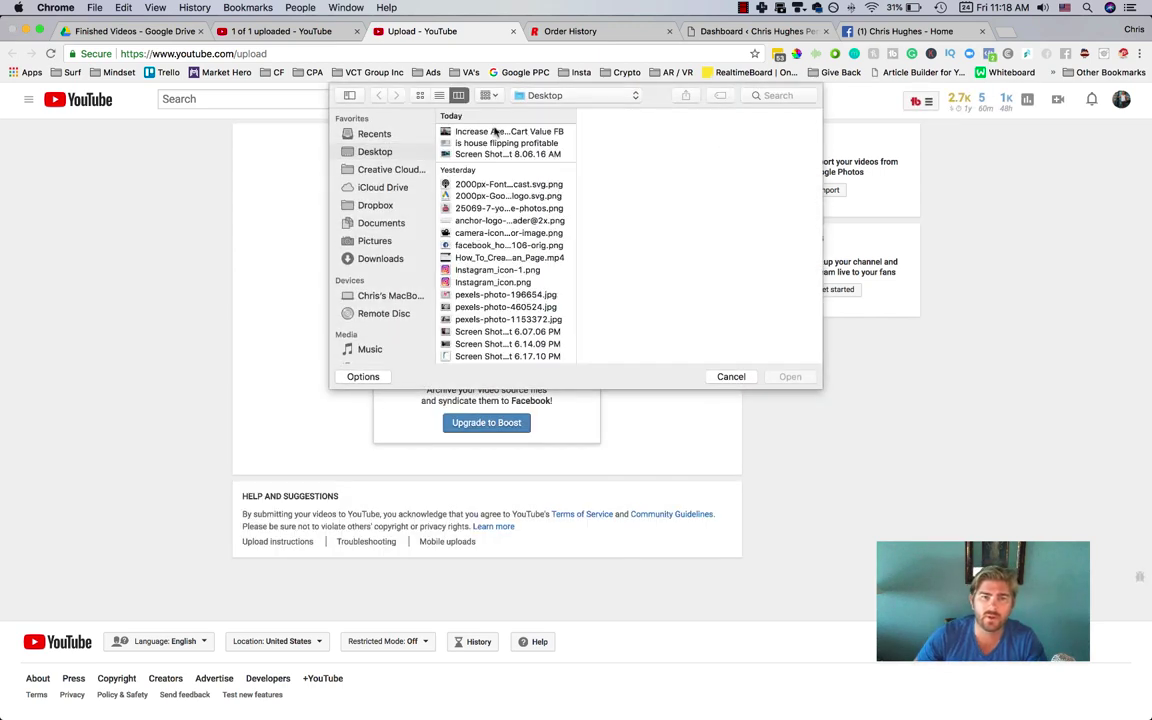
click(480, 130)
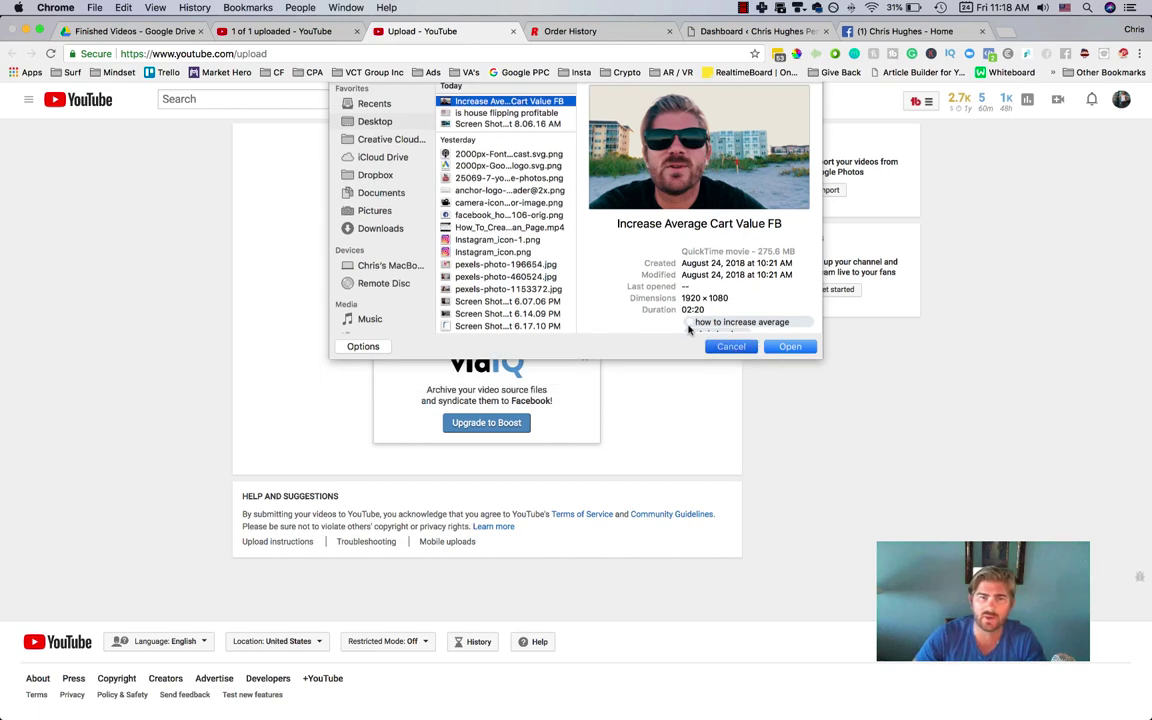
click(731, 376)
middle_click(460, 29)
- On the YouTube page of the uploaded "How To Increase Average Cart Value" video, set the visibility to Unlisted
click(283, 31)
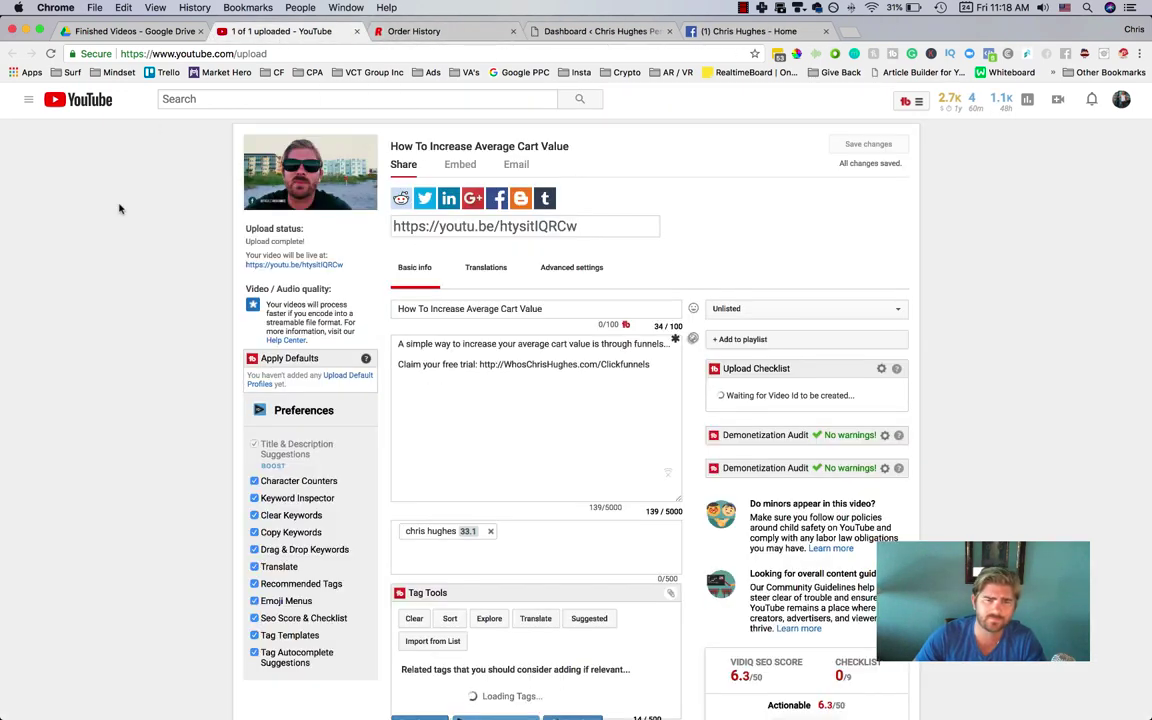
click(597, 309)
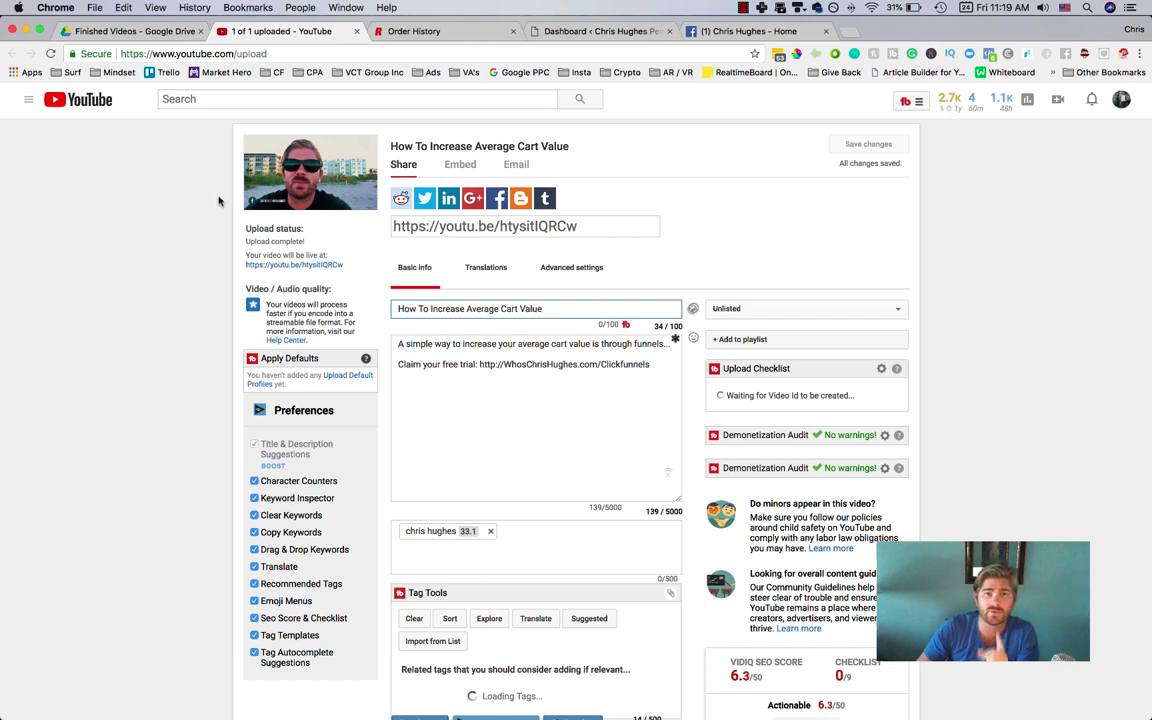
click(743, 308)
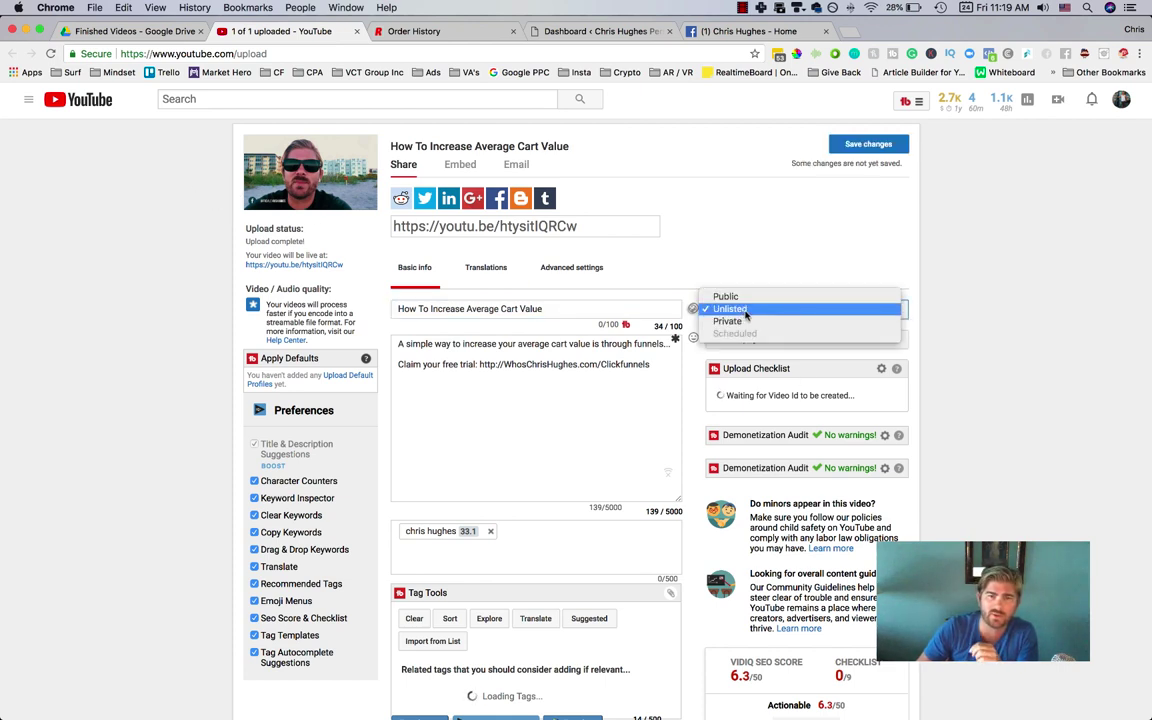
click(745, 312)
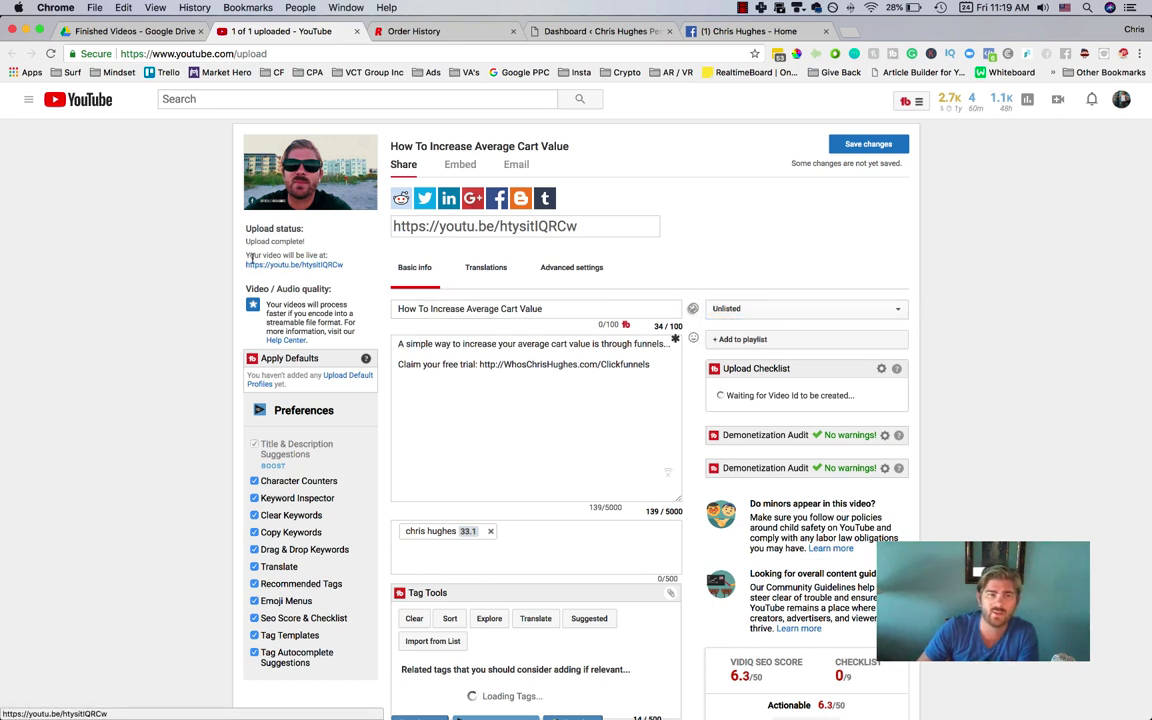
- Copy the uploaded video's live YouTube link from its upload status information
drag(252, 258, 320, 256)
click(290, 255)
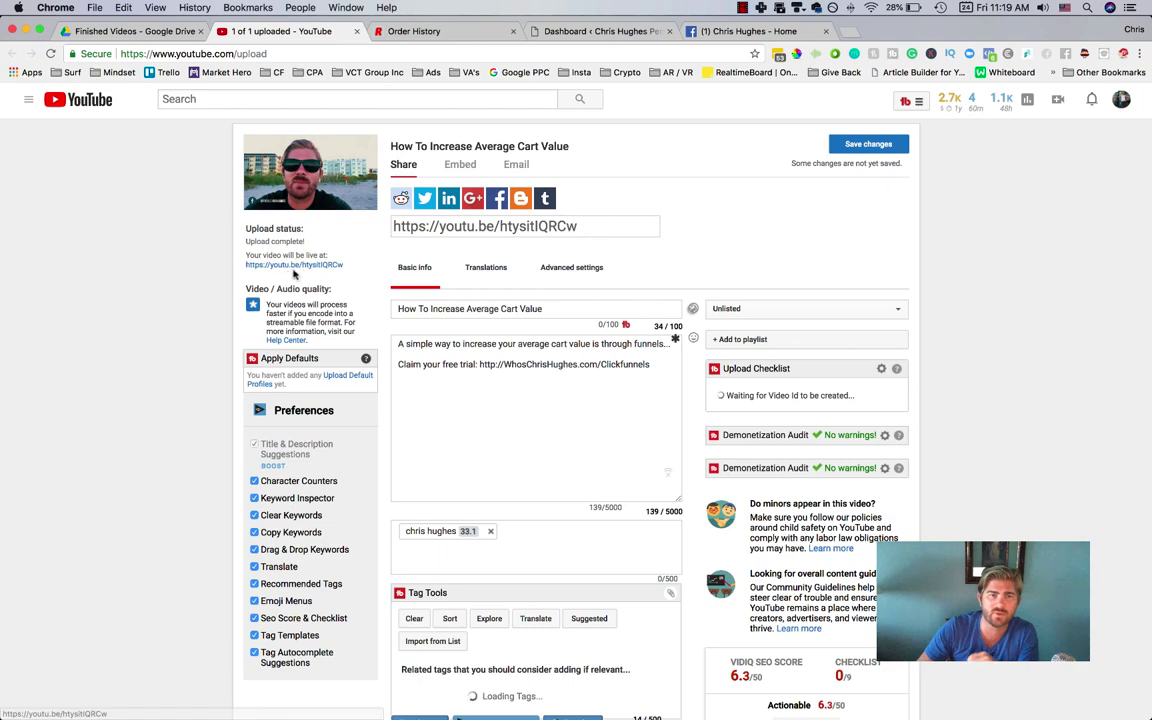
right_click(270, 264)
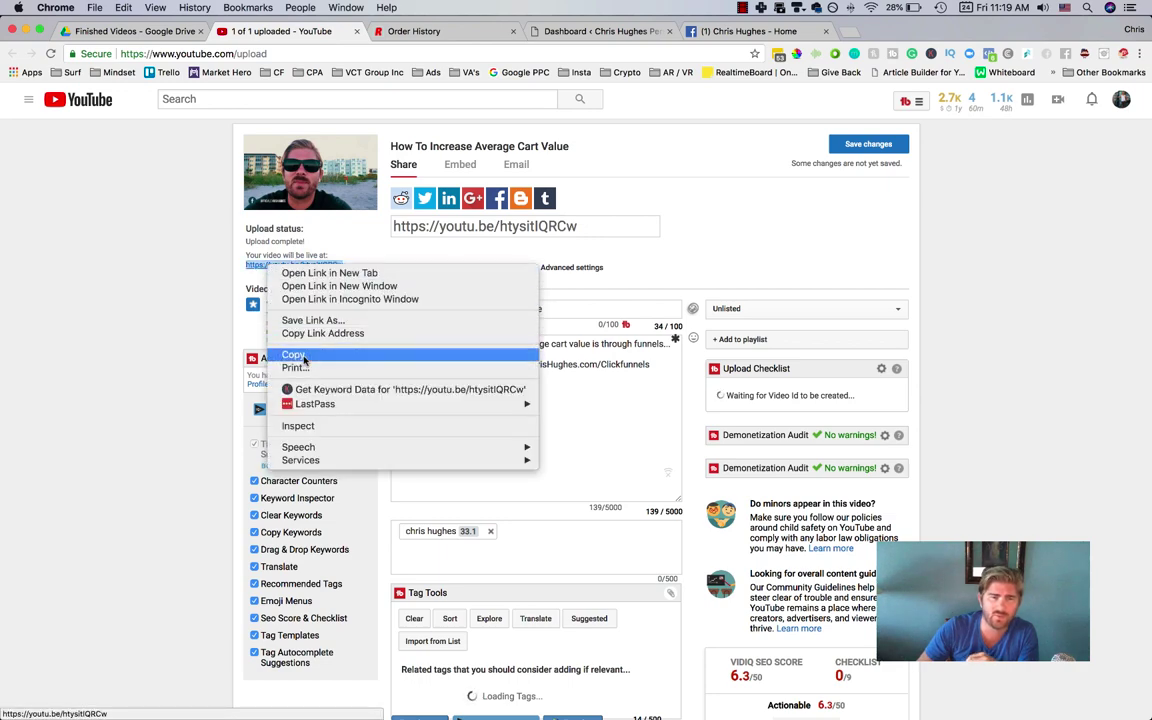
click(300, 356)
- Switch to Rev and start a new transcription order
click(413, 31)
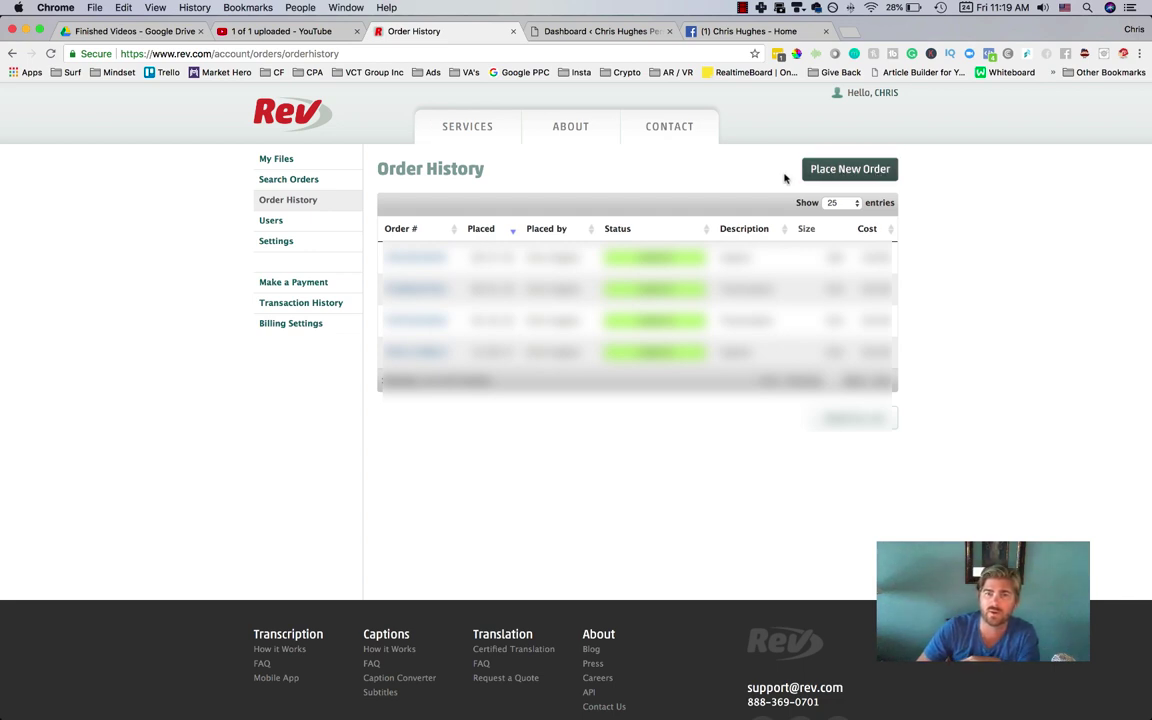
click(872, 172)
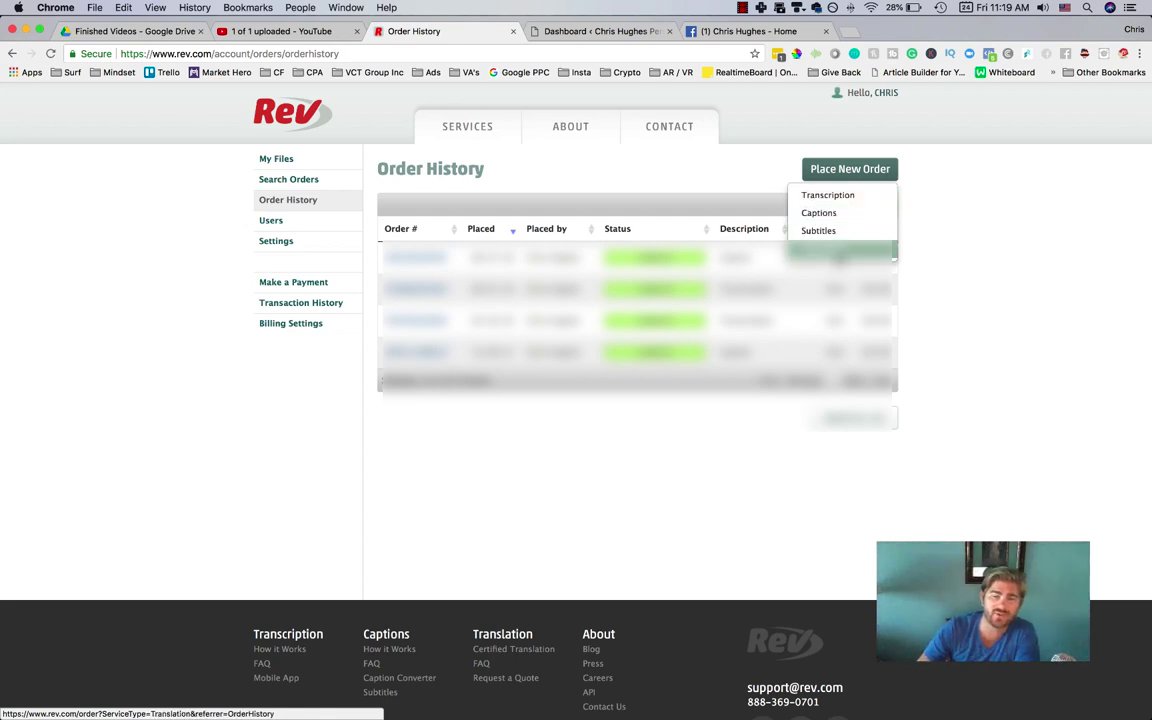
click(848, 196)
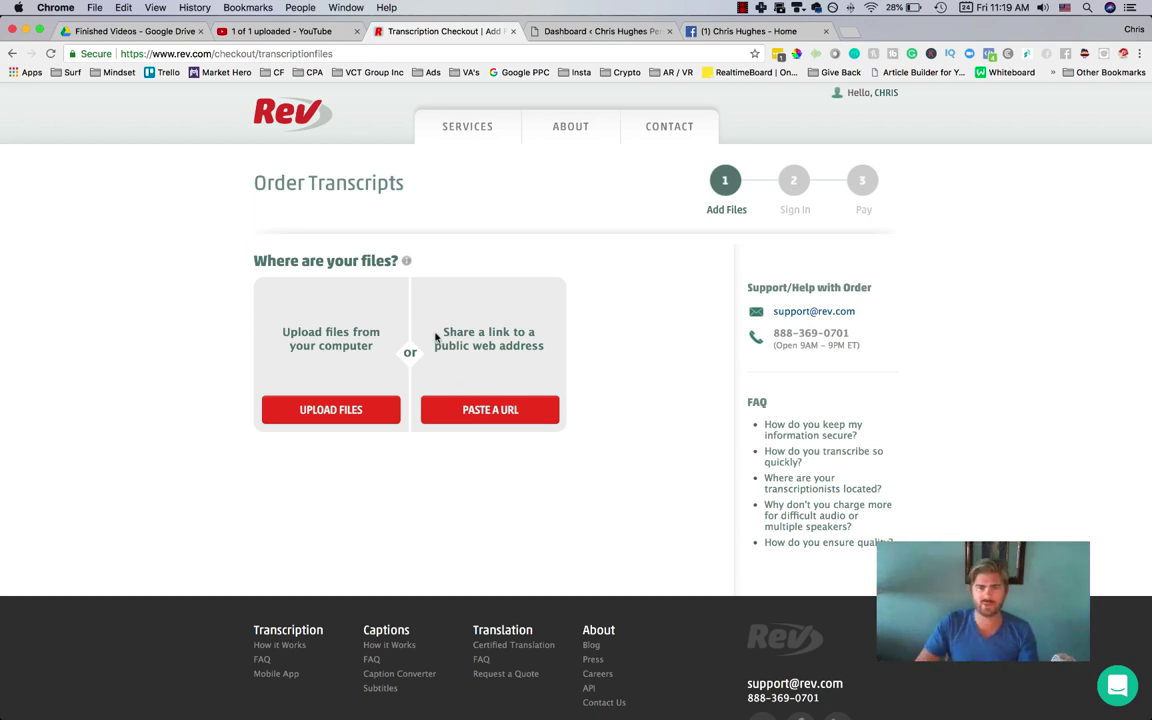
click(496, 409)
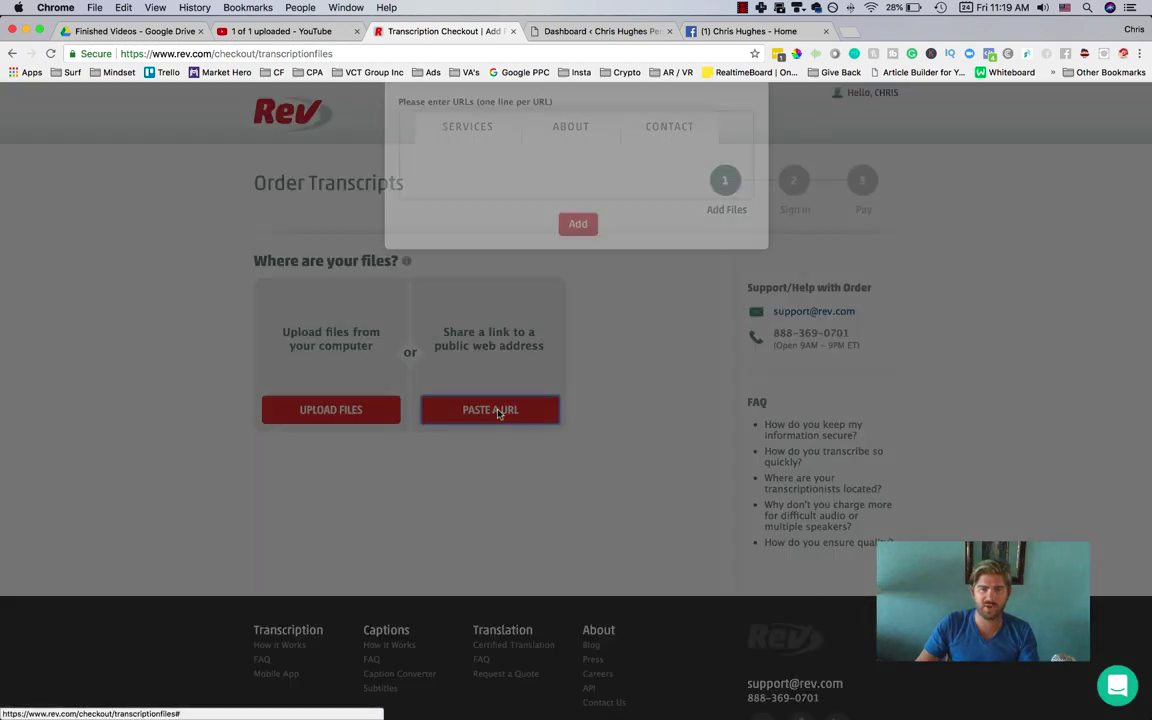
key(super+v)
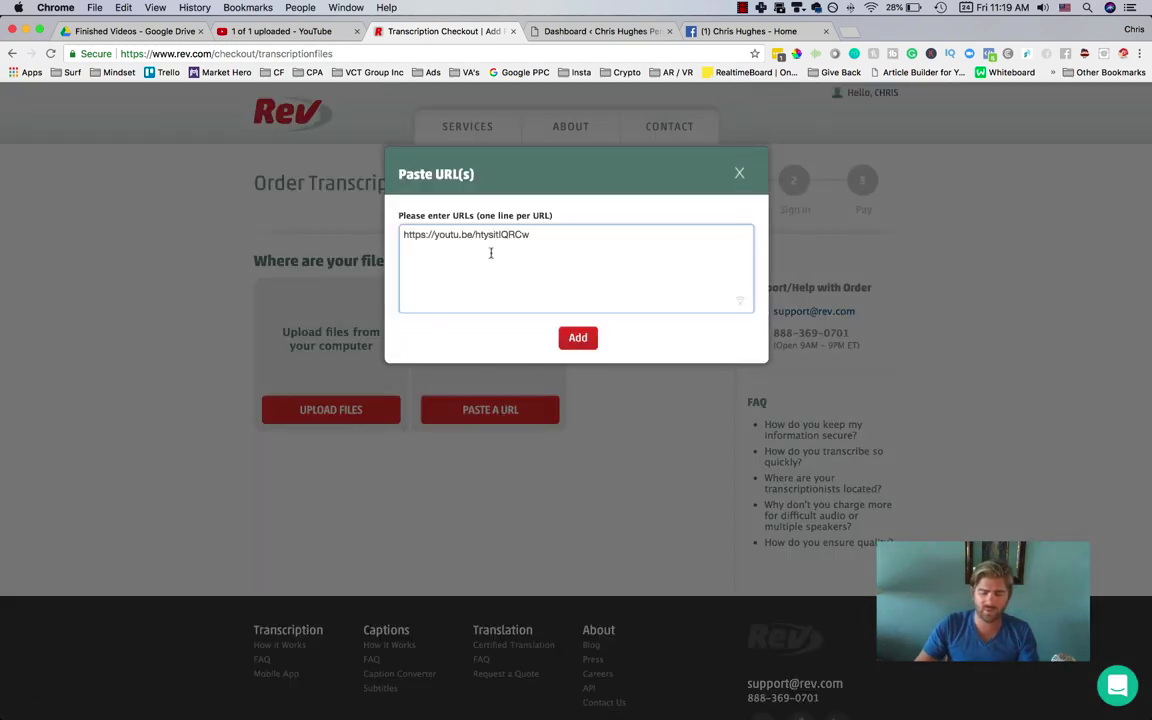
key(Return)
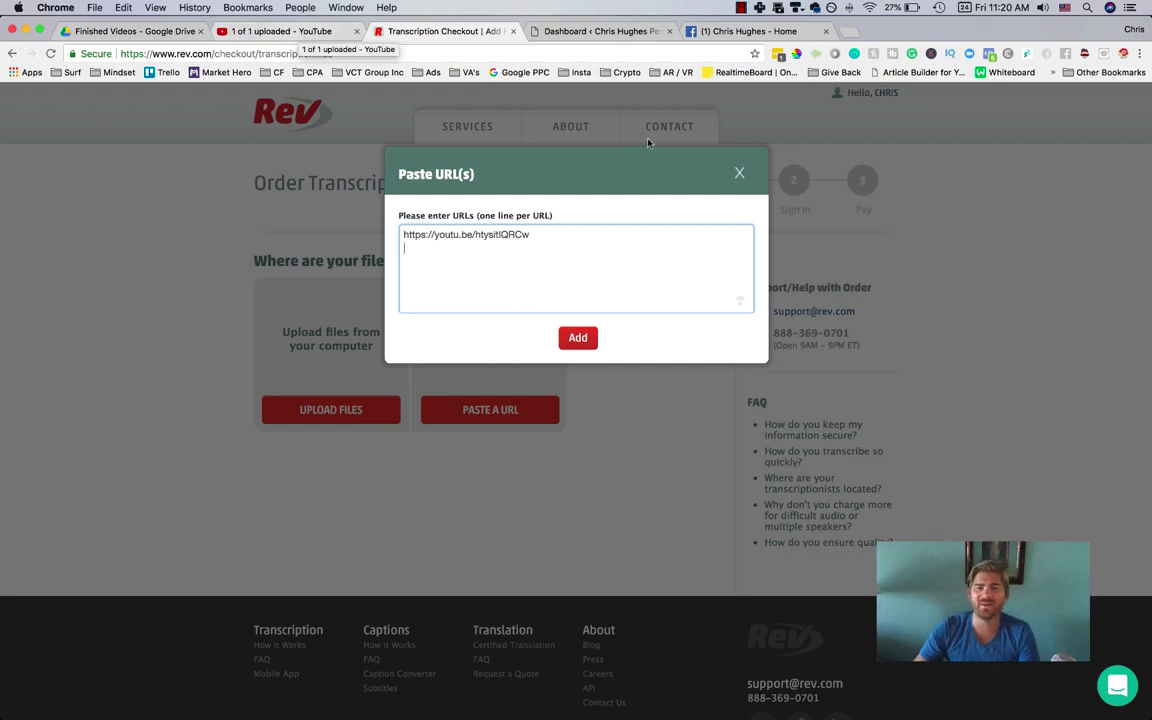
click(578, 340)
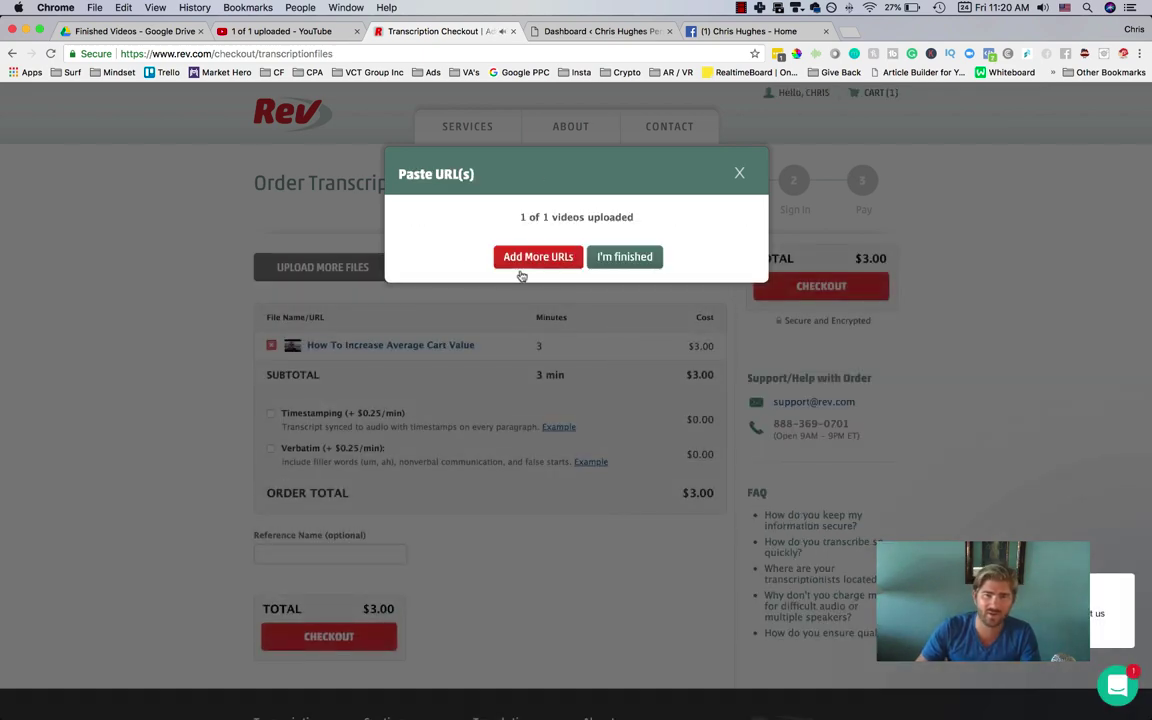
click(622, 257)
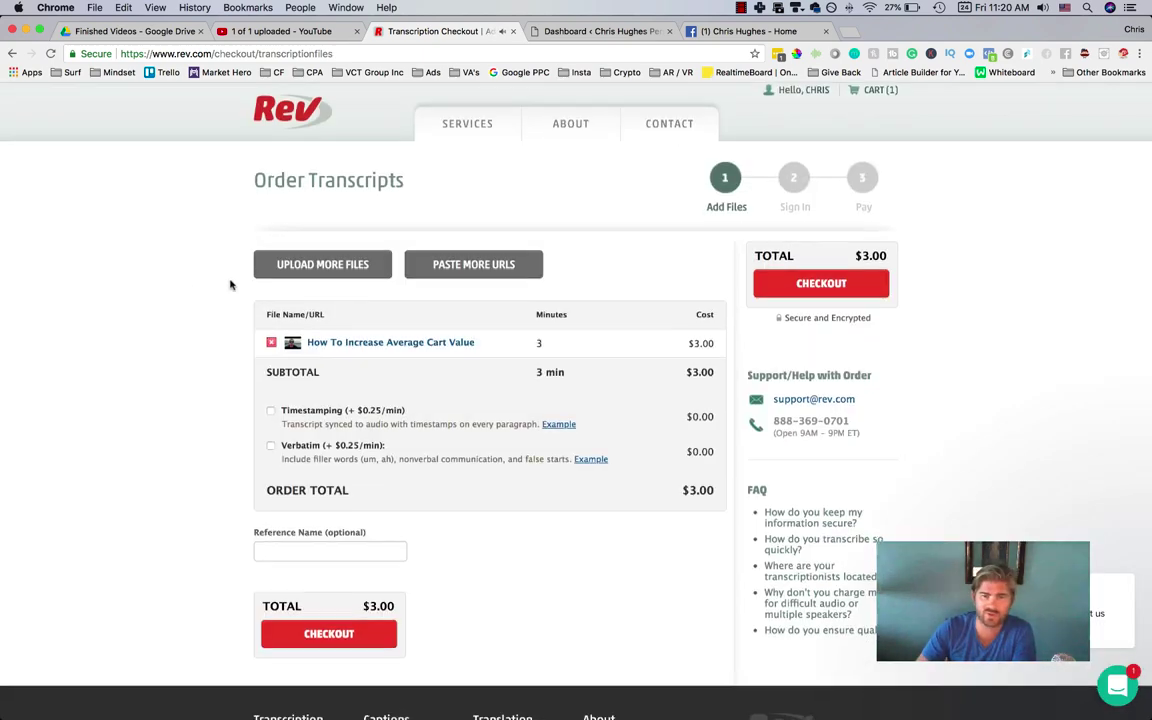
scroll(400, 300, down, 1)
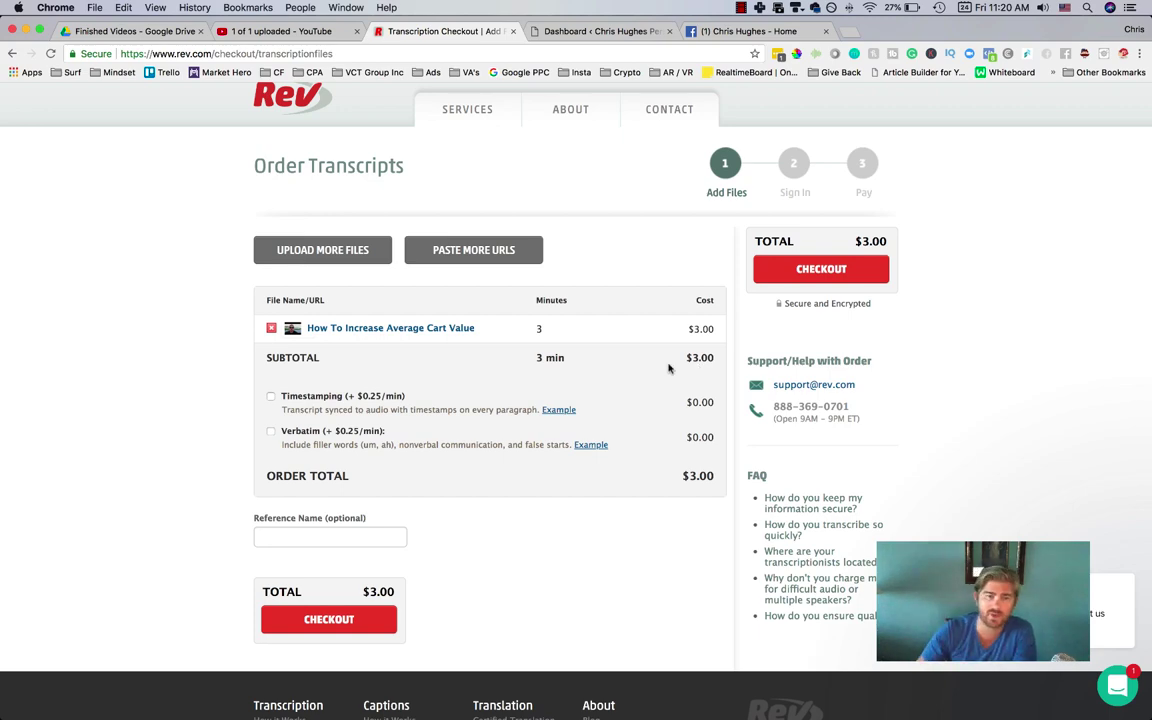
scroll(680, 368, down, 3)
scroll(650, 365, up, 4)
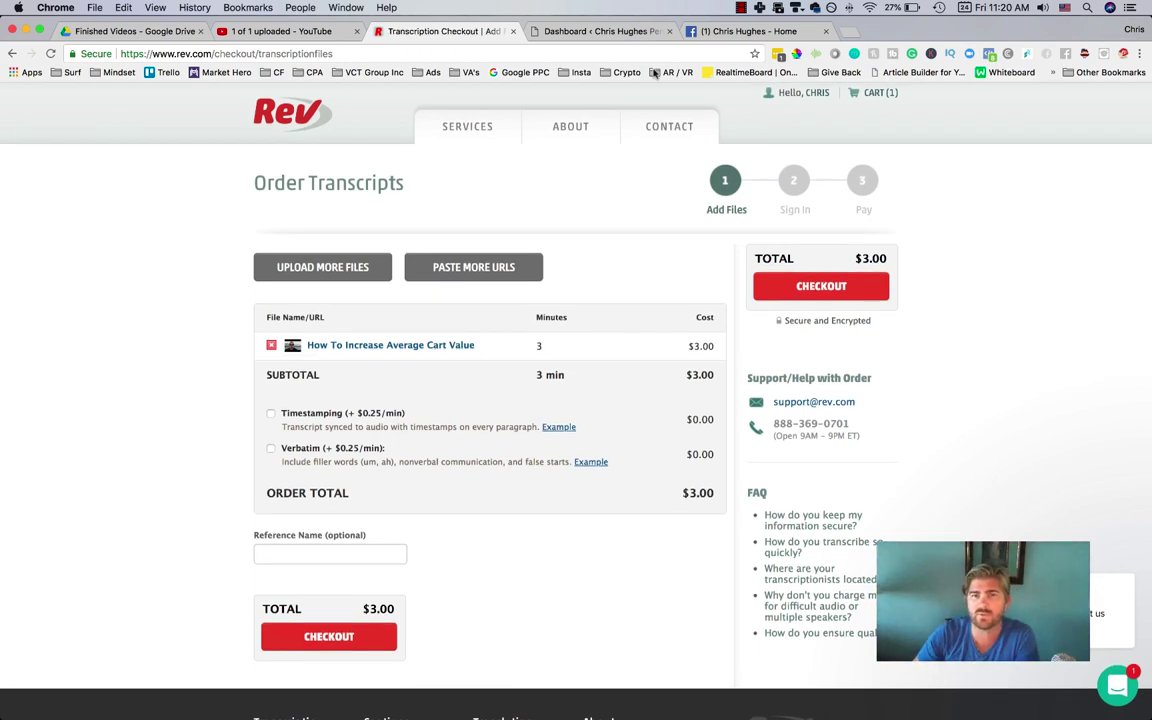
- Switch to the Facebook page, find the captioned post about increasing average cart value and pause its video
click(700, 31)
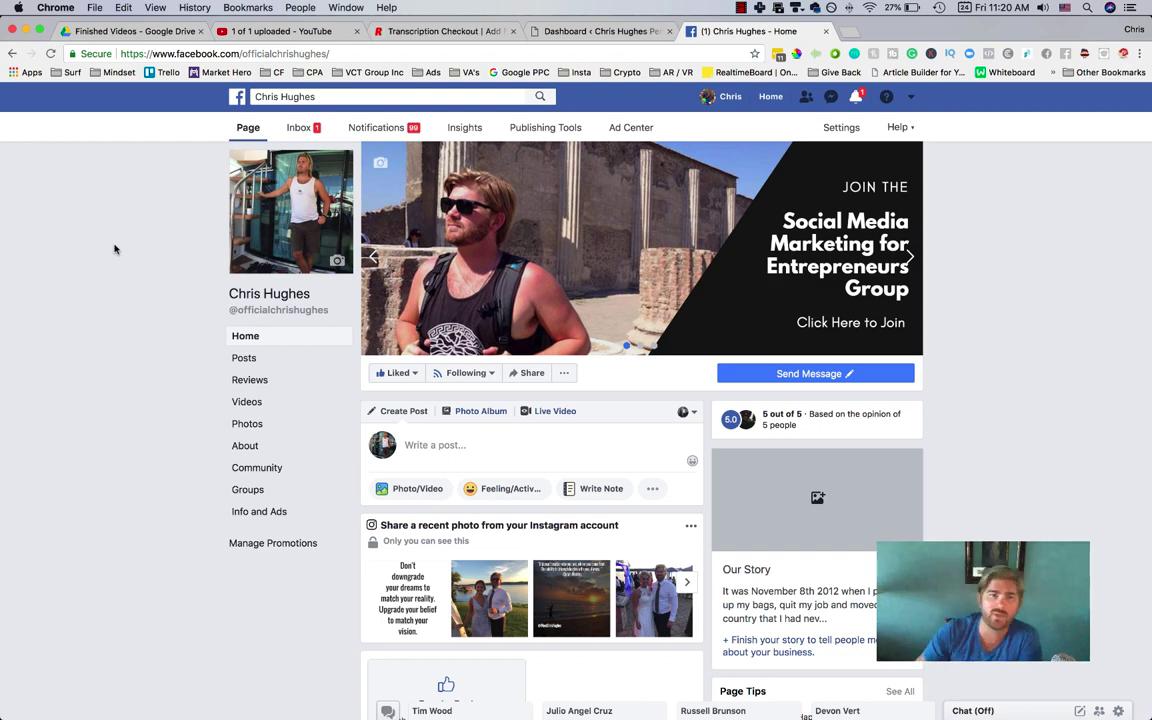
scroll(115, 247, down, 7)
scroll(117, 248, down, 10)
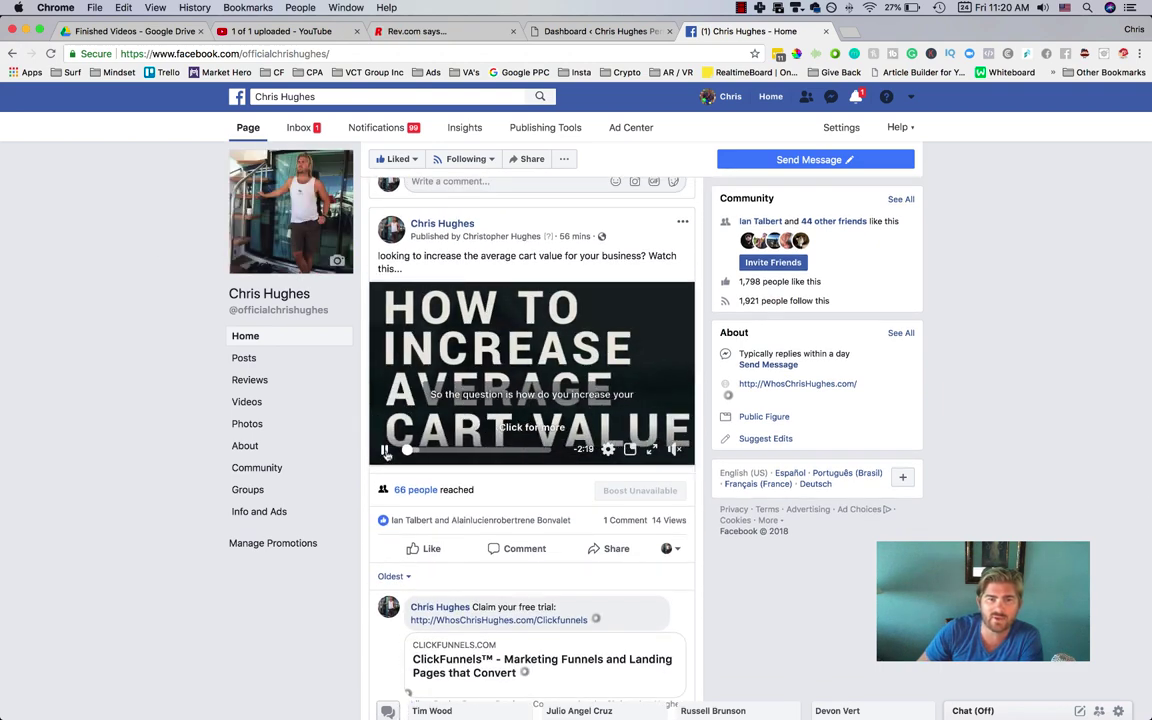
click(424, 351)
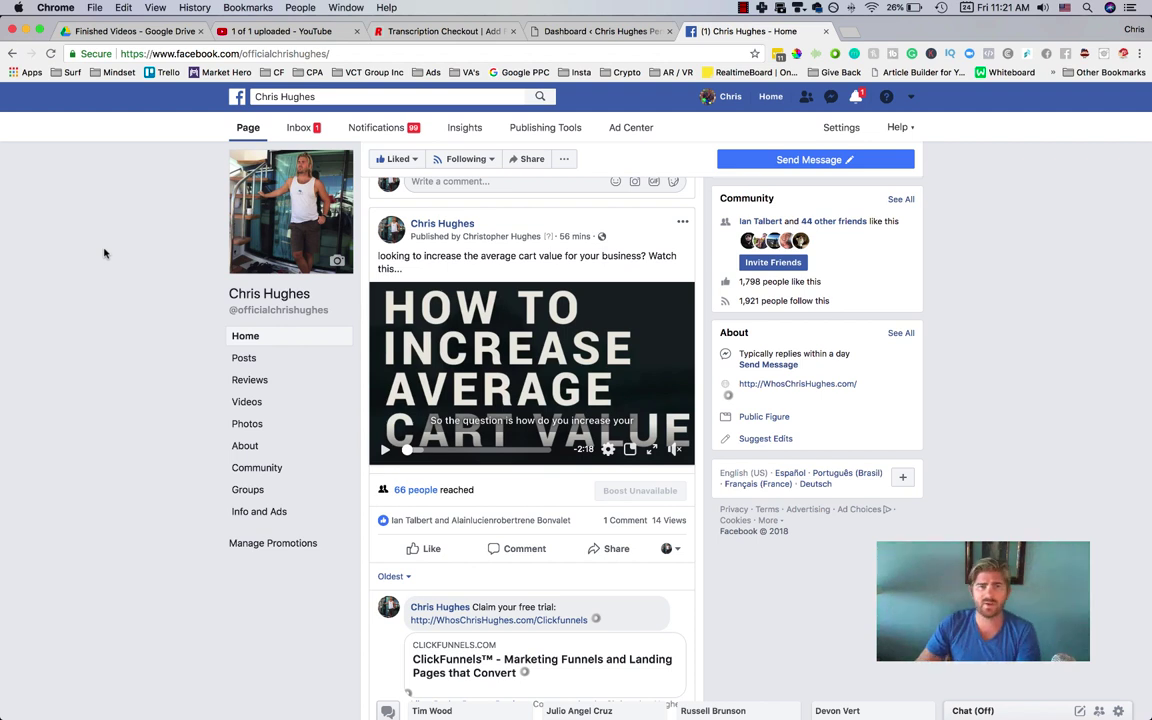
scroll(95, 252, down, 1)
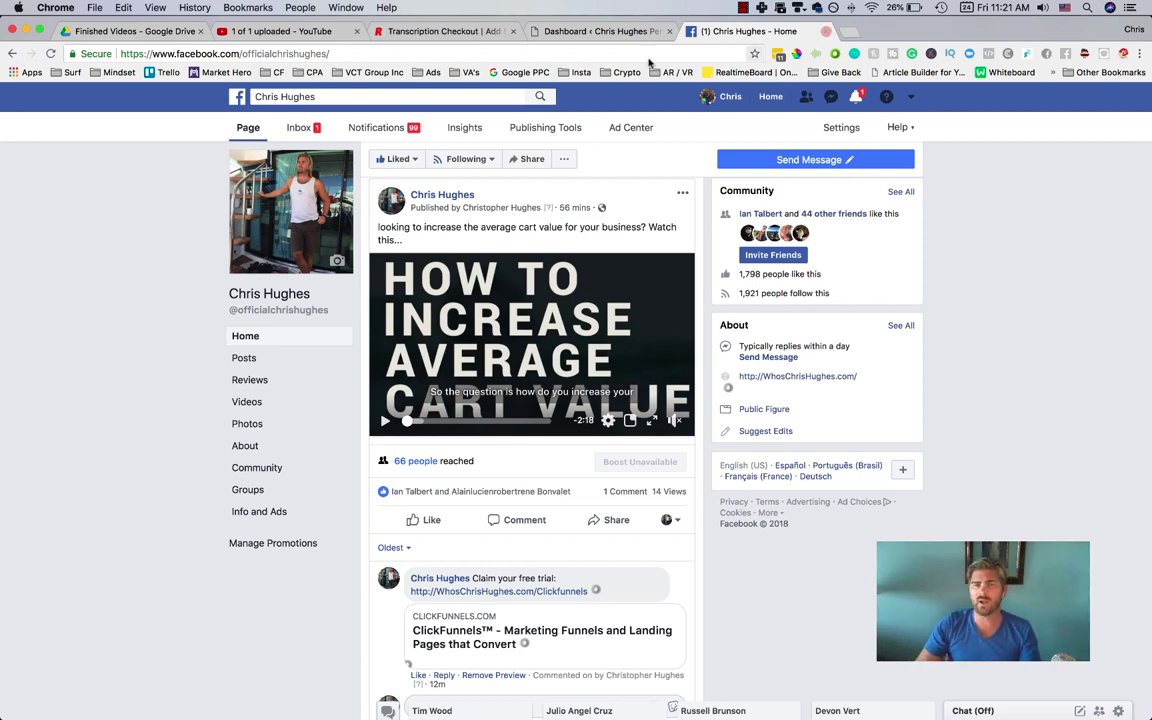
- Switch to Finder and select "How_To_Increase_Average_Cart_Value copy.mov" in the Downloads folder
key(ctrl+Up)
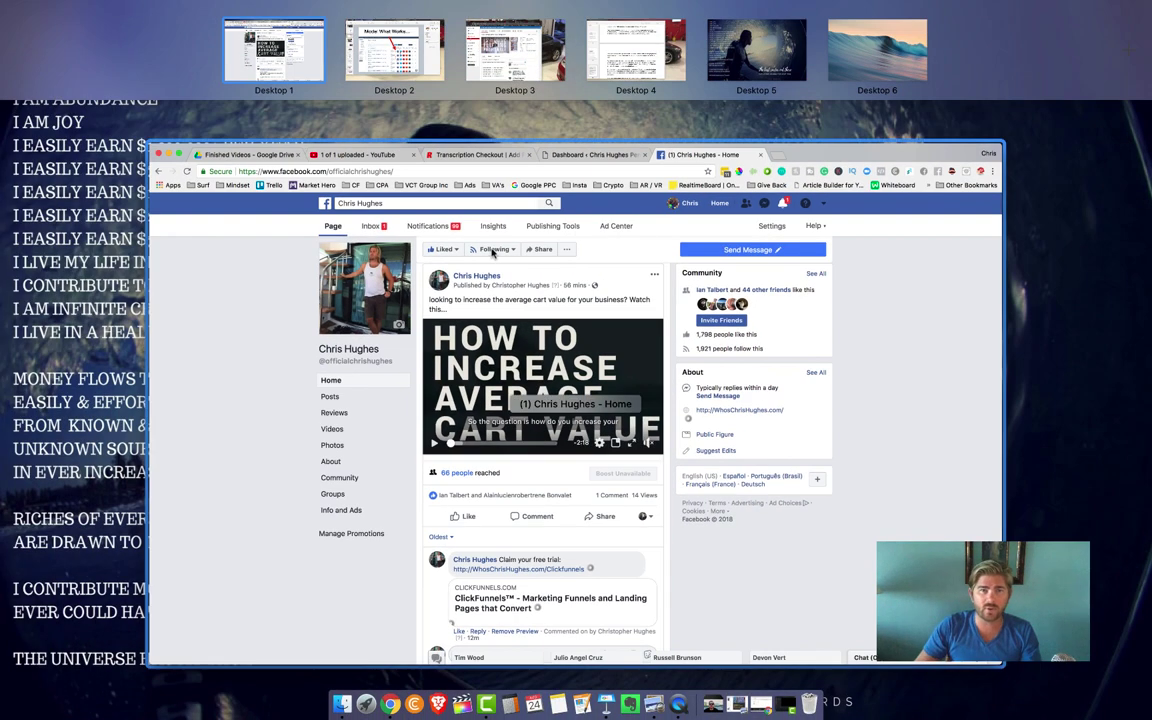
key(ctrl+Up)
mouse_move(533, 704)
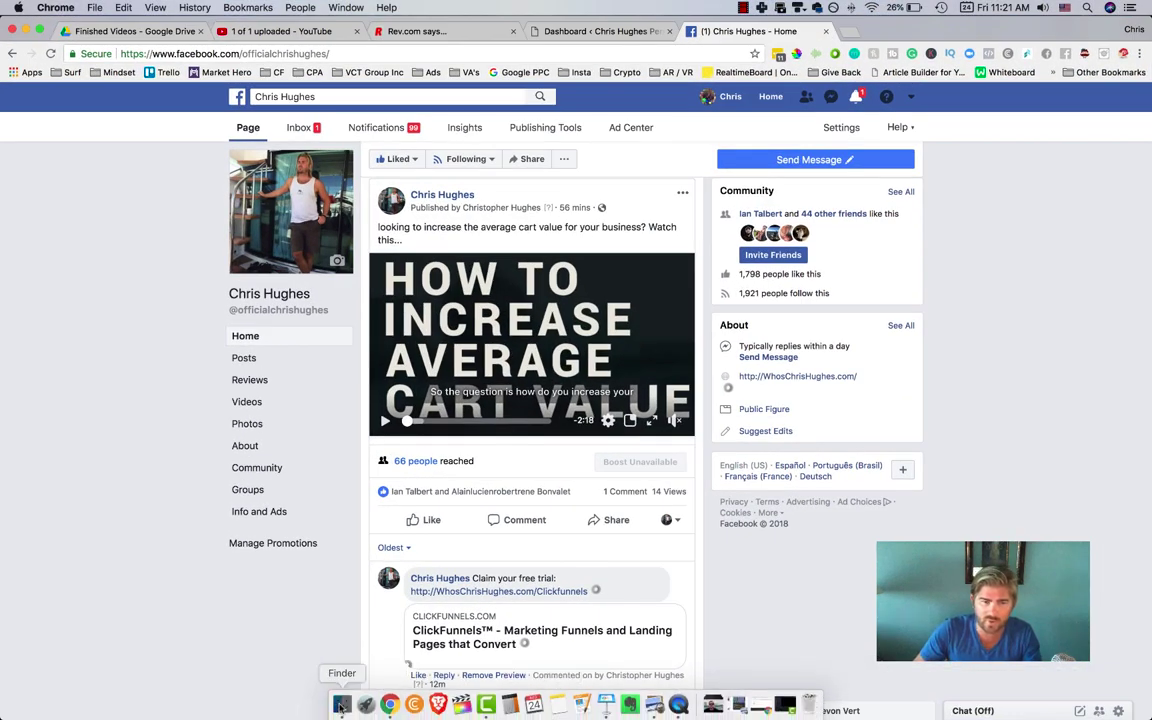
click(306, 634)
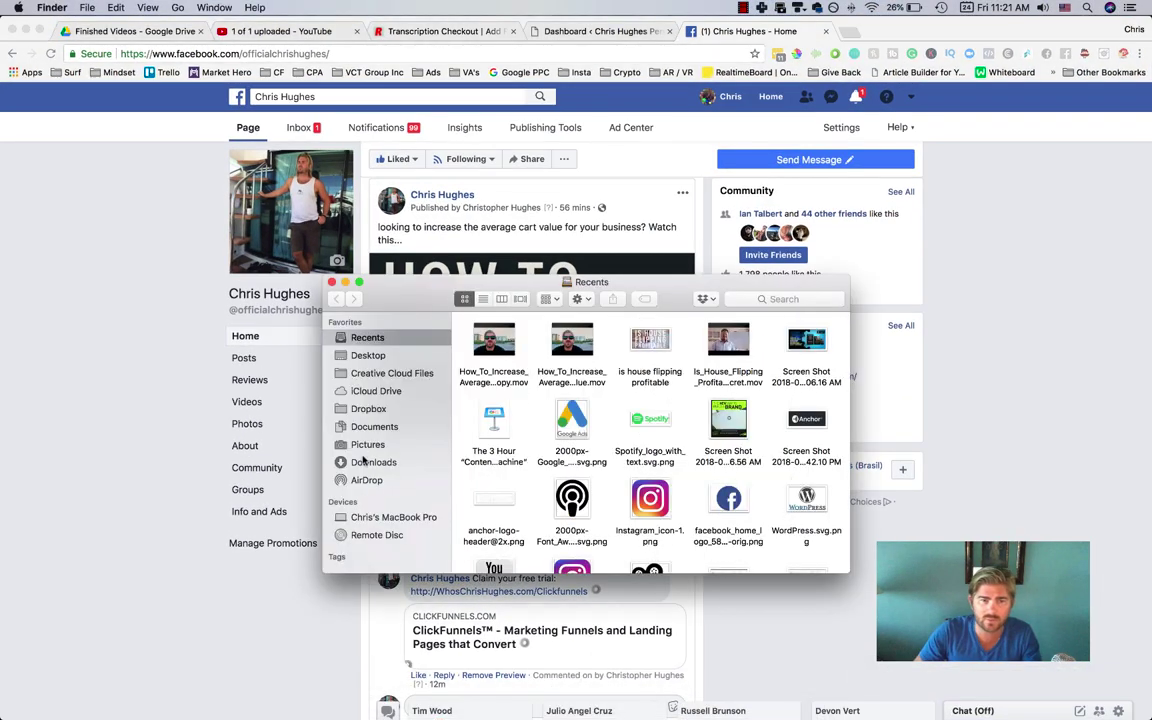
click(370, 462)
click(525, 336)
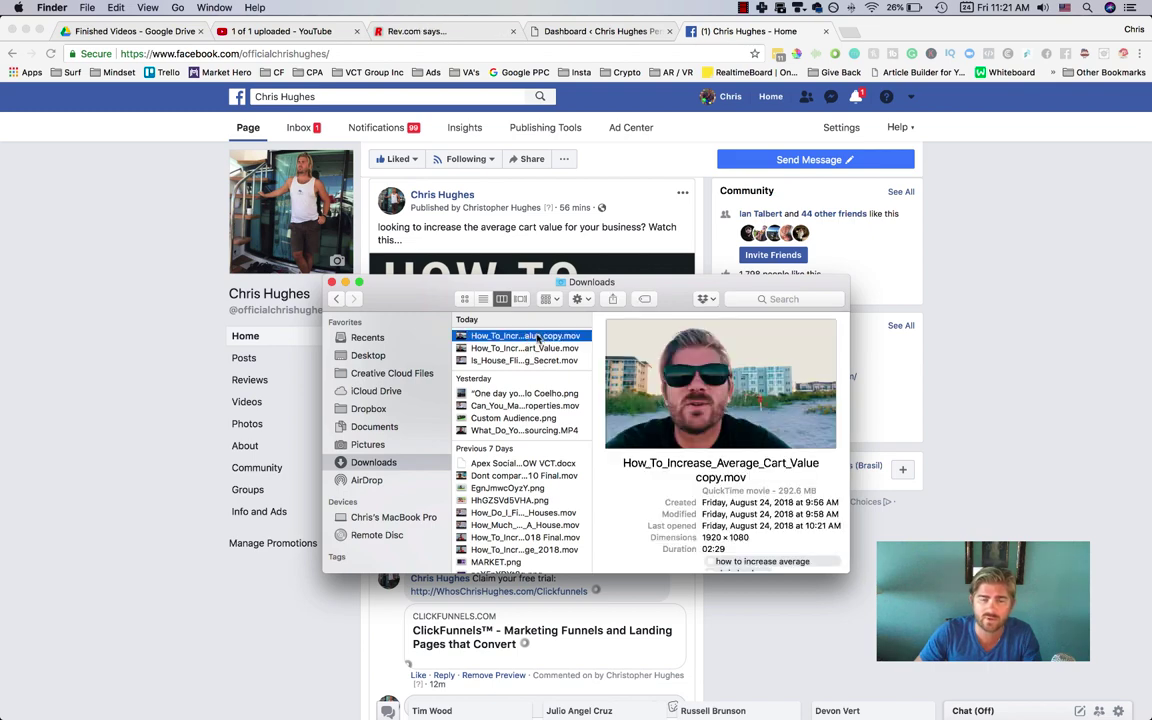
- Open the selected video in QuickTime Player, export its audio only to the Desktop as "How_To_Increase_Average_Cart_Value podcast", and close the video
double_click(533, 338)
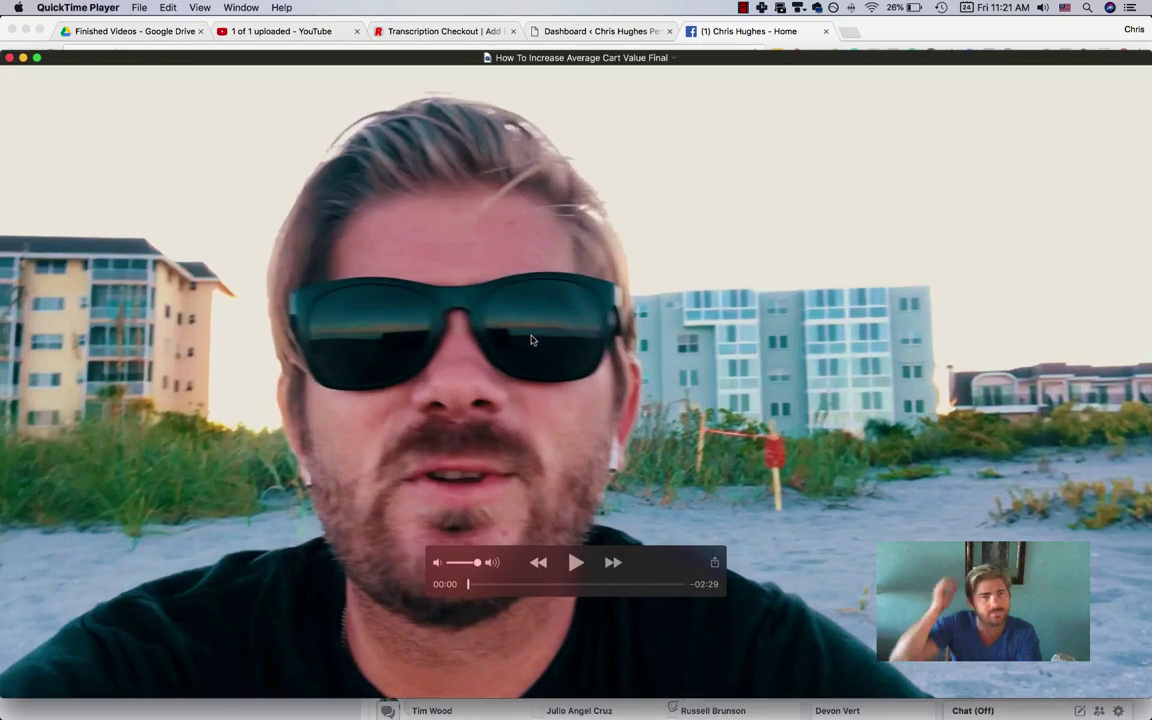
click(141, 9)
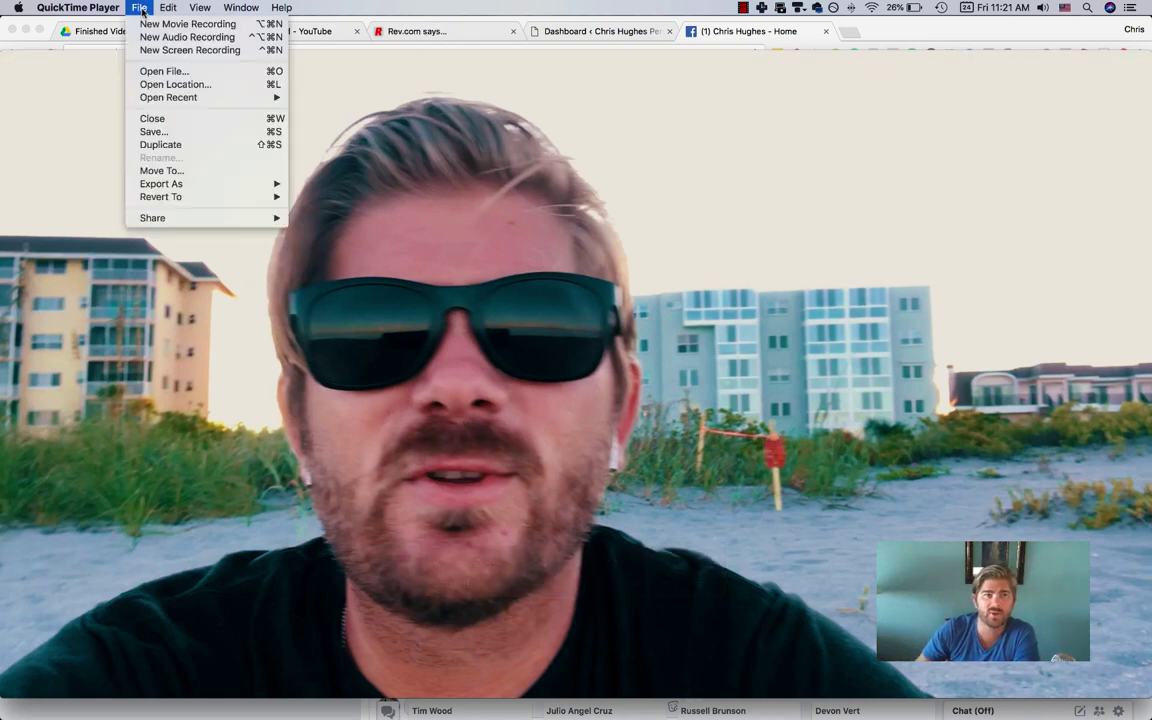
mouse_move(177, 192)
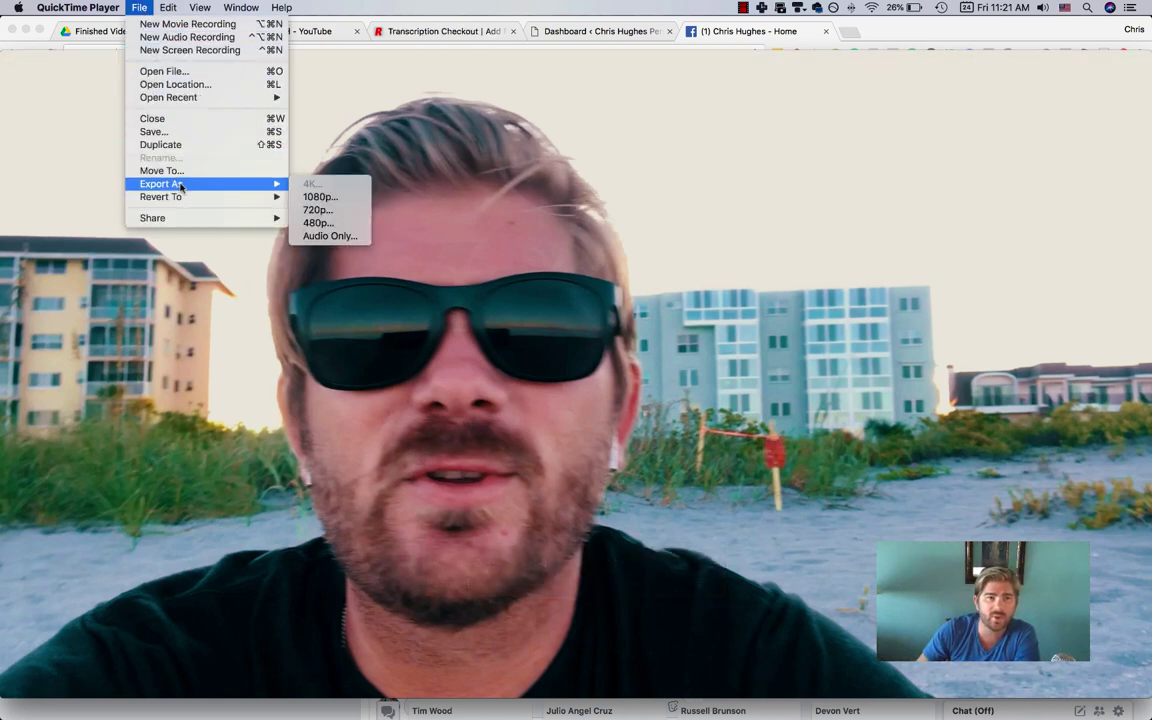
click(338, 236)
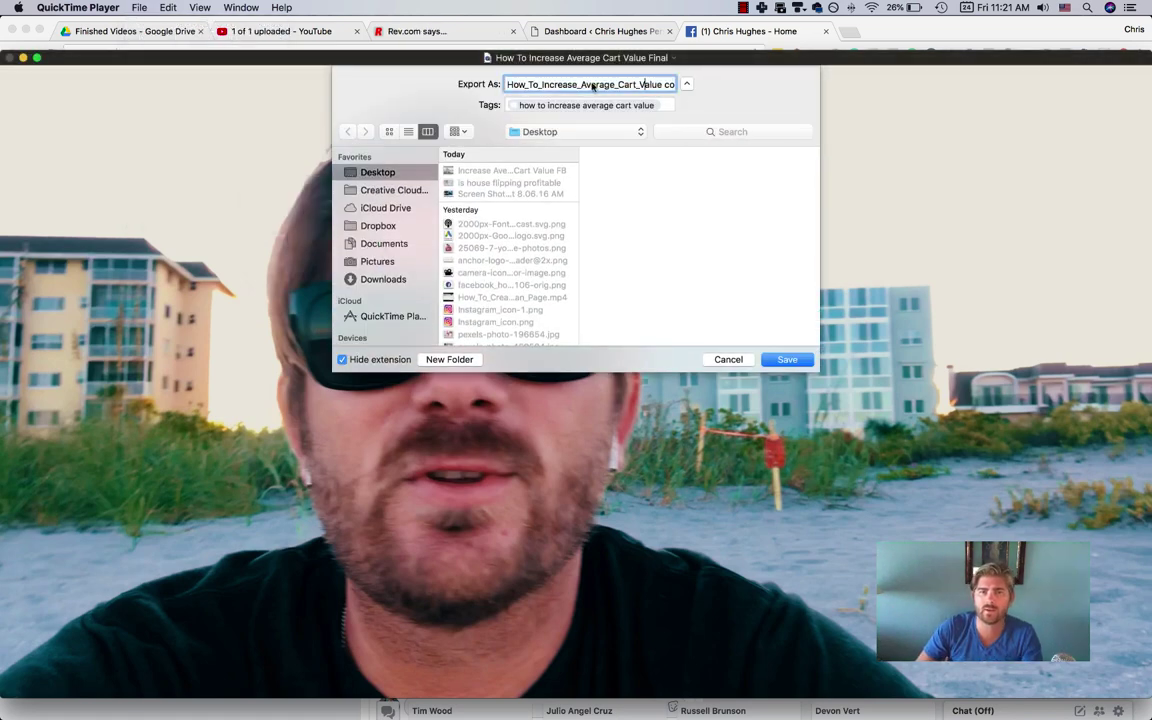
drag(650, 86, 678, 92)
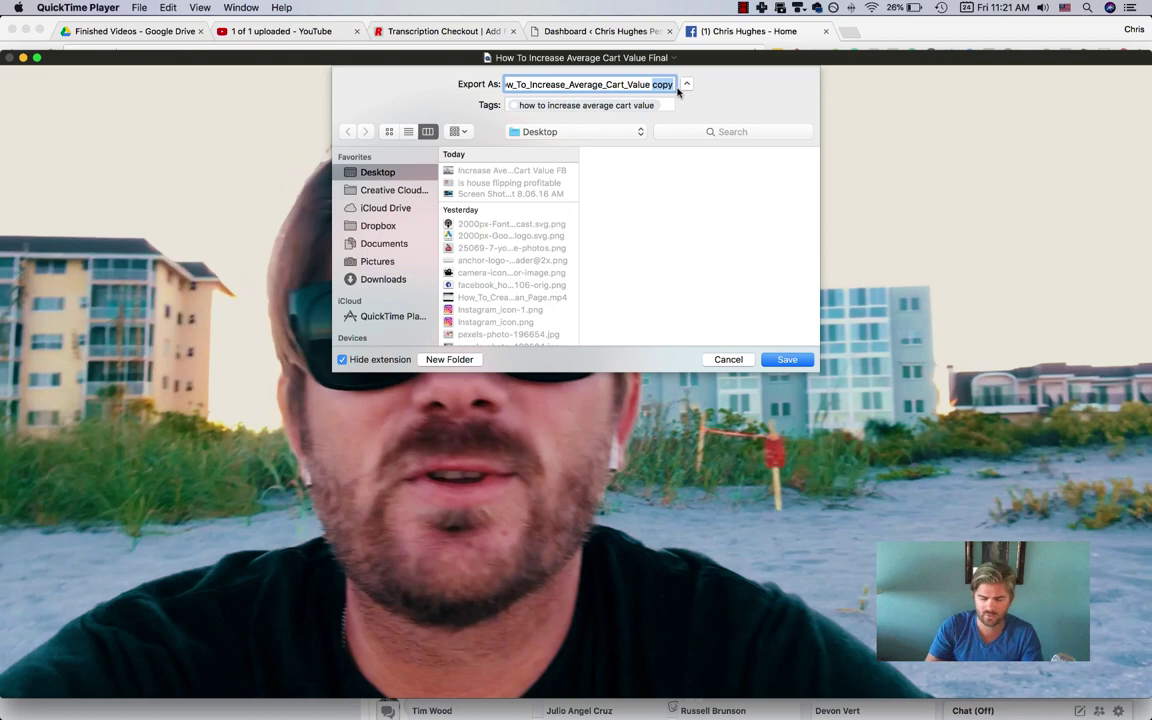
text(podcast)
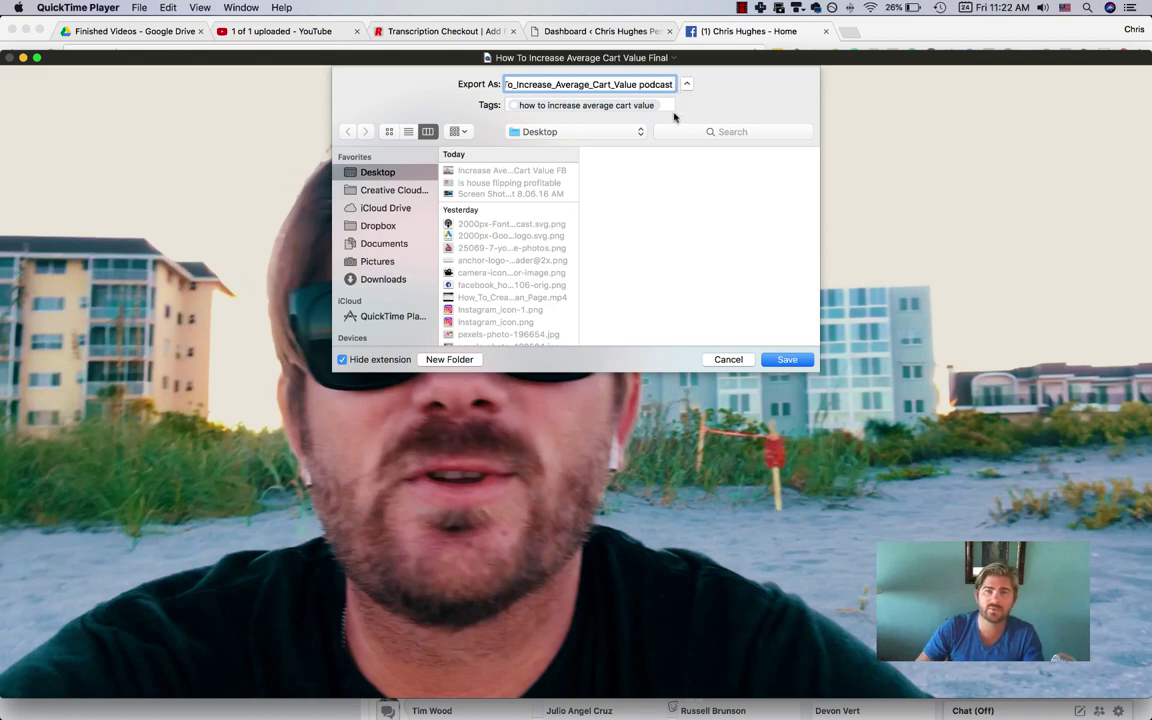
click(795, 360)
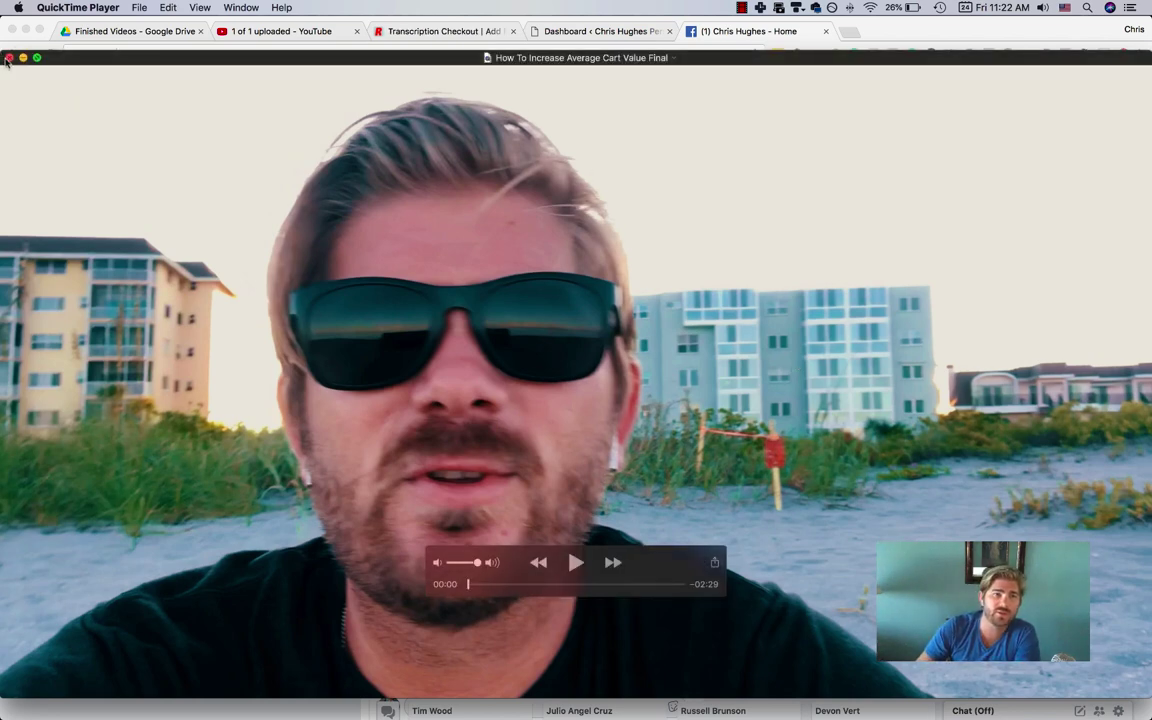
key(super+w)
- Narrow the browser window to uncover the desktop files and move the exported podcast audio file above "Increase Average Cart Value FB"
click(1145, 322)
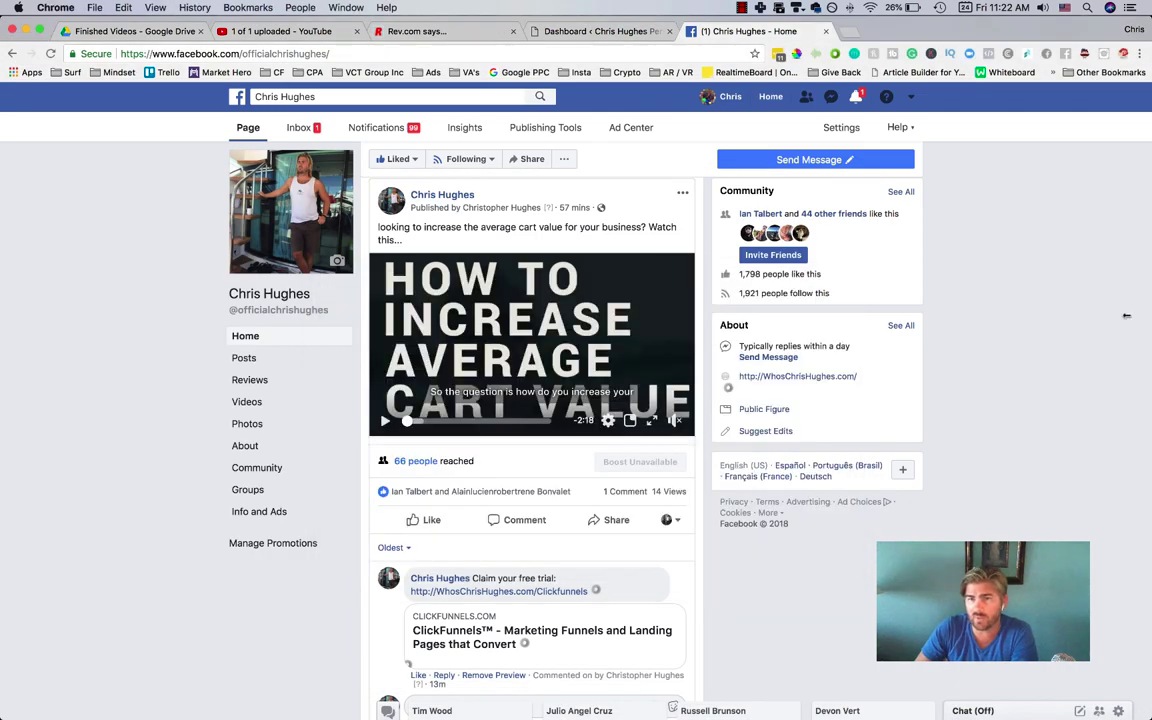
drag(1126, 316, 1044, 310)
click(1094, 297)
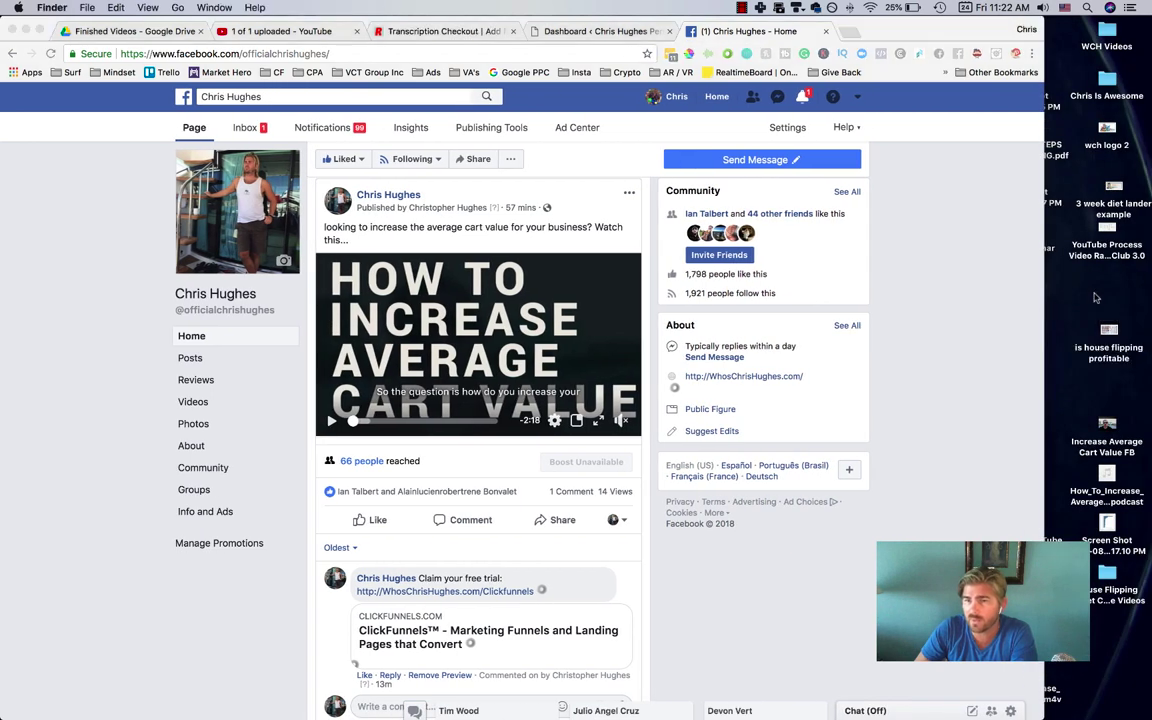
drag(1112, 505, 1112, 400)
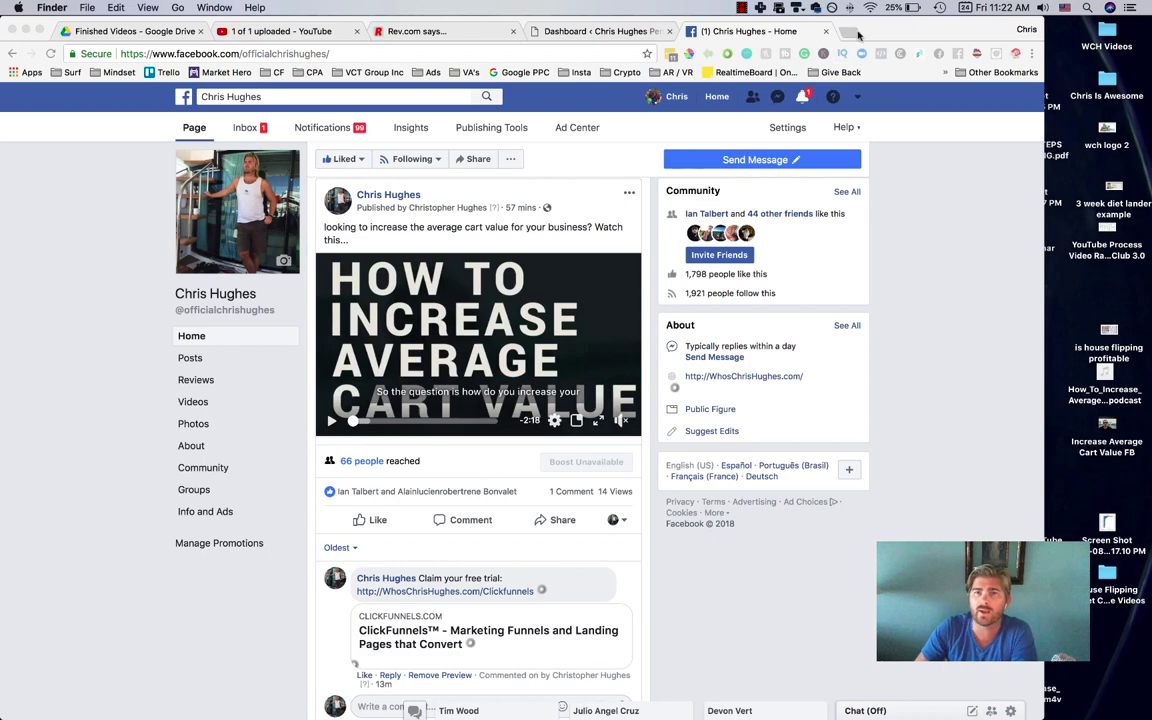
- Open anchor.fm in a new tab and arrange the browser window and desktop files so the podcast audio stays within reach
click(852, 32)
text(anchor.fm)
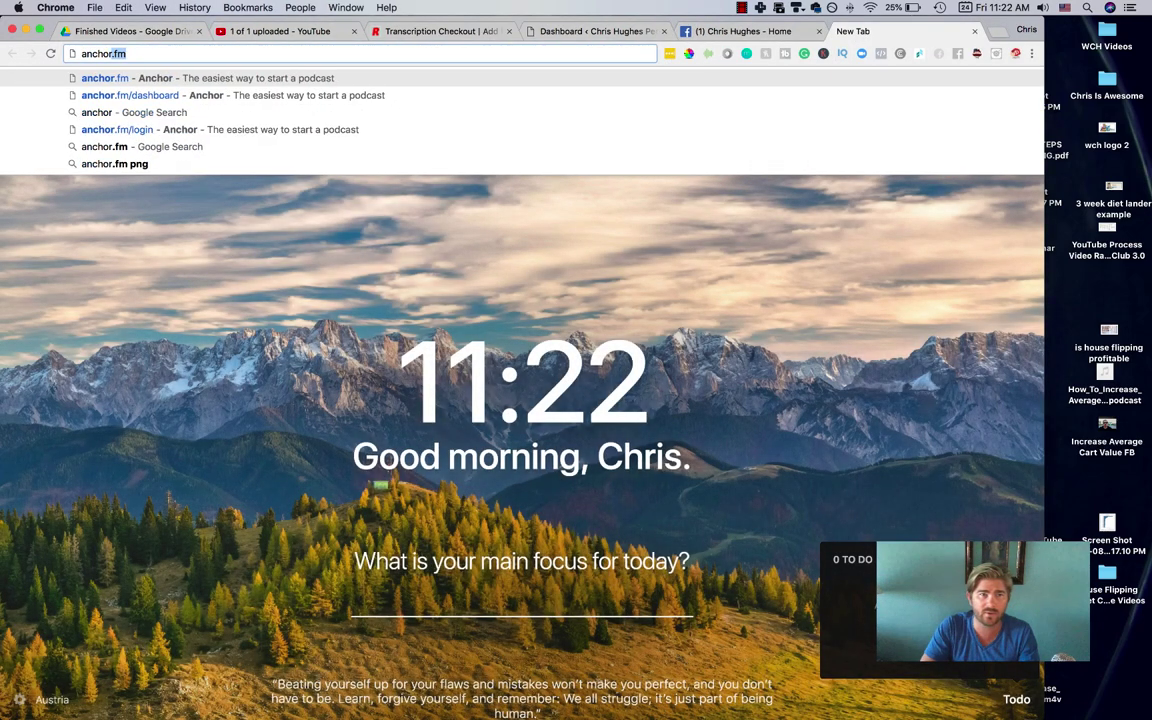
key(Return)
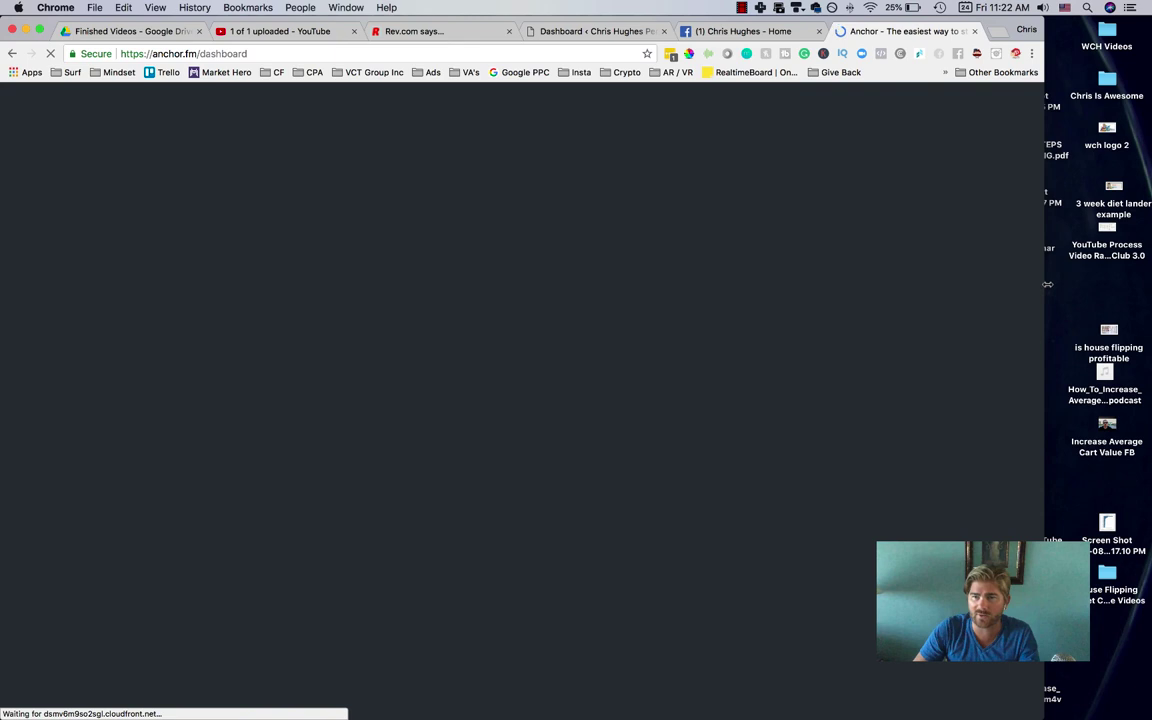
drag(1043, 287, 1064, 292)
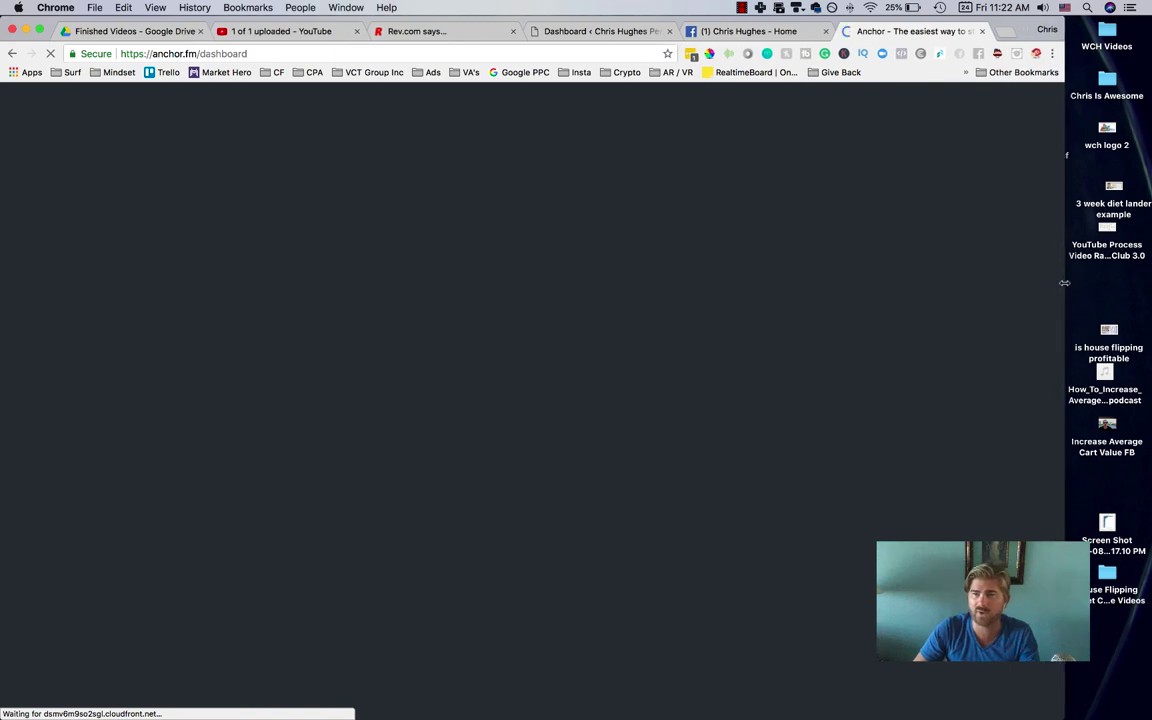
drag(1108, 335, 1110, 288)
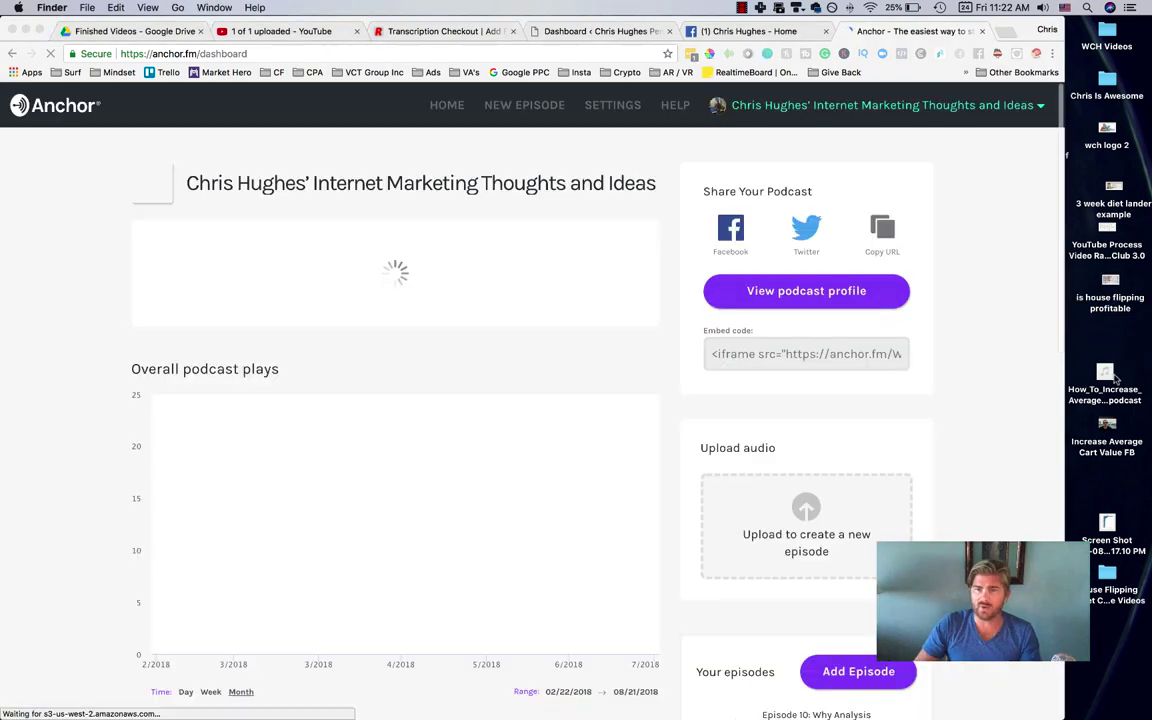
- Try to upload the podcast audio file as a new episode from the Anchor dashboard and name it "Episode 11:"
click(966, 348)
scroll(975, 334, down, 1)
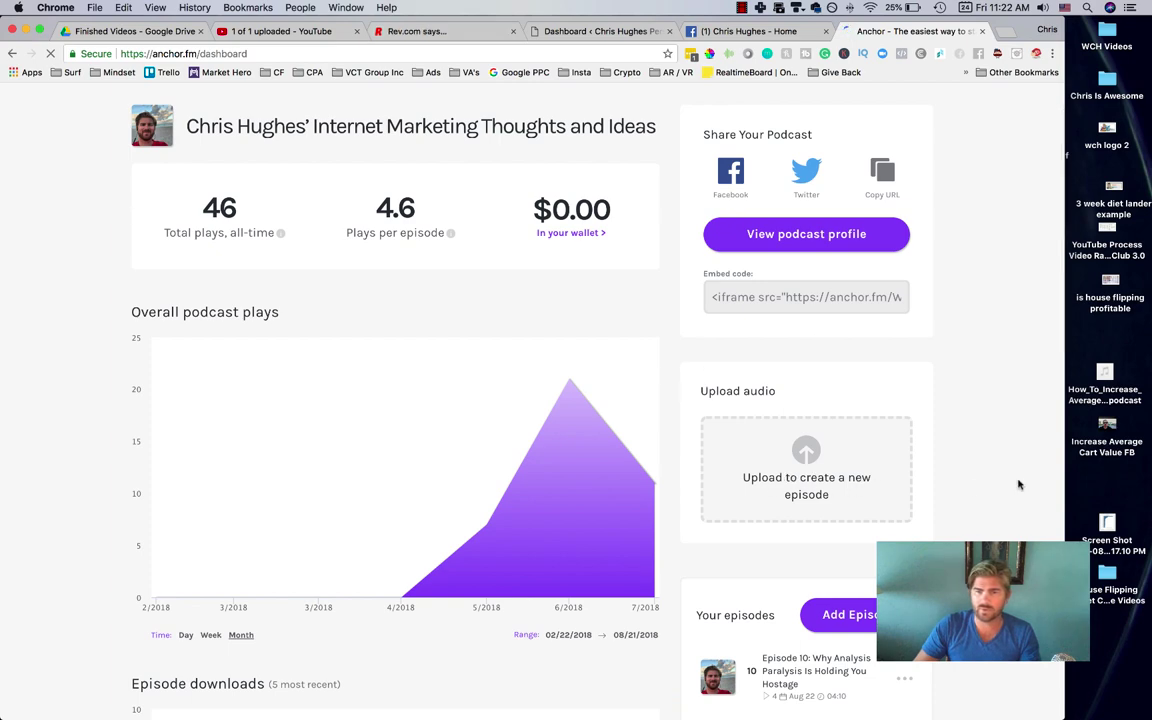
drag(1104, 375, 806, 470)
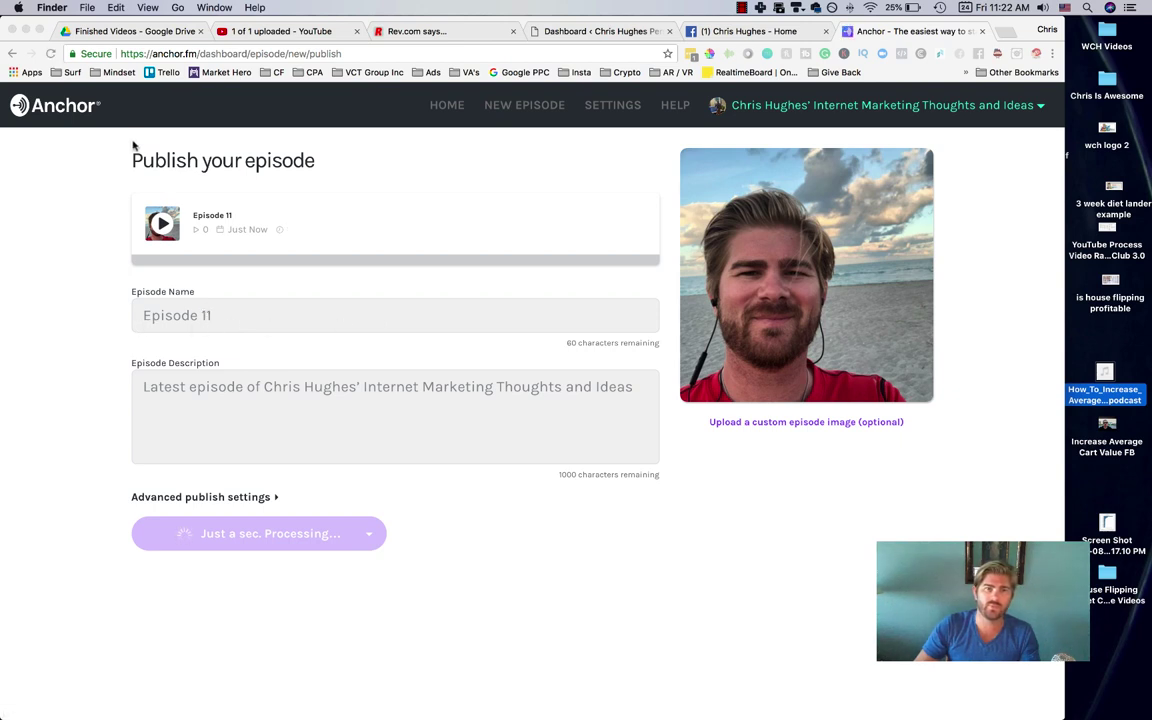
click(160, 318)
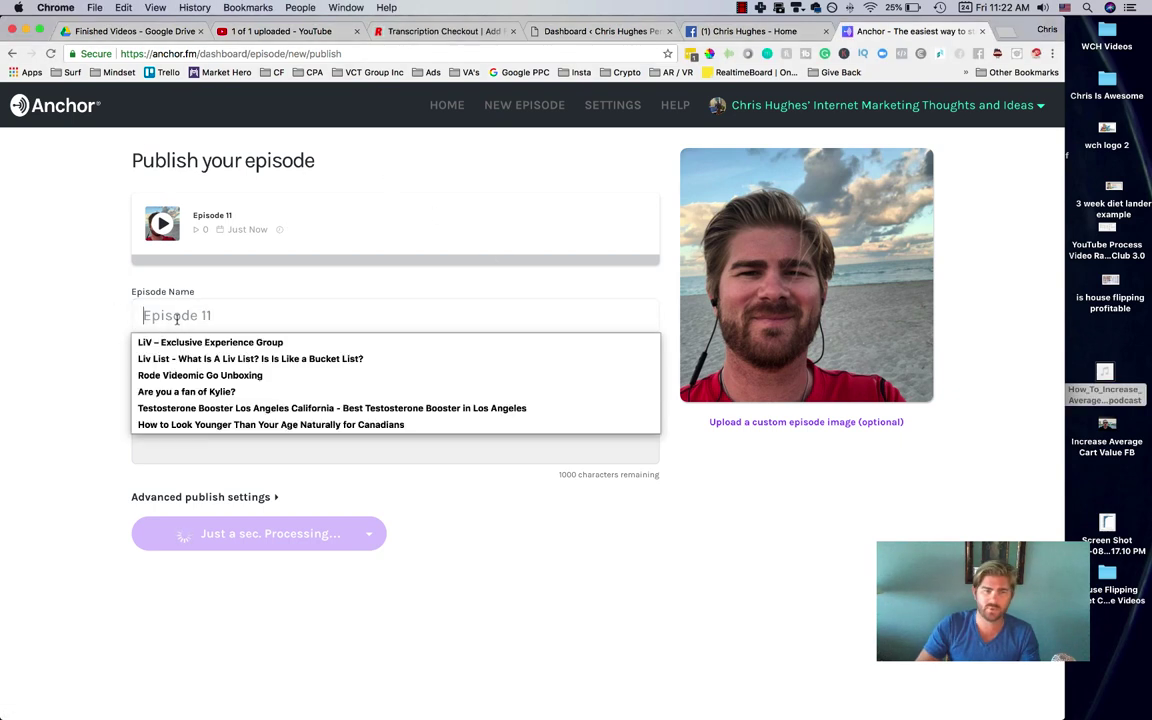
text(Episode 11:)
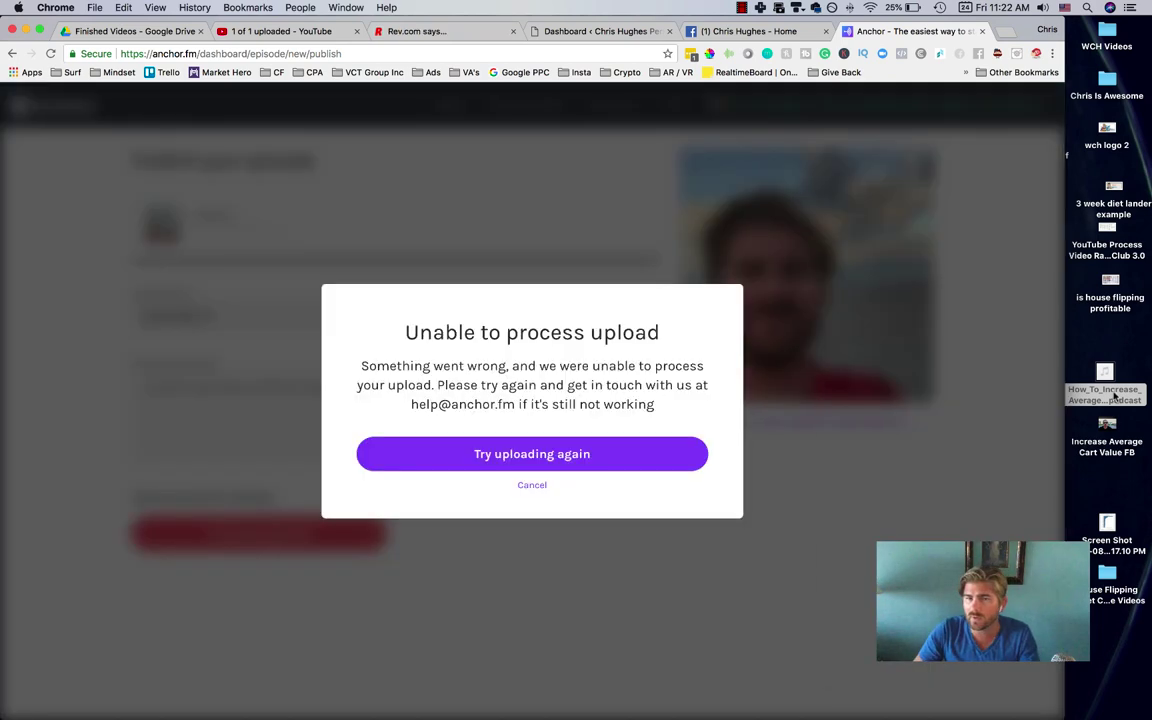
- Restart the upload in the Anchor episode builder and add the podcast audio file from the desktop
right_click(1104, 392)
click(760, 400)
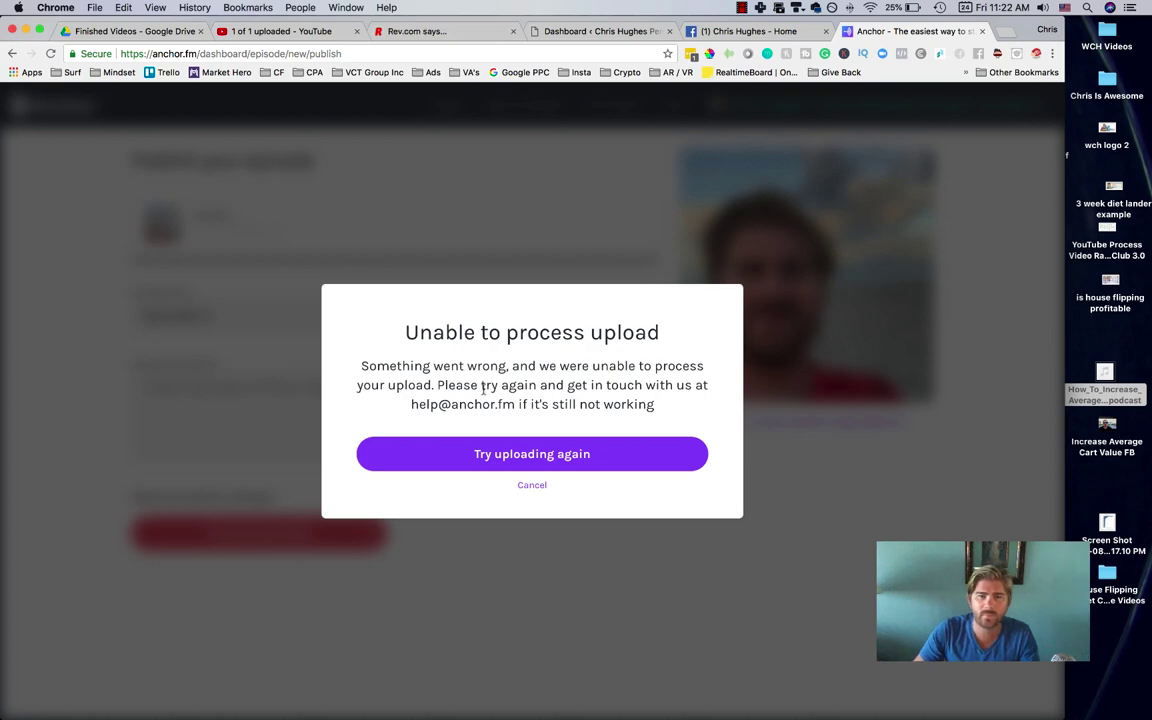
click(520, 464)
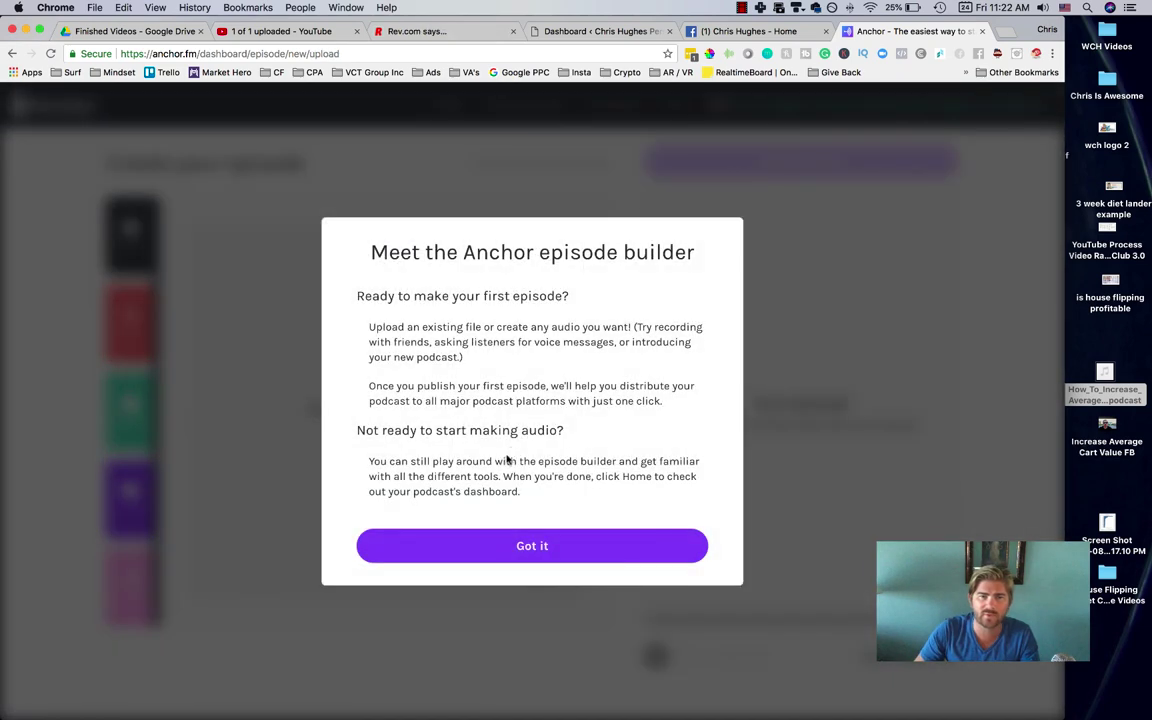
click(533, 545)
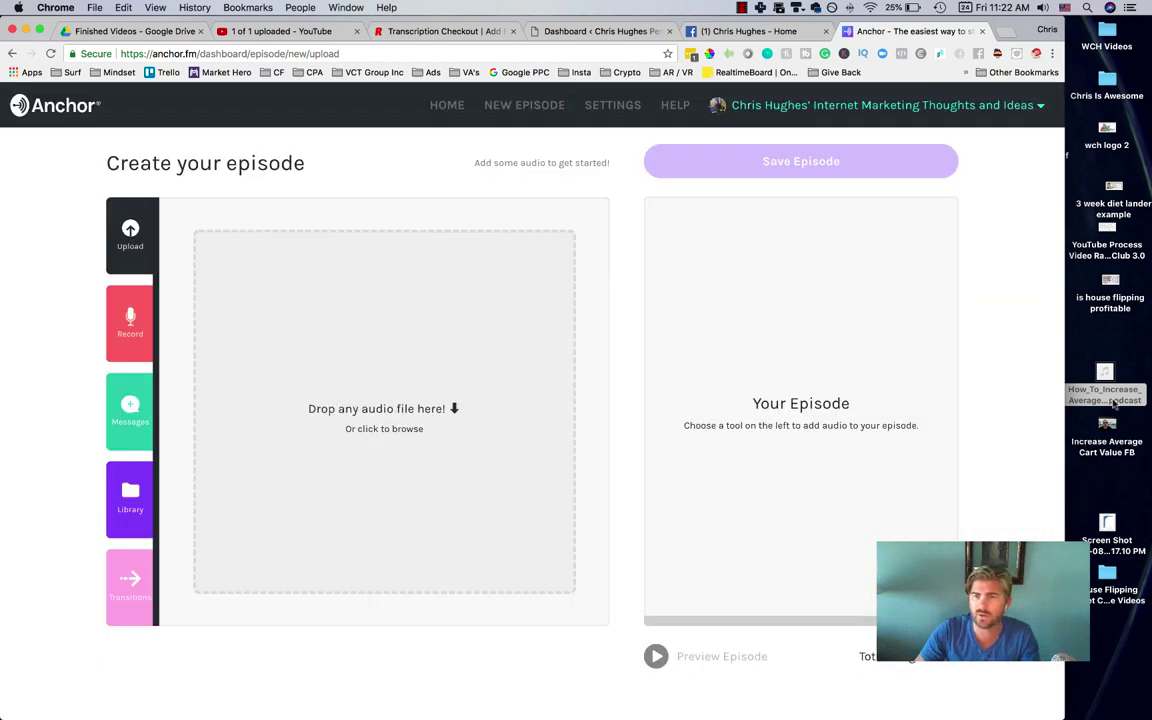
drag(1113, 402, 411, 391)
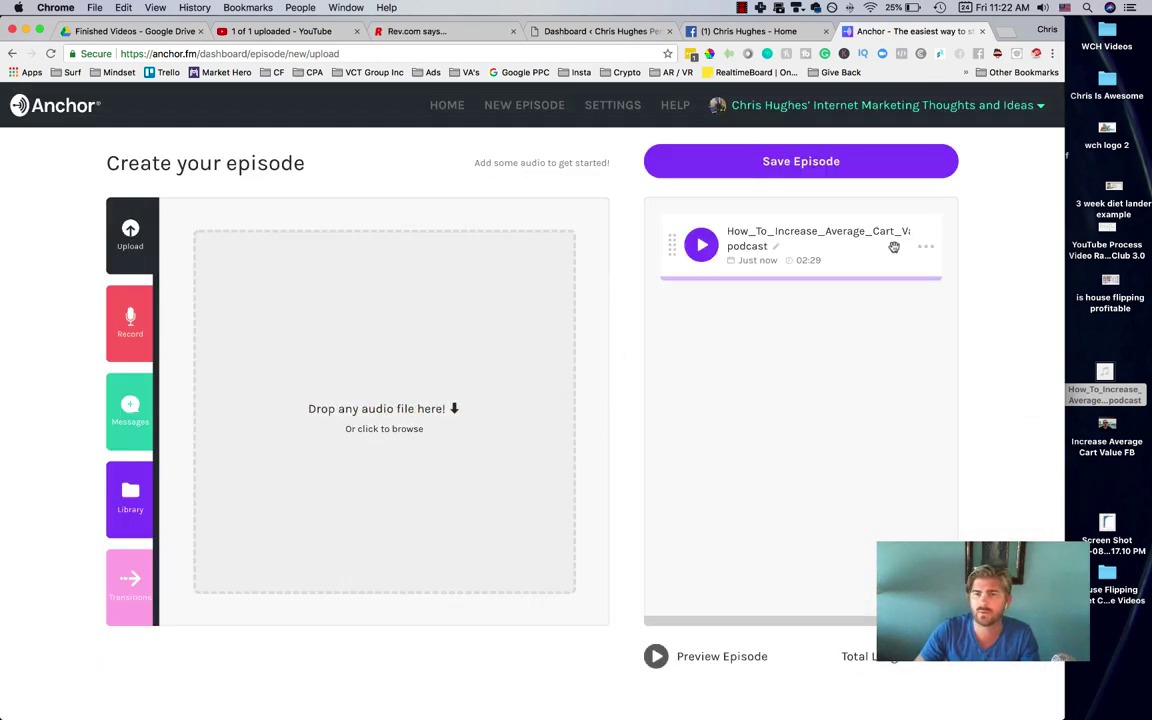
- Save the episode containing the uploaded audio and proceed to its publishing details
click(925, 246)
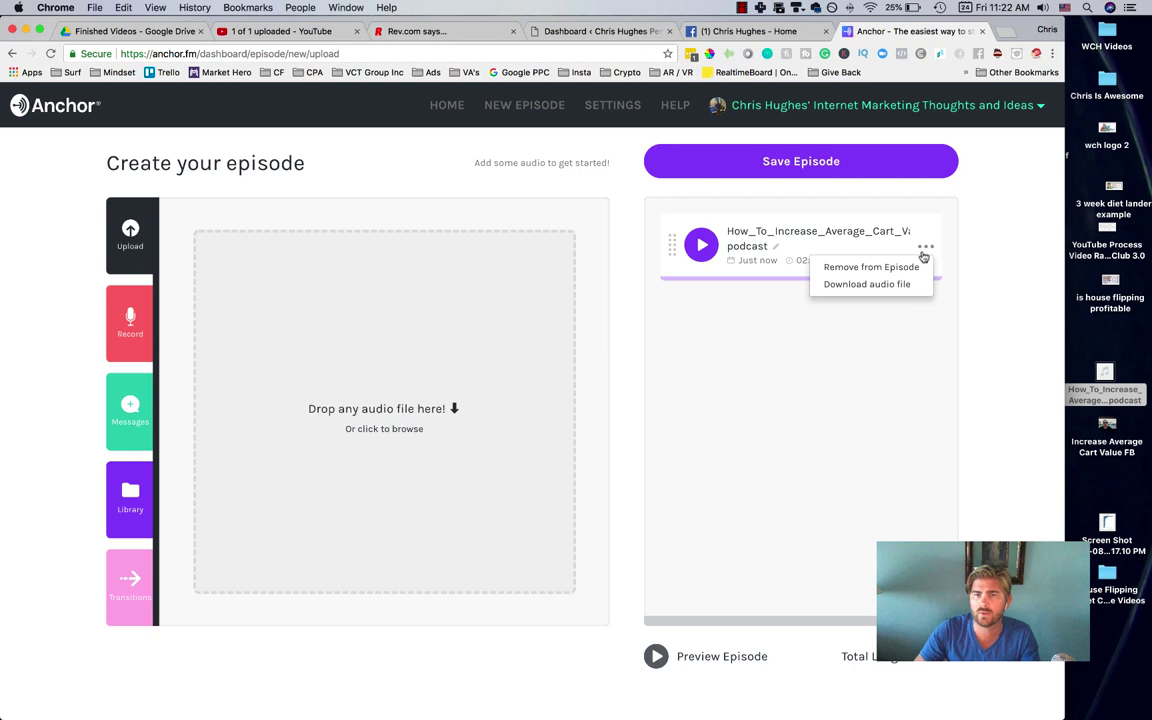
click(1001, 284)
mouse_move(188, 243)
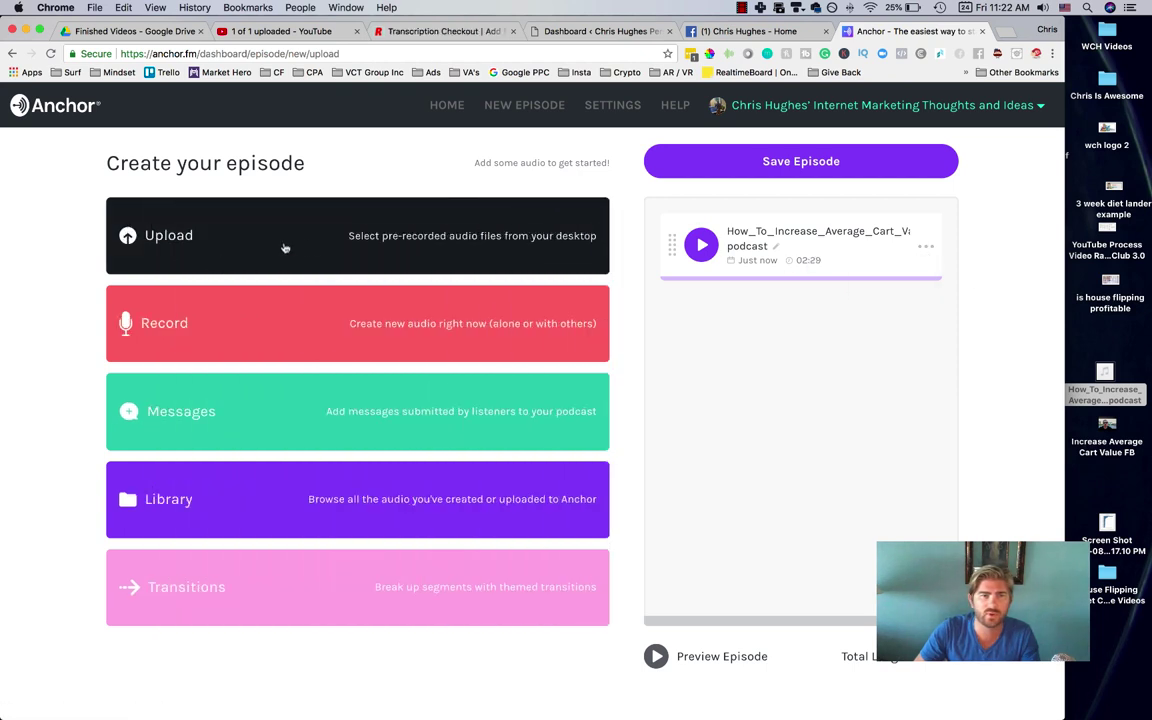
click(800, 162)
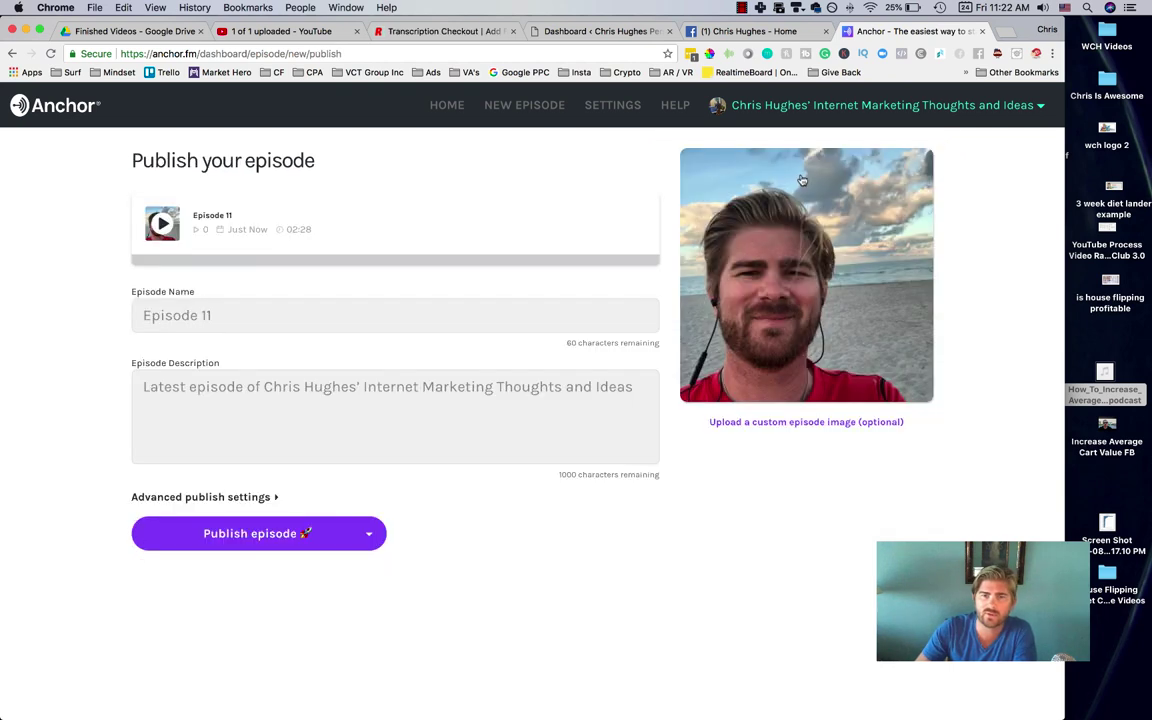
- Name the episode "Episode 11: How to Increase Average Cart Value" and move on to its description
click(204, 316)
text(Episode 11: )
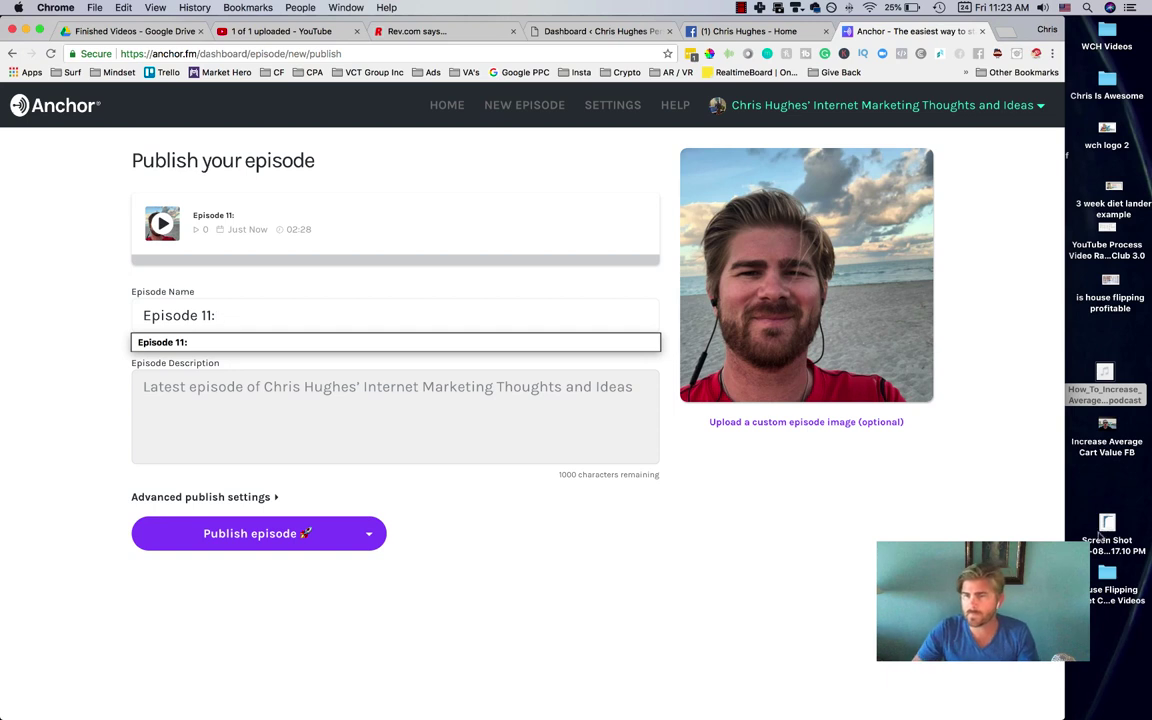
text(How to I)
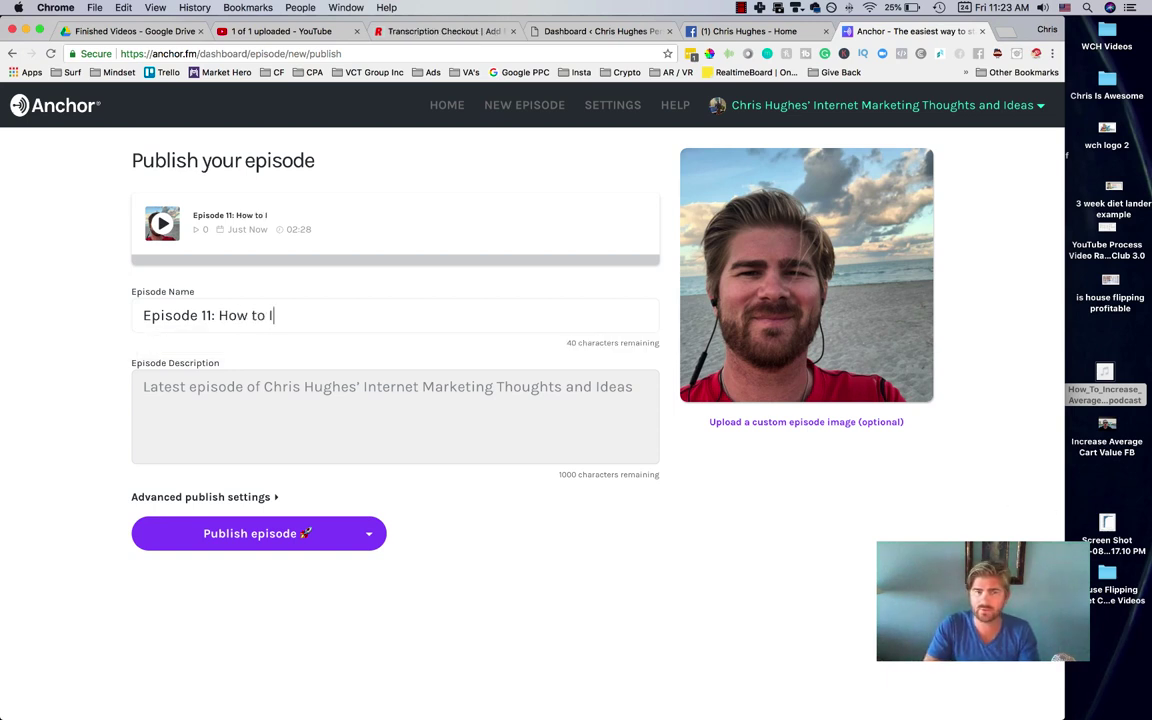
text(ncrease Averag)
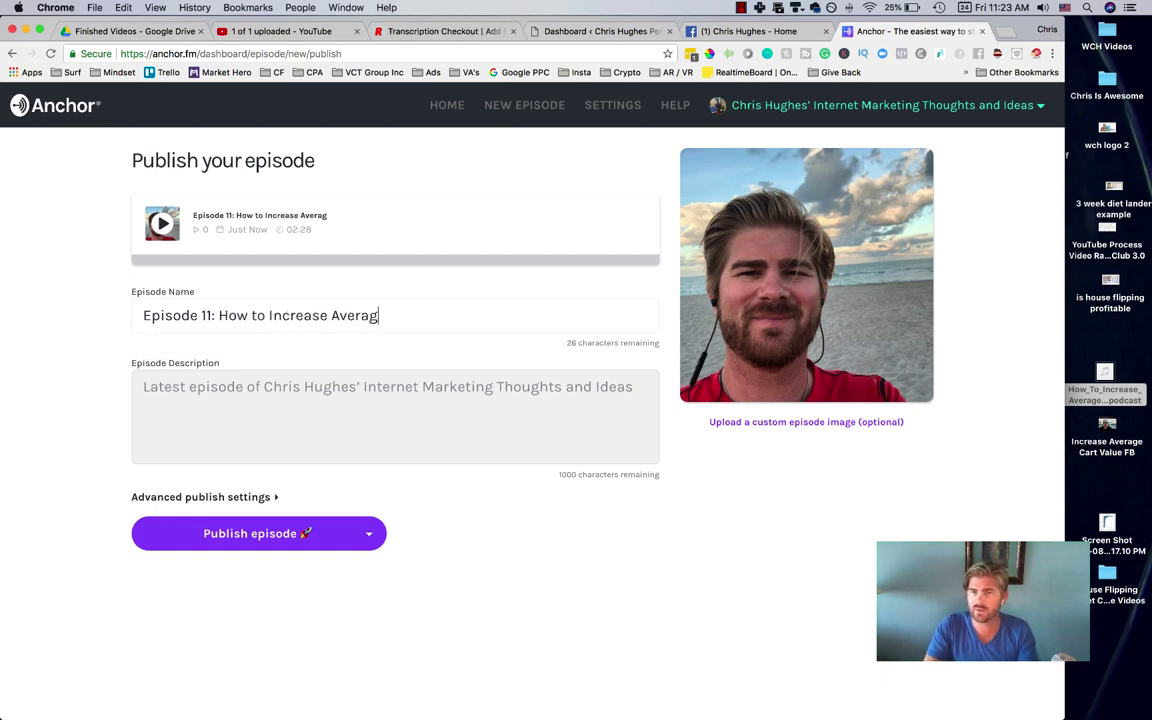
text(e Cart Value)
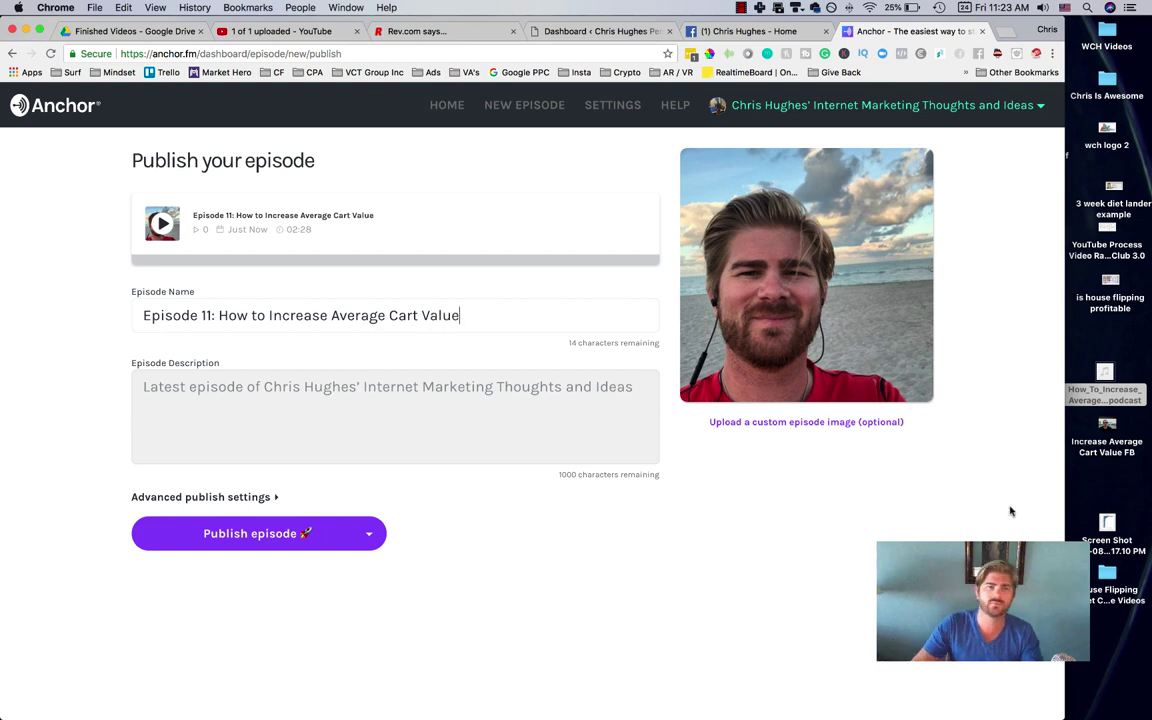
click(228, 390)
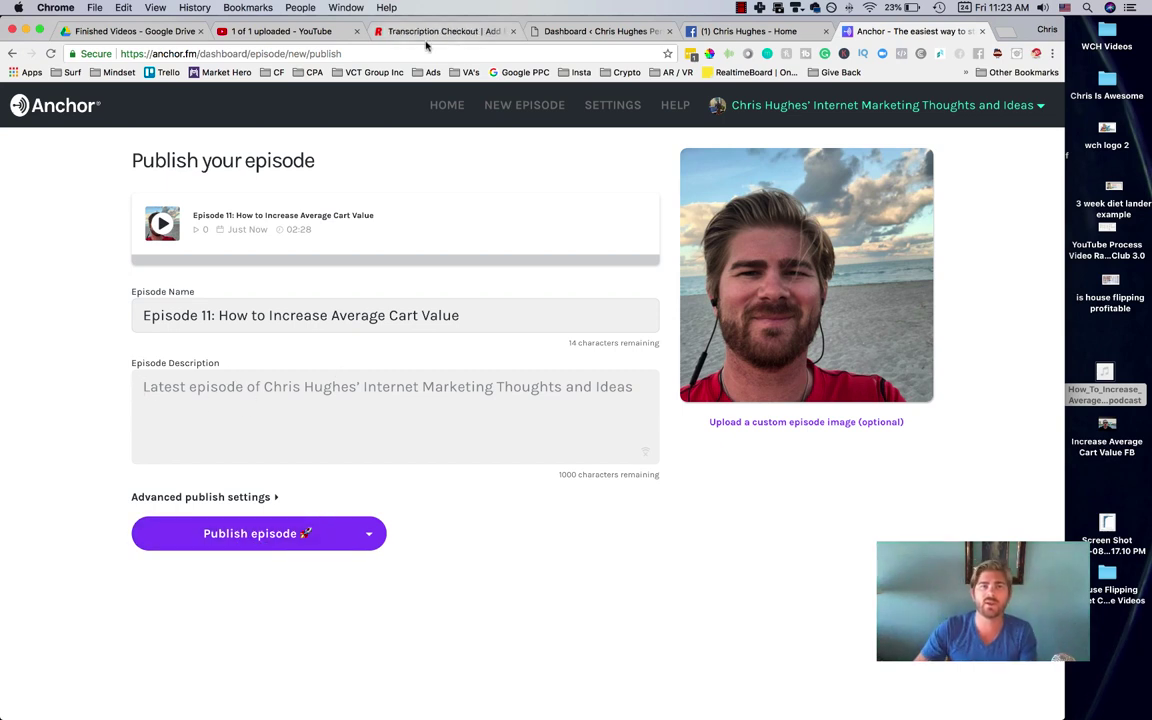
- Review the YouTube upload and the Facebook post, and return to the Anchor episode details
click(278, 31)
click(752, 31)
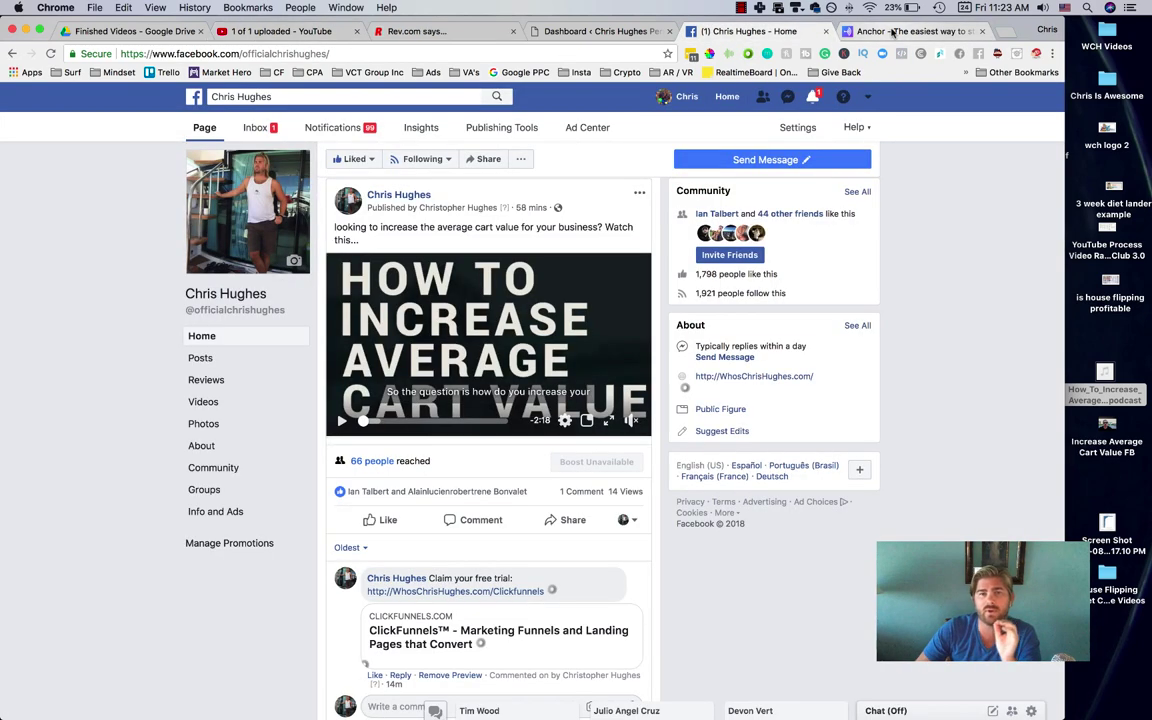
click(887, 31)
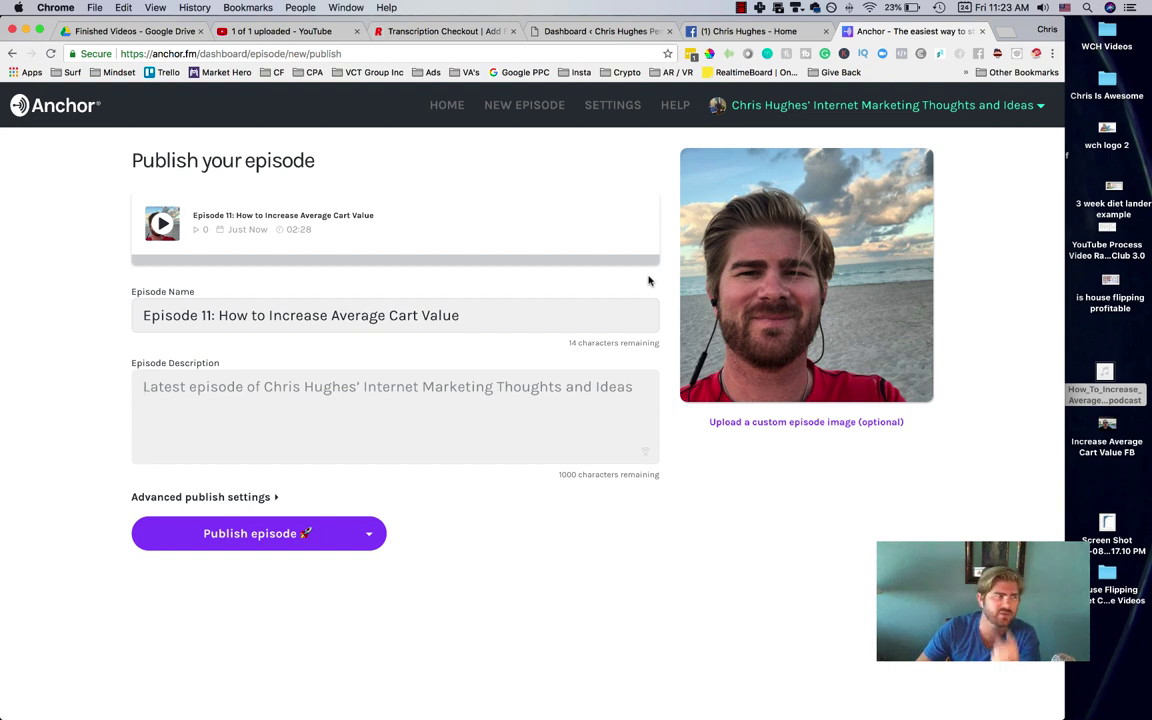
- Open the Anchor dashboard in a new tab and examine how people listen to the podcast and its platform availability
right_click(459, 112)
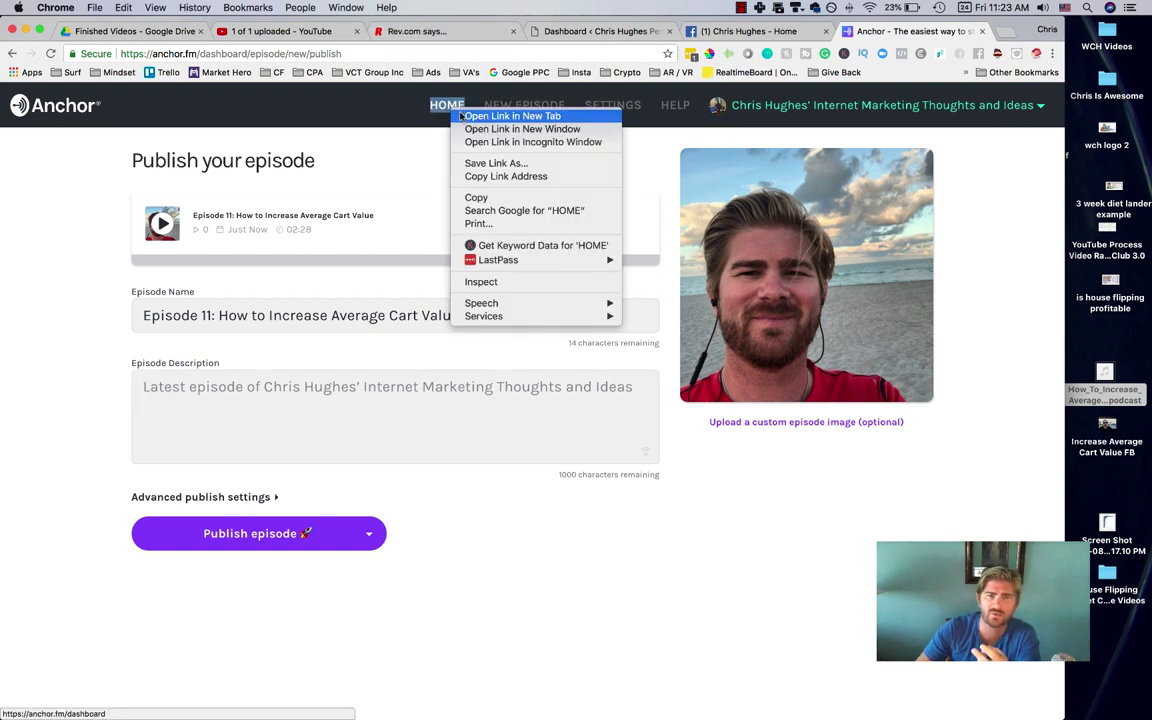
click(462, 116)
click(935, 31)
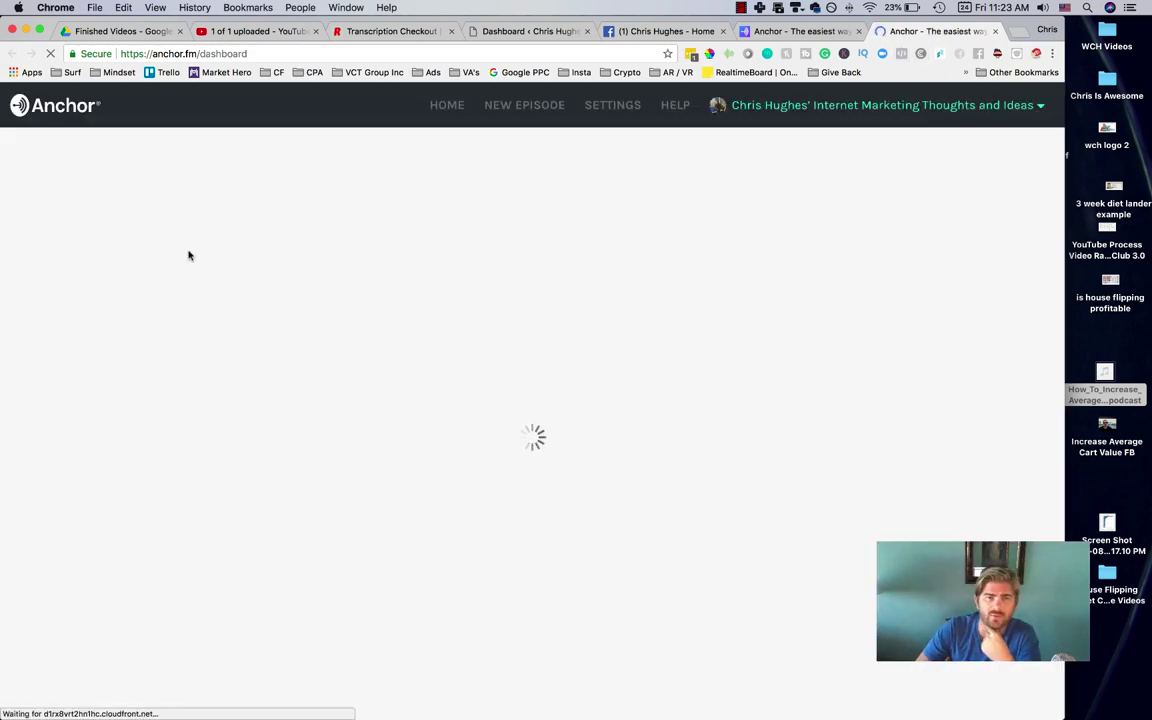
scroll(150, 245, down, 10)
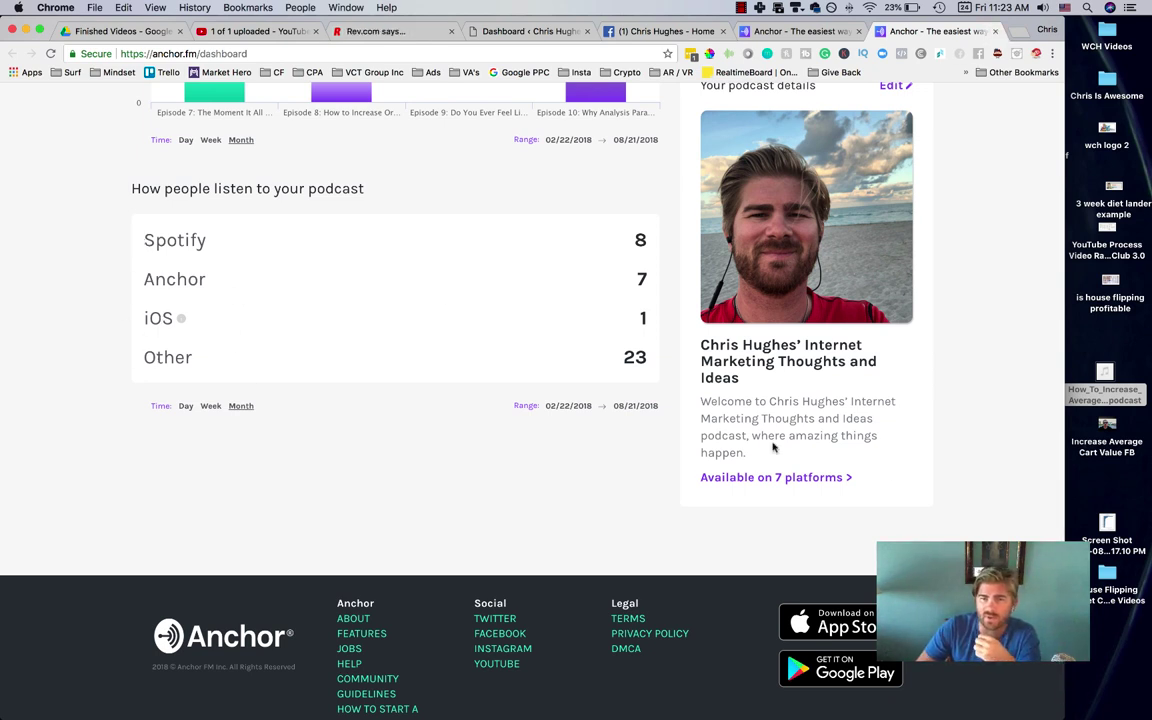
- Open the podcast's settings in Anchor and examine its profile, payment and distribution options
click(797, 479)
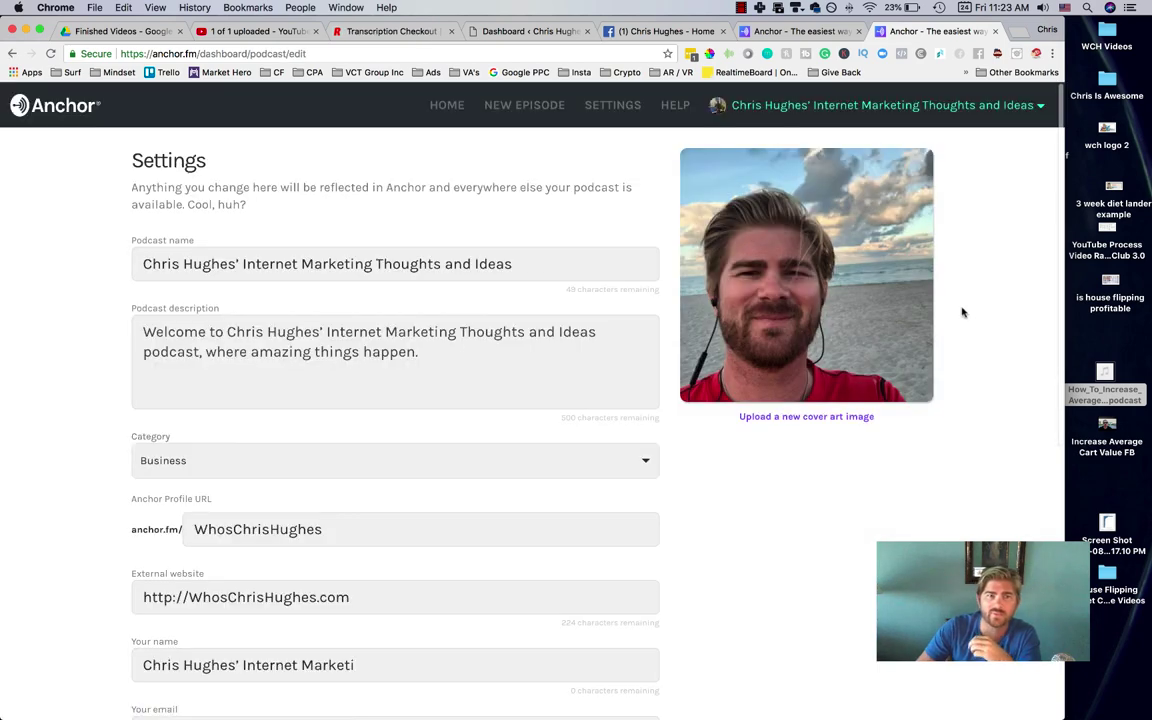
scroll(126, 347, down, 5)
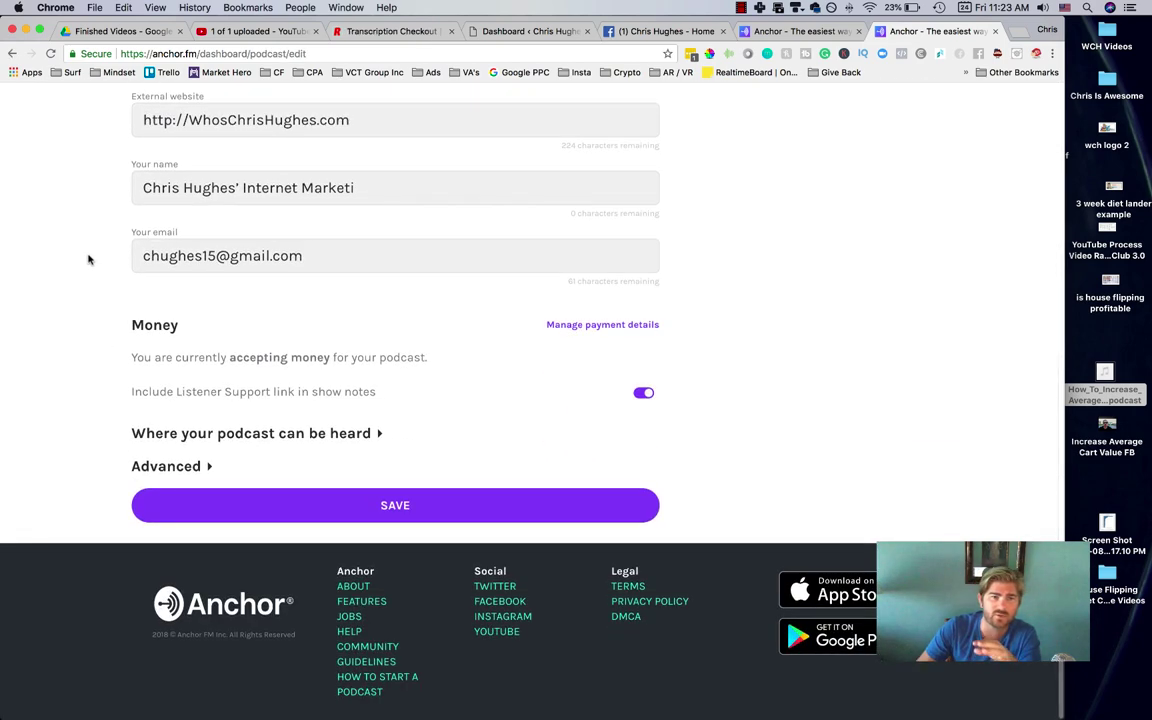
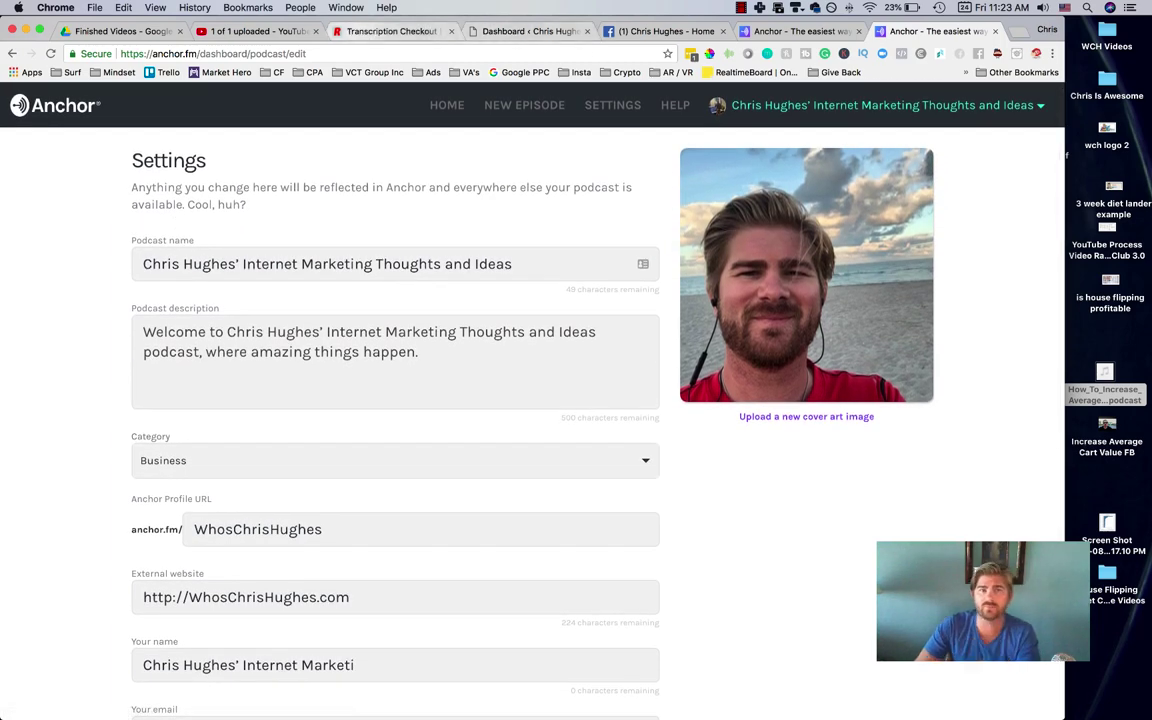
- Copy the video title from the YouTube upload and create a new WordPress post titled "How To Increase Average Cart Value"
click(248, 31)
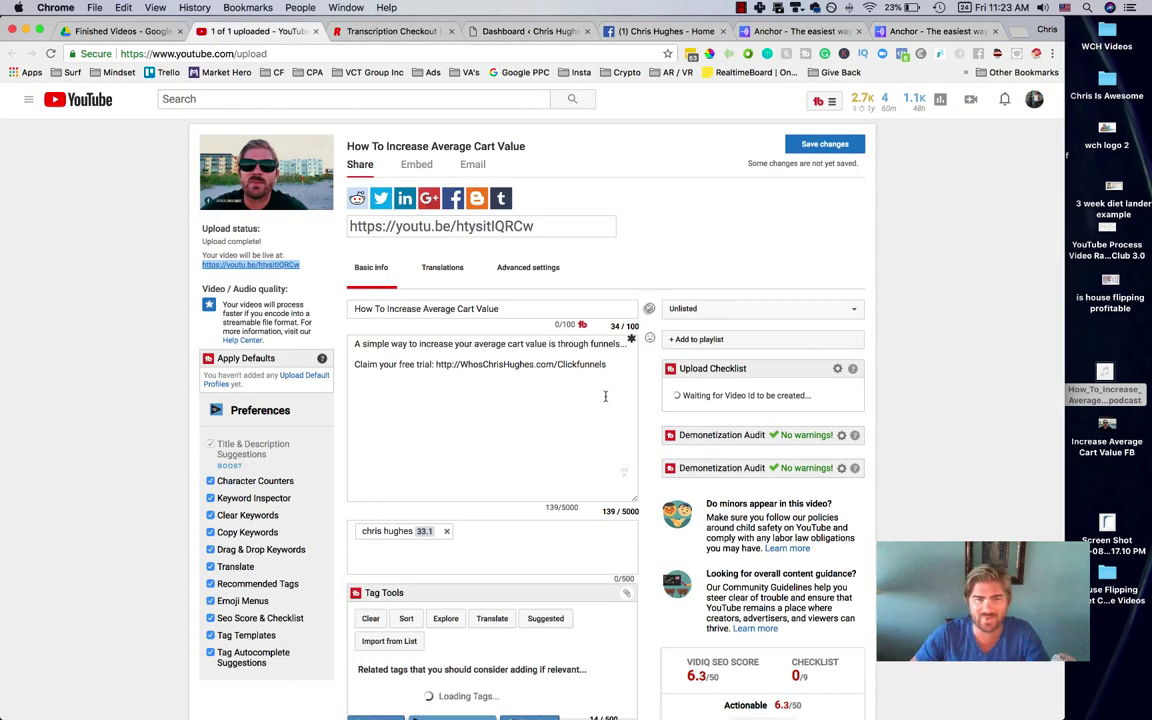
triple_click(436, 310)
right_click(436, 310)
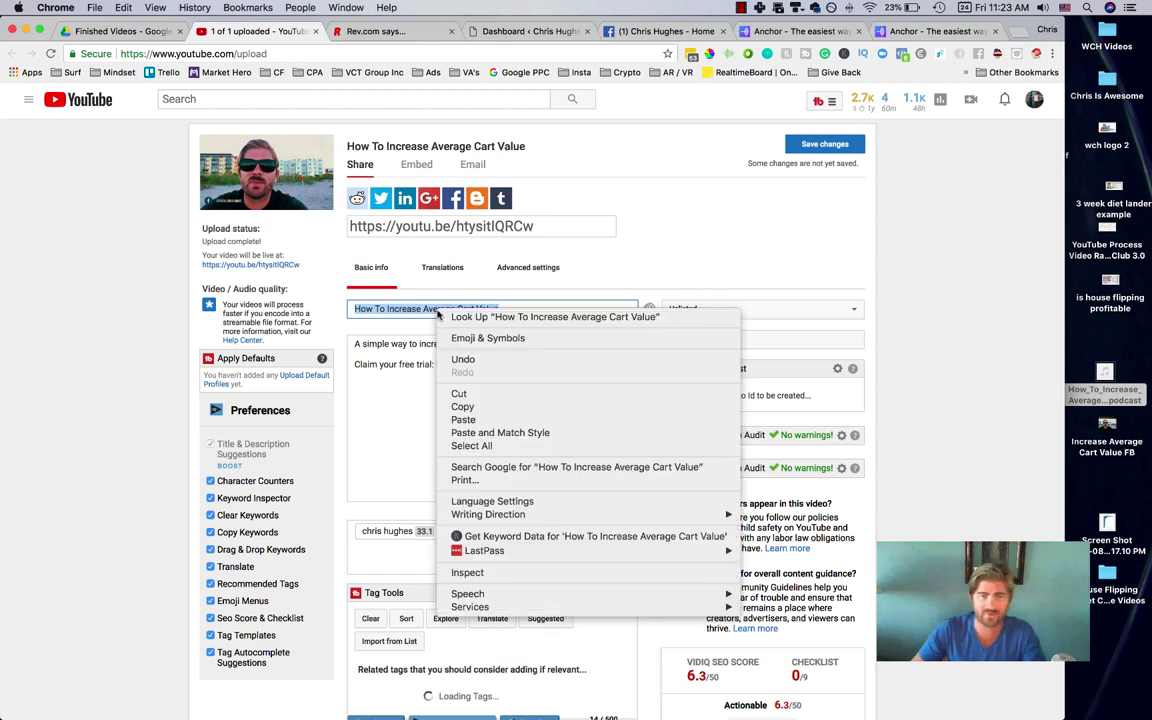
click(465, 407)
click(512, 33)
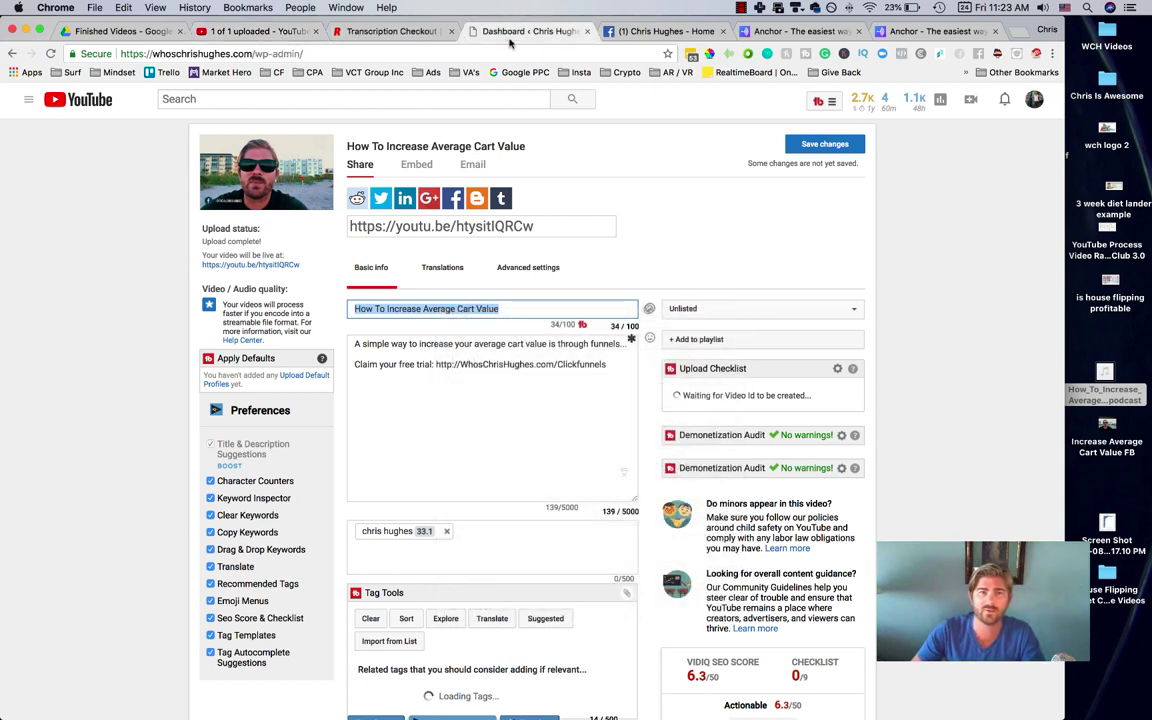
mouse_move(37, 209)
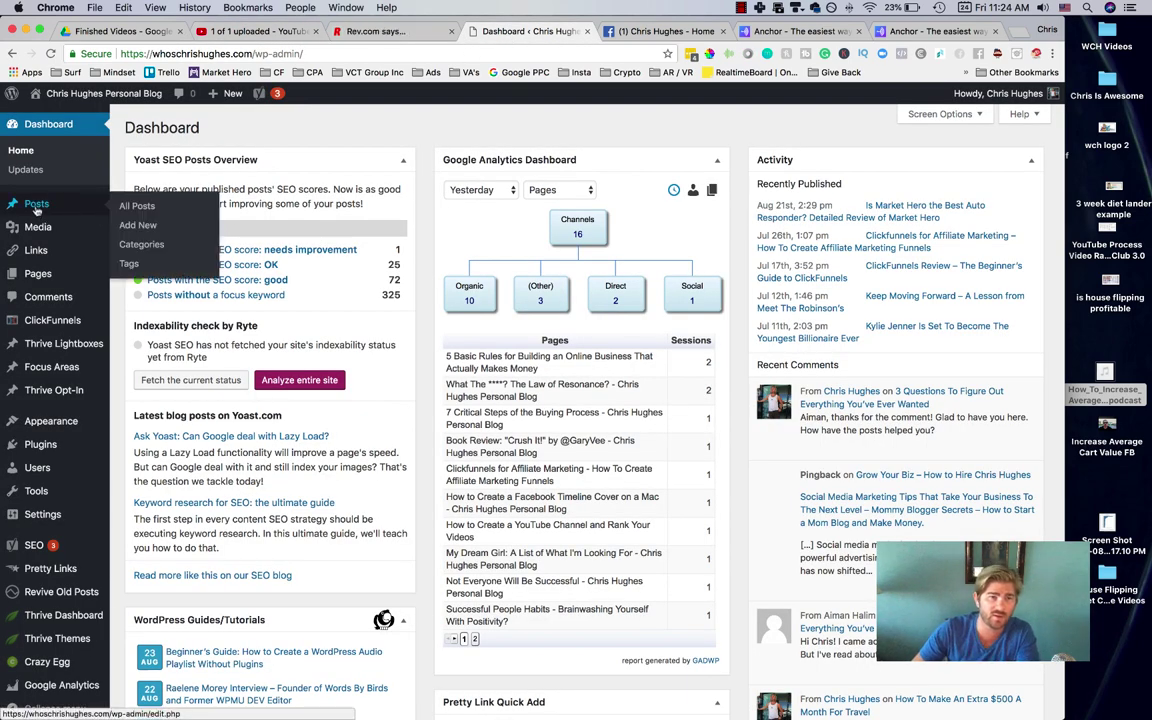
click(129, 227)
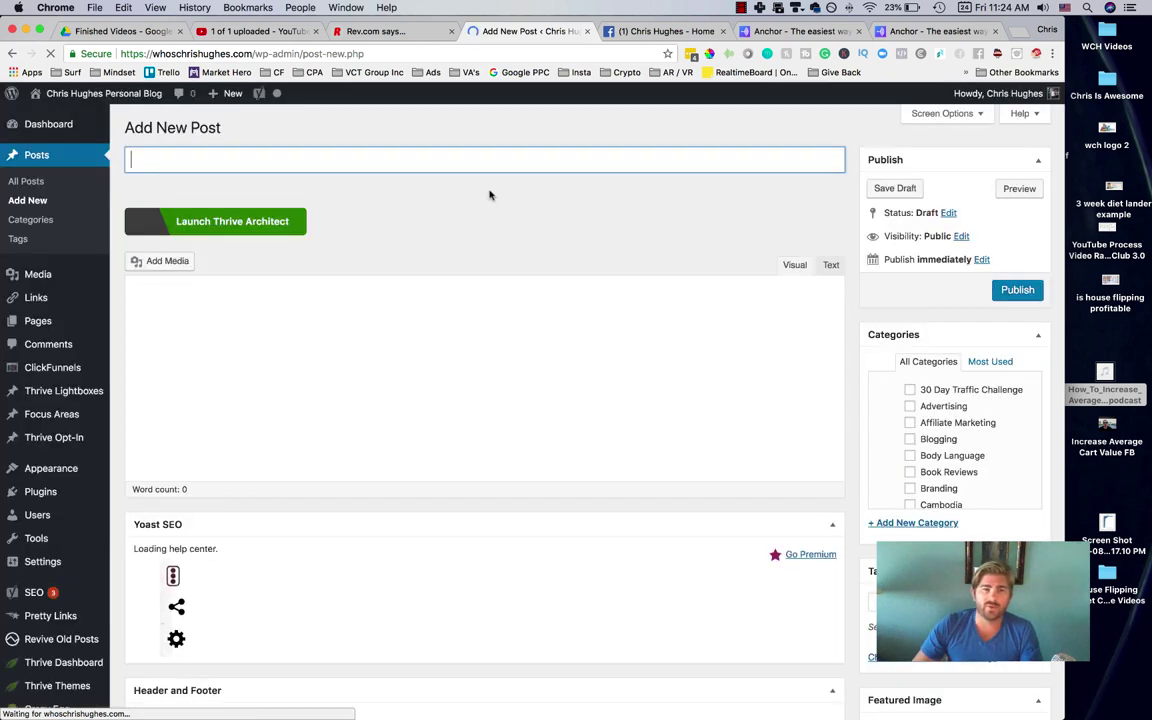
key(super+v)
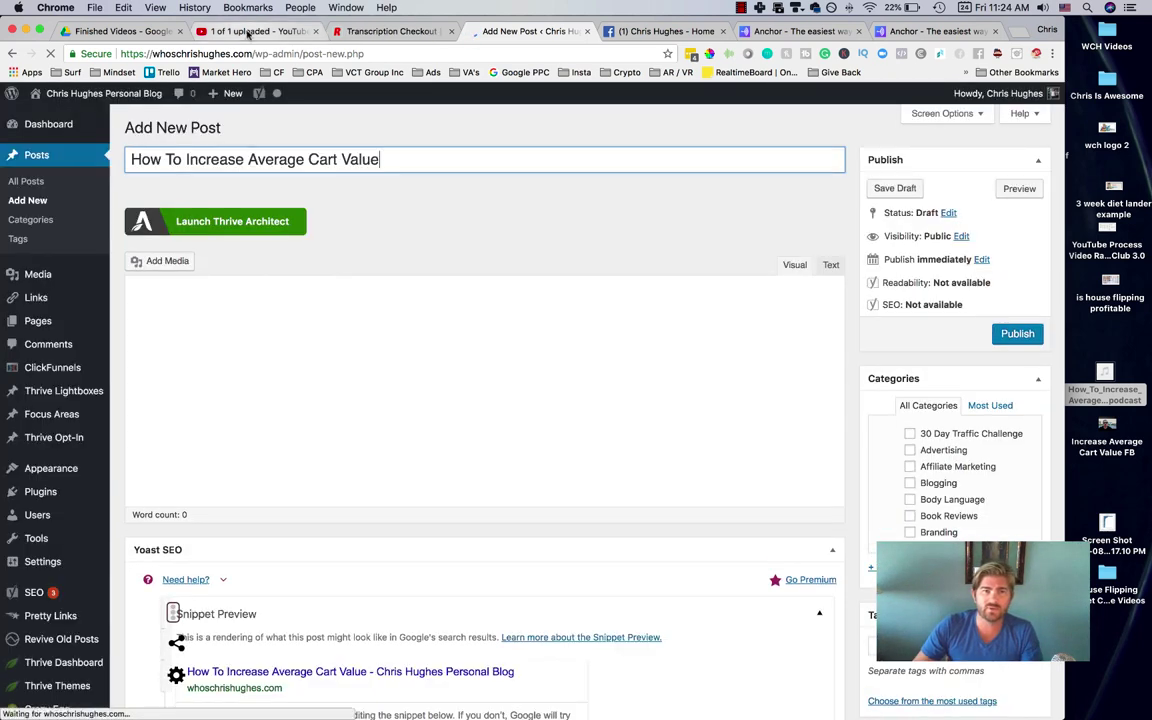
- Expand the embed options of the YouTube upload and copy the video's 560 × 315 iframe embed code
click(256, 30)
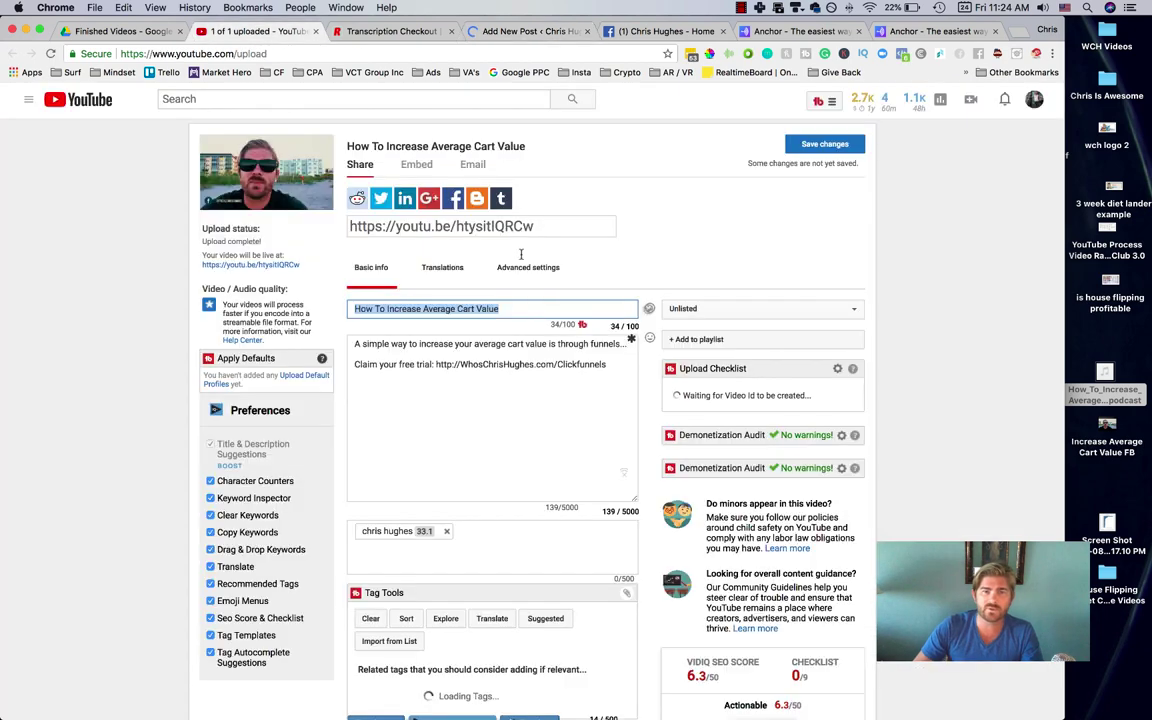
click(415, 168)
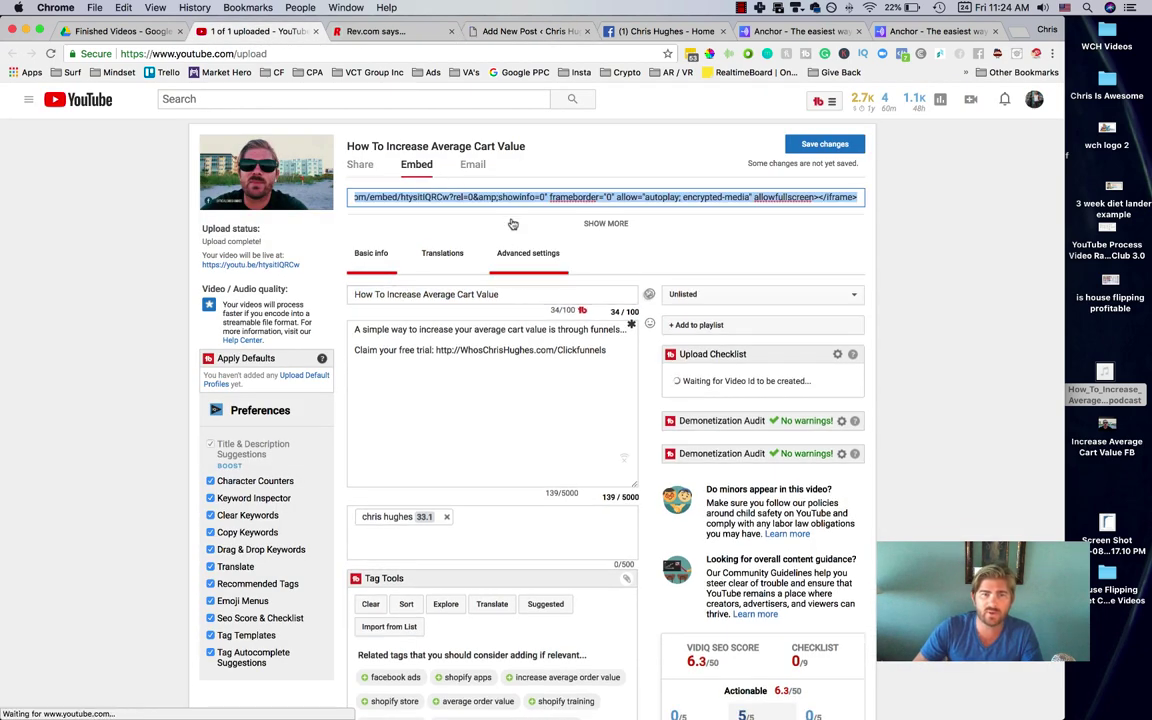
click(623, 226)
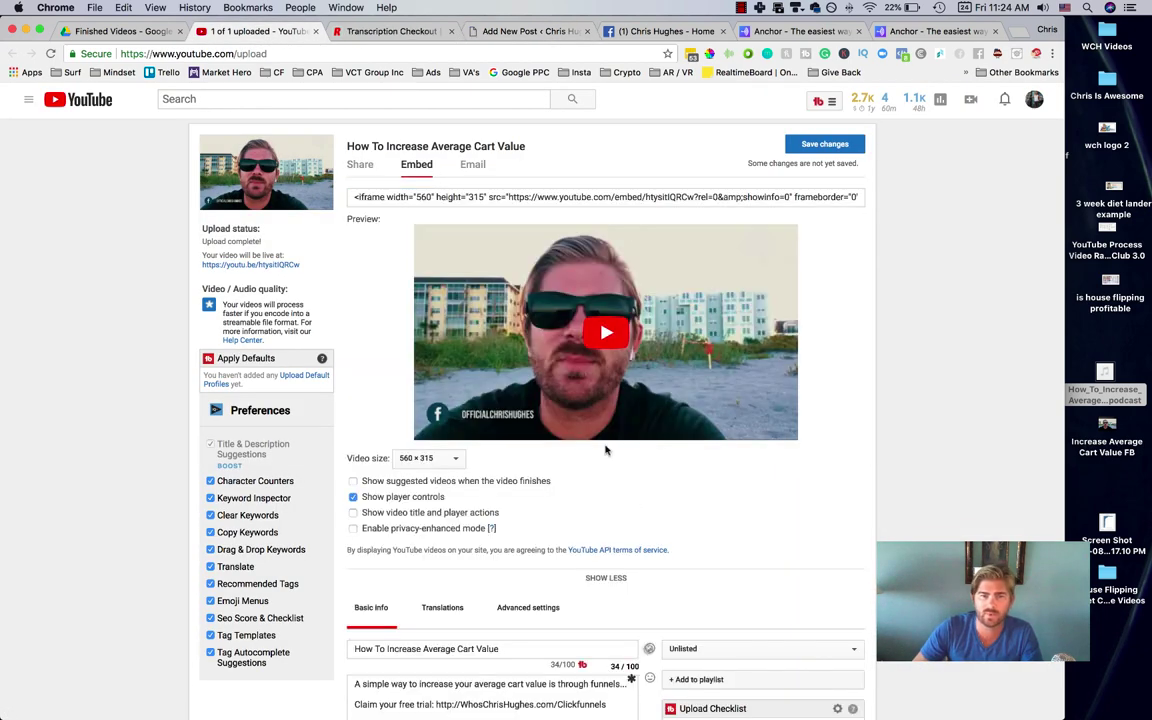
scroll(605, 450, down, 2)
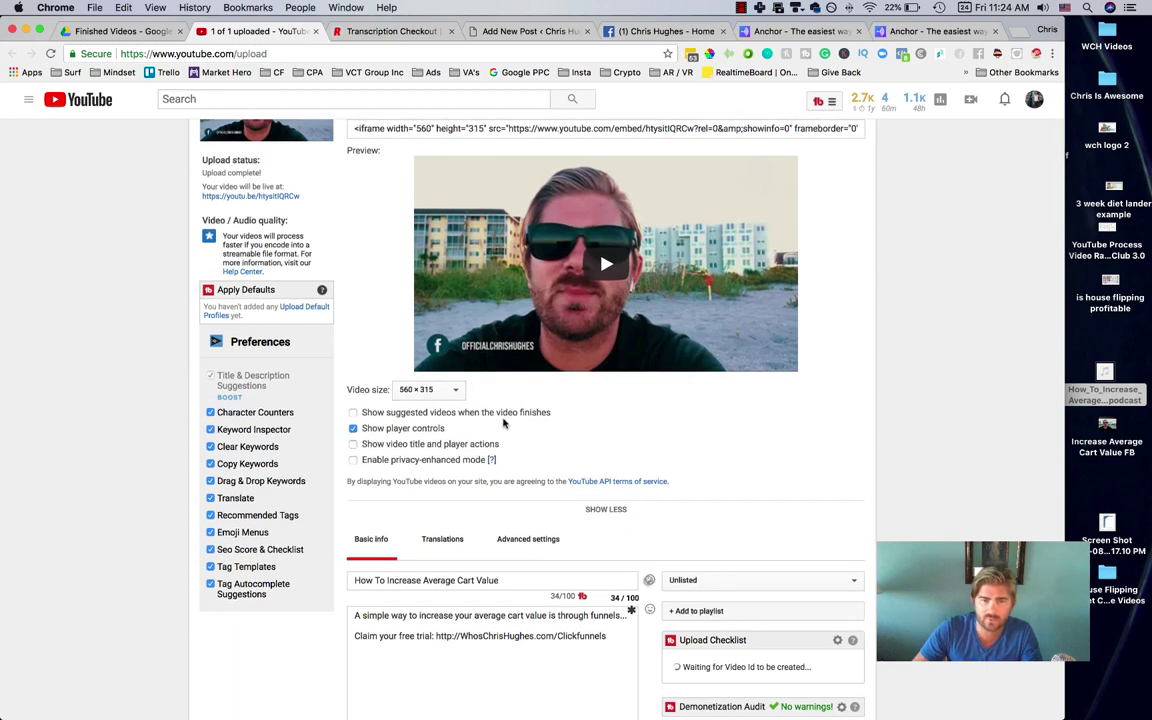
scroll(503, 457, down, 1)
scroll(503, 400, up, 3)
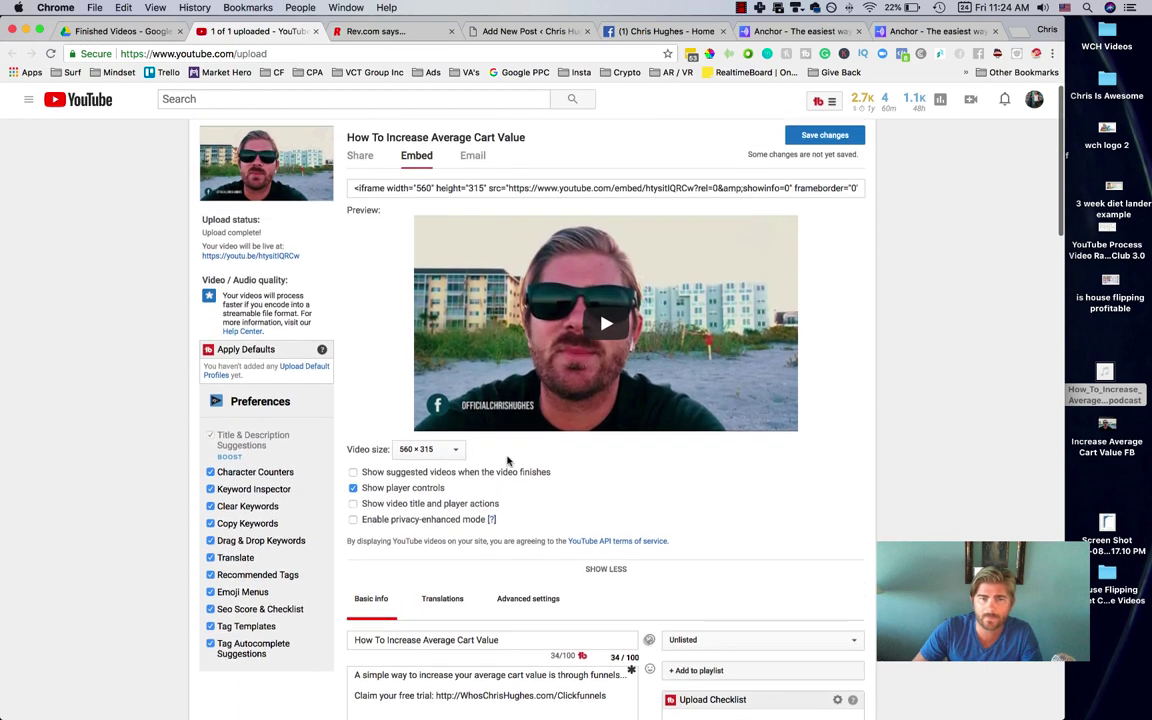
click(490, 197)
right_click(490, 197)
click(520, 333)
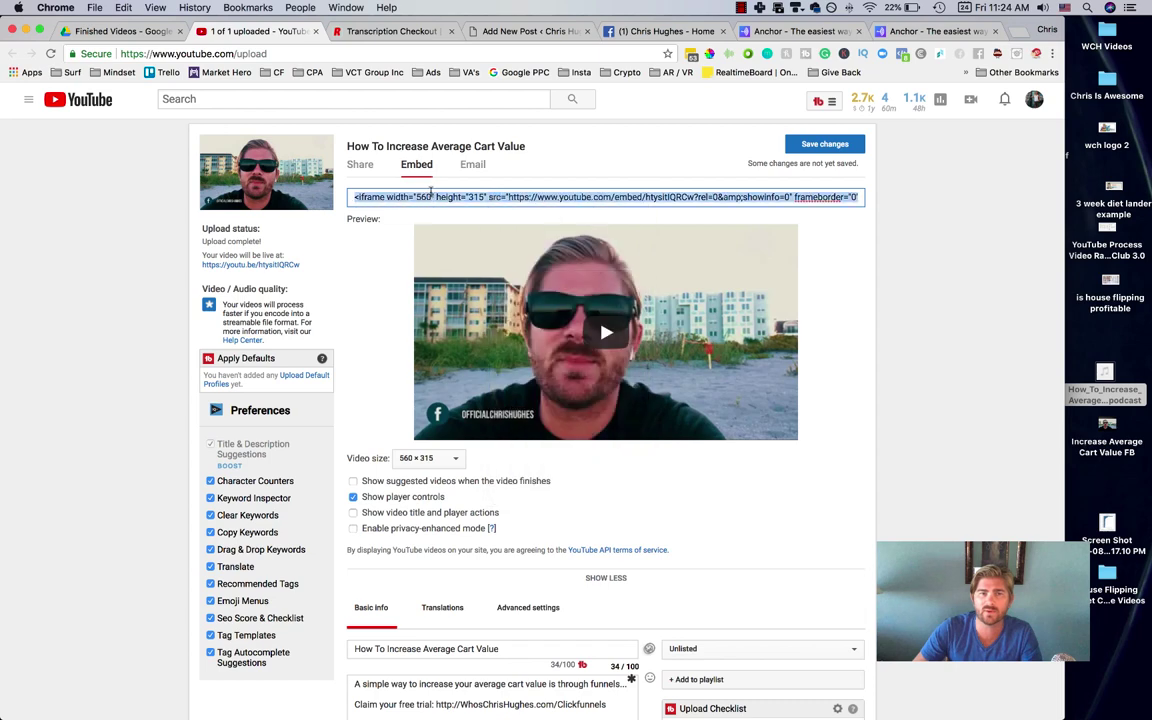
right_click(432, 197)
click(458, 292)
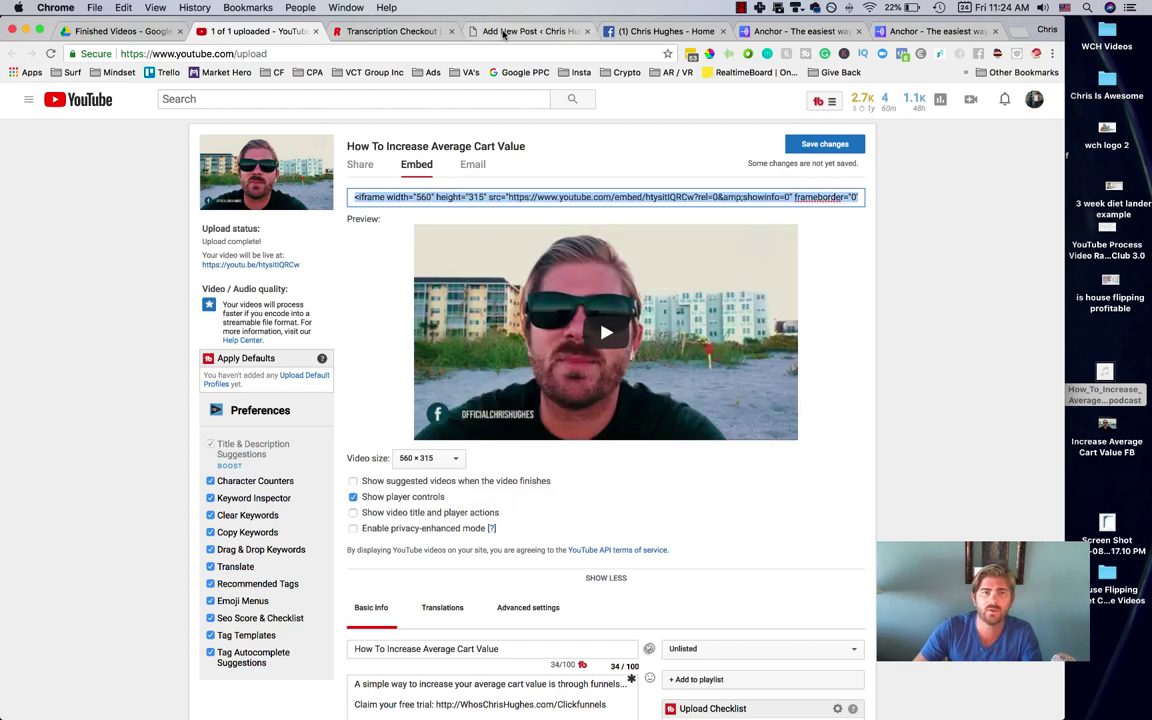
- Insert the YouTube embed code into the WordPress post body as HTML and show the post in visual mode
click(530, 31)
click(829, 265)
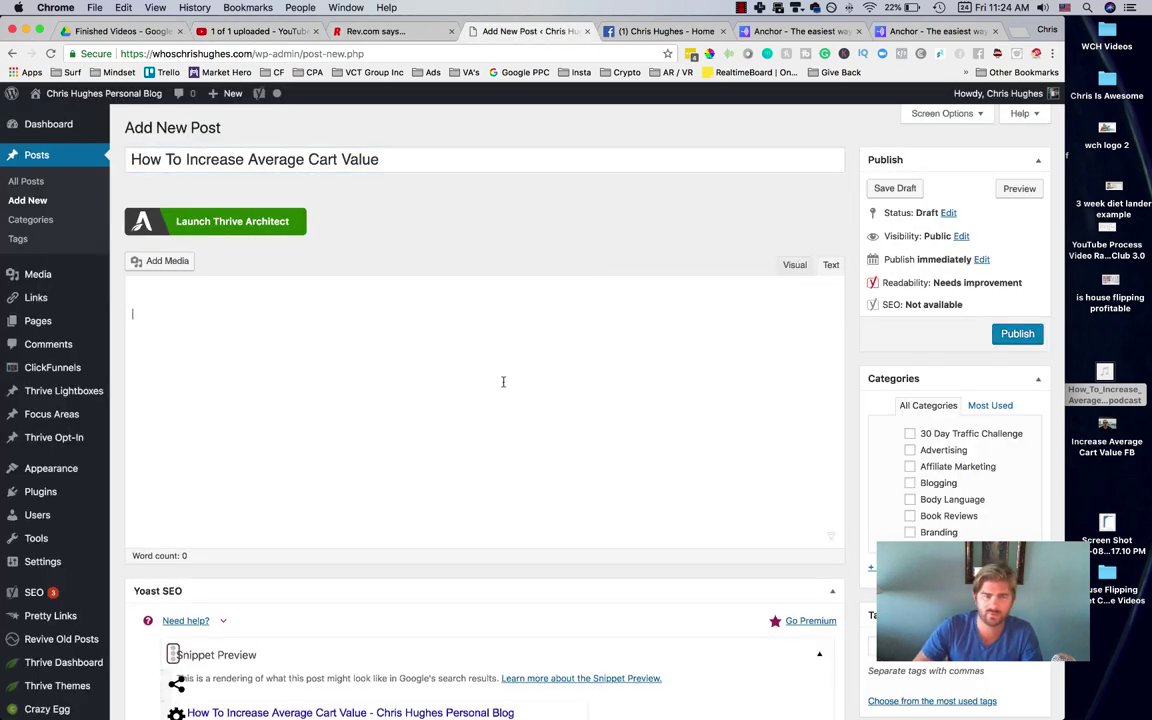
key(ctrl+v)
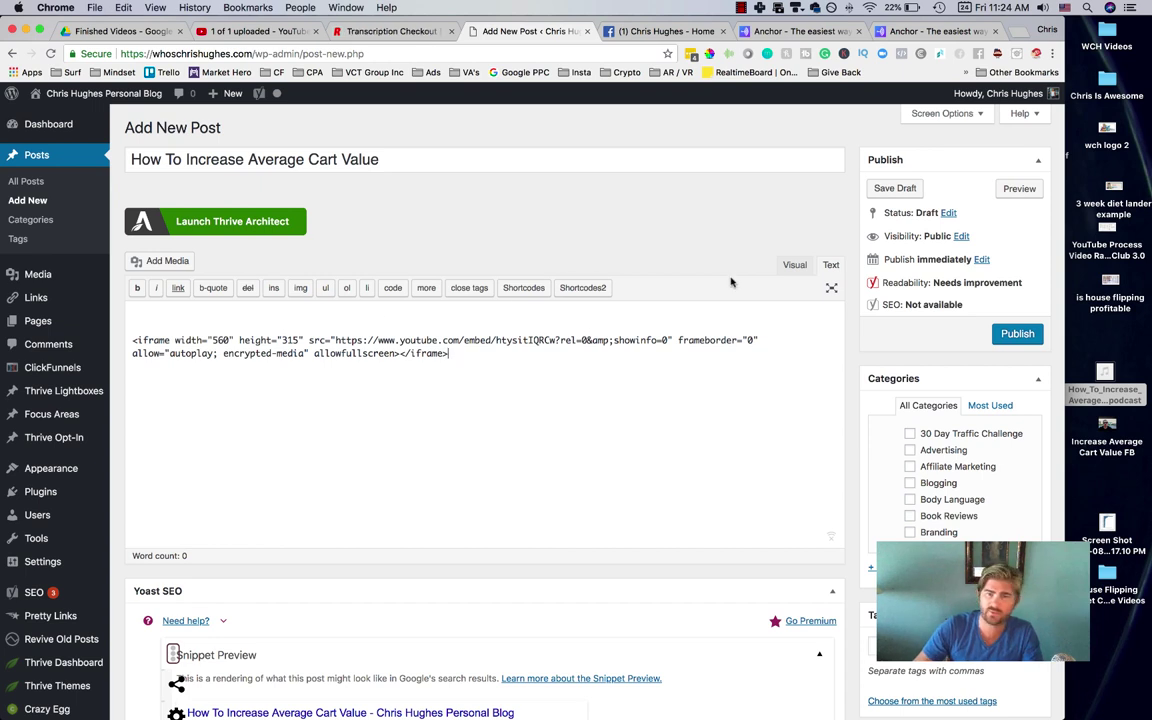
click(797, 266)
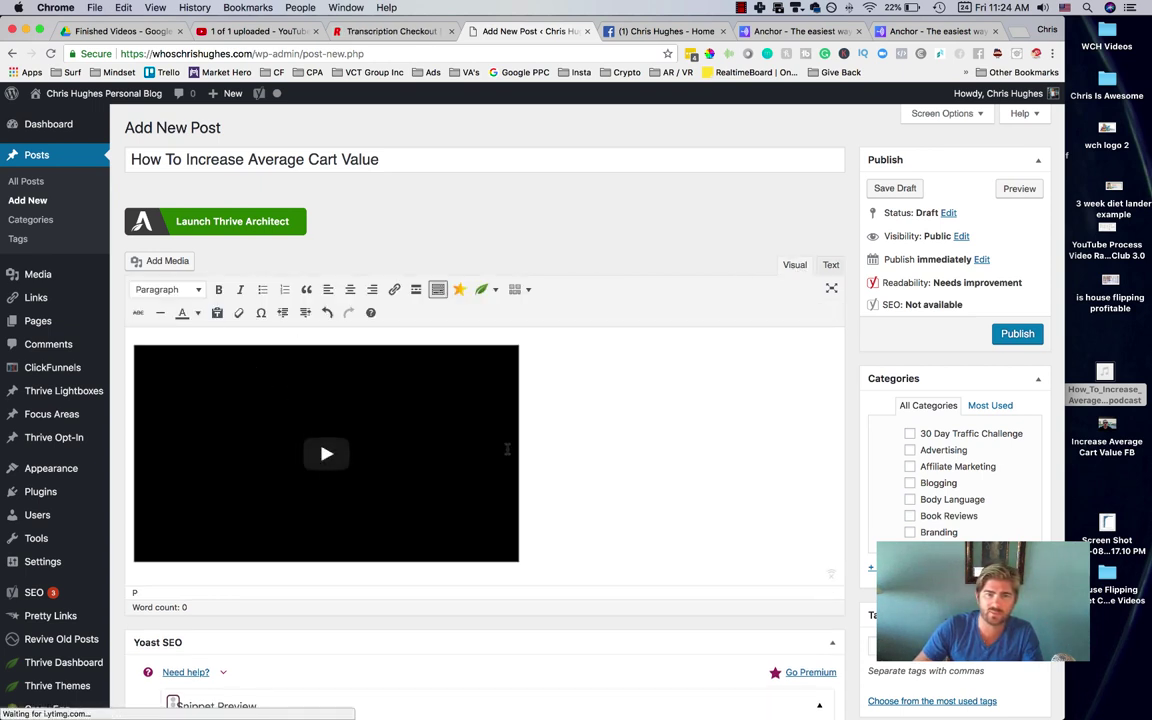
- Review the post's title, categories, Yoast SEO and theme display options, and save the post as a draft
drag(390, 165, 119, 160)
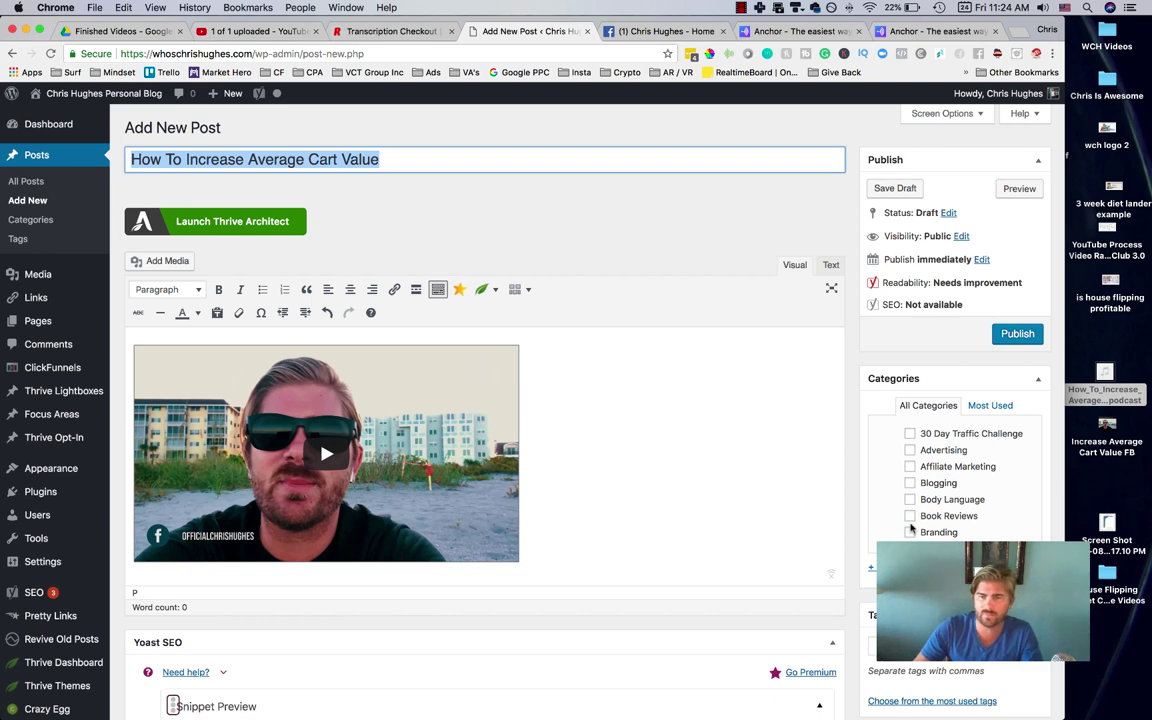
scroll(911, 528, down, 3)
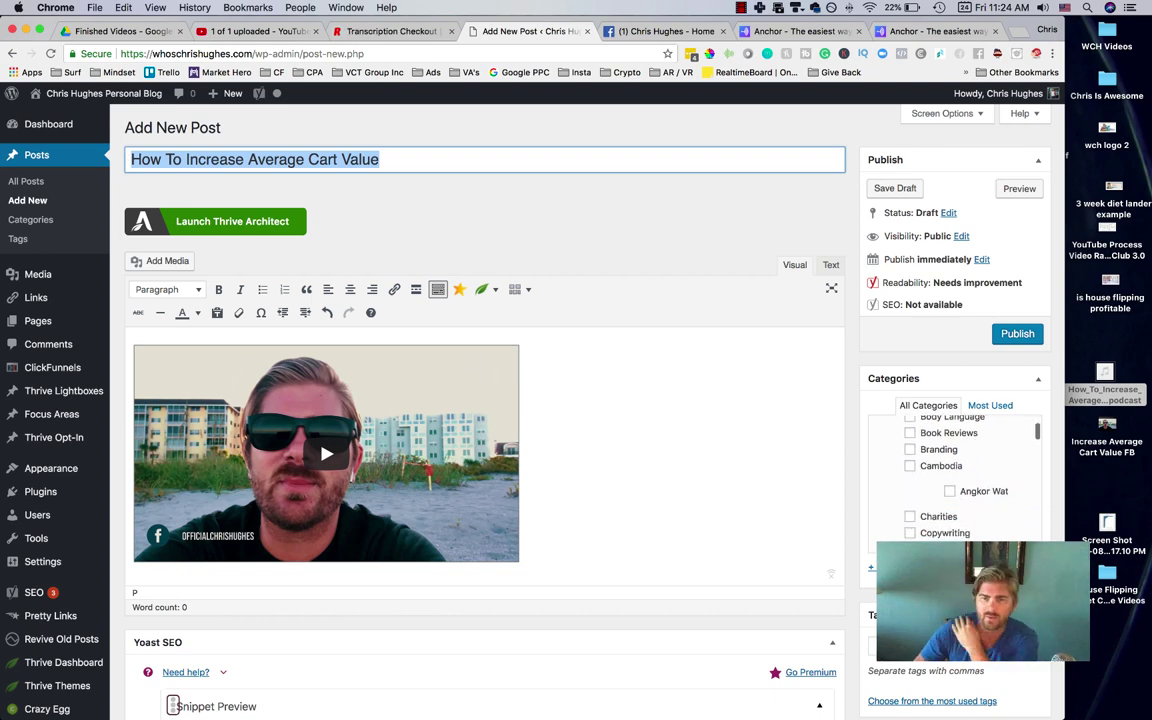
scroll(626, 475, down, 5)
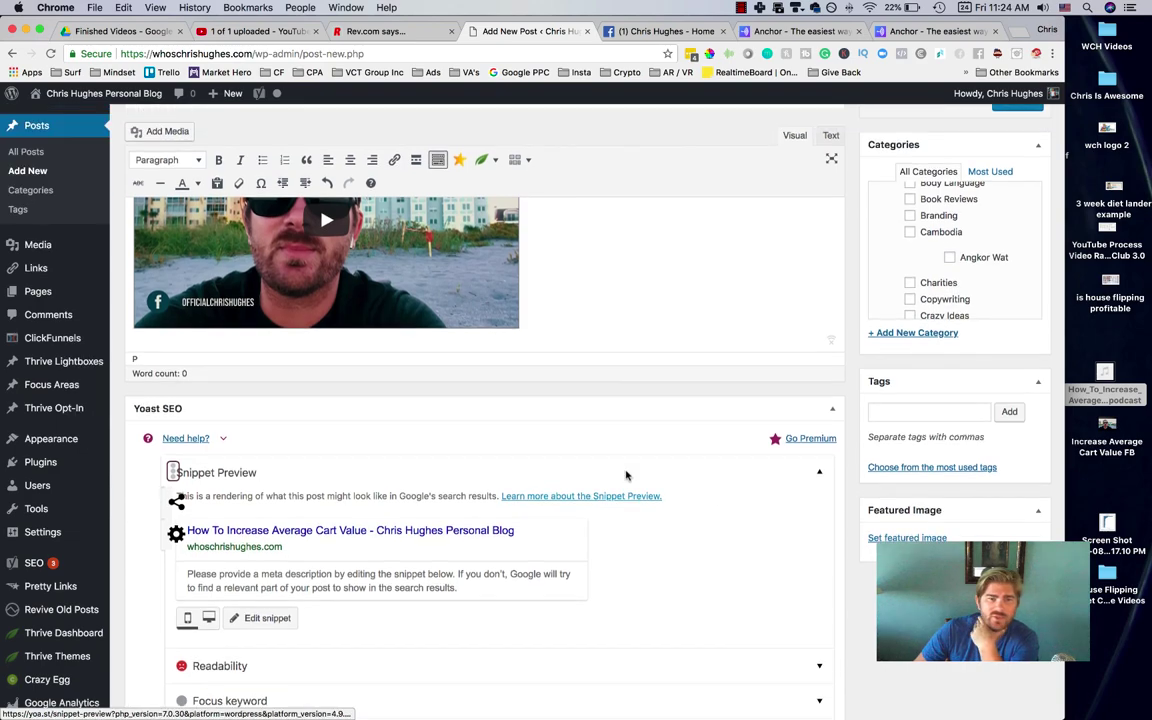
scroll(614, 478, up, 3)
scroll(617, 470, down, 6)
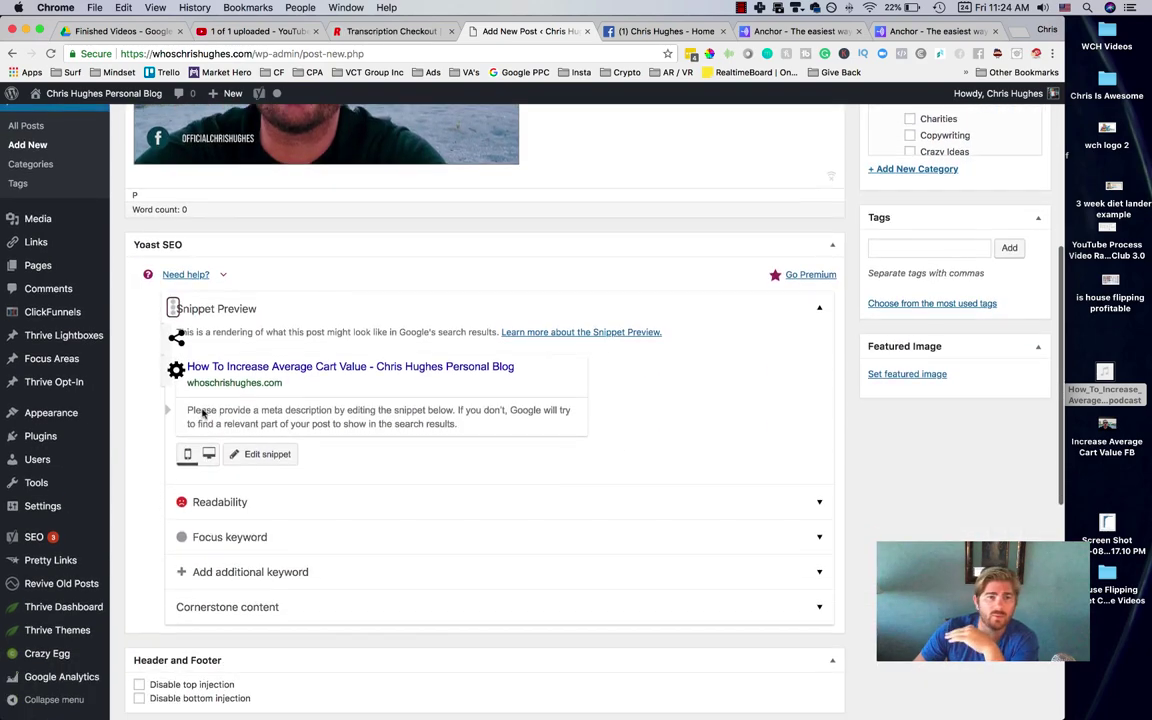
scroll(324, 272, down, 5)
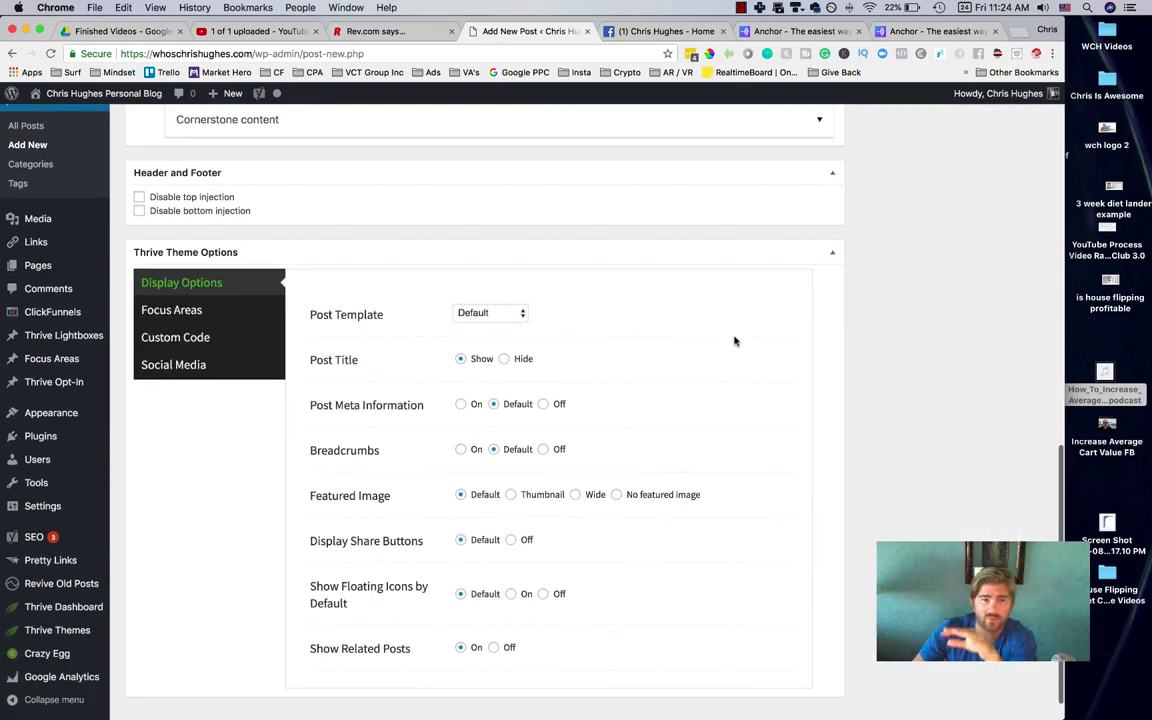
scroll(733, 347, up, 15)
click(900, 190)
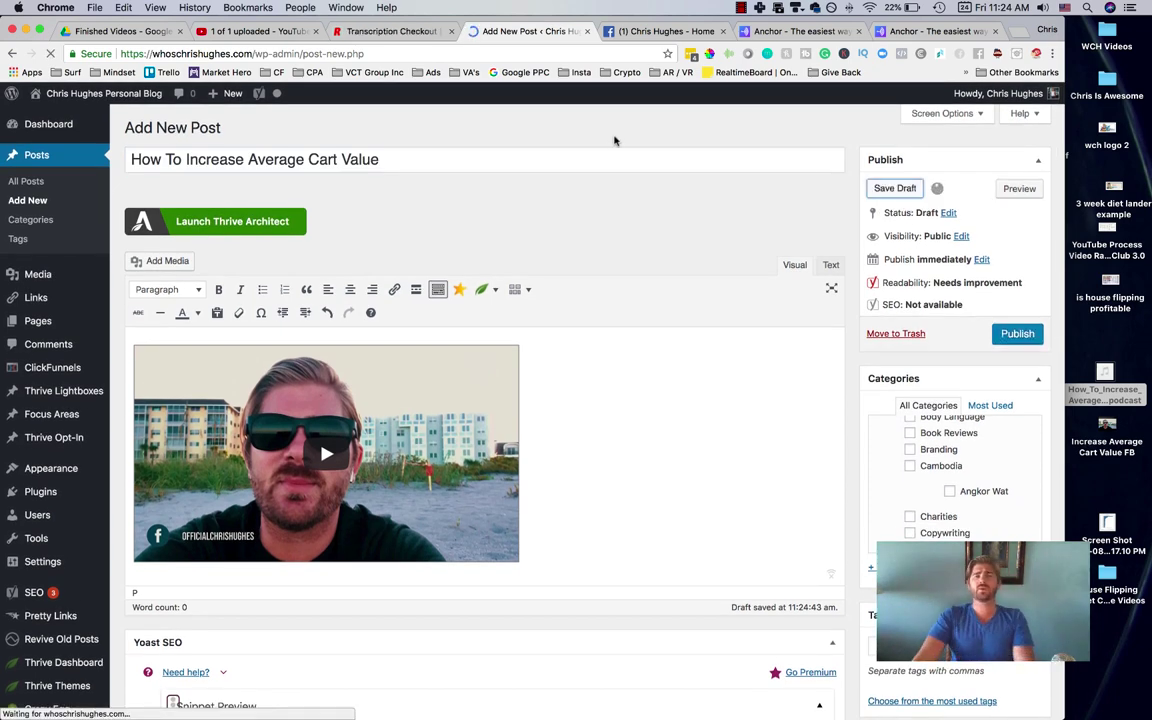
- Check the Rev transcript order, return to the blog post and add an empty line below the embedded video
click(395, 31)
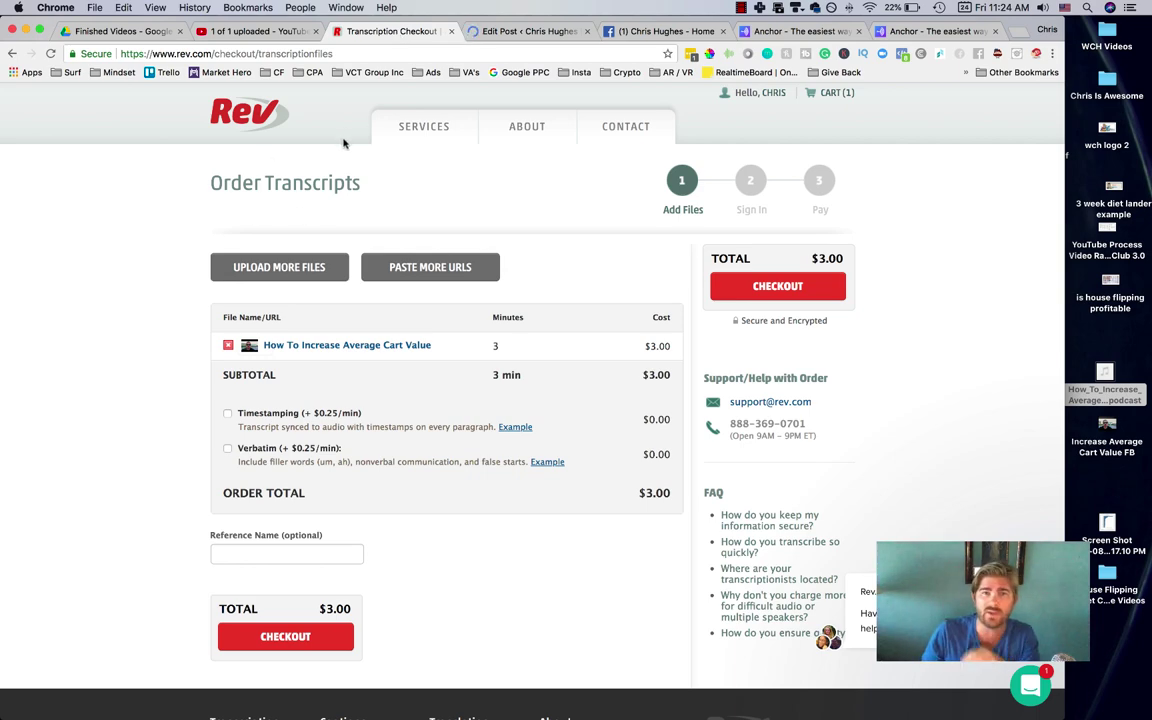
click(495, 31)
scroll(549, 481, down, 1)
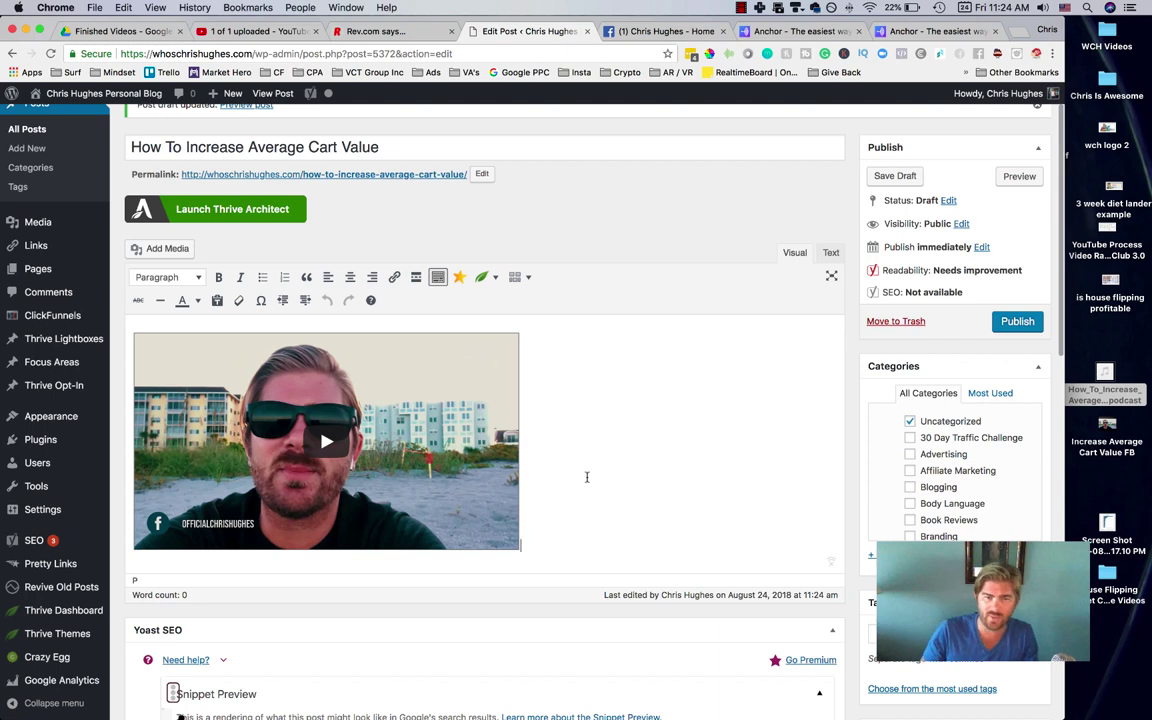
click(586, 476)
key(Return)
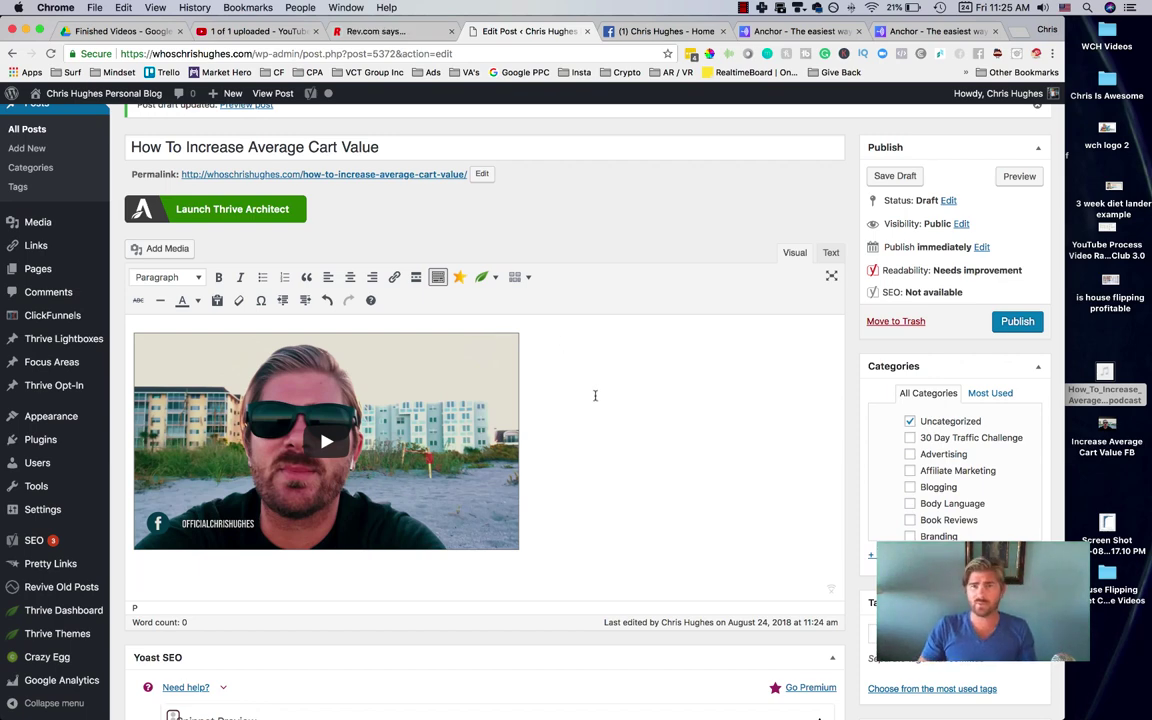
- Open the "Increase Average Cart Value FB" video in QuickTime Player, shrink its window and go to the title frame at 00:02
double_click(1105, 446)
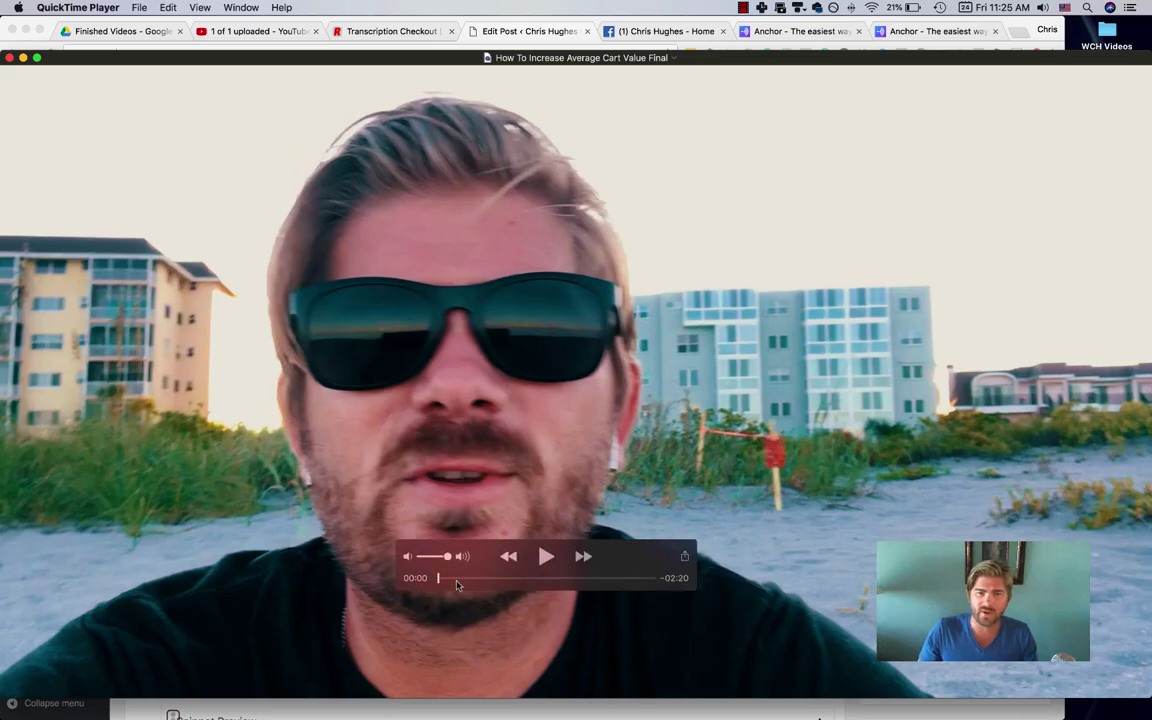
drag(437, 662, 521, 663)
key(super+1)
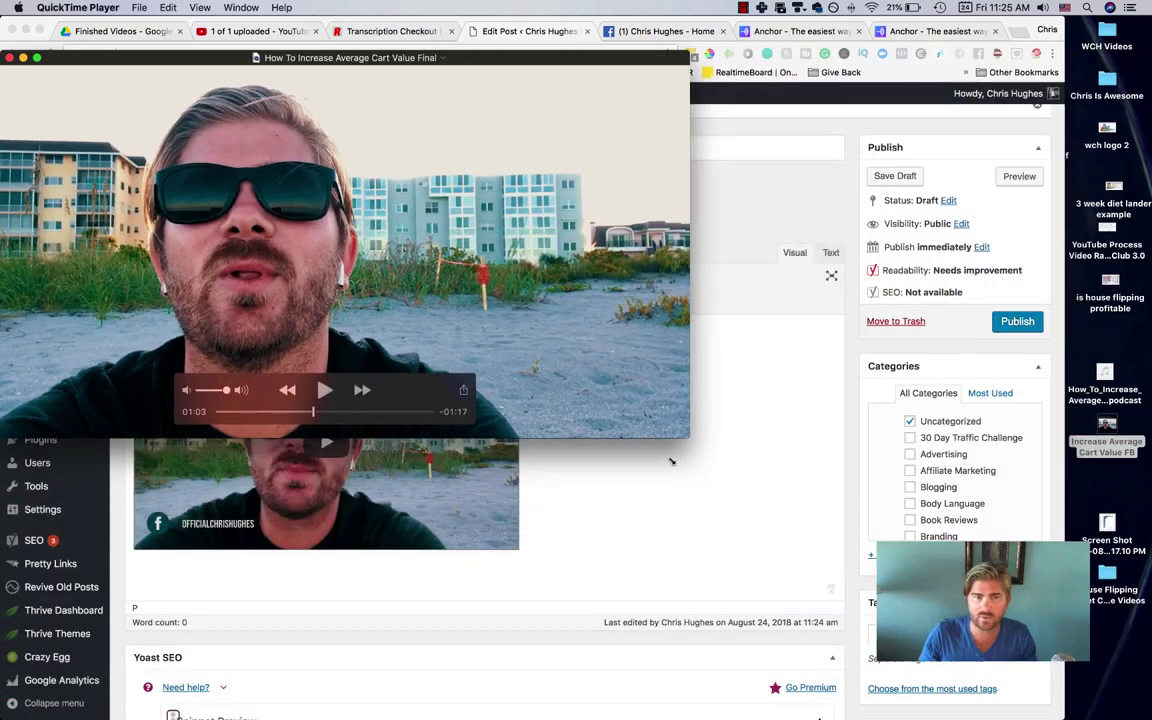
drag(390, 65, 610, 140)
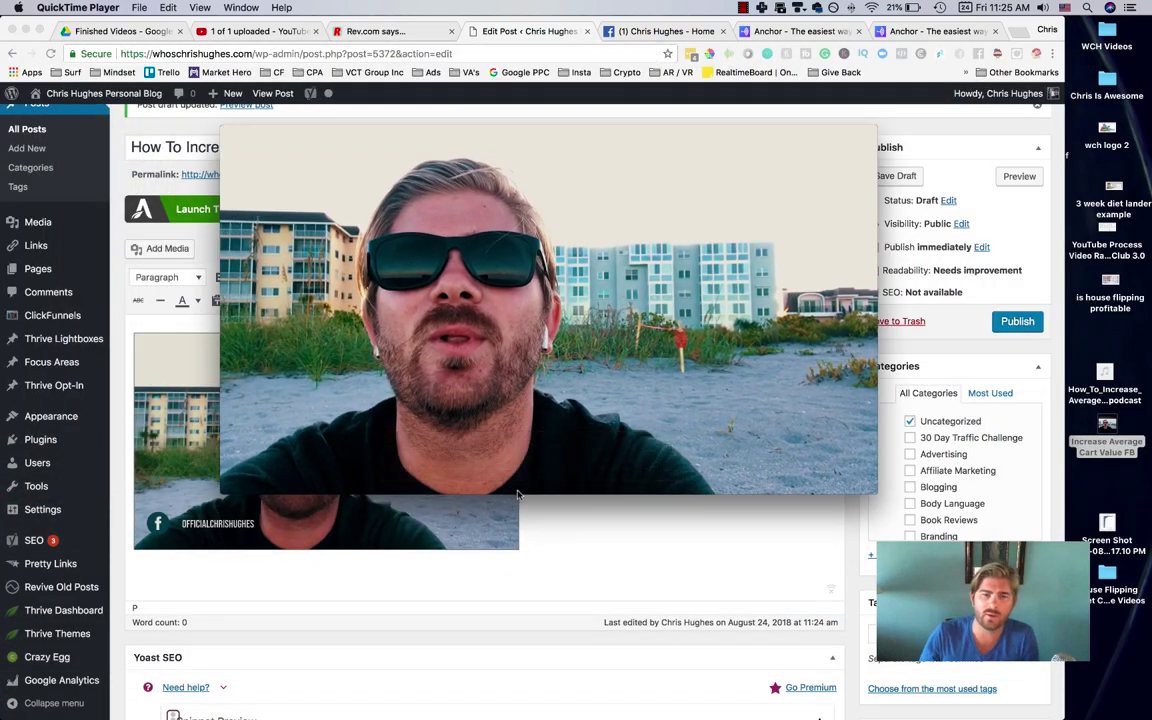
click(472, 469)
drag(472, 469, 425, 471)
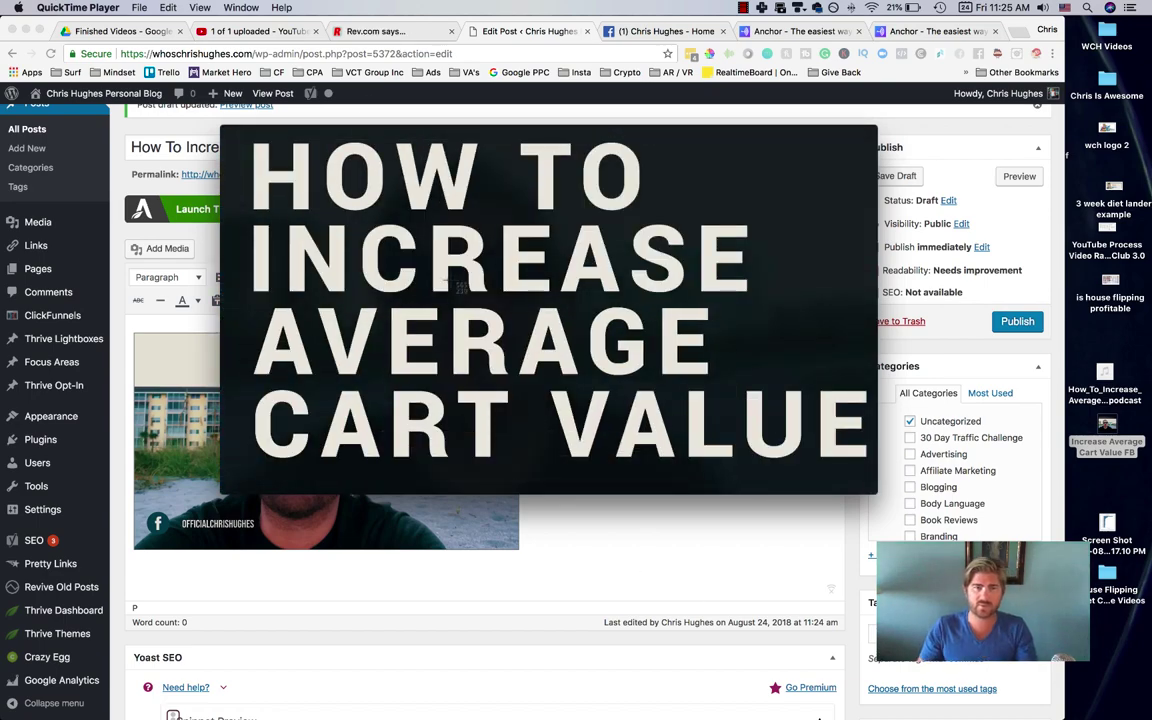
- Capture a screenshot of the video's title frame, move the player off-centre and open the captured image in Preview
drag(222, 127, 877, 484)
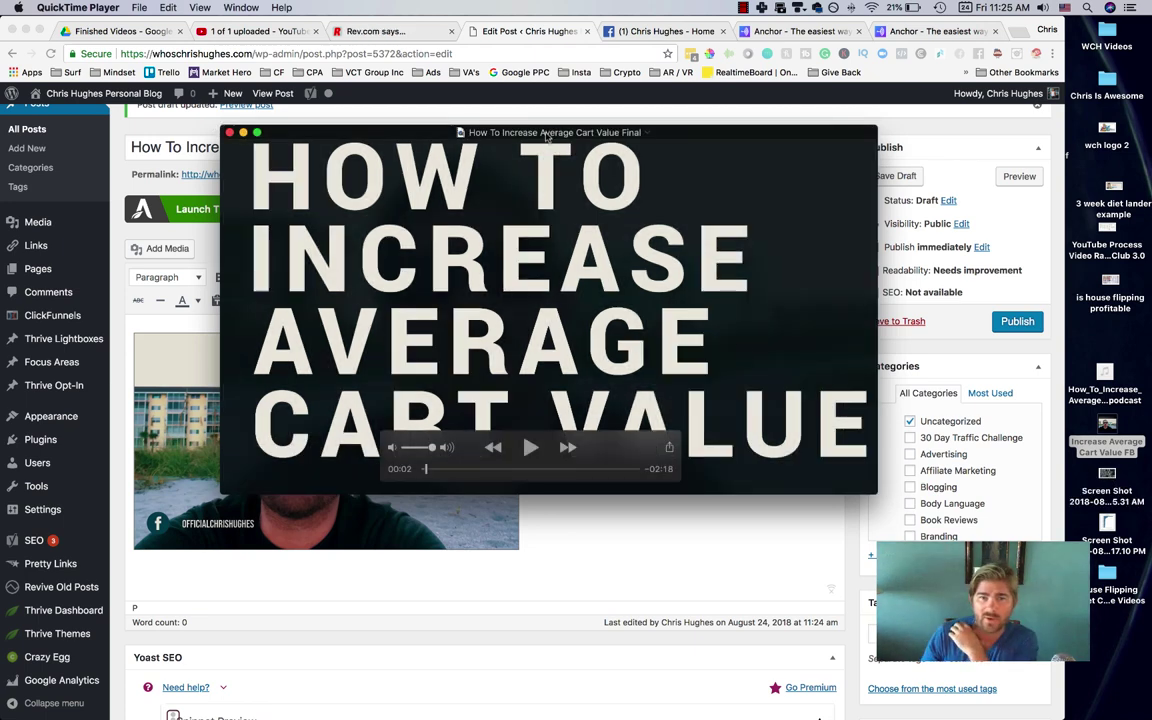
drag(547, 137, 774, 142)
drag(985, 144, 888, 137)
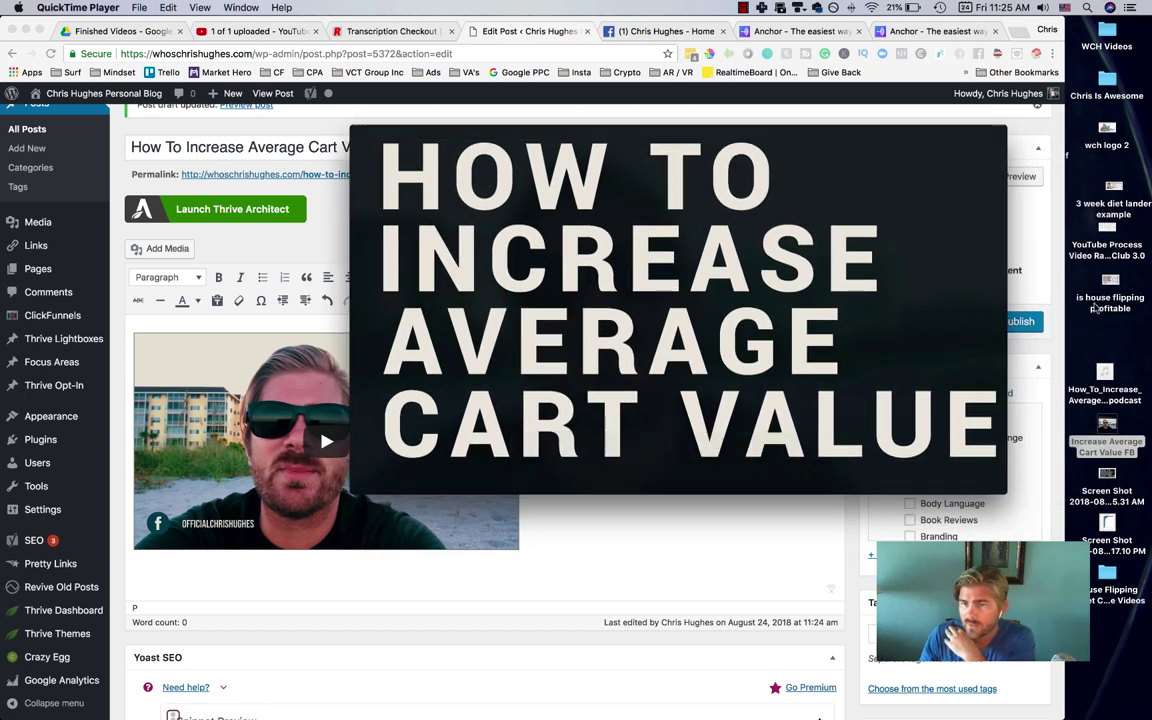
double_click(1103, 503)
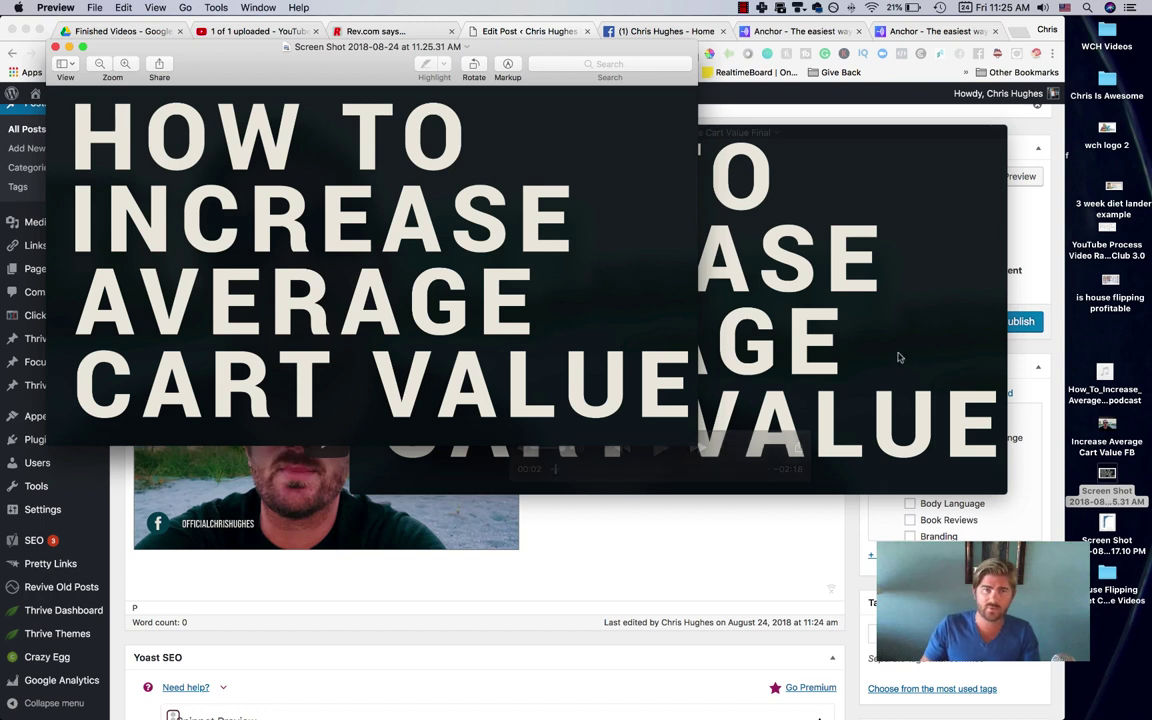
- Rename the captured title-frame image as How_To_Increase_Average_Cart_Value
click(371, 47)
text(How_To_Increase_Average_Ca)
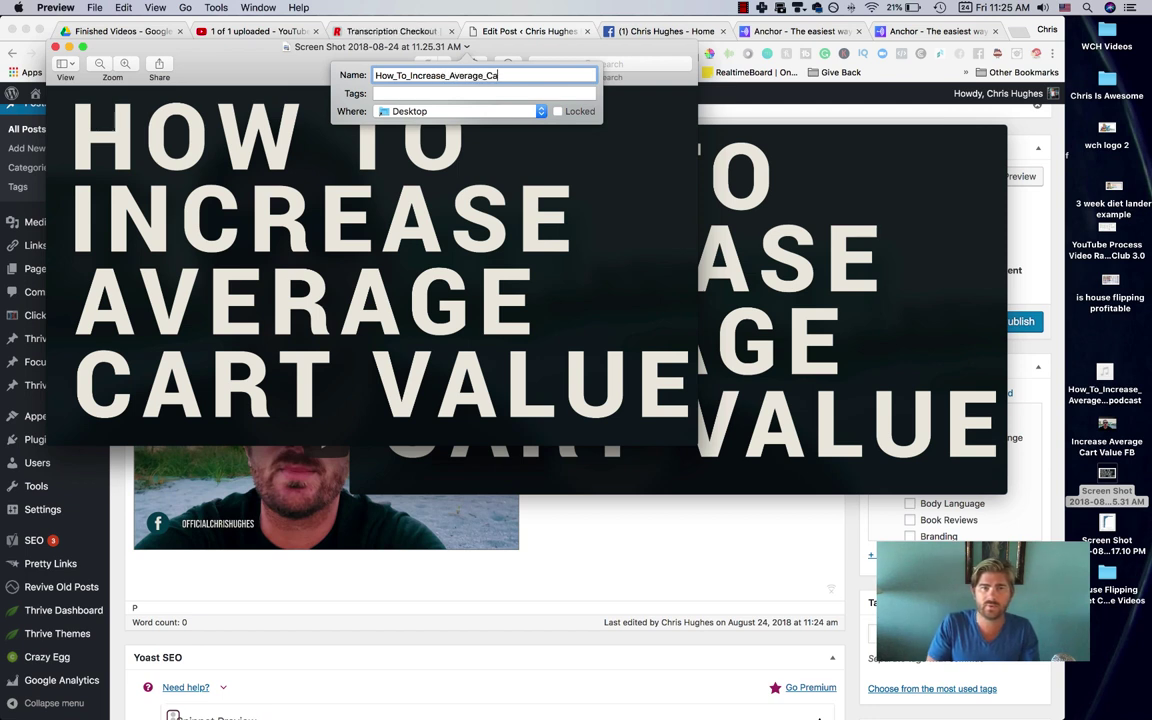
text(ue)
key(Return)
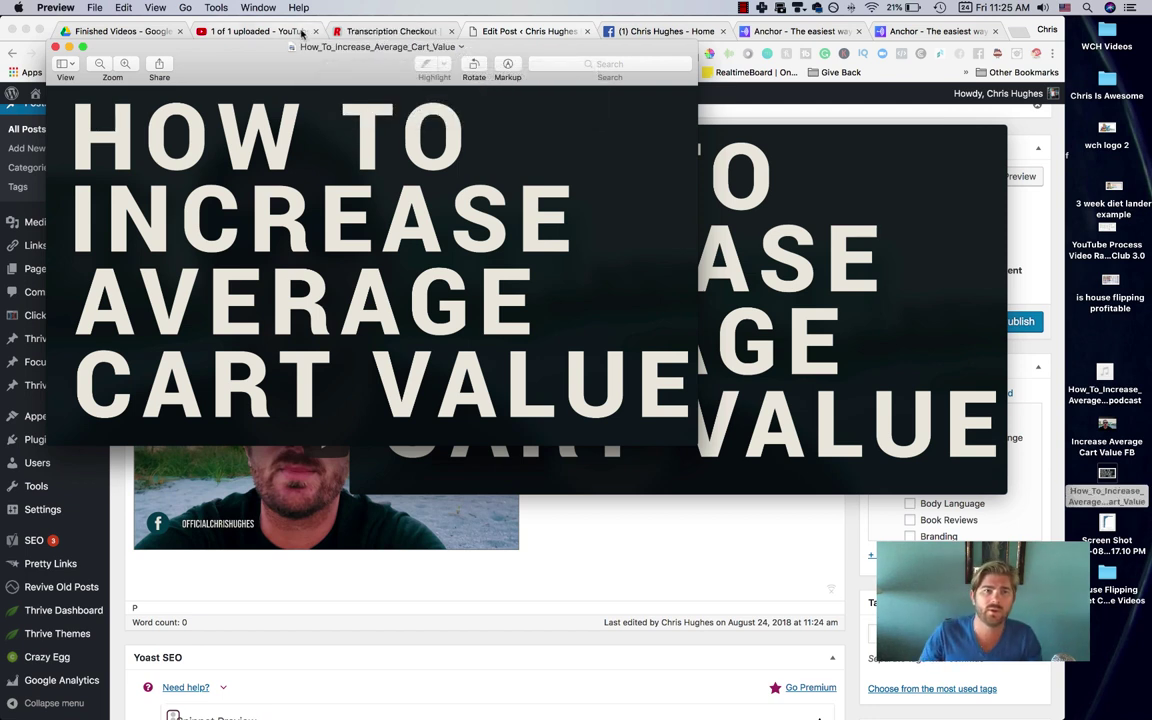
- Resize the title image to 1200 pixels wide with proportional scaling off, then save and close it
click(214, 8)
click(240, 67)
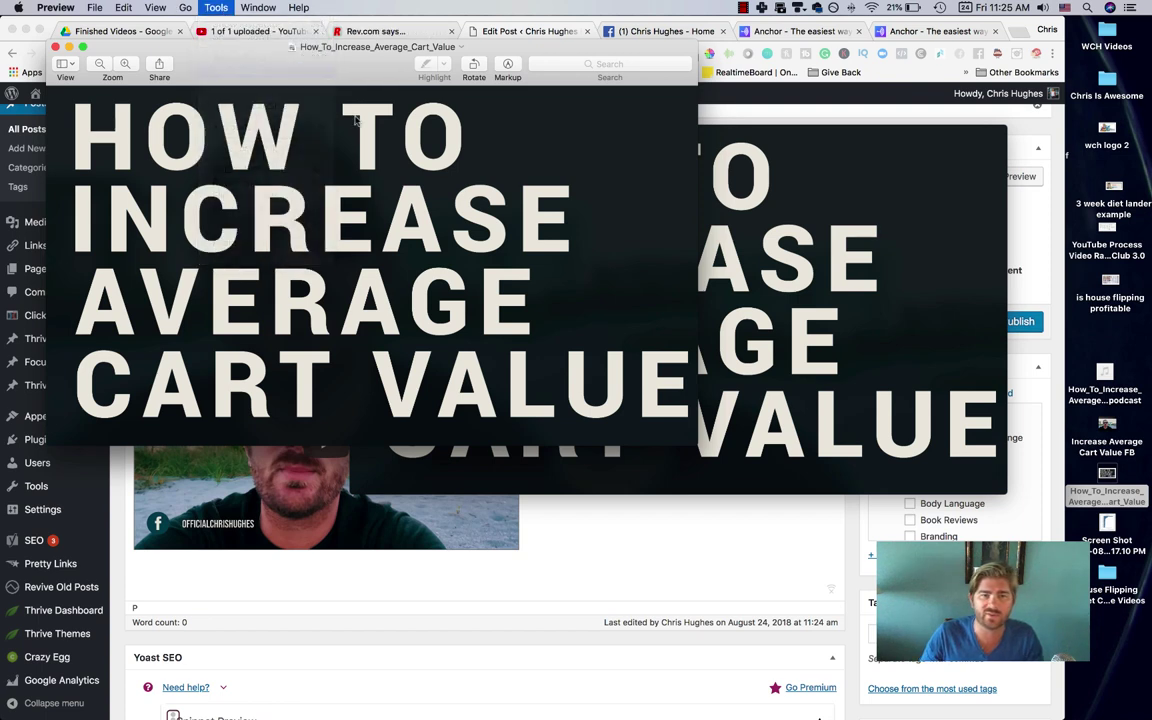
text(12)
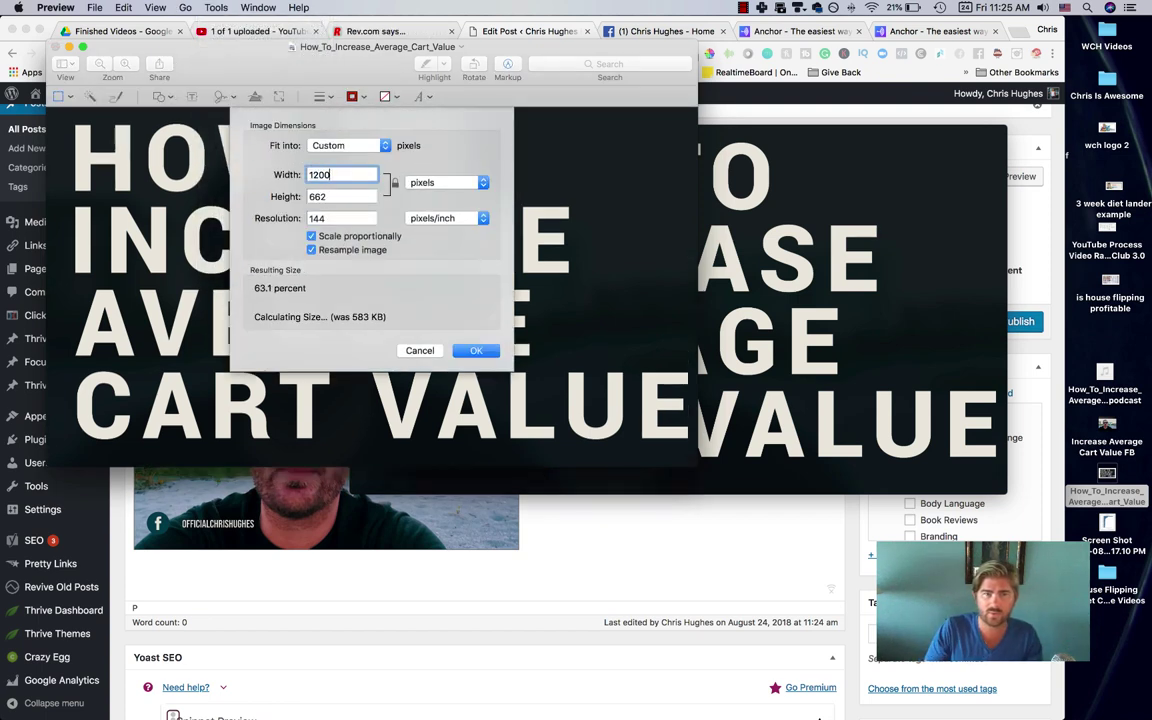
text(00)
key(Tab)
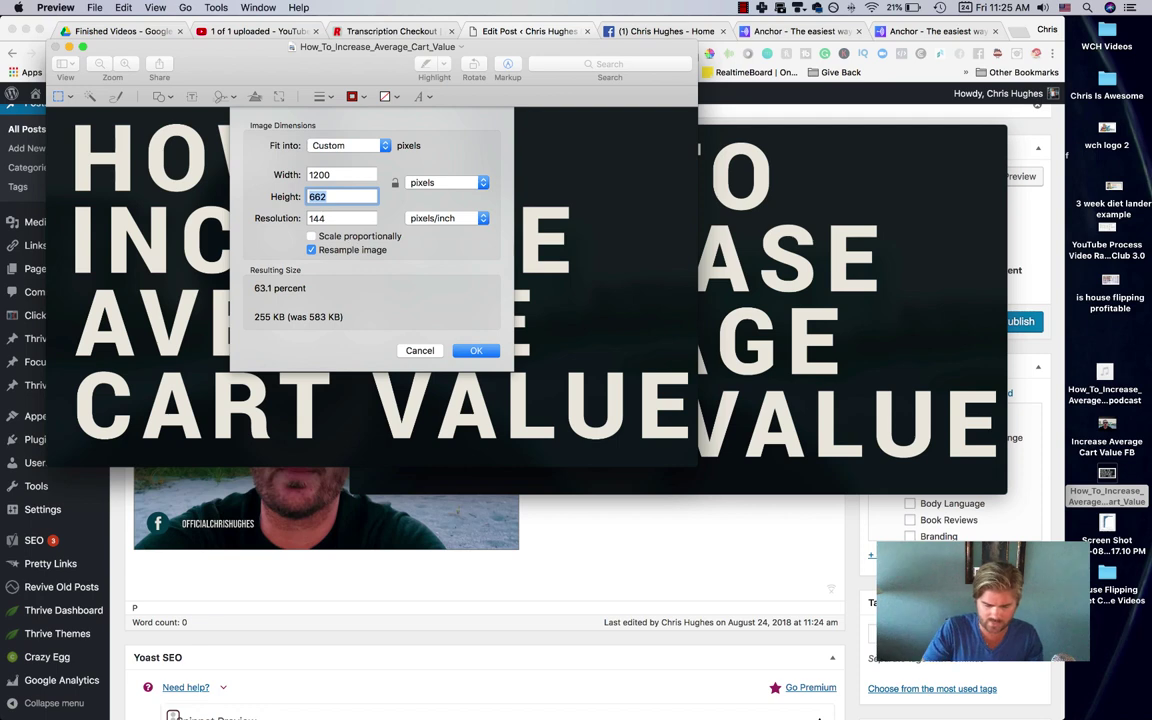
key(Return)
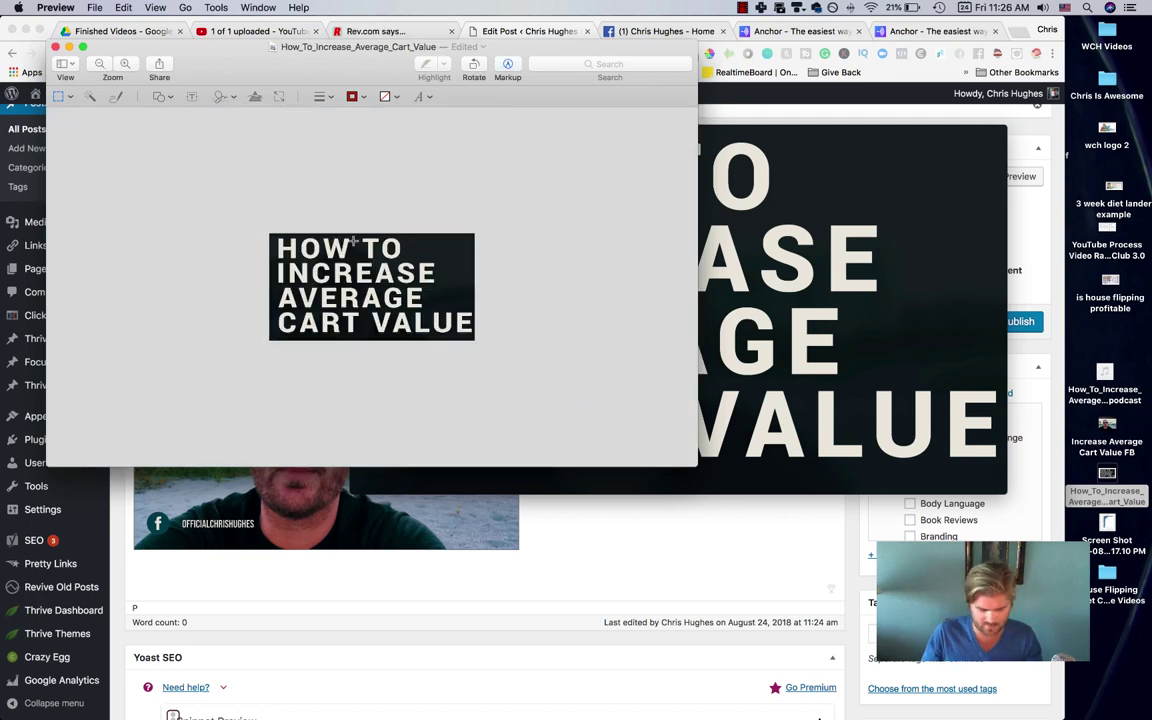
key(super+s)
click(55, 47)
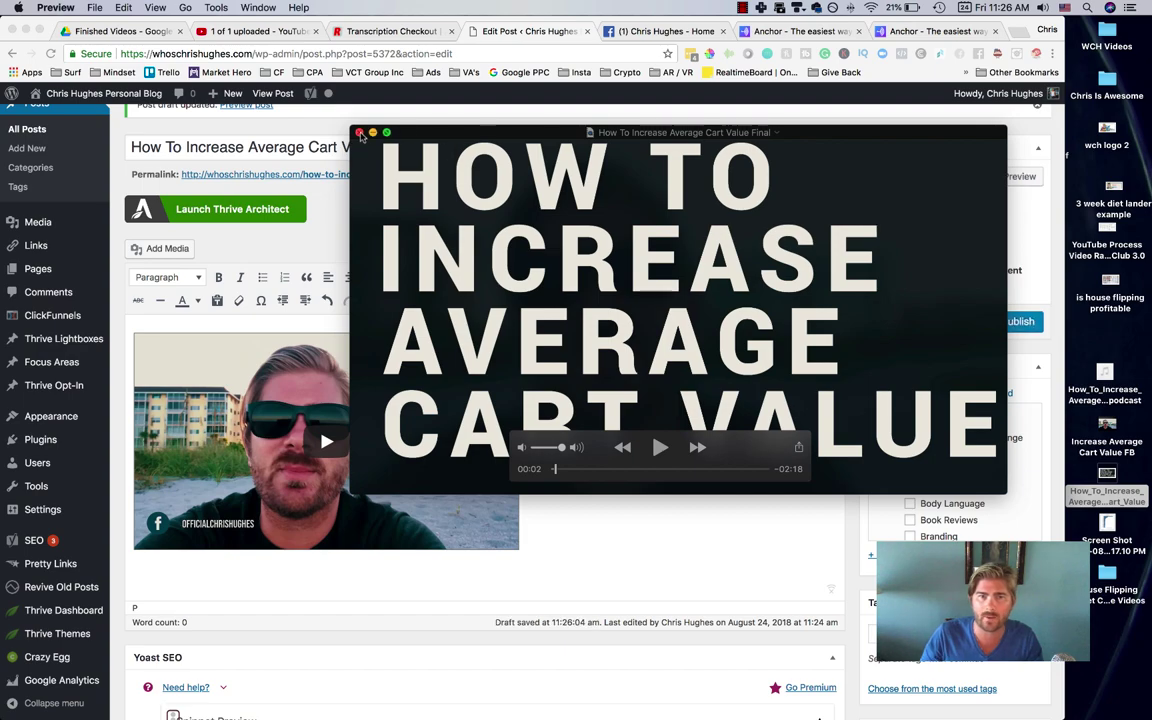
- Go to the video's "Add More Offers" frame, capture a screenshot of it and quit QuickTime Player
mouse_move(575, 469)
mouse_down()
mouse_move(753, 471)
mouse_move(554, 471)
mouse_move(571, 476)
mouse_up()
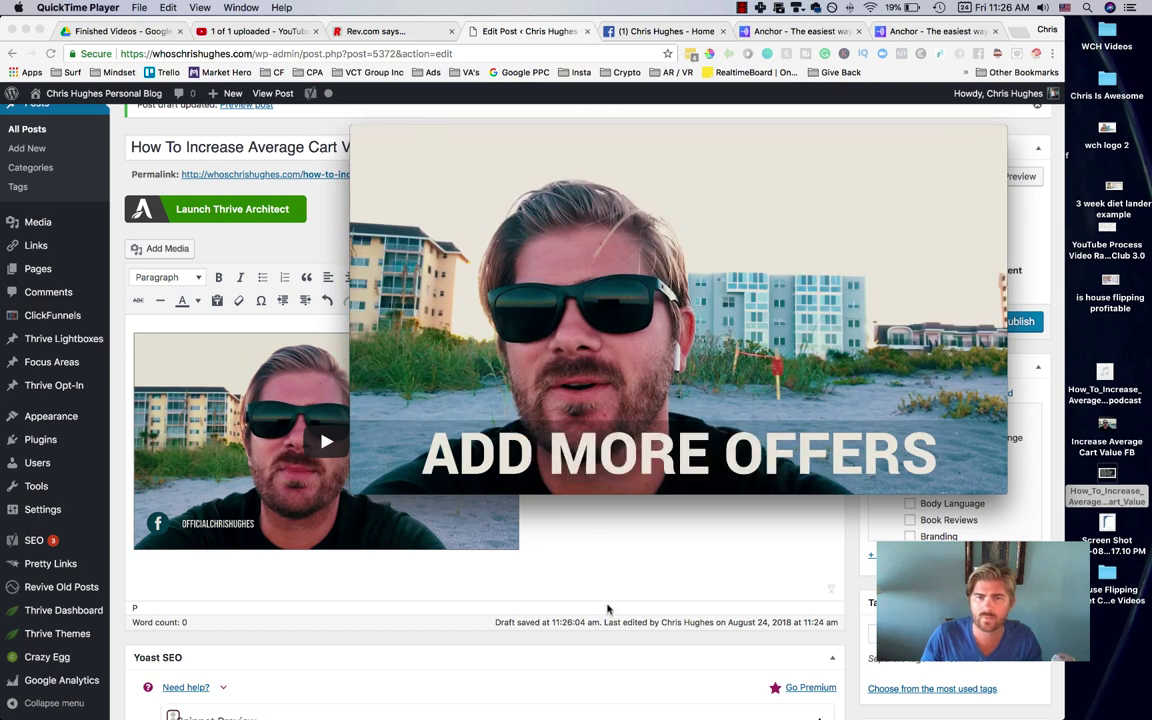
key(super+shift+4)
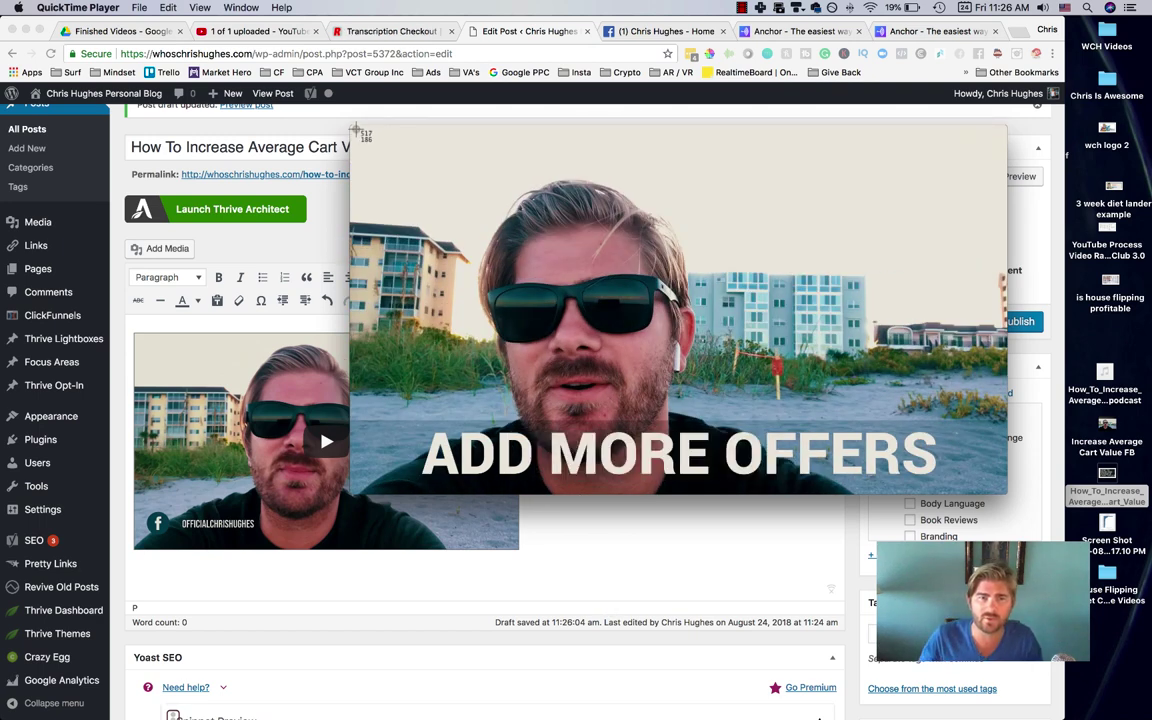
drag(352, 127, 990, 494)
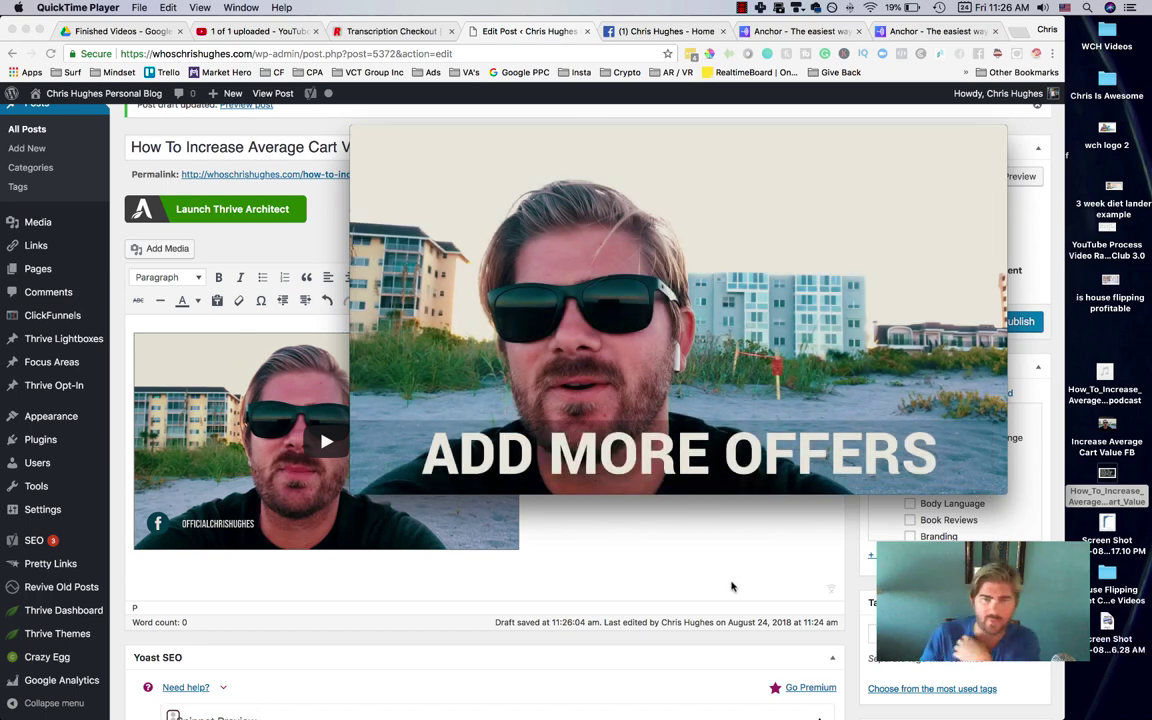
key(super+q)
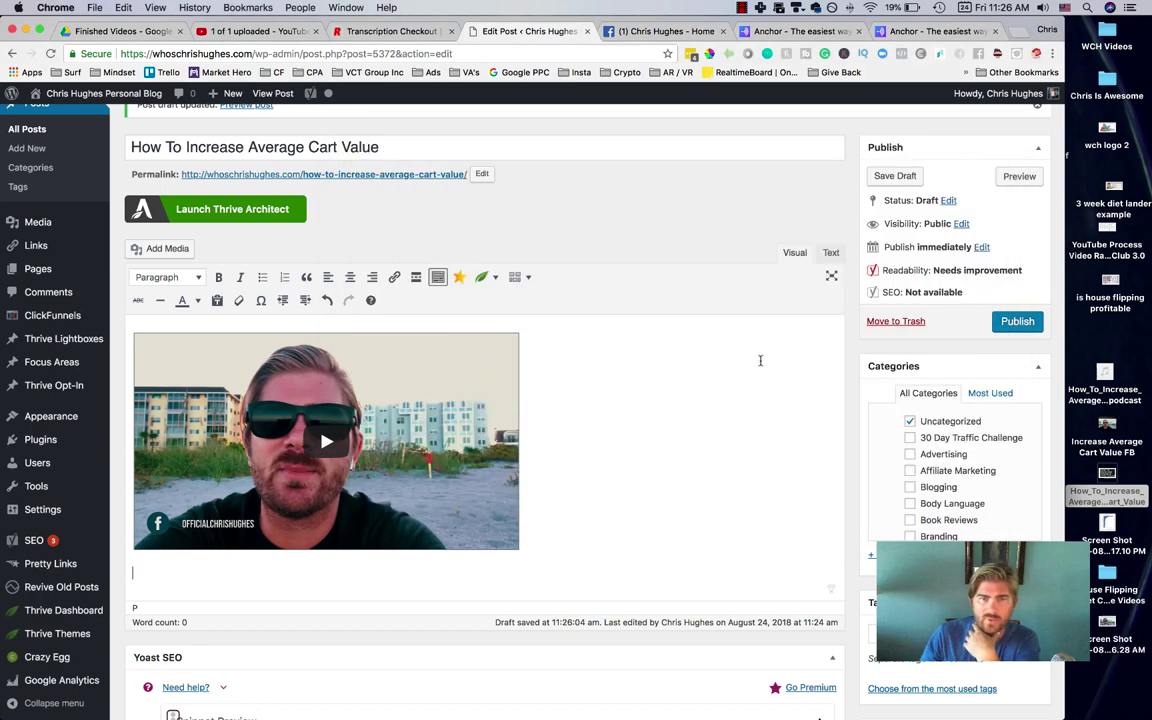
- Open twitter.com in a new browser tab and attach the "Add More Offers" screenshot to a new tweet
click(1017, 32)
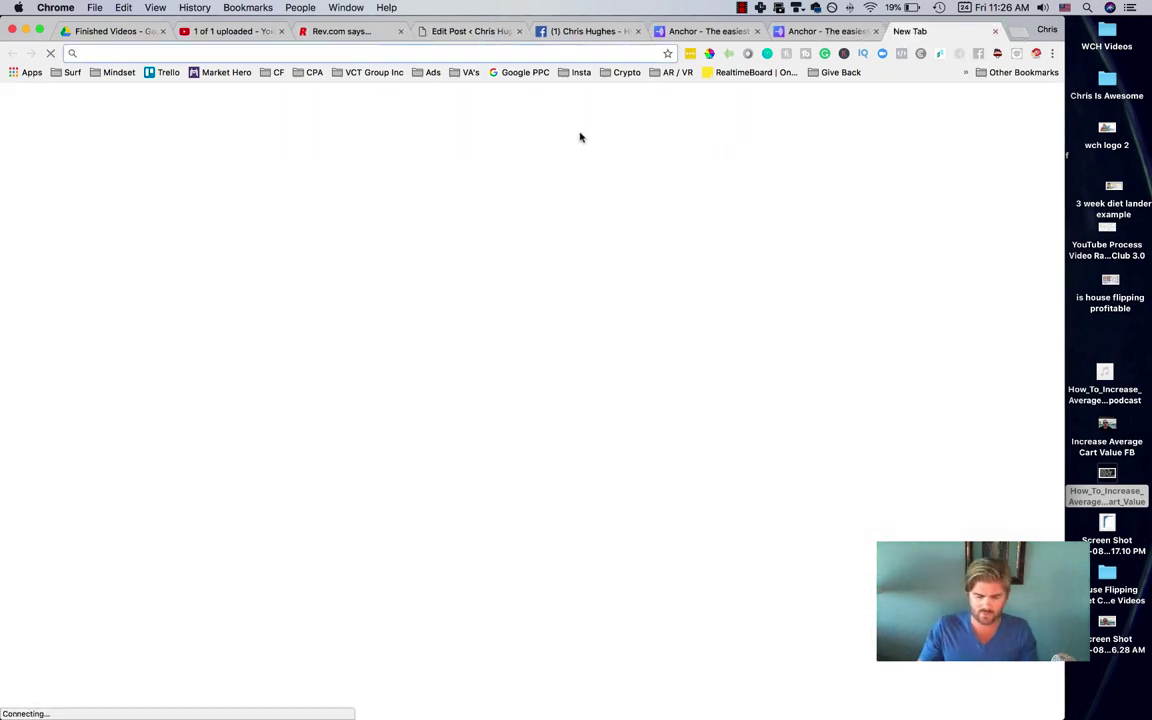
text(twitter.com)
key(Return)
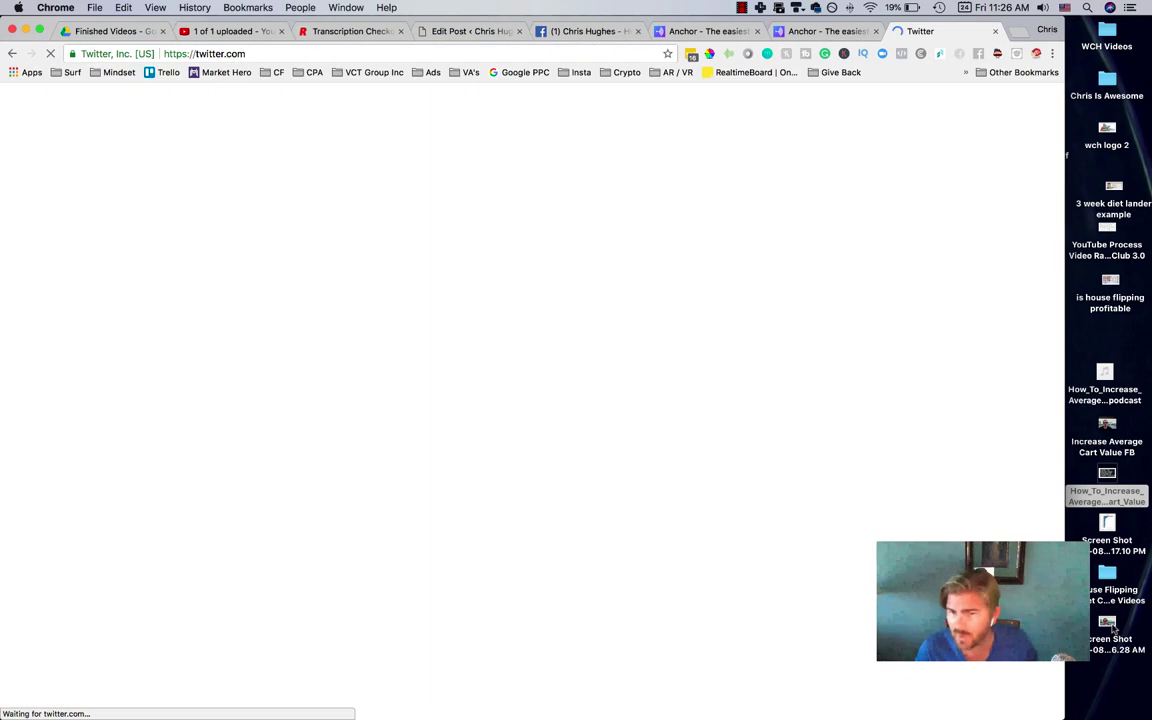
click(1107, 625)
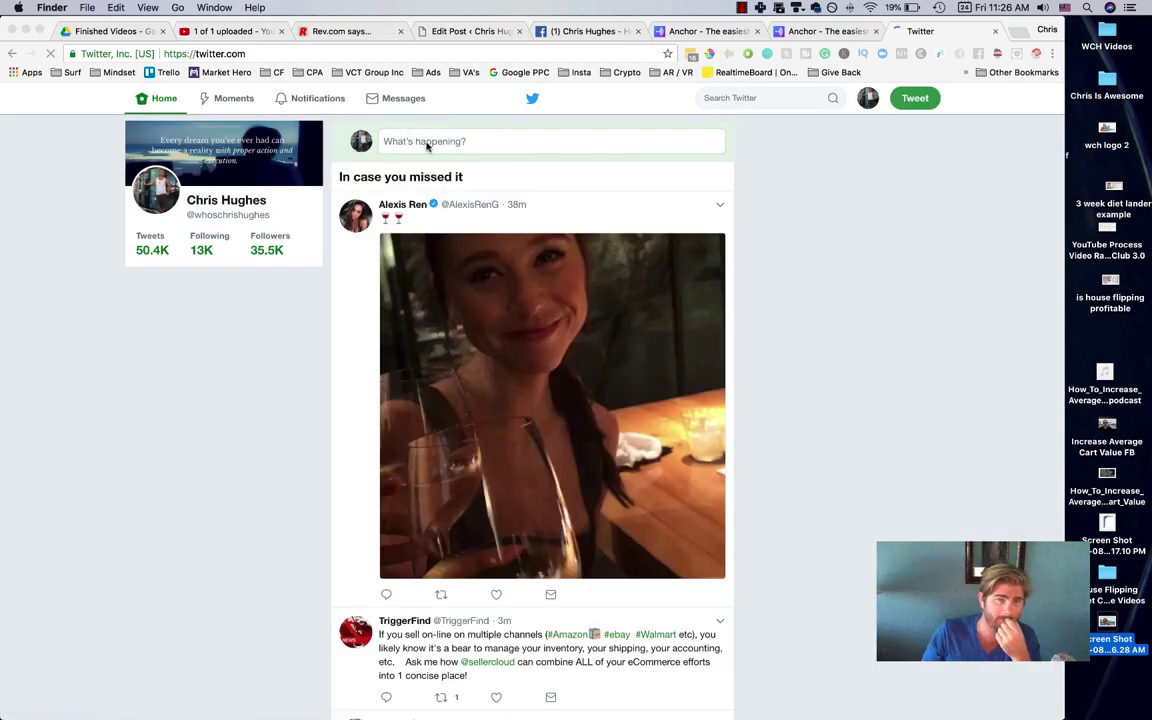
click(428, 145)
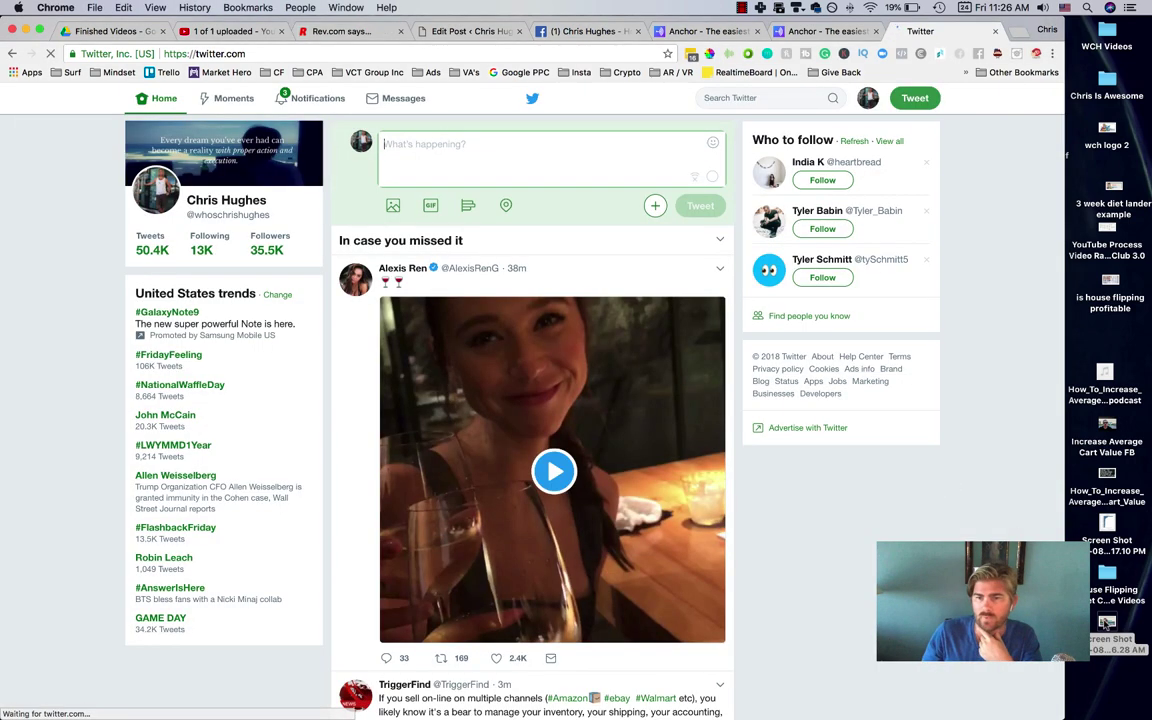
drag(1107, 625, 452, 154)
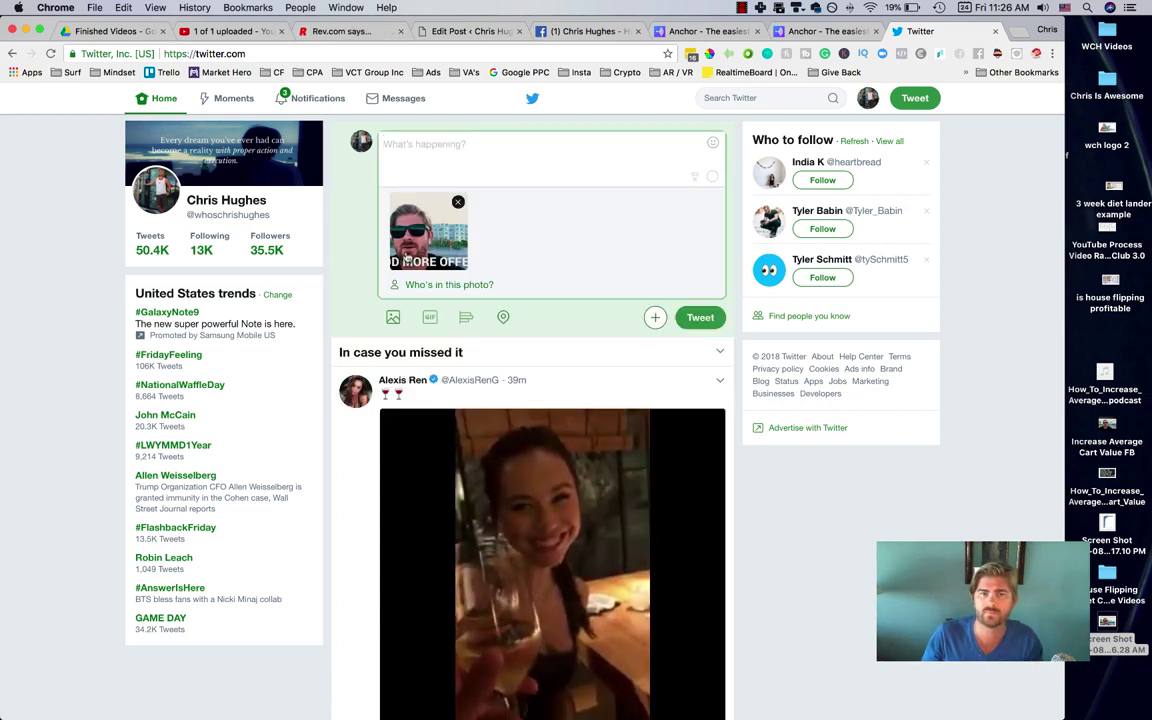
- Close the Anchor podcast settings page and return to the Anchor episode publishing page
click(820, 31)
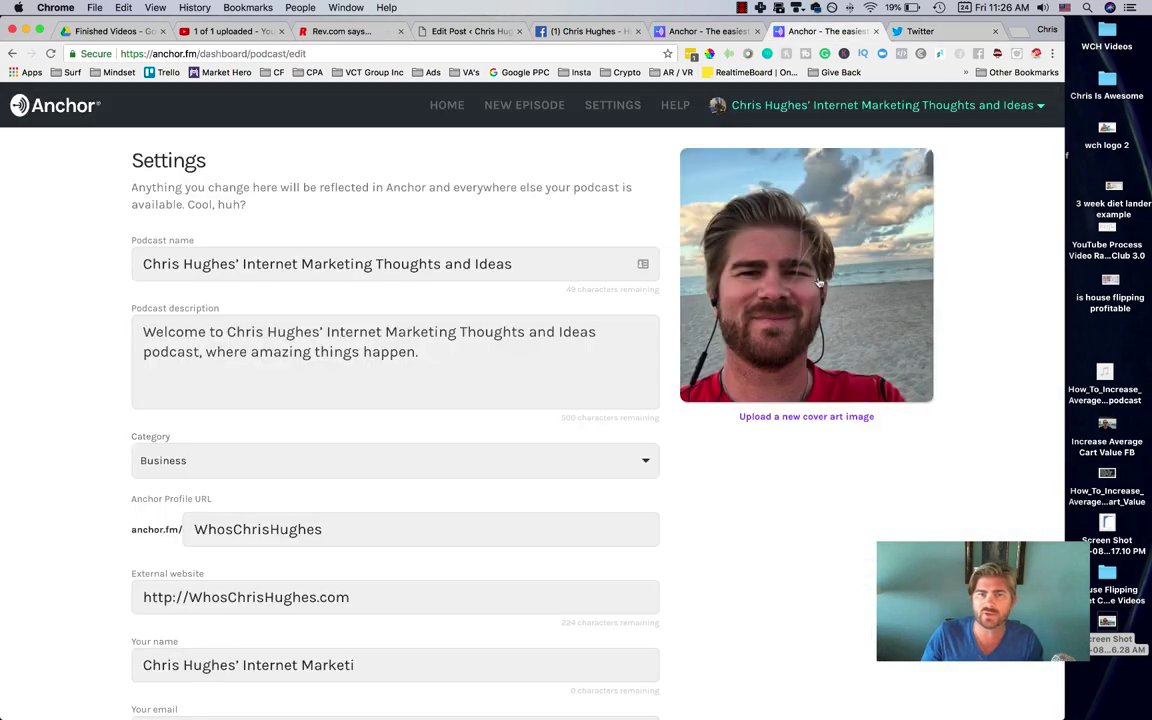
click(875, 31)
click(710, 31)
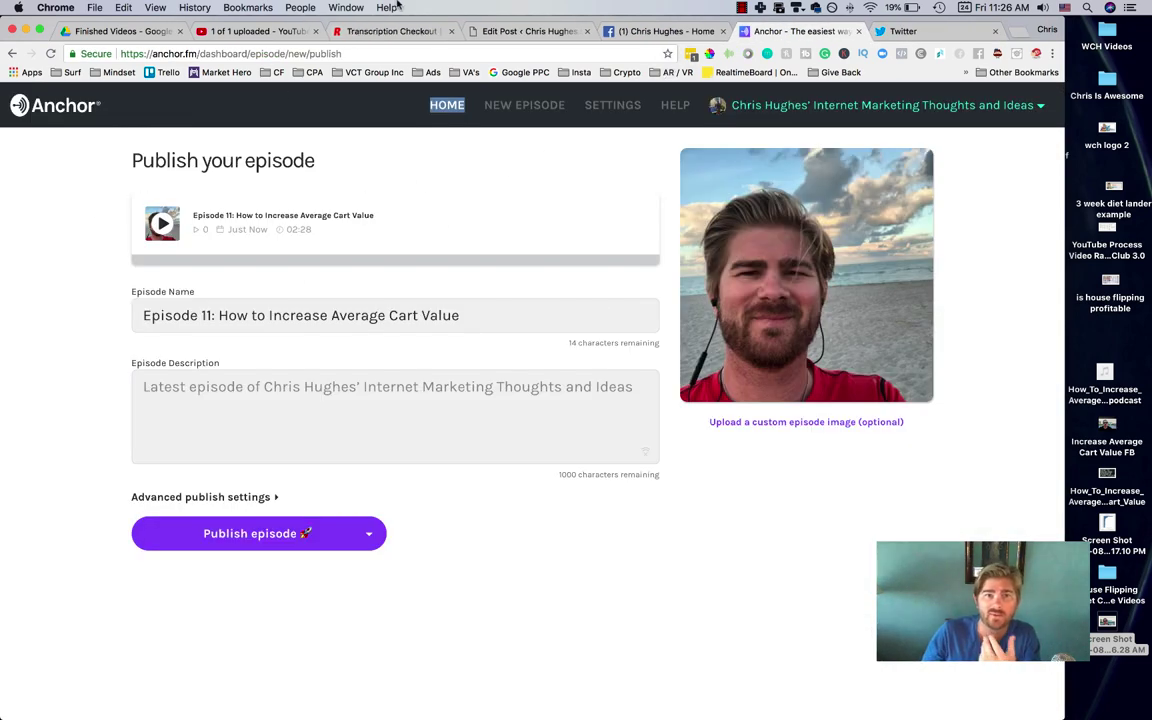
- Copy the uploaded video's live link from YouTube and paste it on the tweet's second line
click(255, 31)
right_click(252, 266)
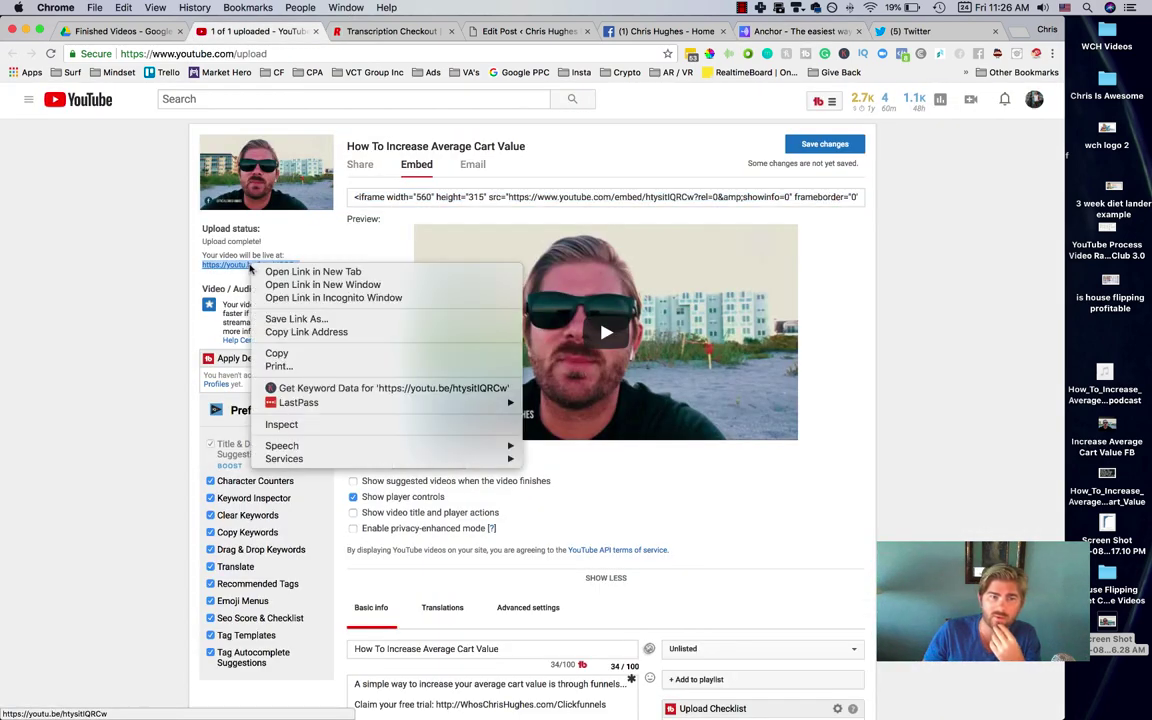
click(300, 320)
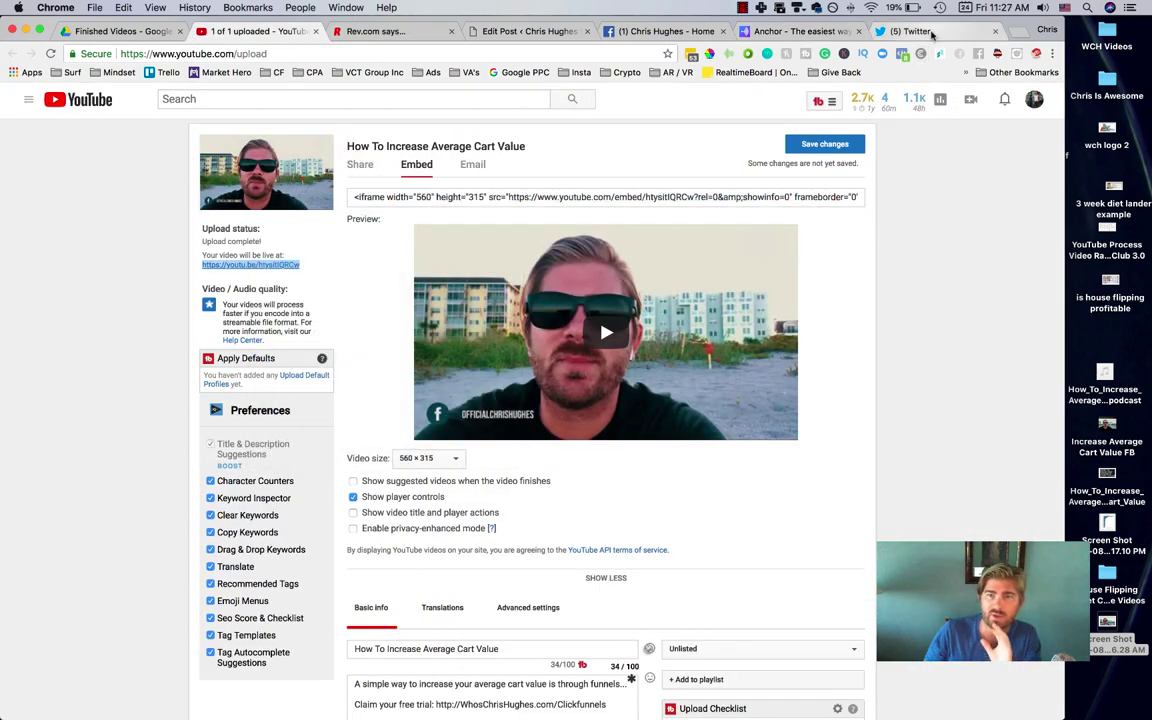
click(905, 31)
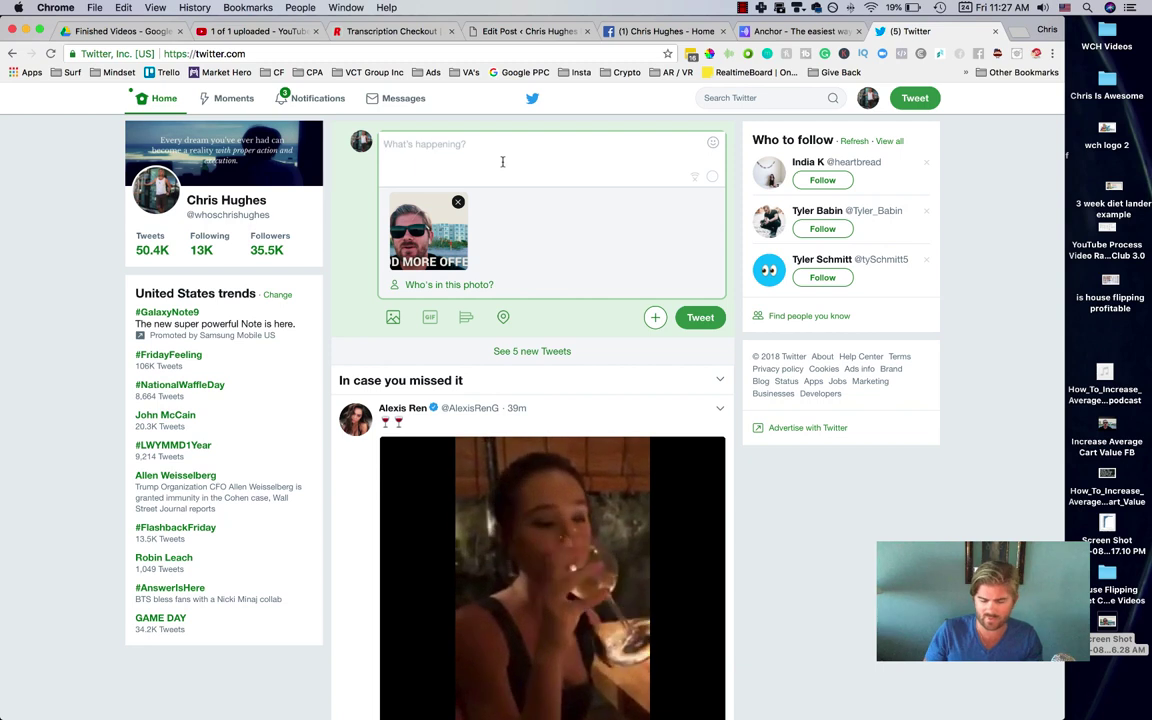
key(super+v)
key(super+z)
key(Return)
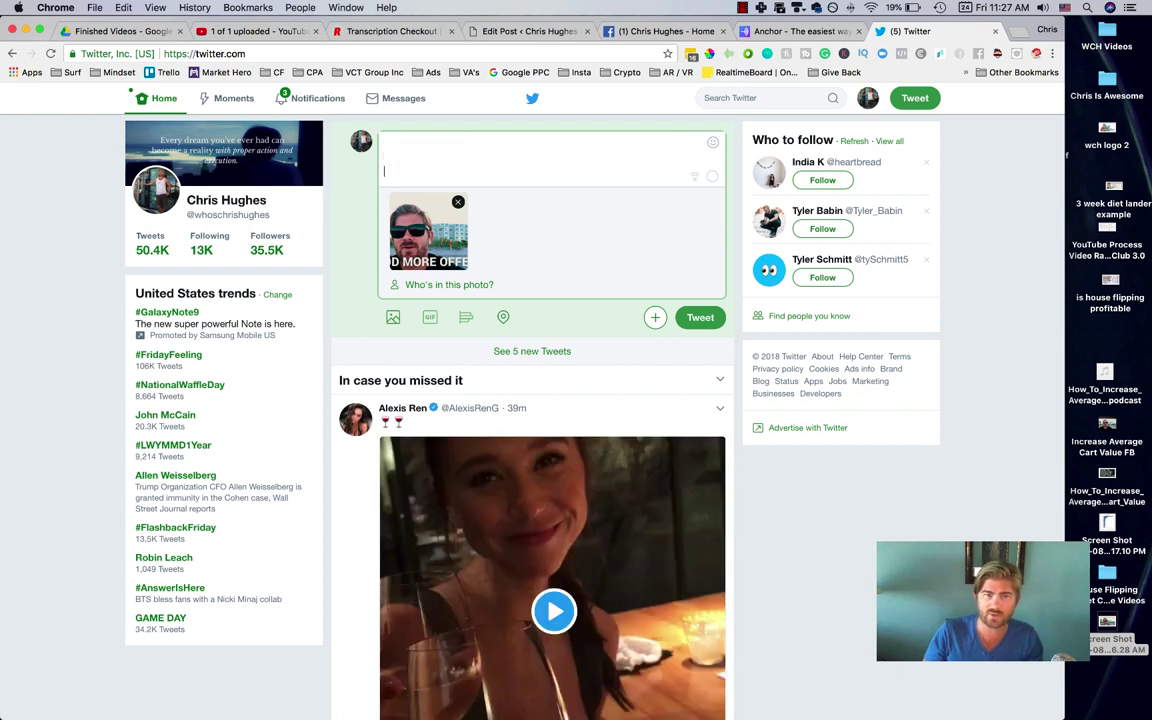
key(super+v)
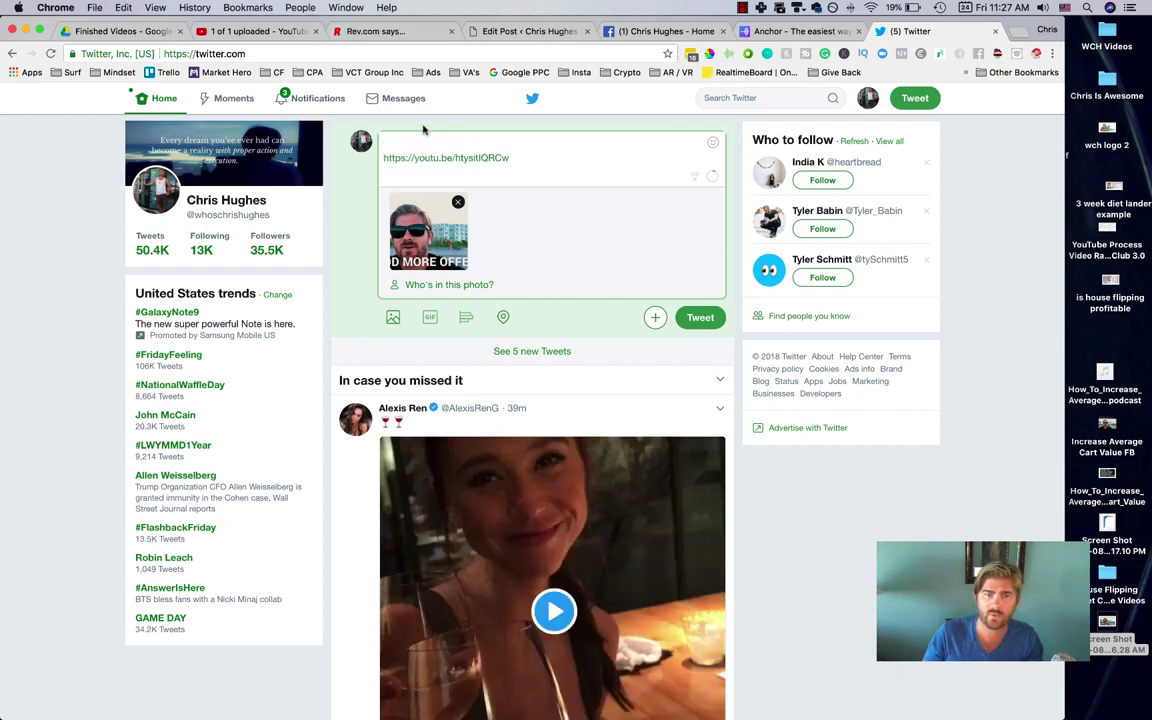
- Copy the title "How To Increase Average Cart Value" from YouTube into the tweet's first line and post the tweet
click(240, 31)
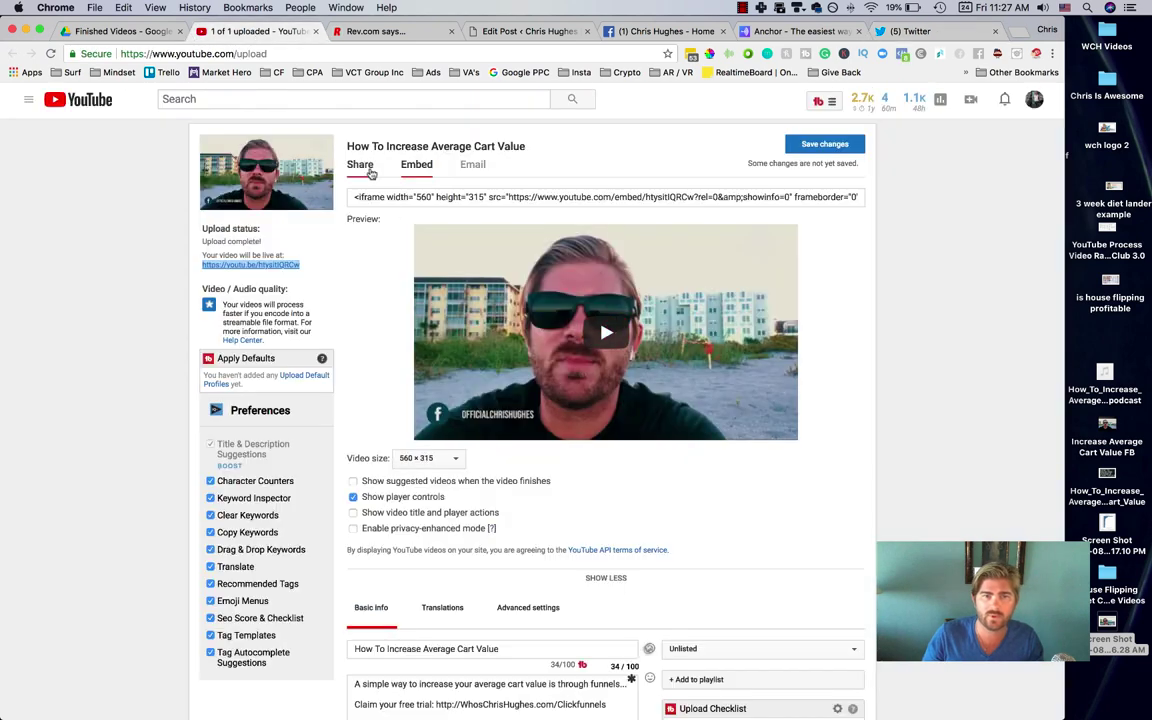
click(464, 650)
key(super+a)
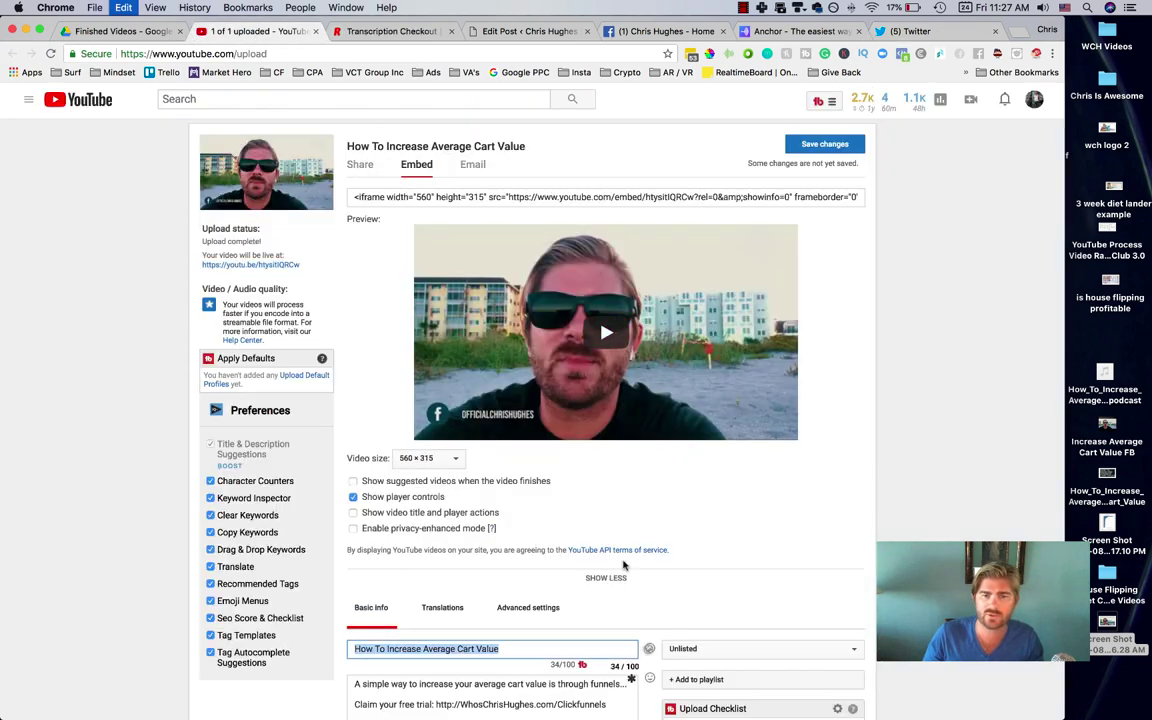
click(910, 31)
click(589, 150)
key(super+v)
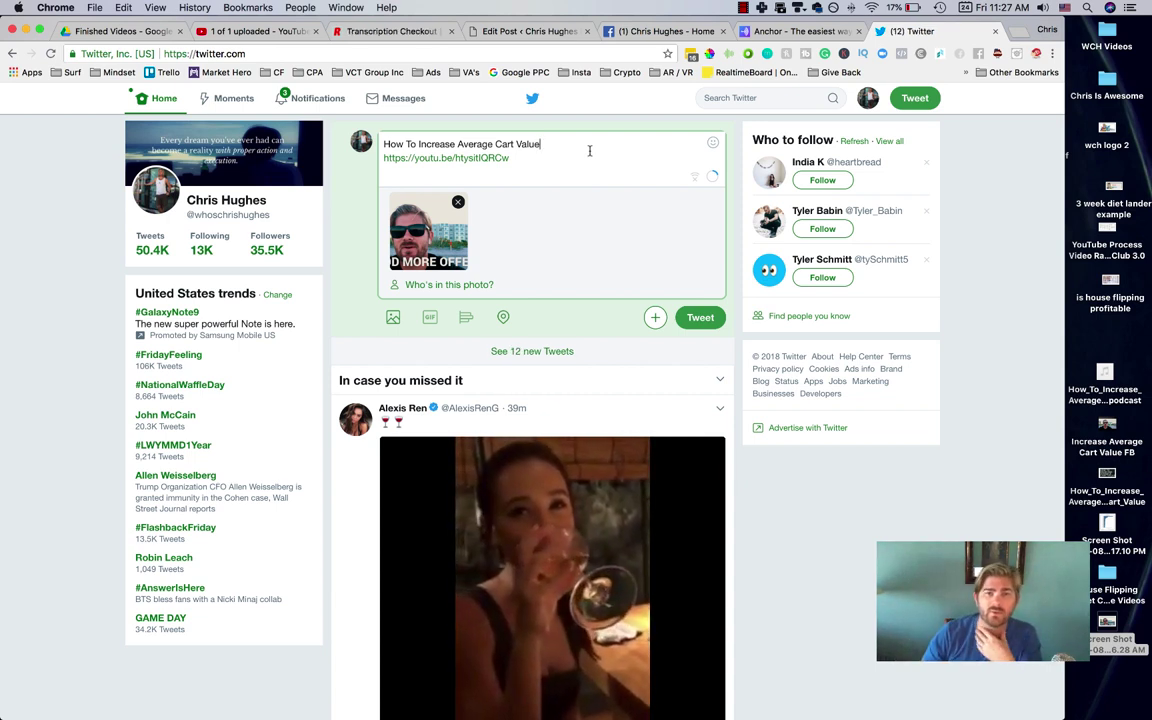
click(710, 317)
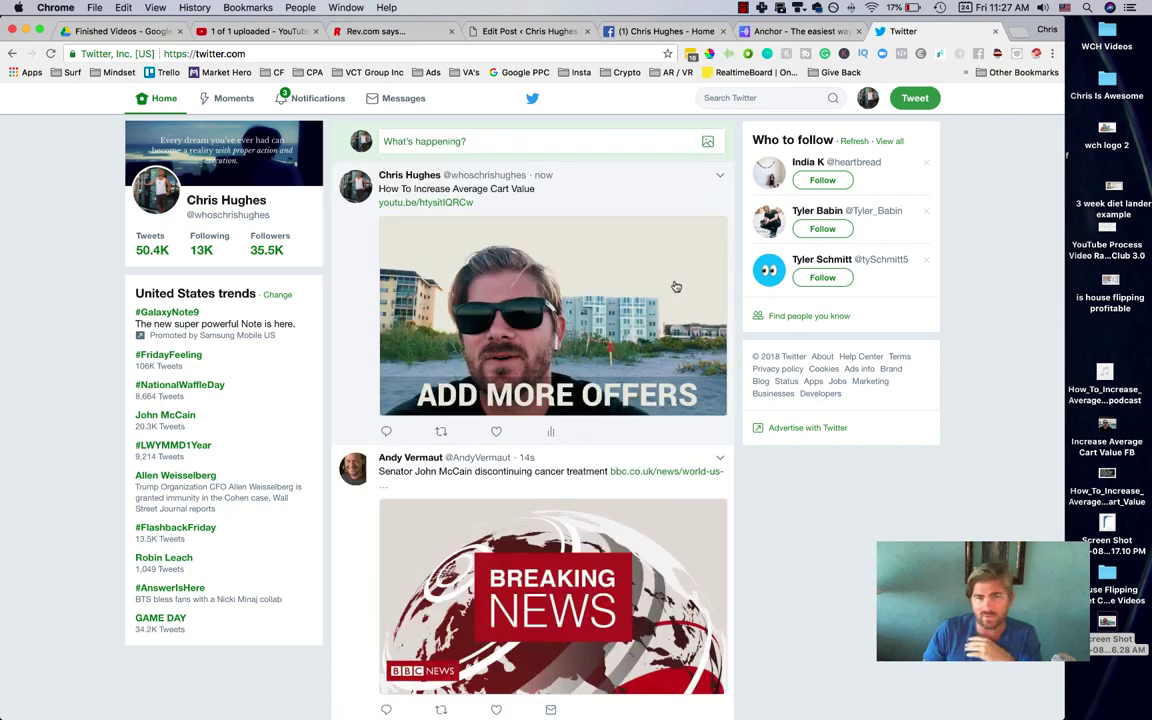
- Open the video through the YouTube link in the posted tweet and mute its playback
click(432, 205)
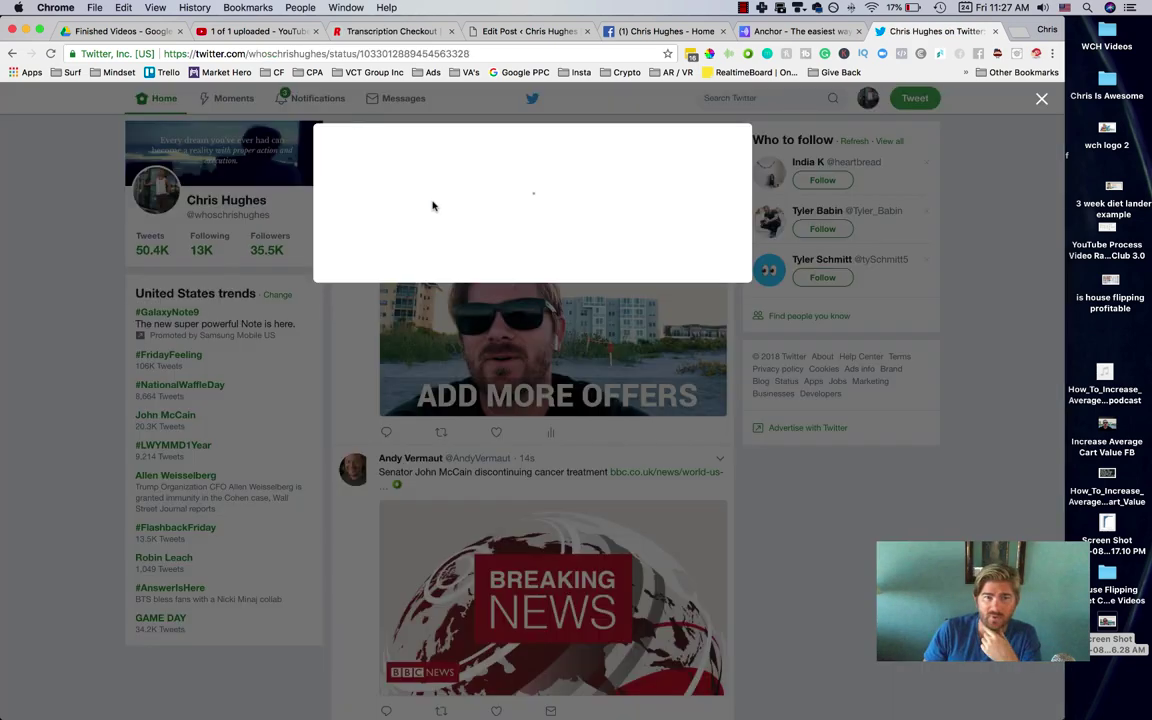
click(417, 227)
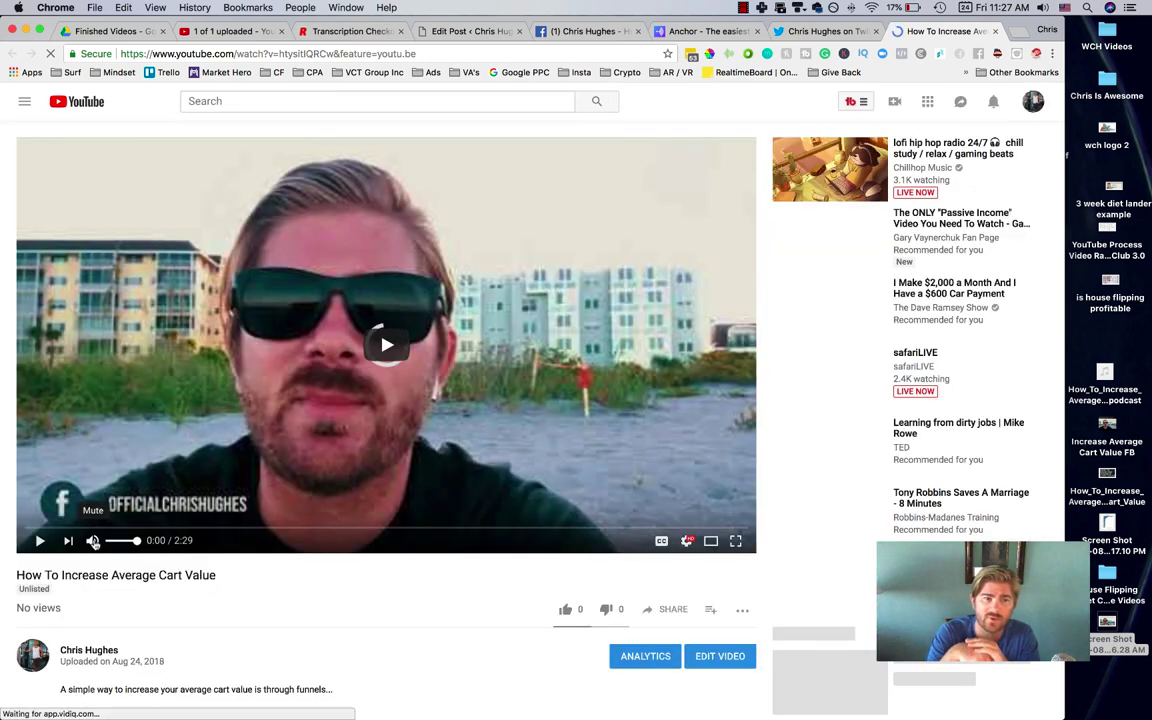
click(93, 541)
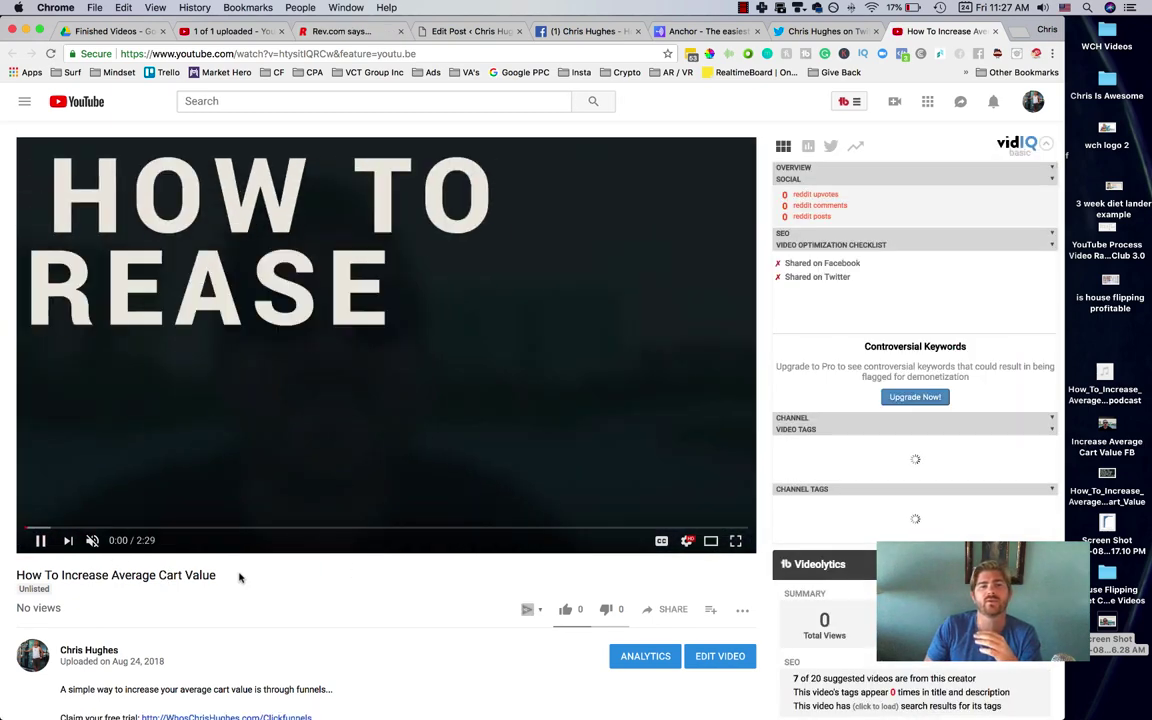
- Like the video and write the public comment "What questions do you have about increaseing your average cart value?"
scroll(230, 573, down, 1)
click(566, 572)
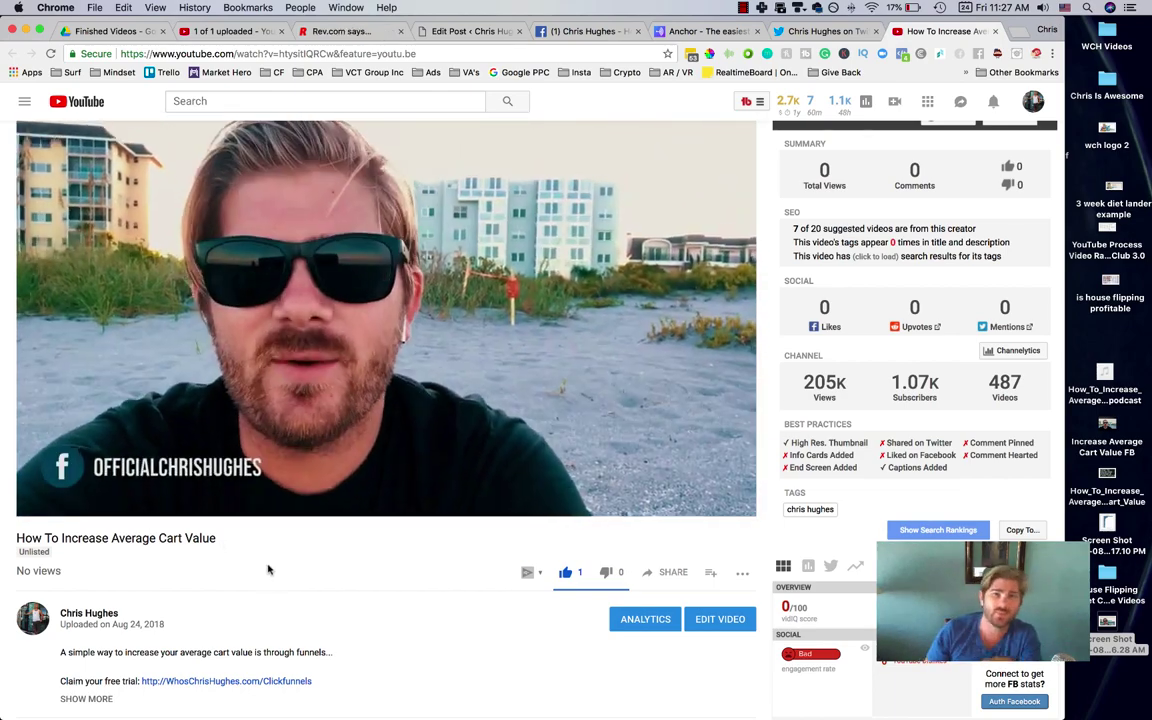
scroll(278, 567, down, 1)
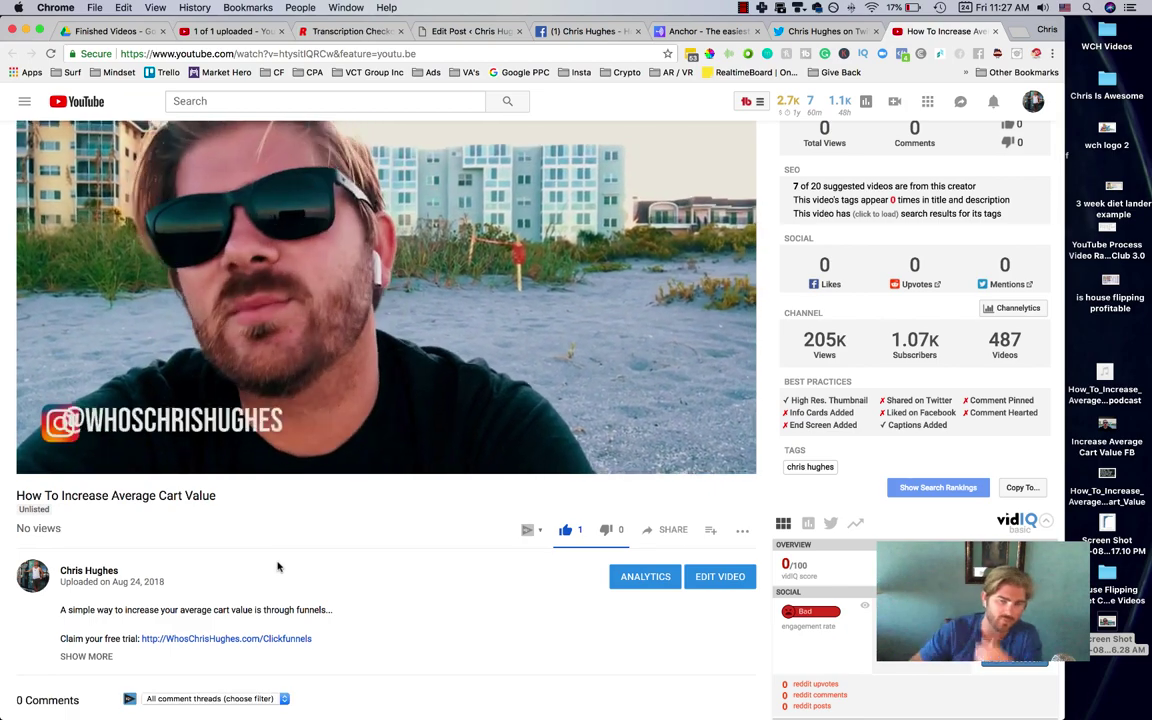
scroll(175, 560, down, 3)
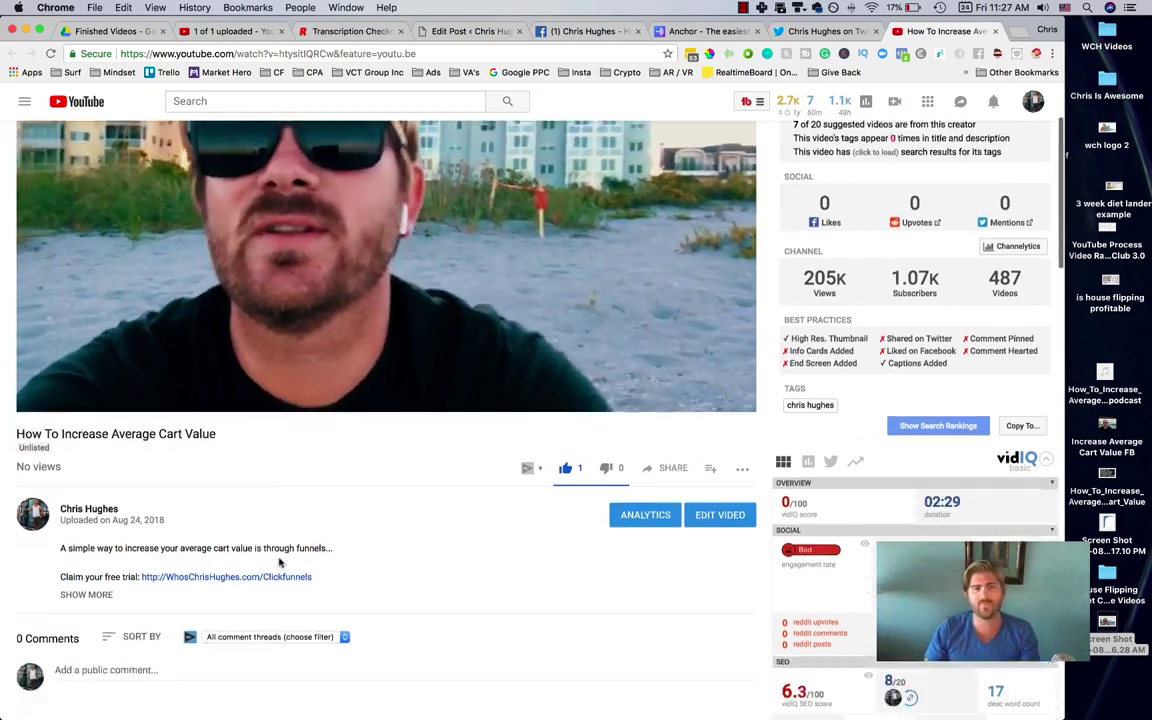
click(134, 607)
scroll(115, 527, down, 1)
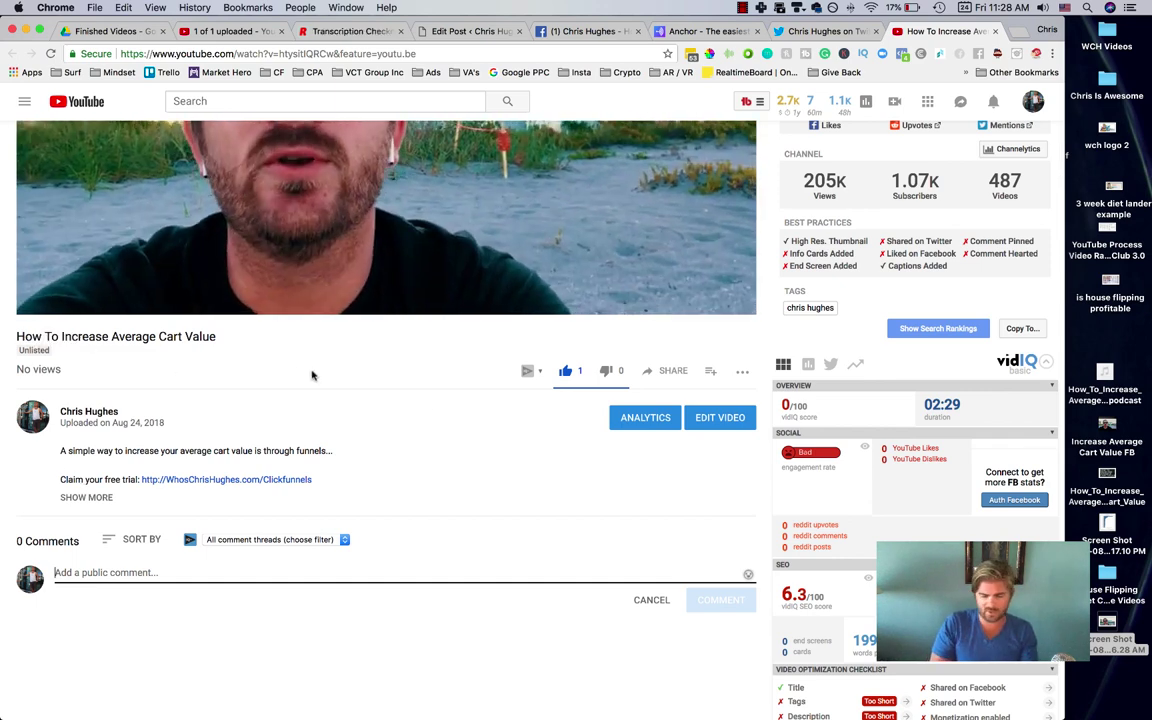
text(What )
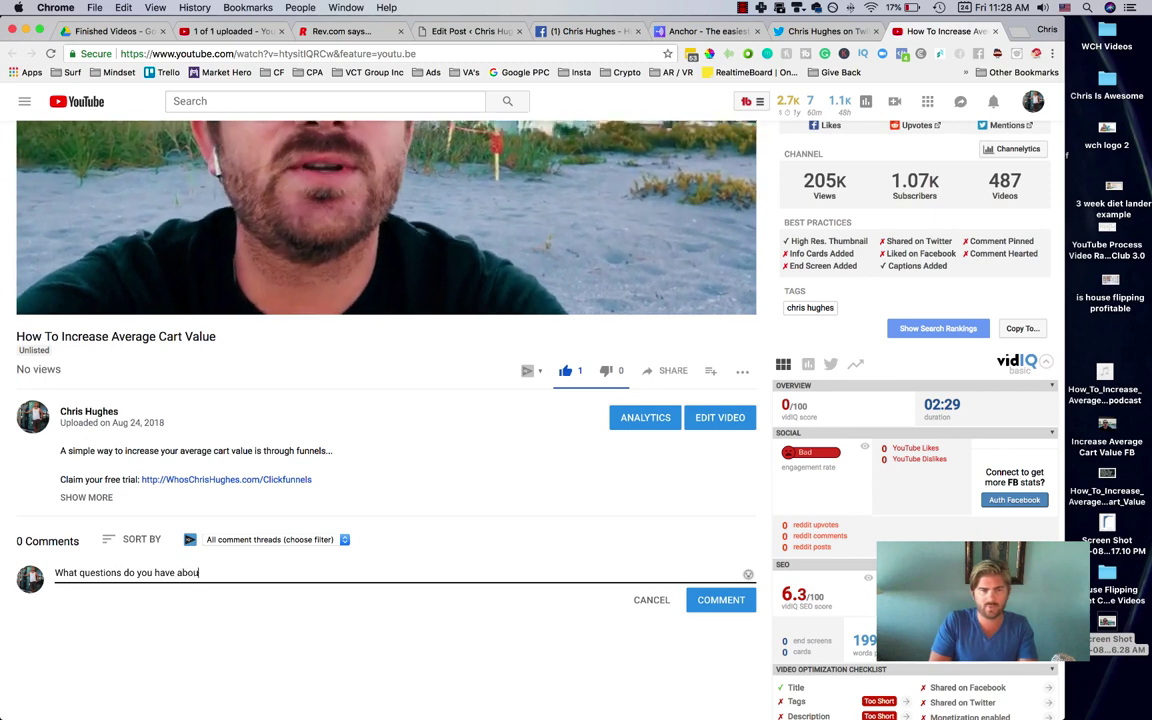
text(questions do you have about increaseing your)
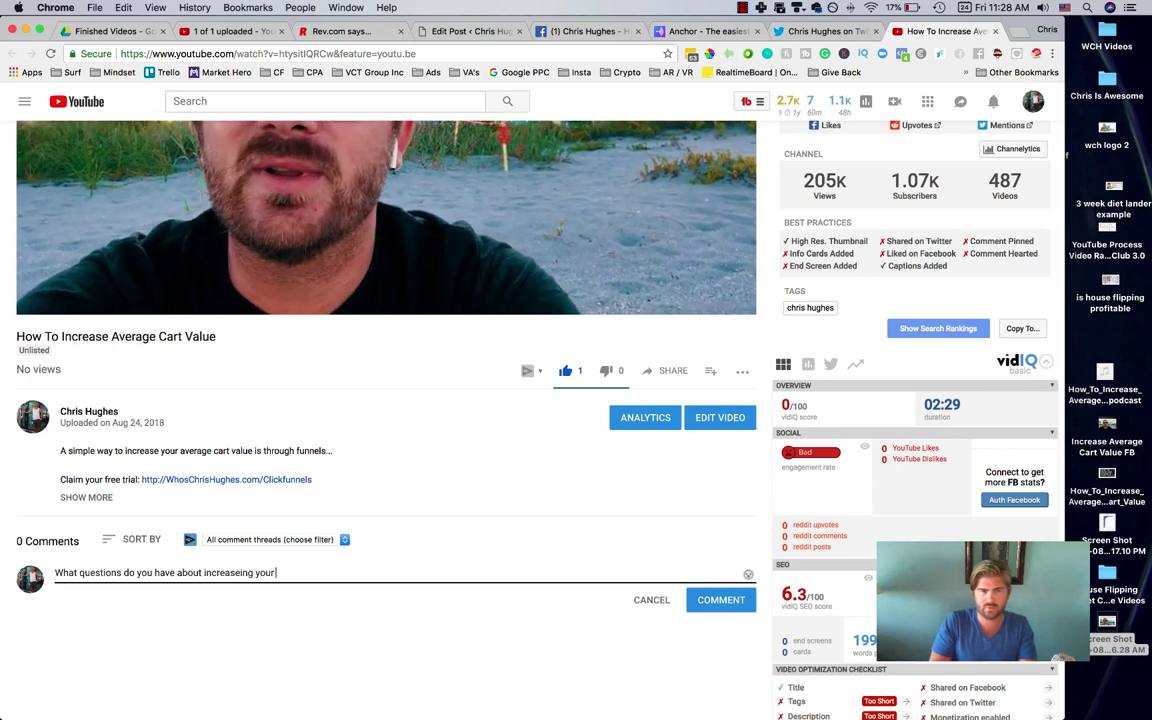
text( a)
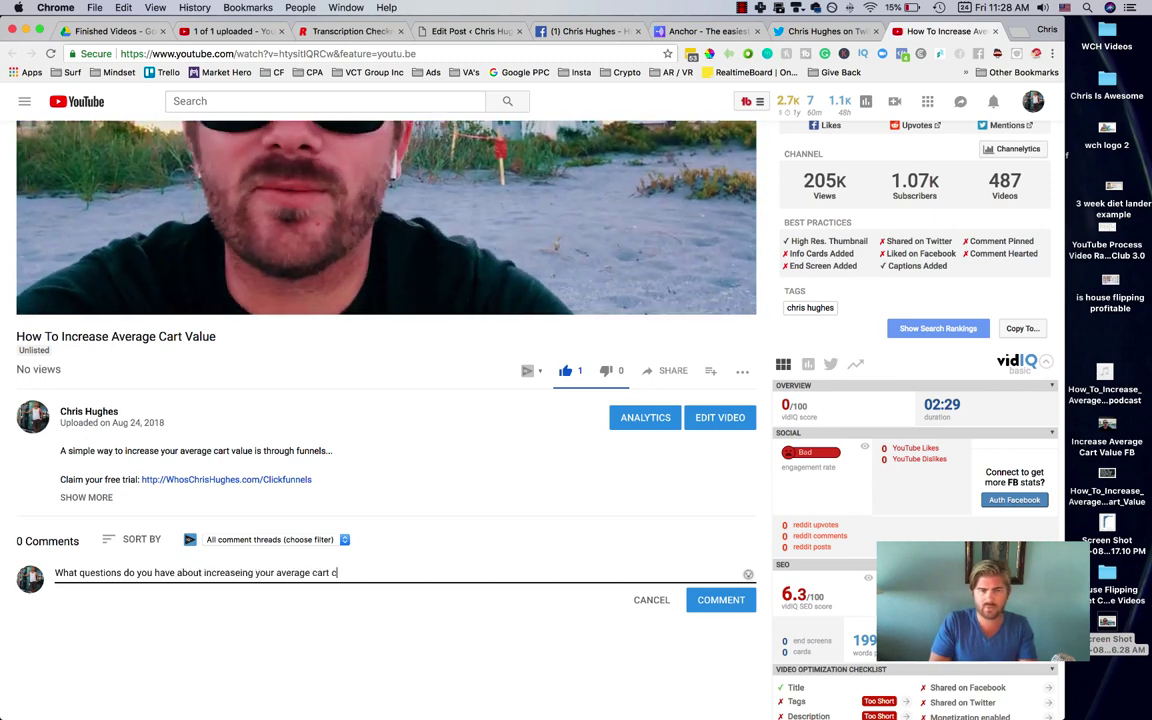
- Correct the misspelled word in the comment to "increasing" and post the comment
right_click(226, 573)
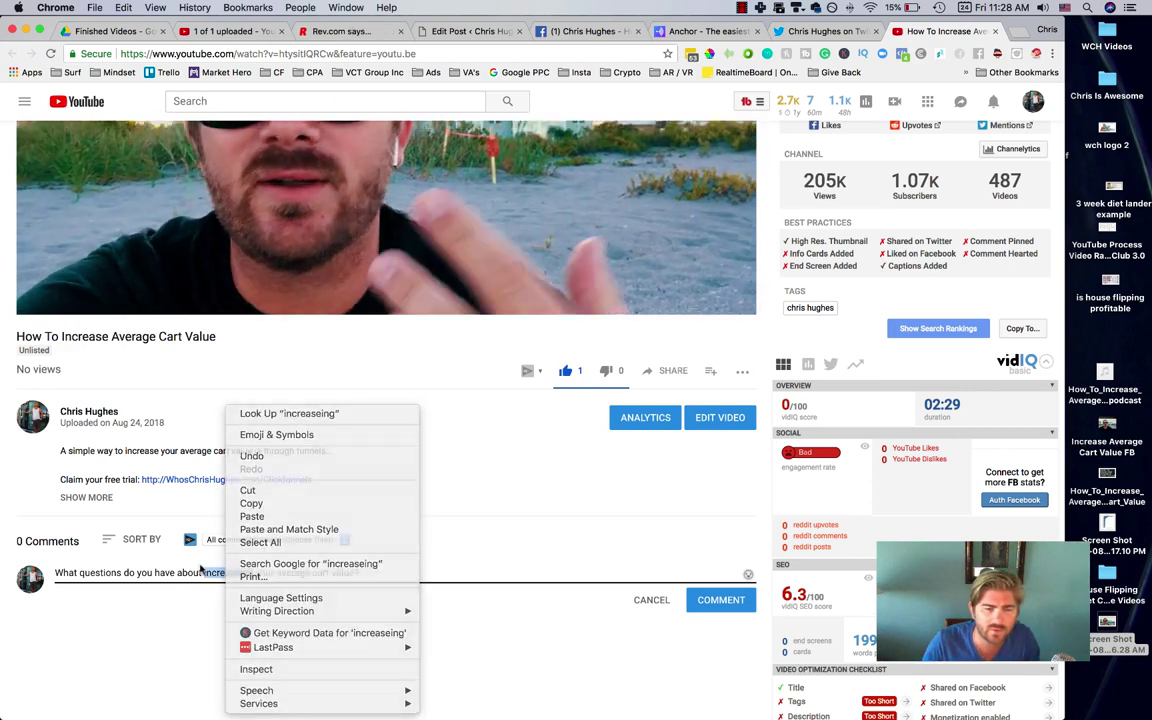
click(269, 457)
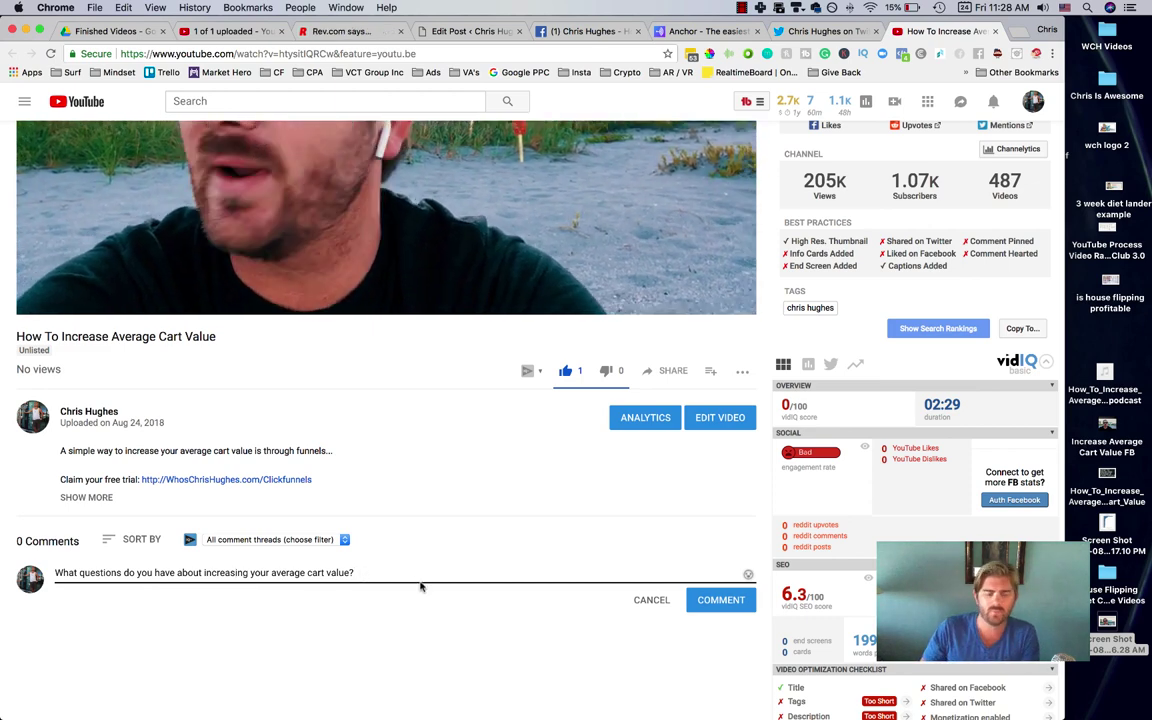
click(720, 599)
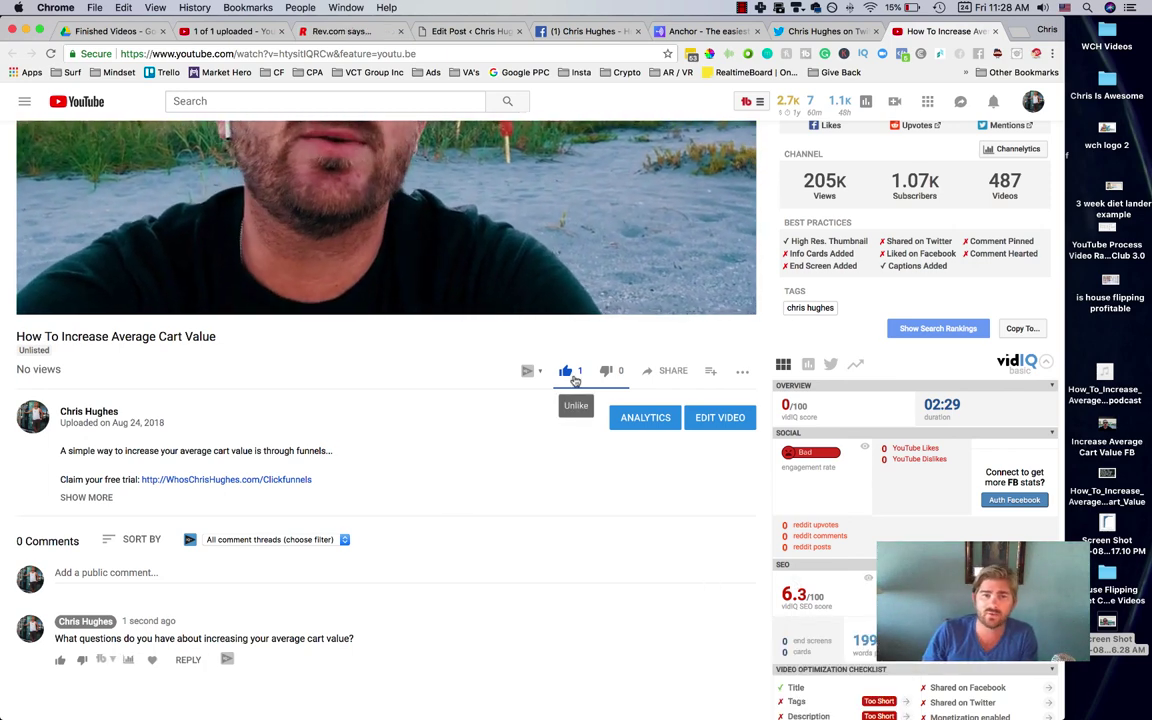
- Look over the video page and switch to the WordPress draft of the blog post
scroll(504, 379, down, 1)
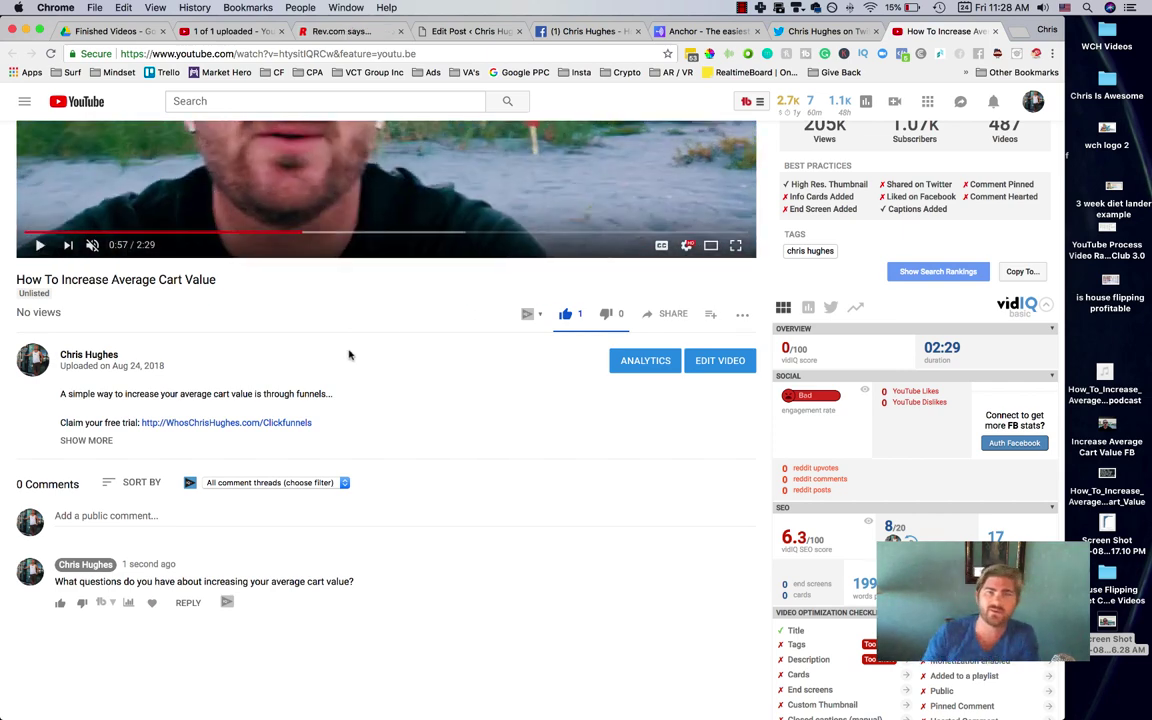
scroll(346, 395, up, 5)
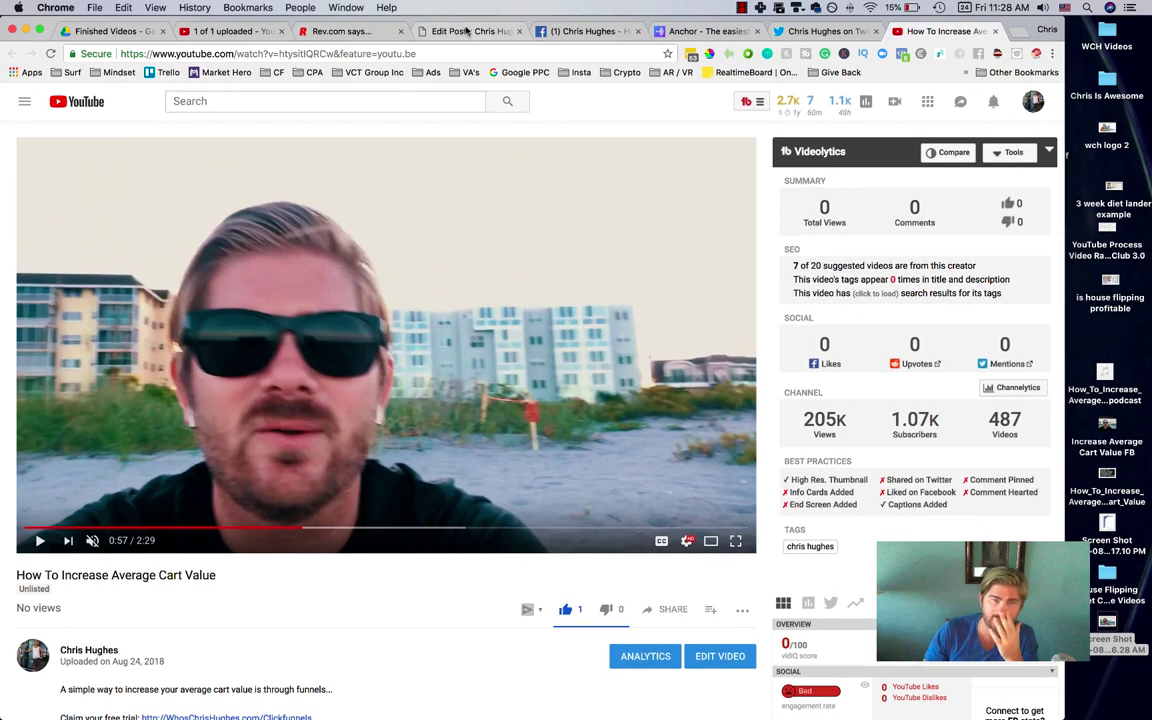
click(463, 31)
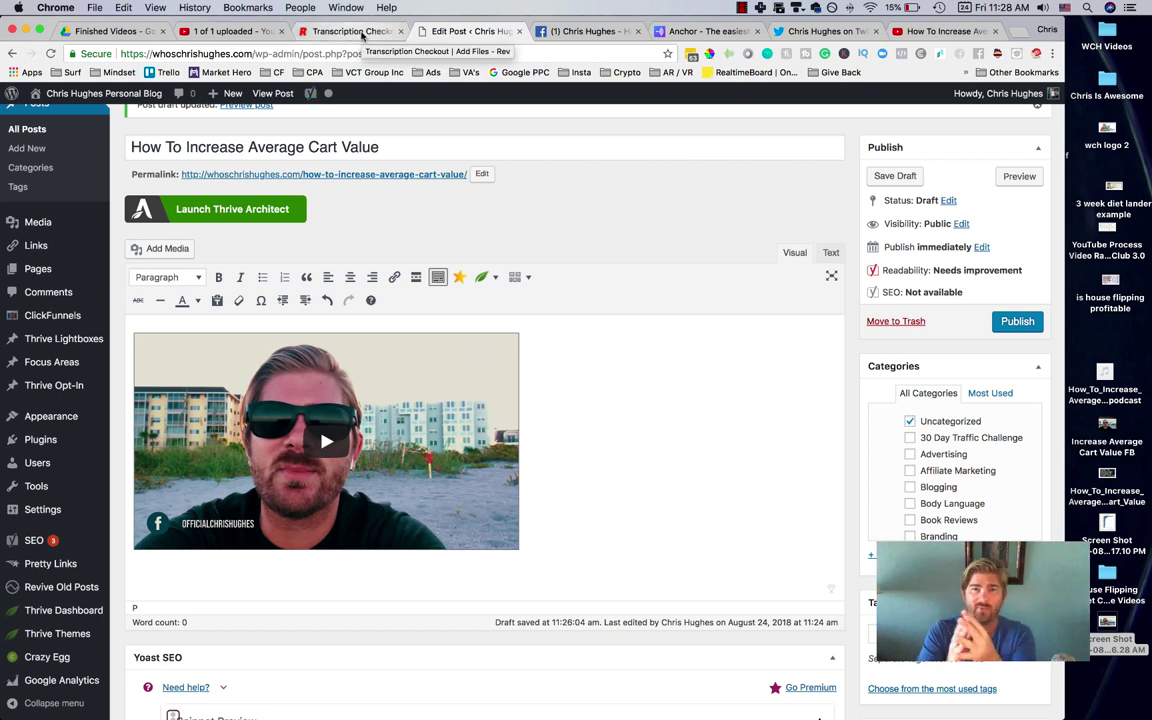
- Open Canva in a new browser tab and create an Instagram Post design and a Pinterest Graphic design
key(super+t)
text(can)
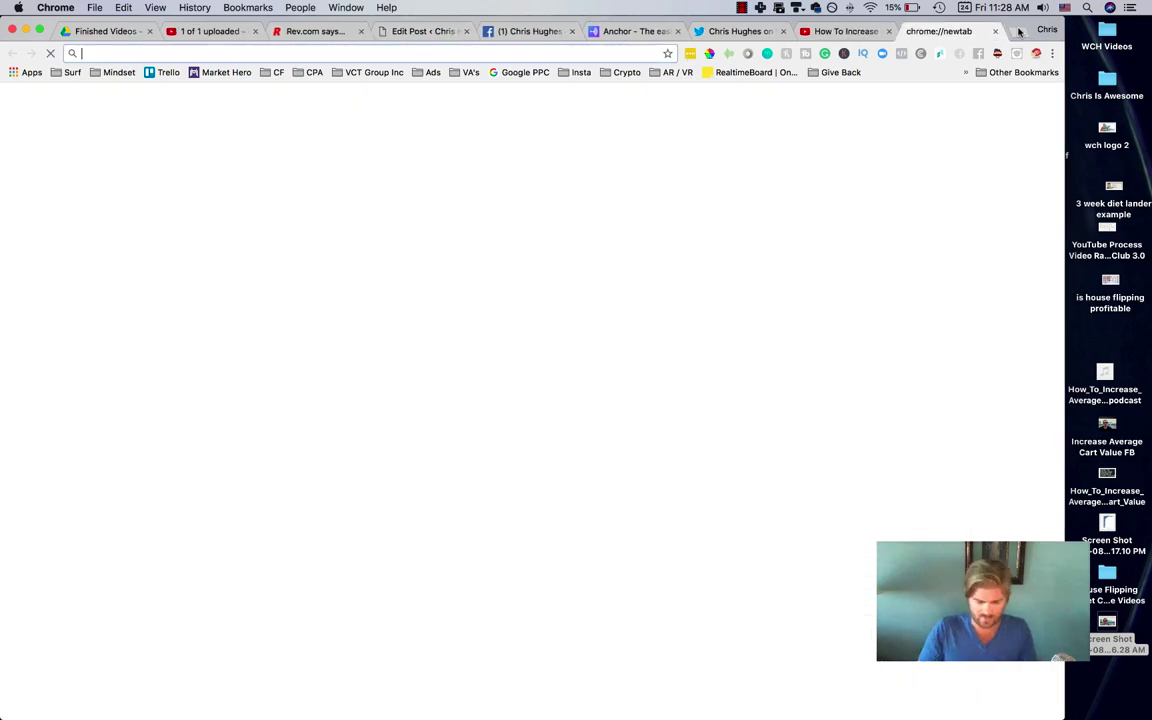
key(Return)
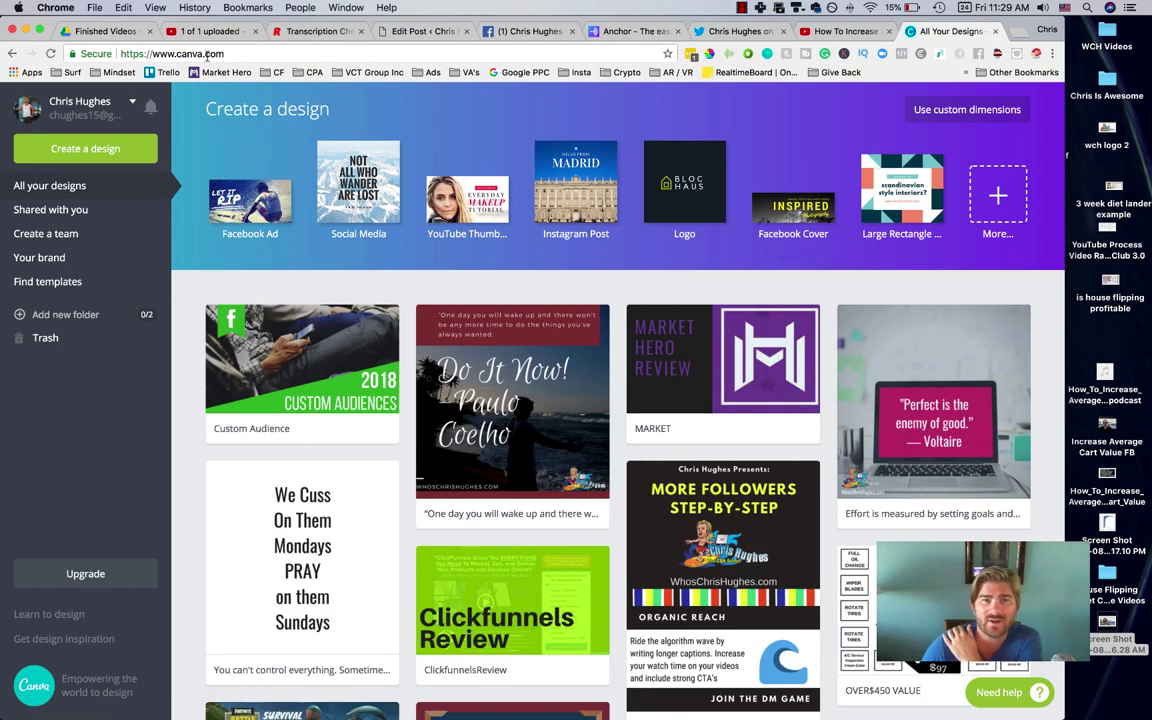
click(577, 183)
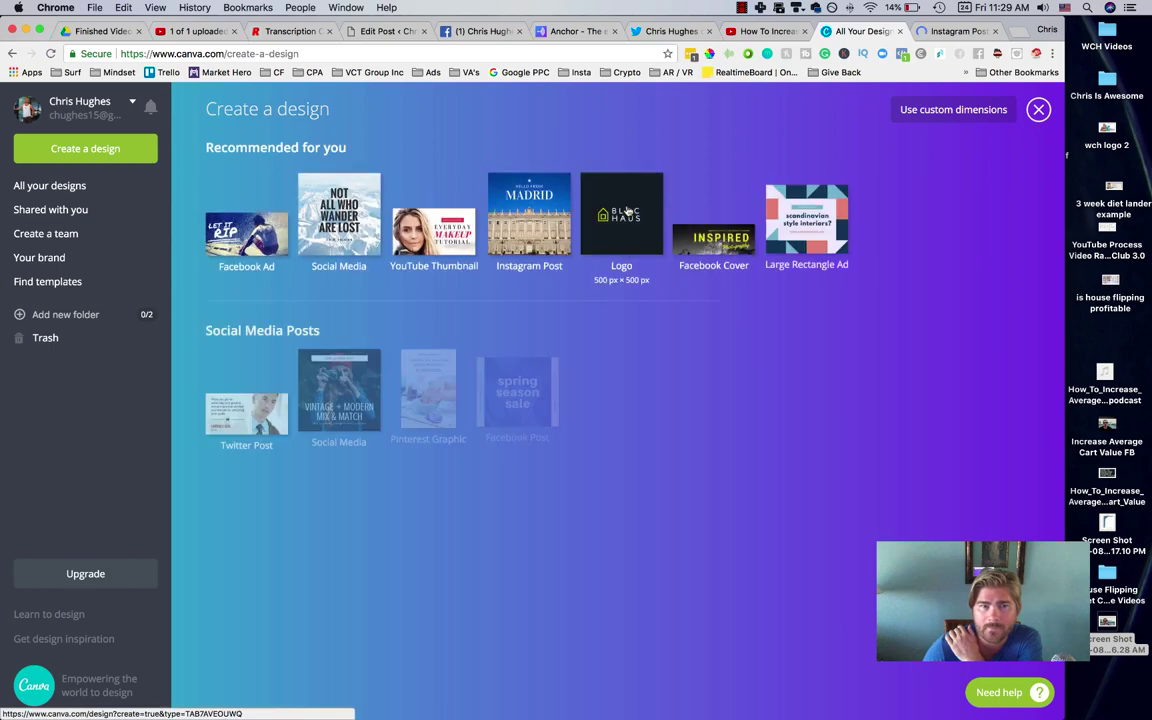
click(436, 402)
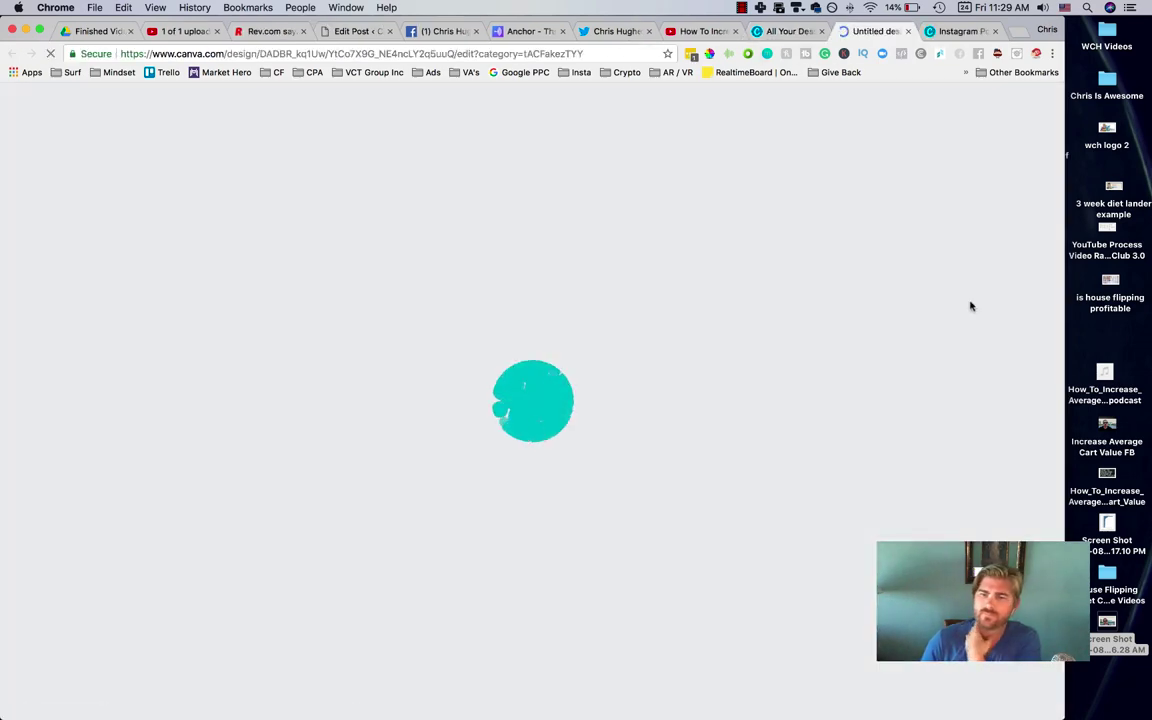
- Apply the "#picoftheday" layout to the blank Instagram Post design
click(959, 31)
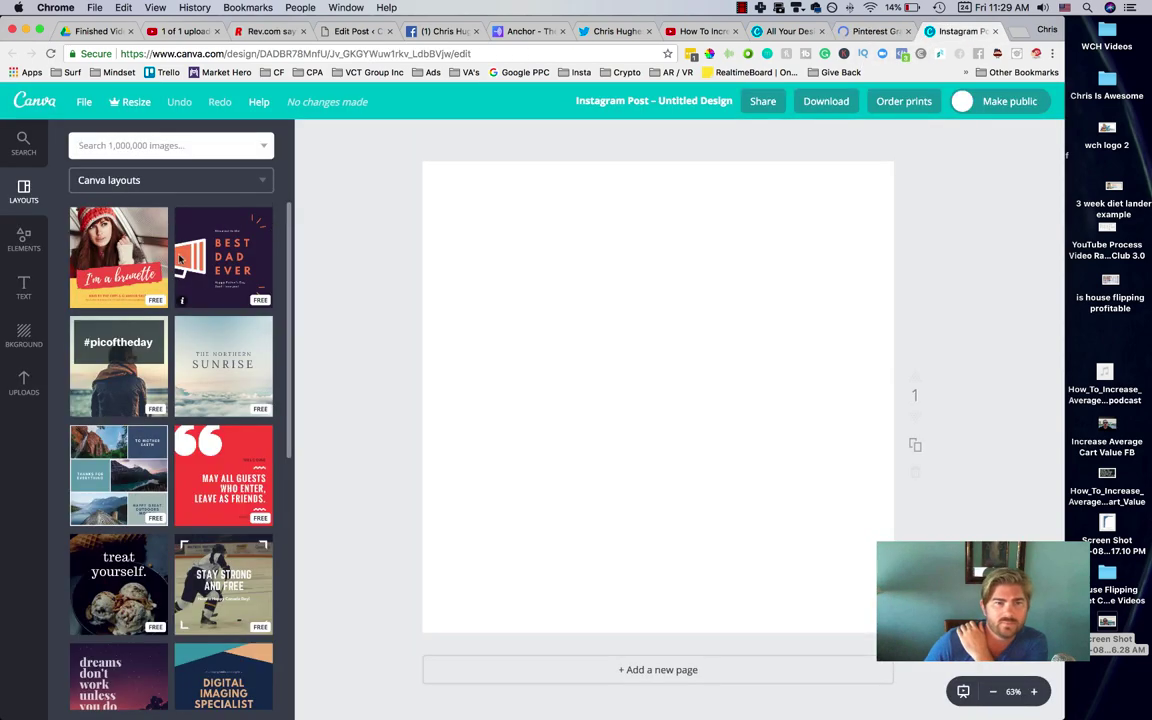
click(110, 369)
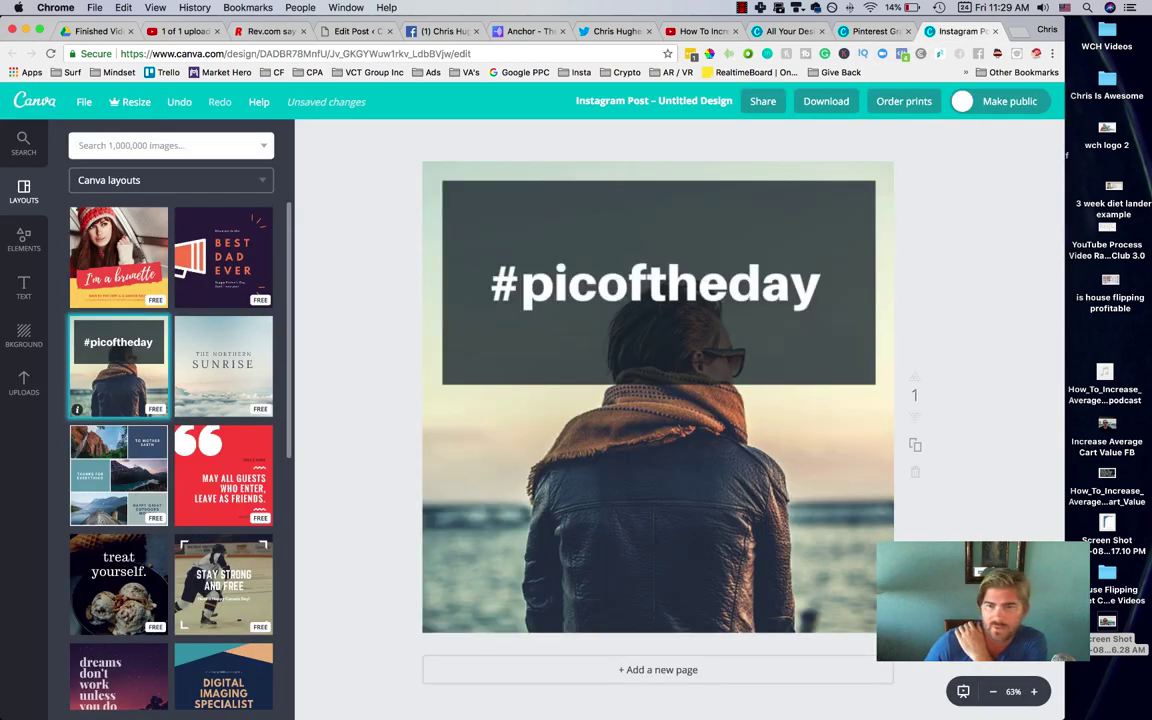
- Upload the "ADD MORE OFFERS" screenshot from the desktop to Canva and place it as the Instagram design's background
drag(1107, 622, 93, 418)
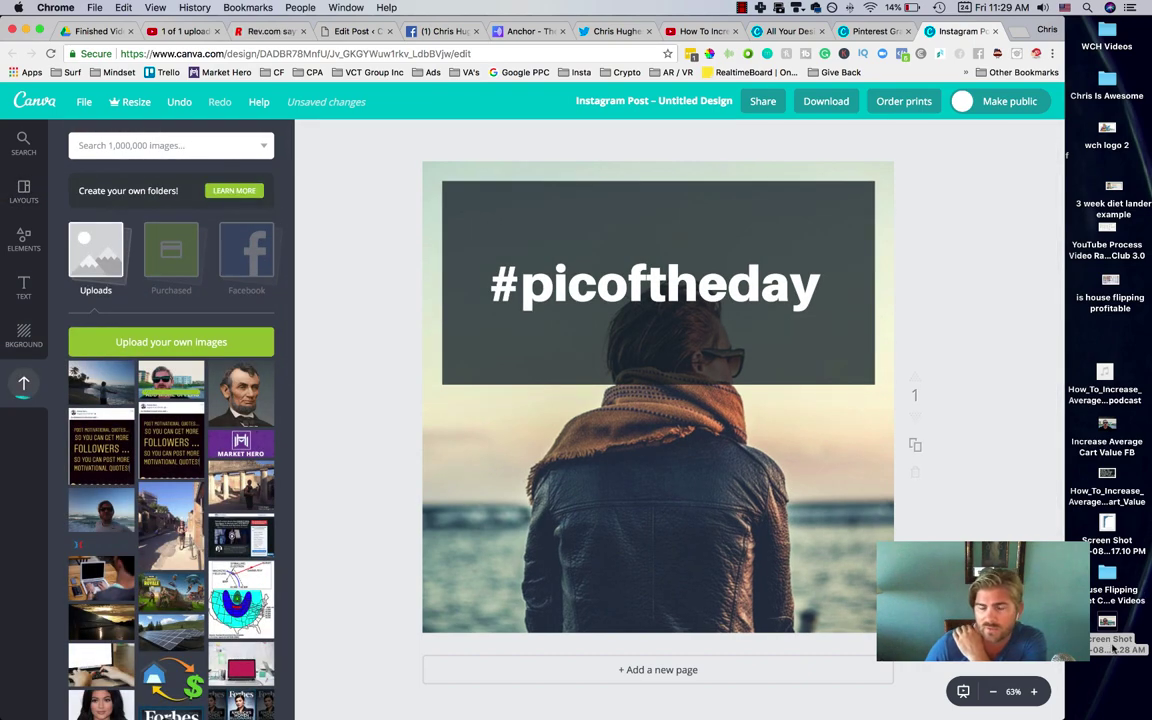
double_click(1113, 648)
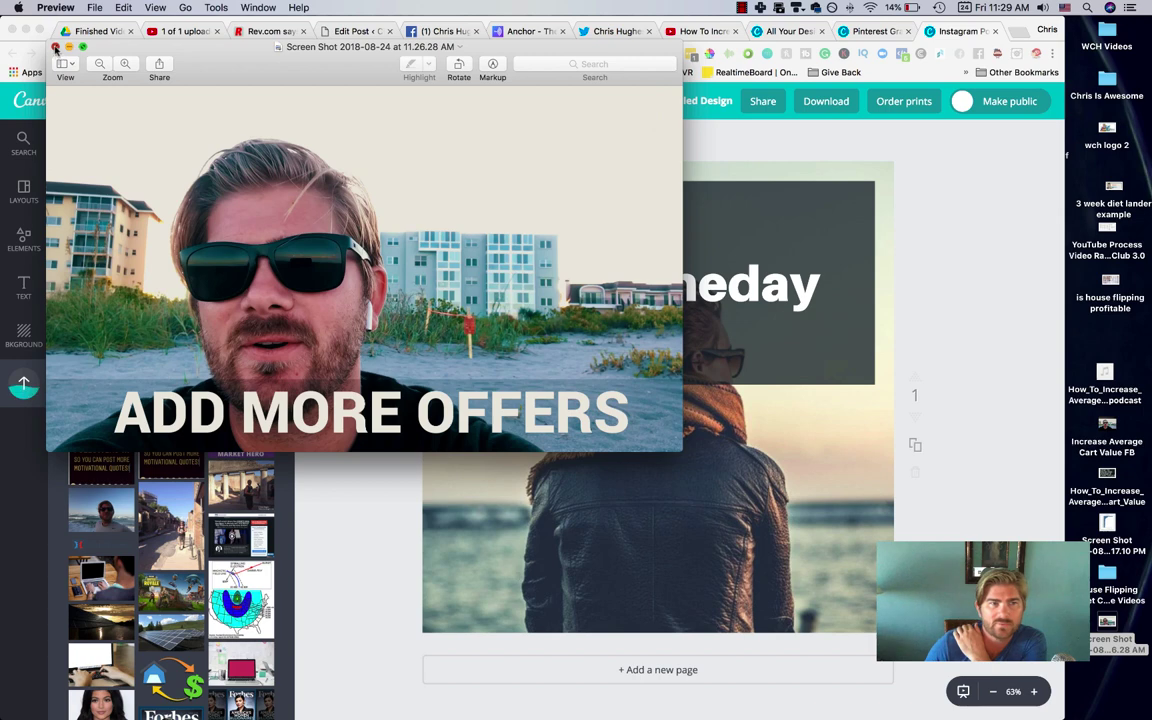
click(55, 47)
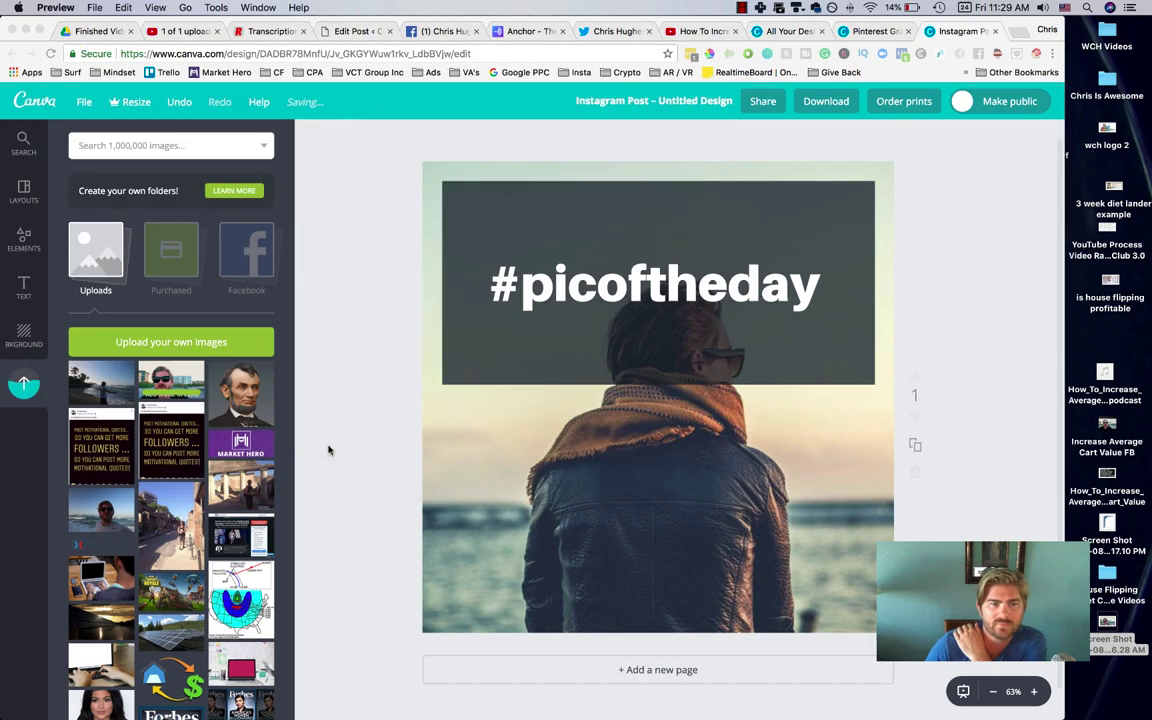
click(320, 363)
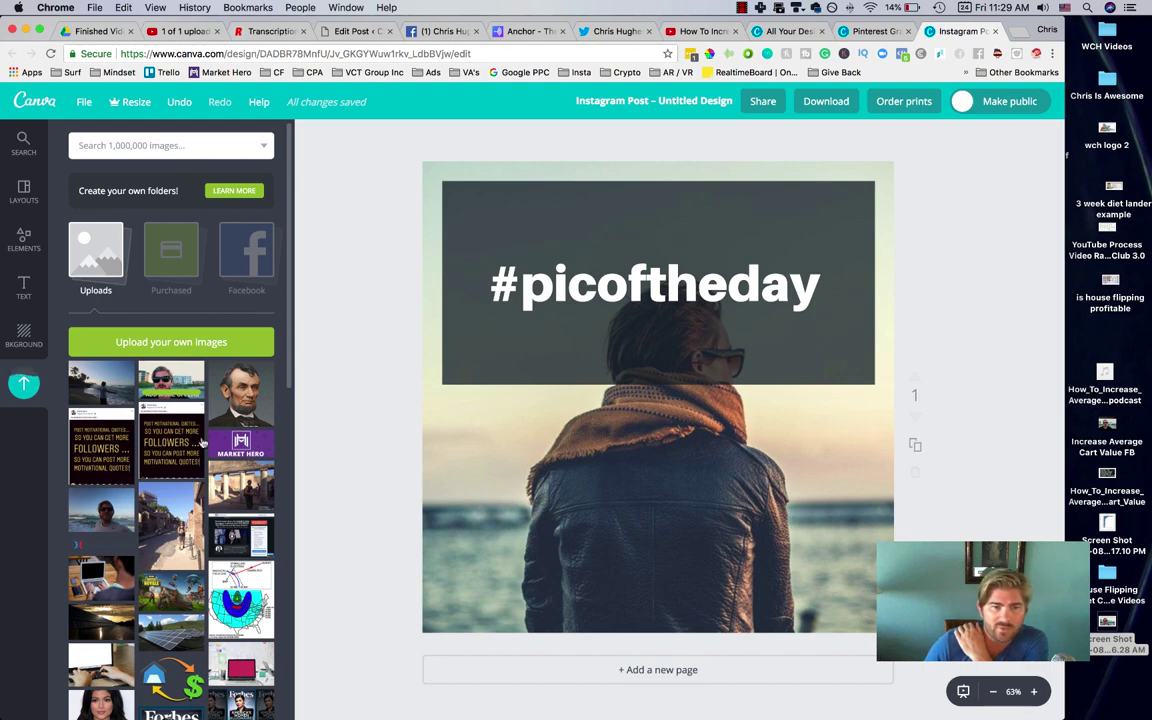
scroll(203, 442, down, 10)
scroll(204, 444, up, 10)
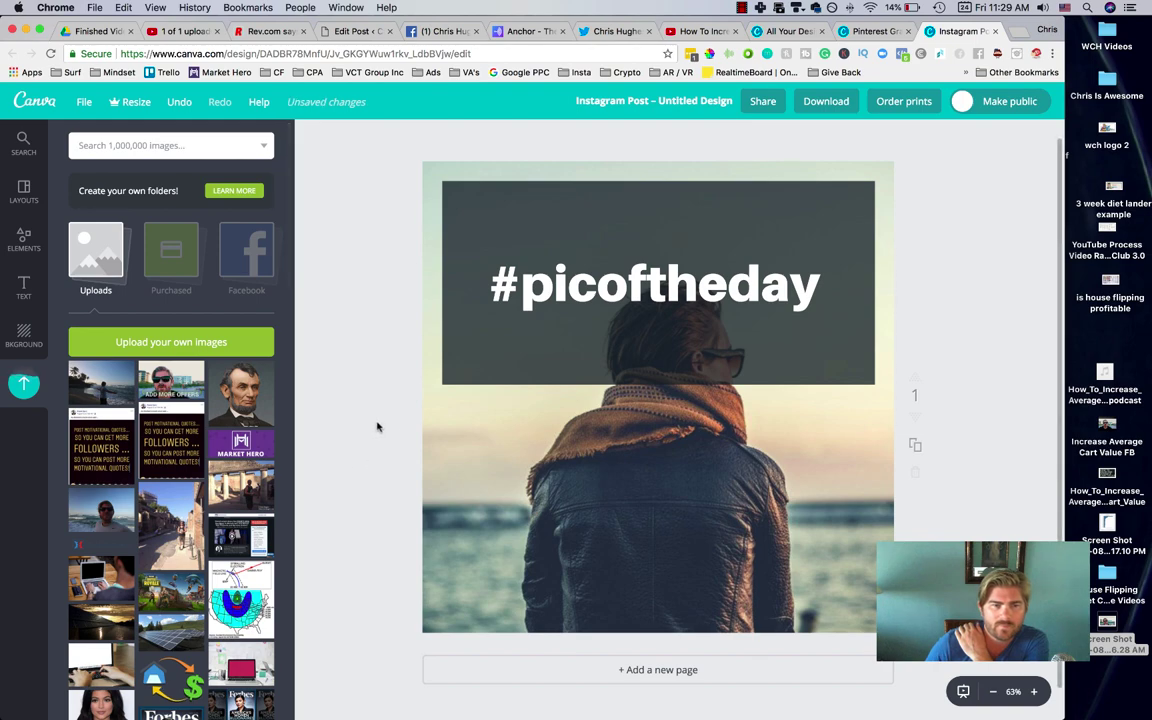
drag(170, 383, 678, 467)
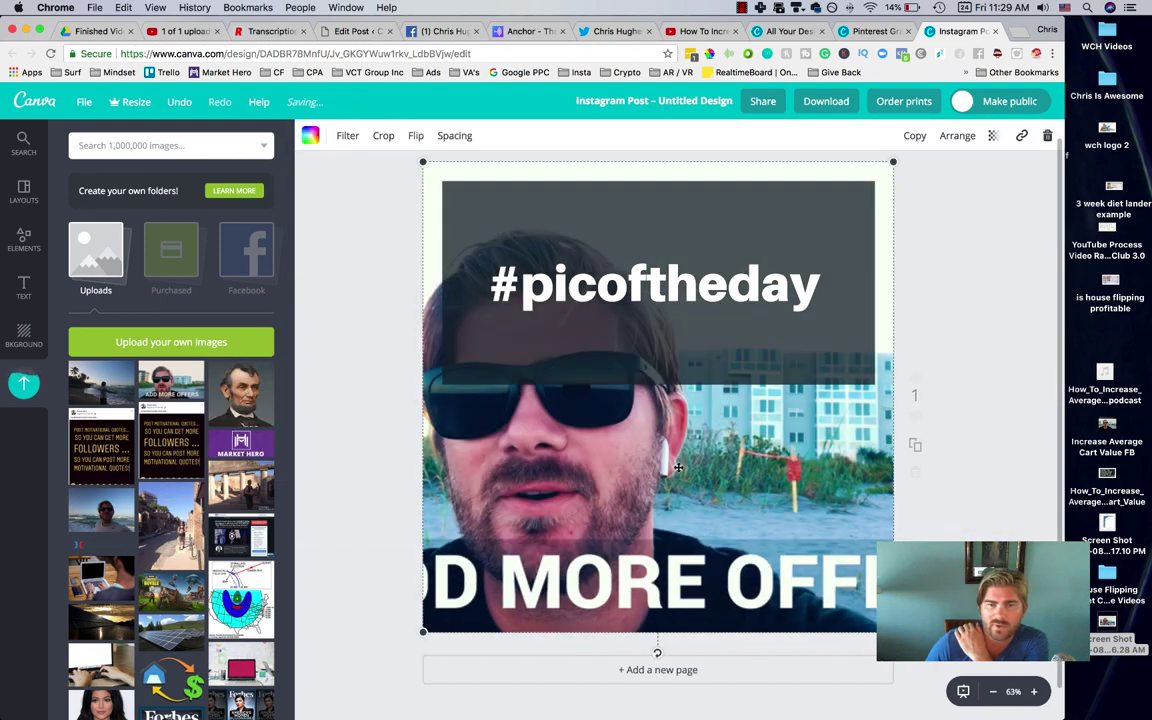
- Try to shift the background photo within its crop so the face sits nearer the design's center
double_click(681, 464)
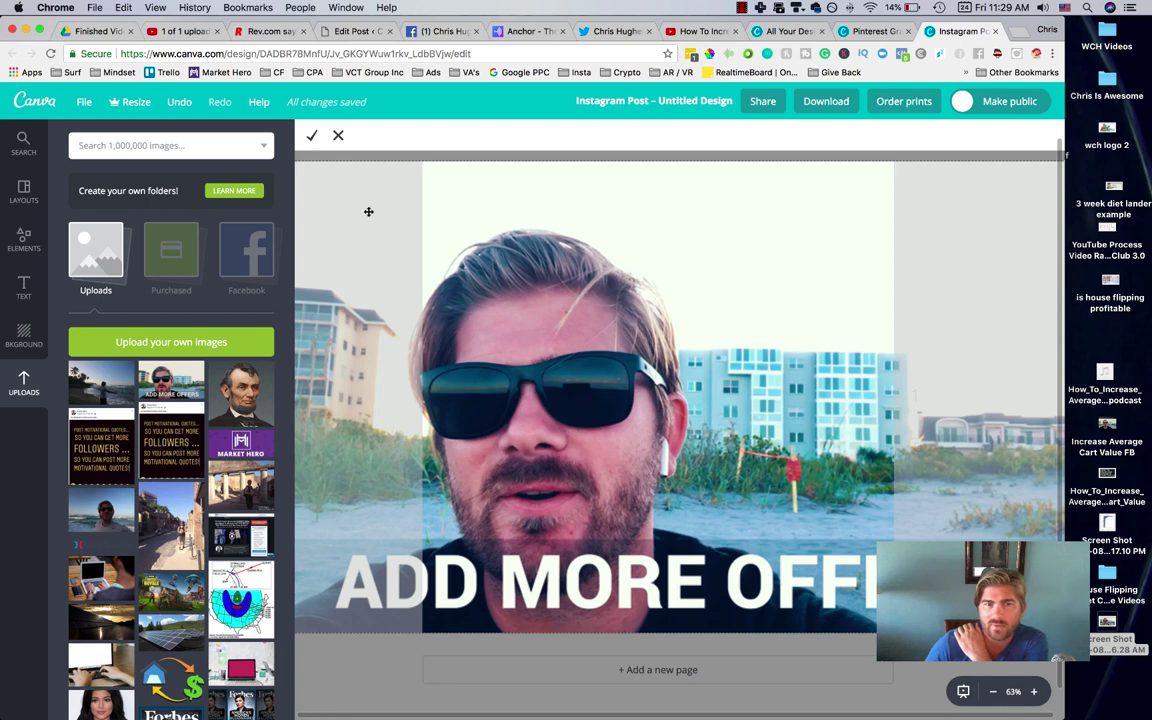
drag(525, 311, 635, 311)
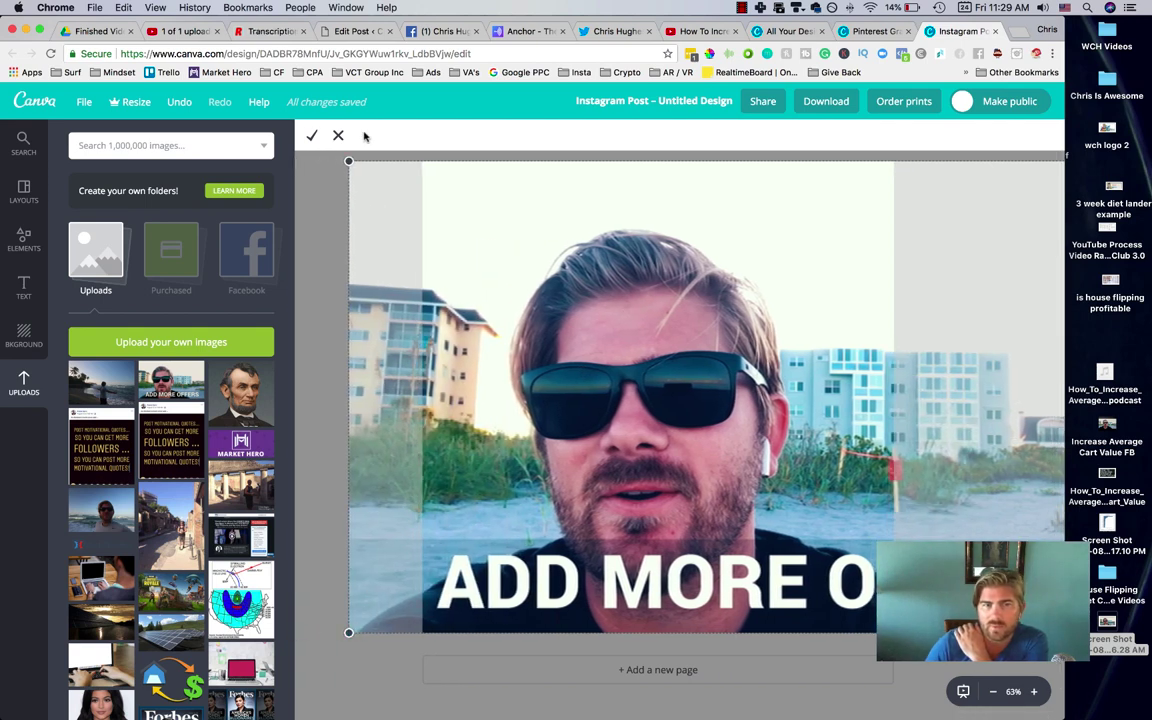
key(Return)
- Narrow the browser window and bring the QuickTime Player window with the finished video to the front
drag(1065, 386, 706, 385)
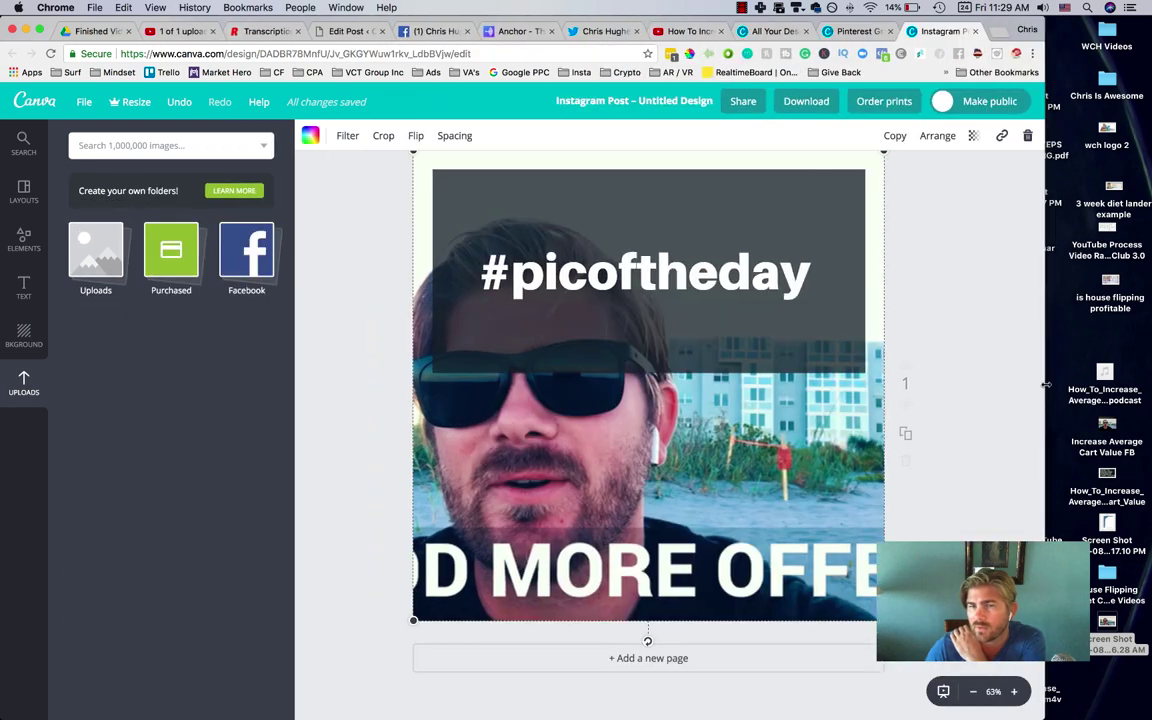
drag(1041, 386, 931, 386)
click(970, 350)
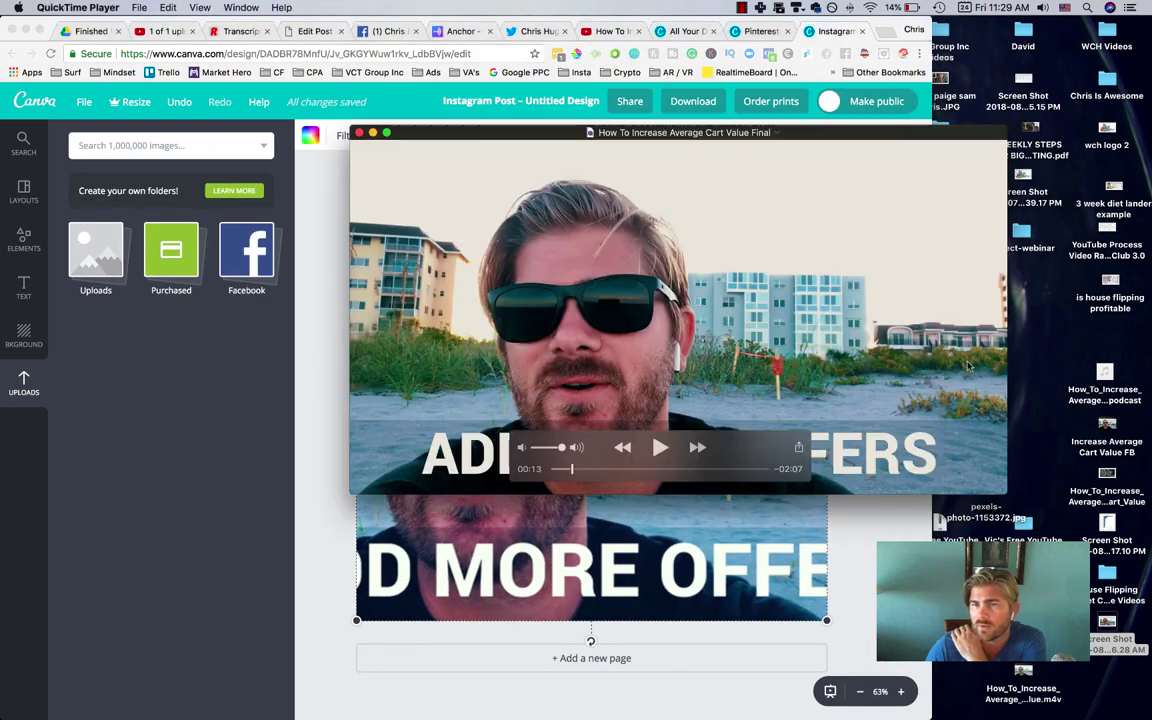
- Capture a screenshot of the video frame at 00:26 without caption text and upload it to Canva
key(space)
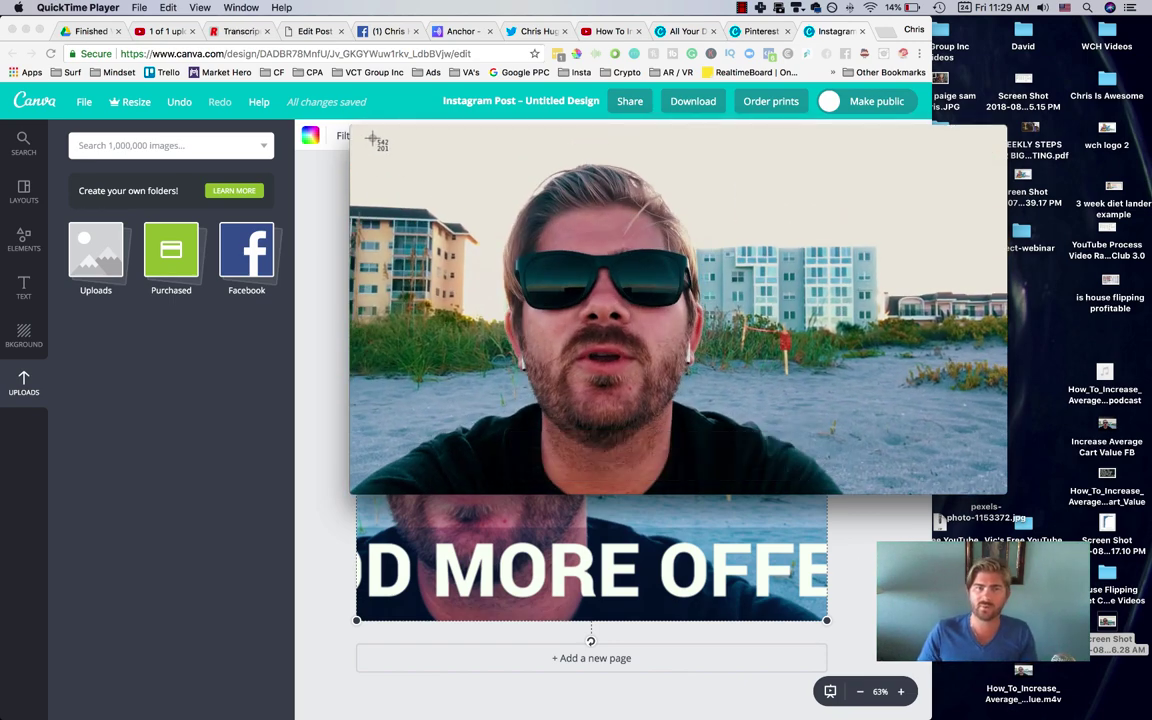
drag(357, 127, 1005, 493)
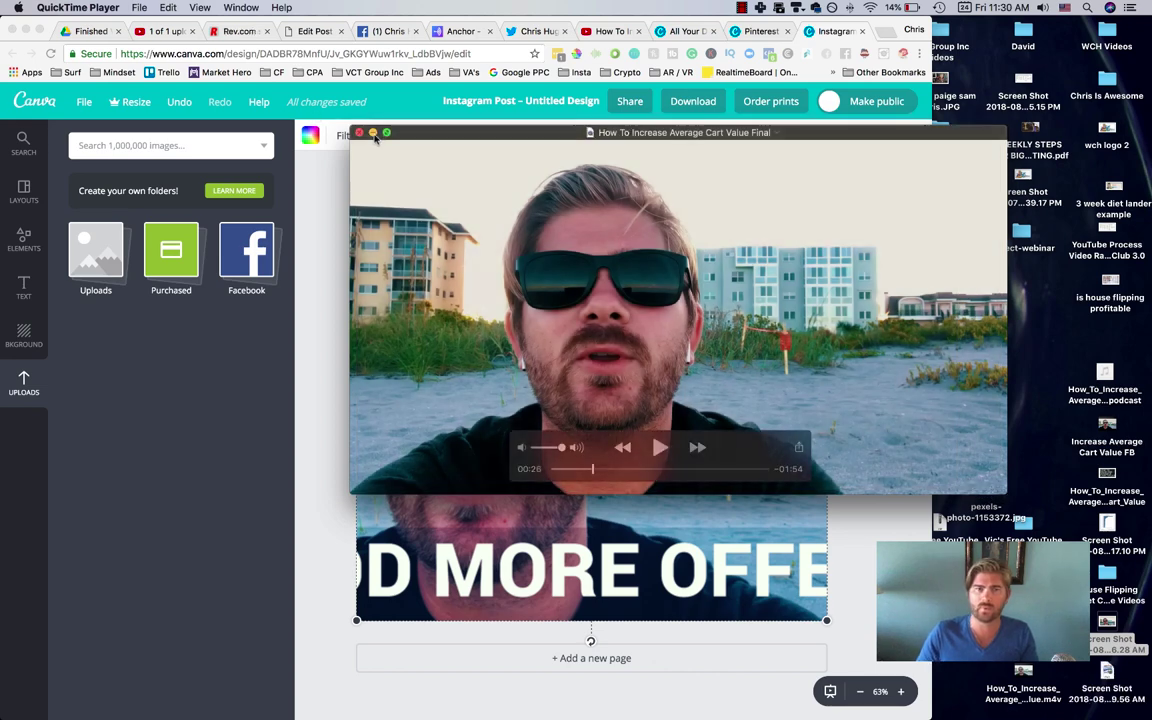
key(super+w)
drag(1106, 690, 230, 400)
- Replace the "#picoftheday" text in the Instagram design with "Increase Your Average Cart Value By Offering Upsells"
click(559, 255)
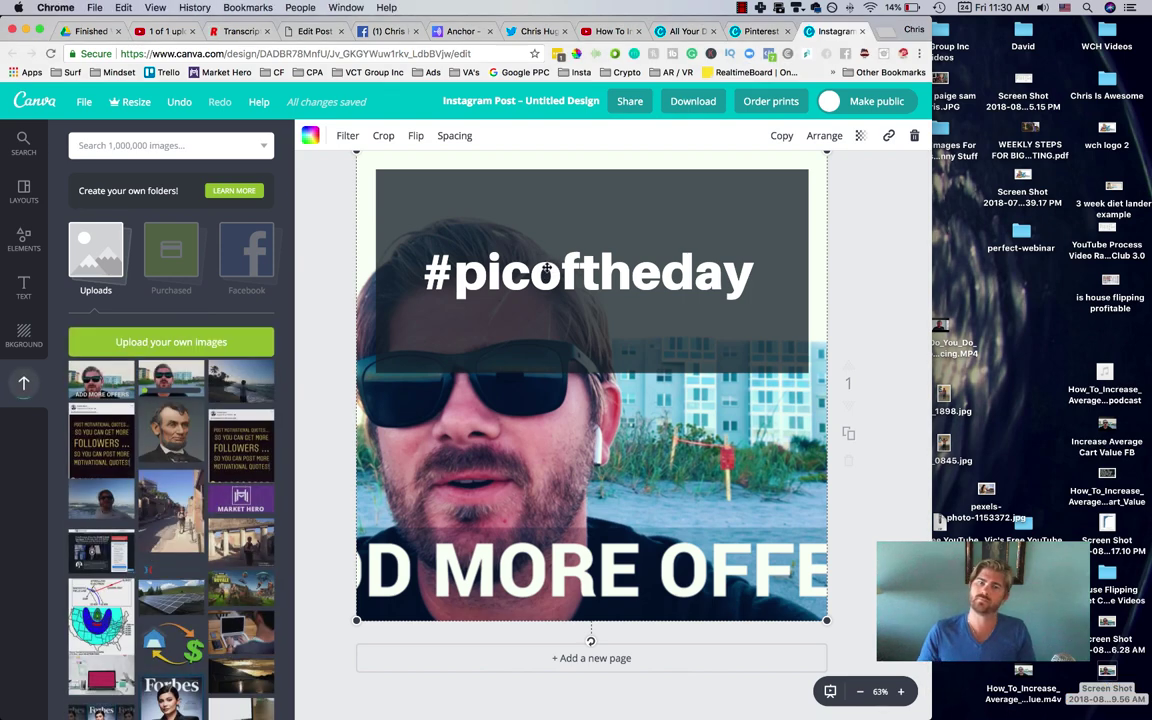
double_click(546, 268)
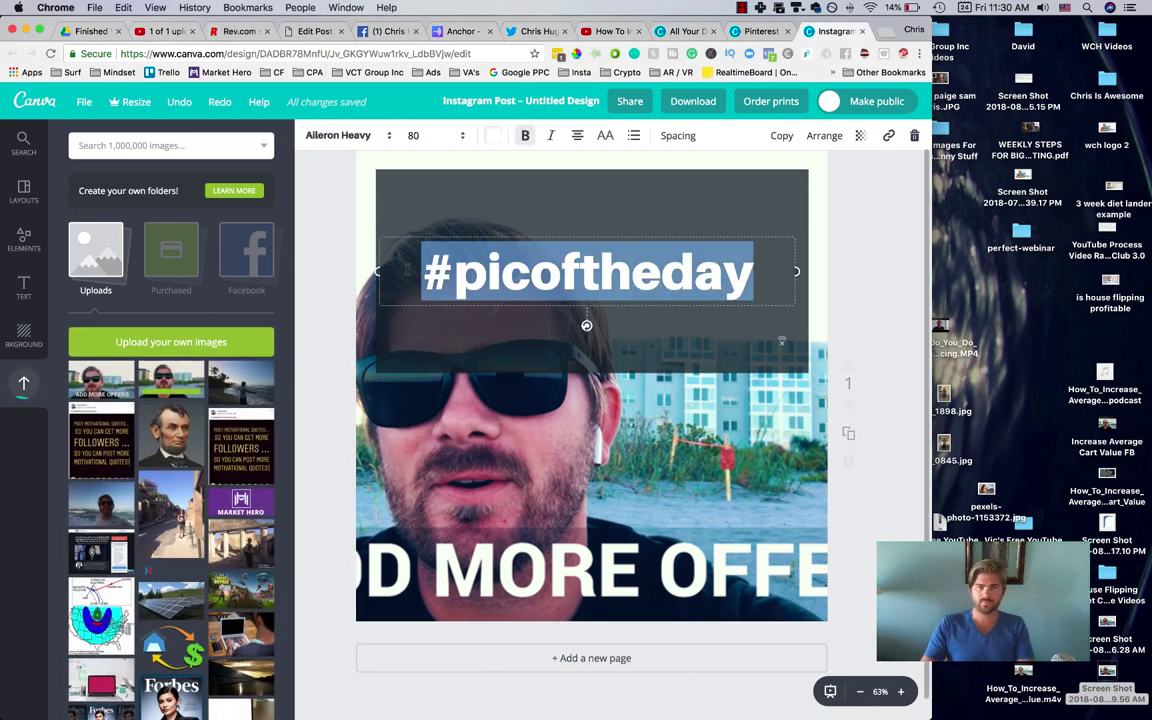
text(Increase You)
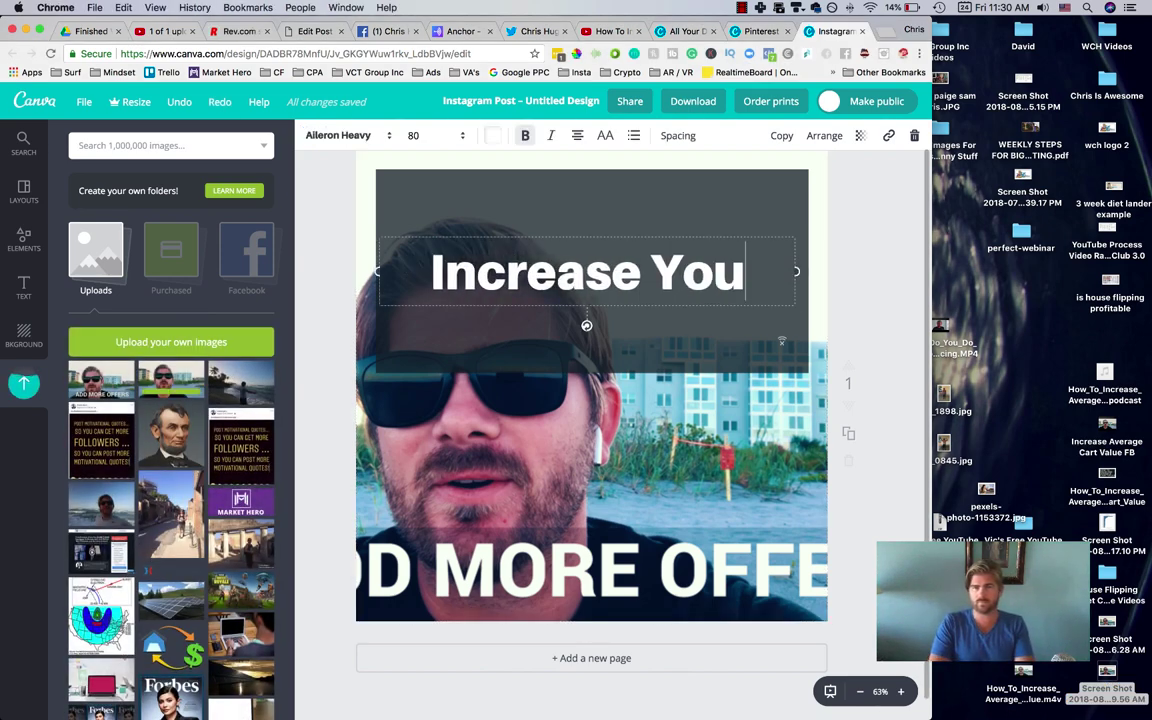
text(r Average Cart)
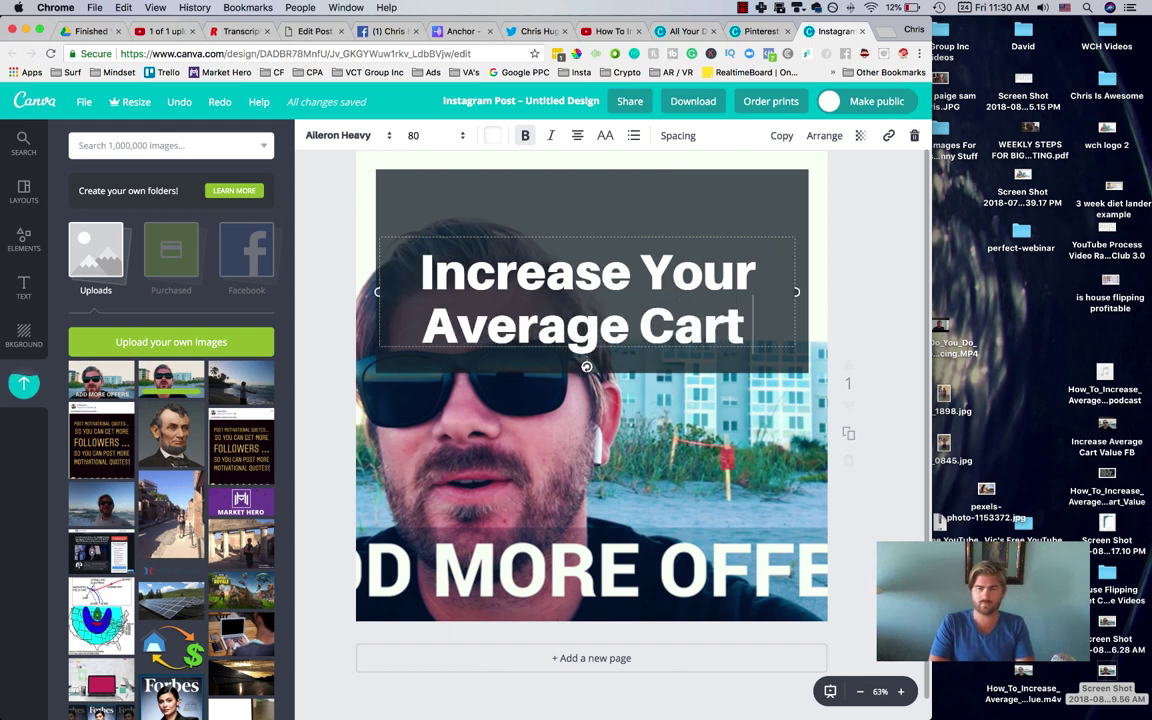
text( Value By O)
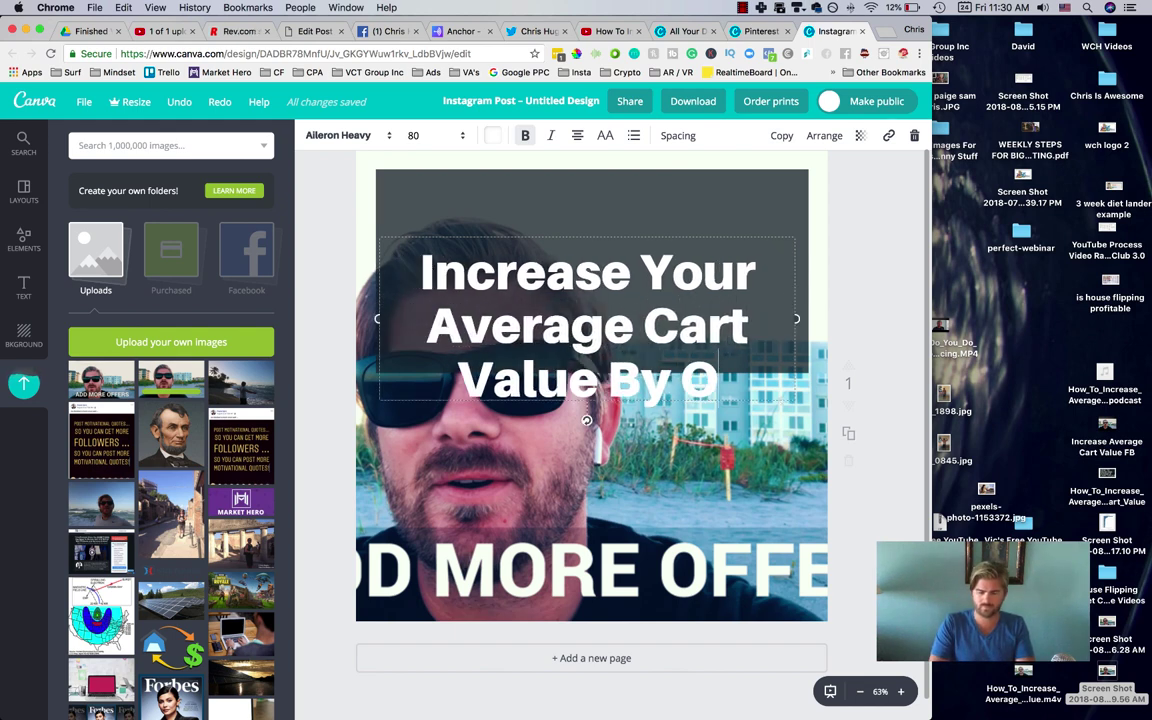
text(ffering Upsells)
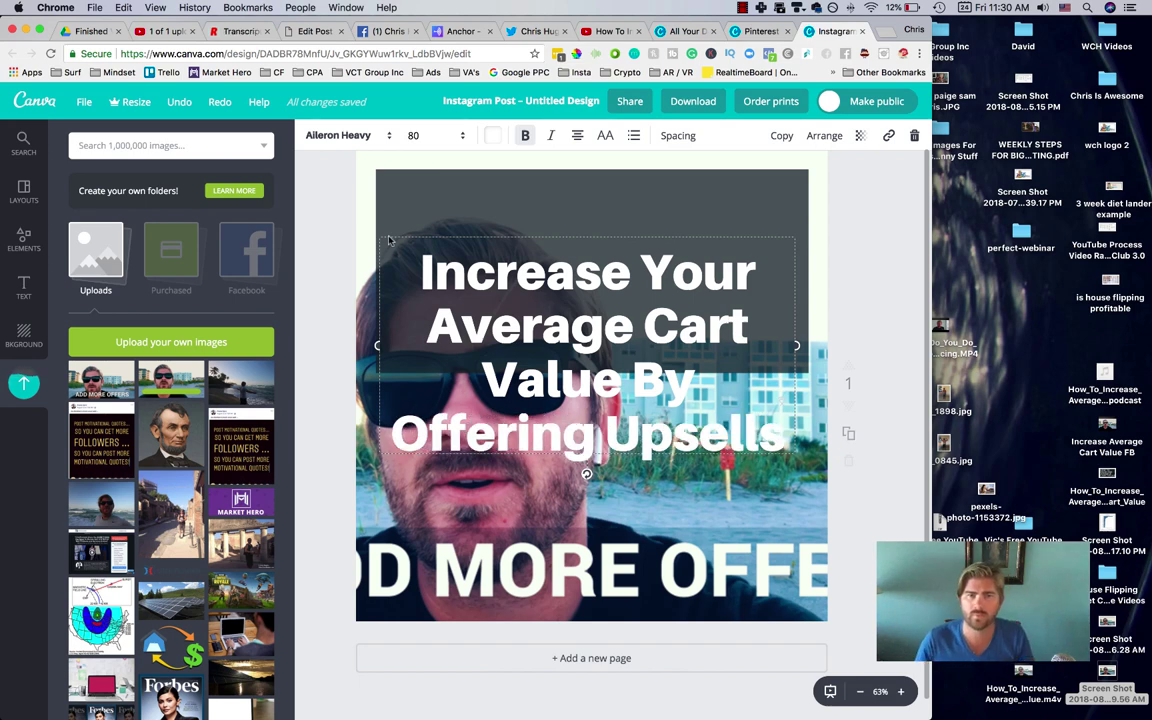
- Set the headline's font size to 36
key(super+a)
click(413, 135)
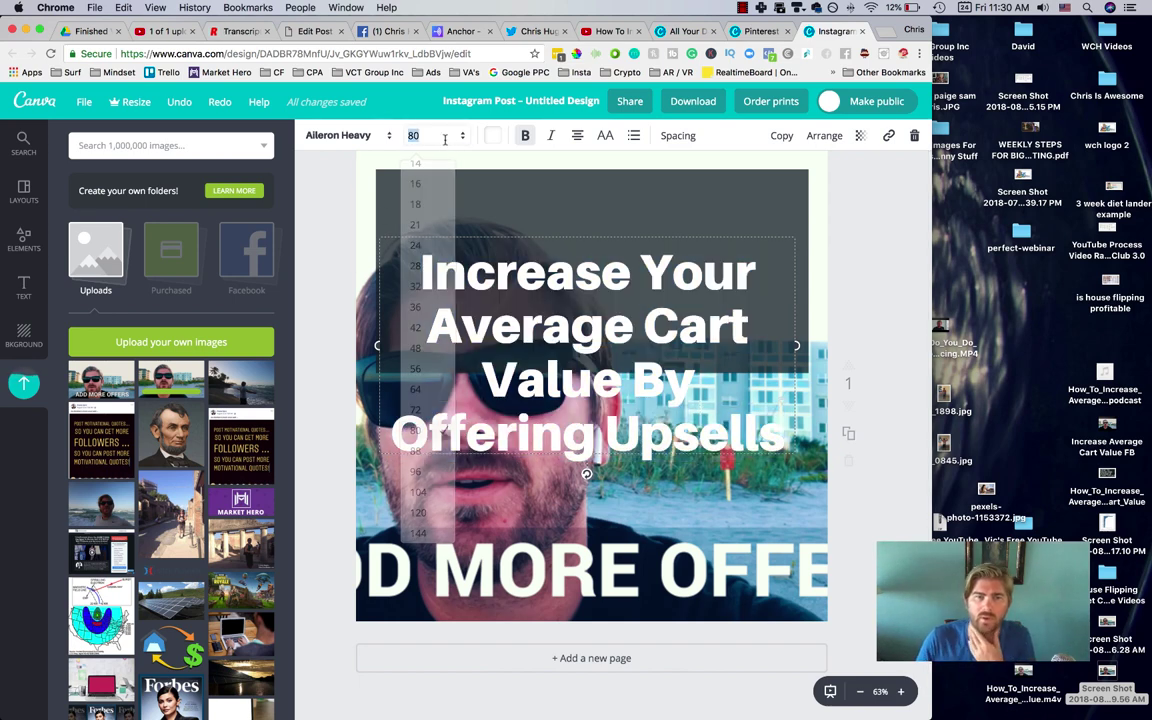
click(429, 307)
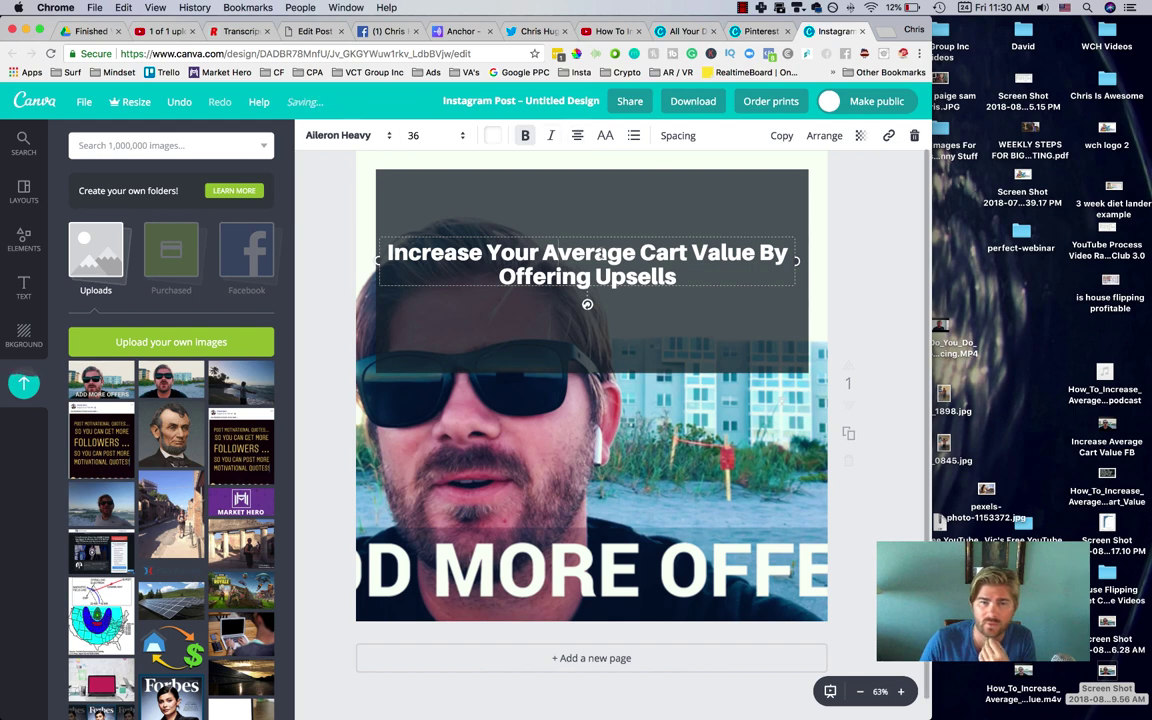
- Break the headline into three lines before "Average" and "By", and add "(ACV)" after "Value"
click(552, 250)
key(Return)
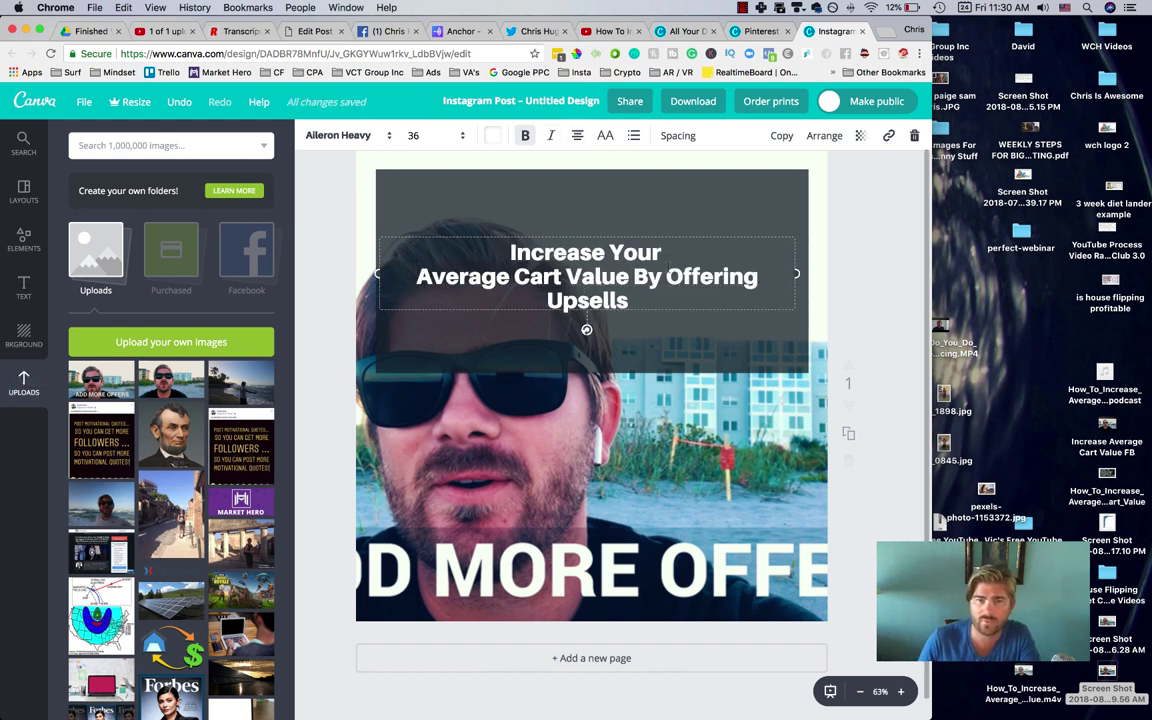
click(633, 276)
key(Return)
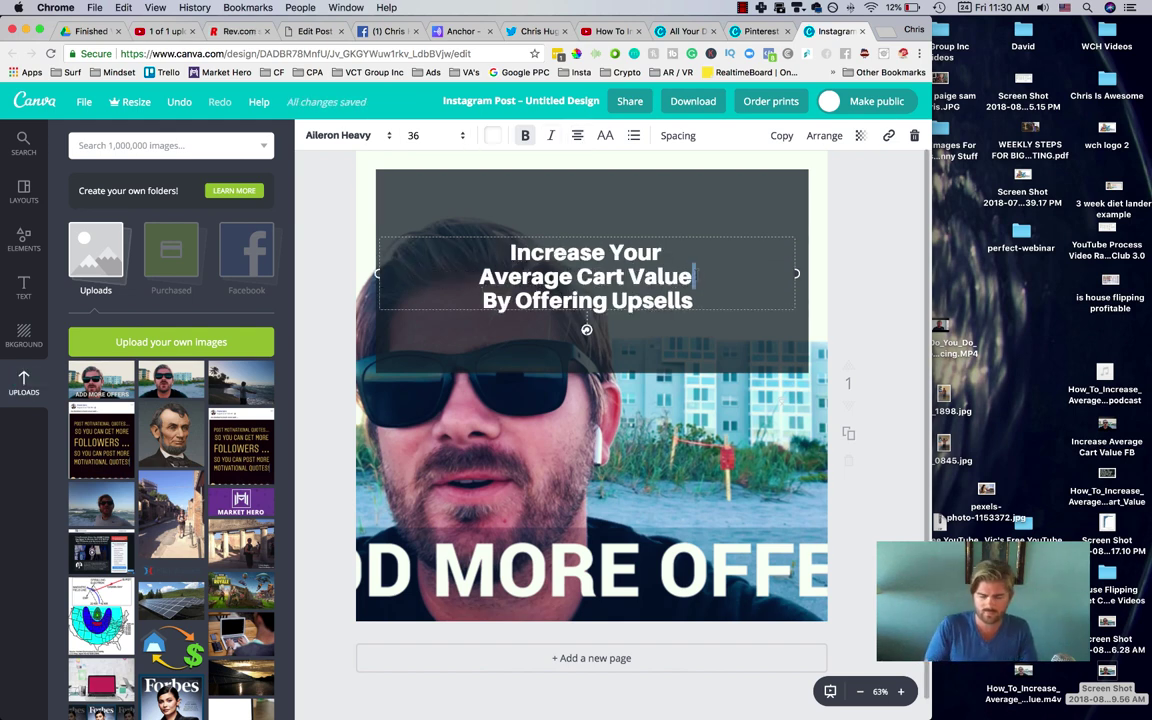
text(. (ACV))
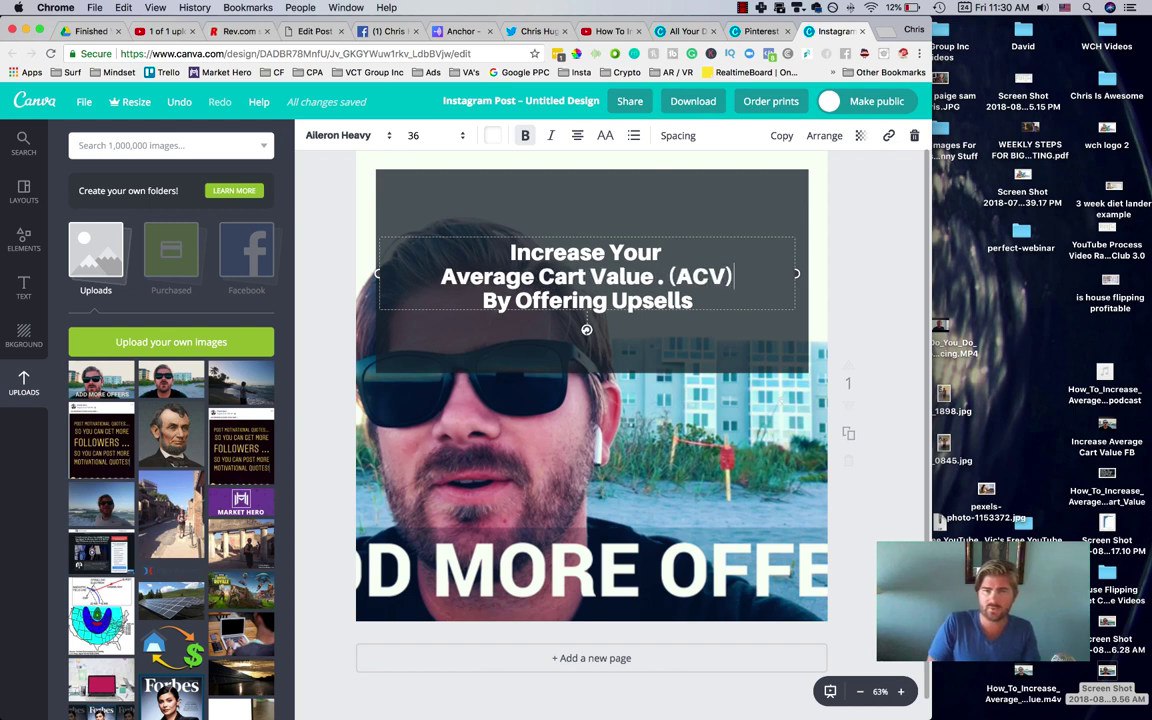
click(660, 276)
key(BackSpace)
key(BackSpace)
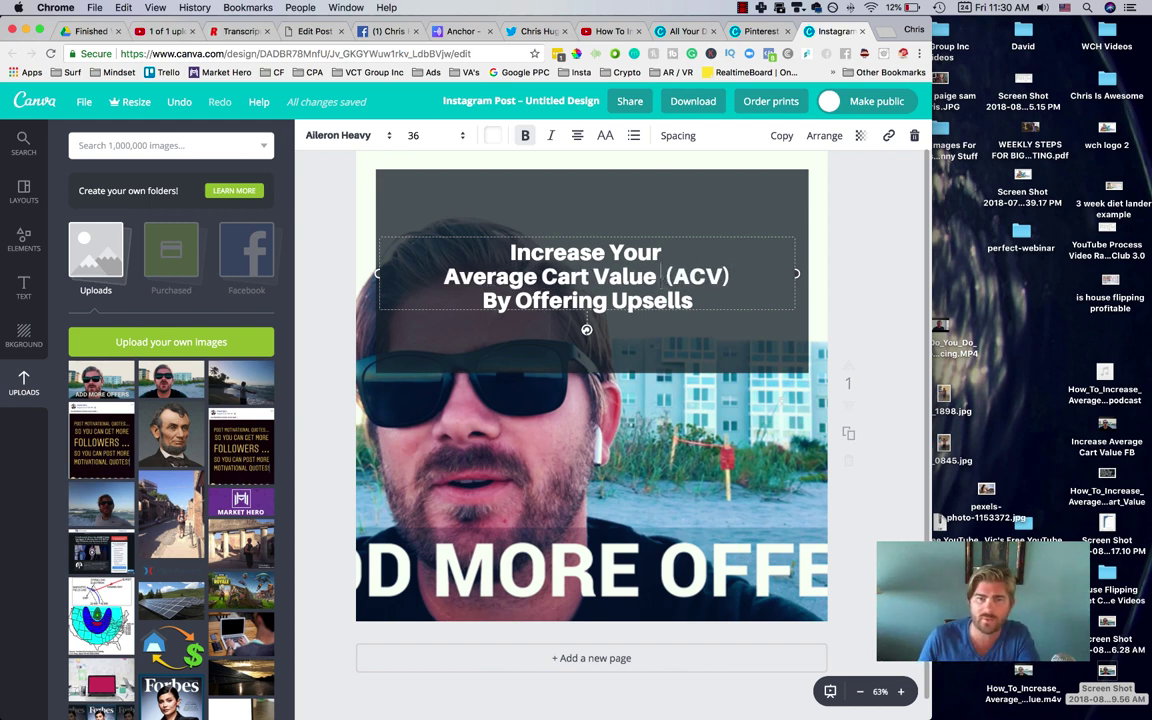
- Set the headline's font size to 56 and move it up within the dark box
click(602, 280)
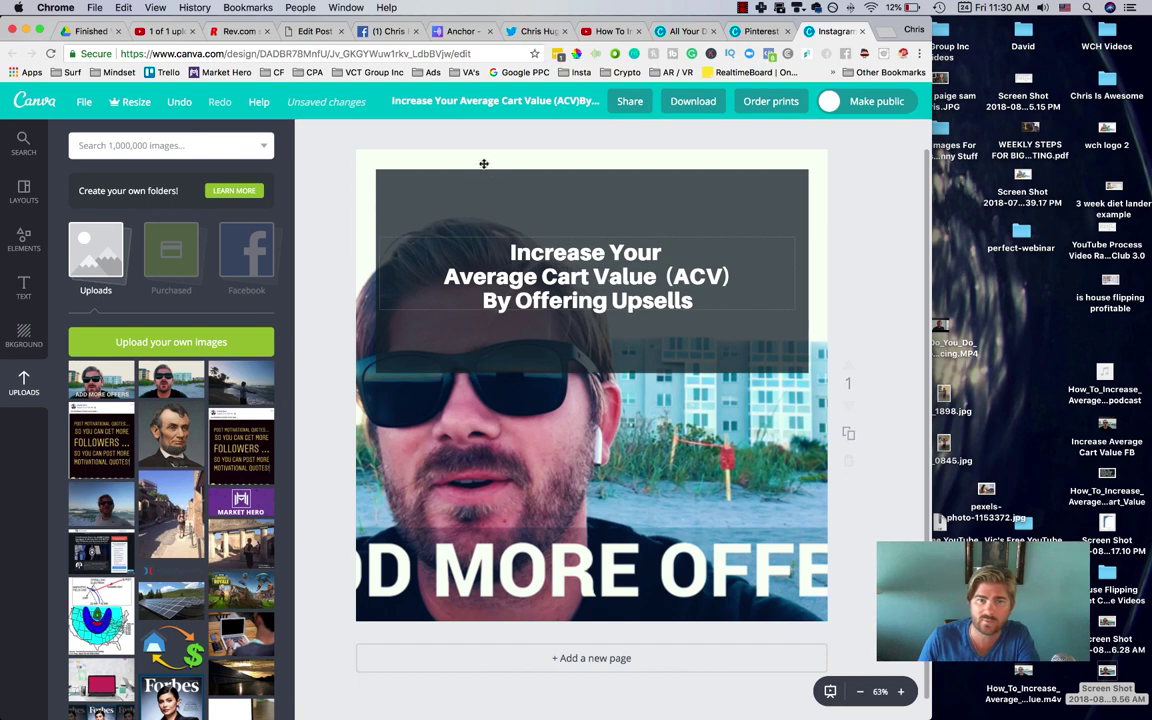
click(440, 136)
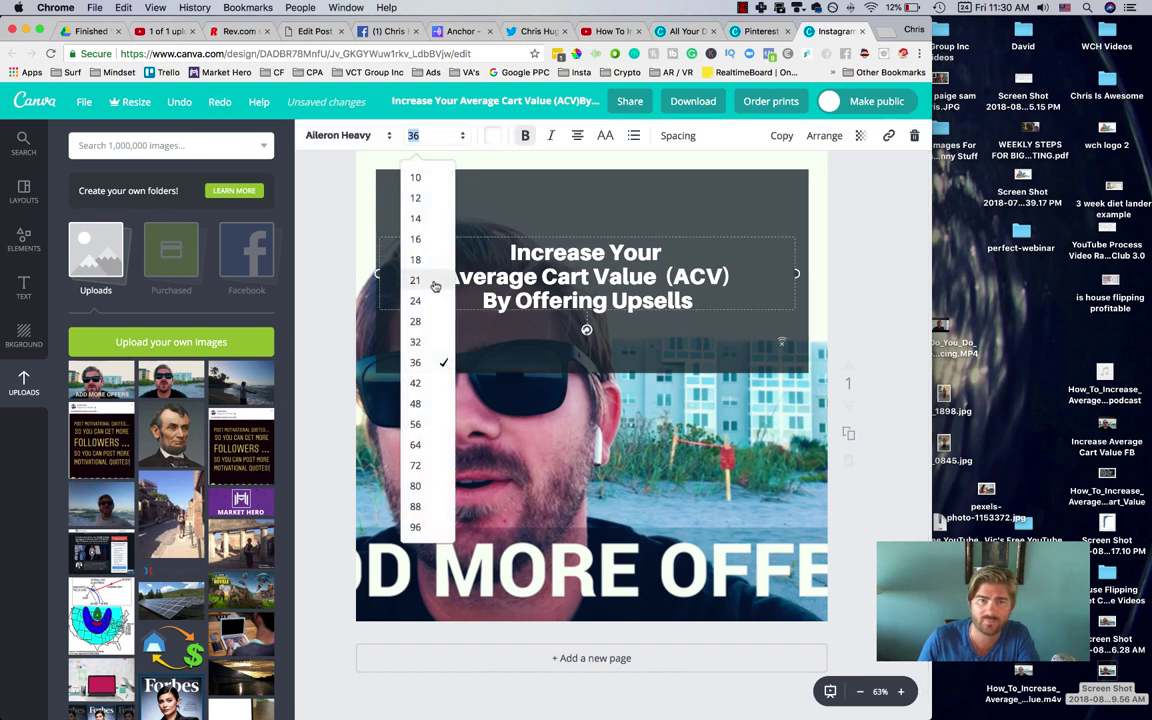
click(415, 403)
click(455, 143)
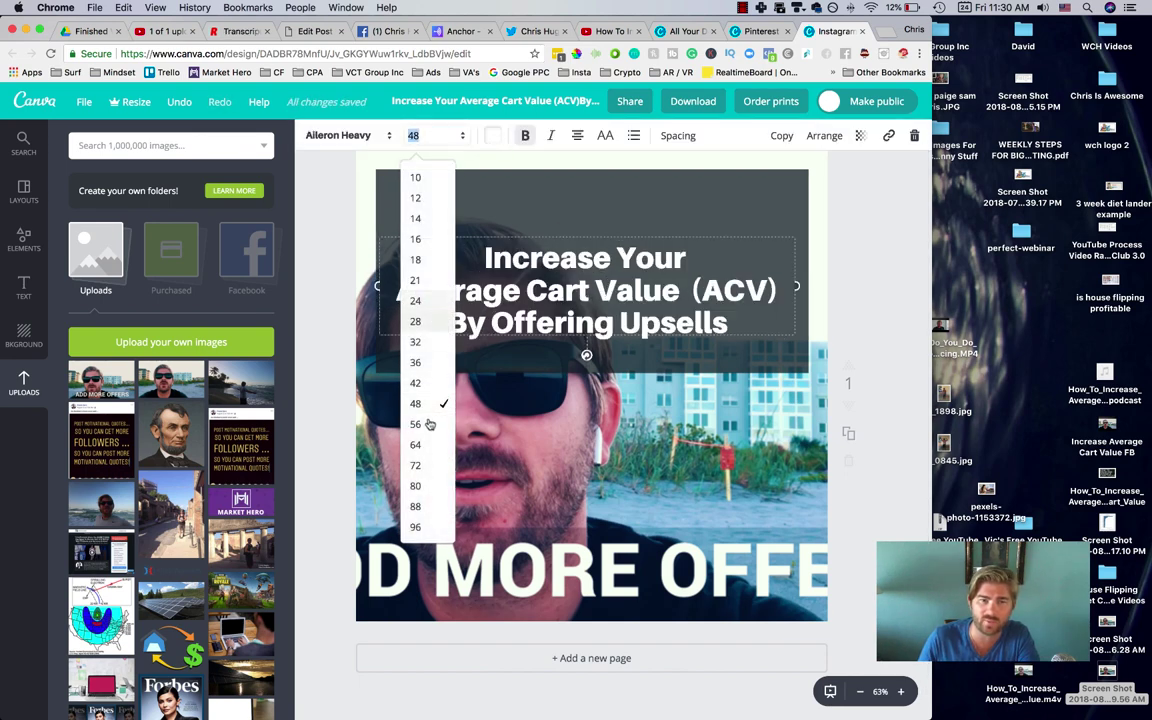
click(321, 265)
drag(633, 306, 628, 253)
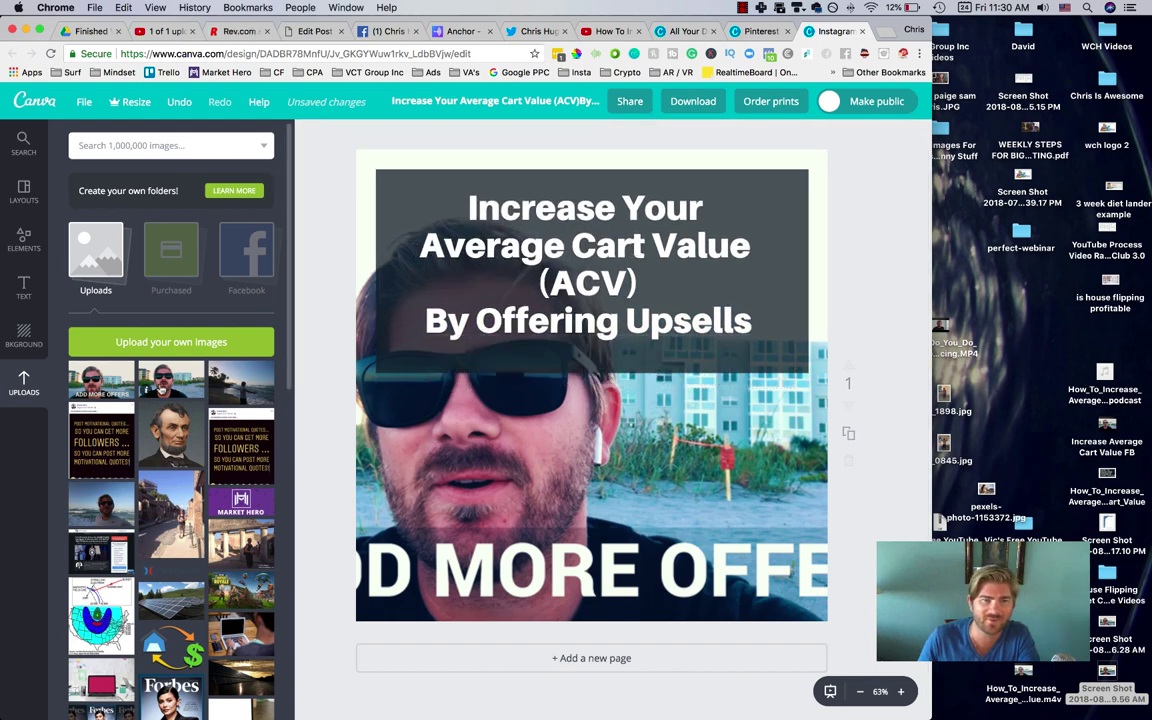
- Replace the Instagram design's background photo with the uploaded video frame that has no caption text
drag(168, 380, 397, 369)
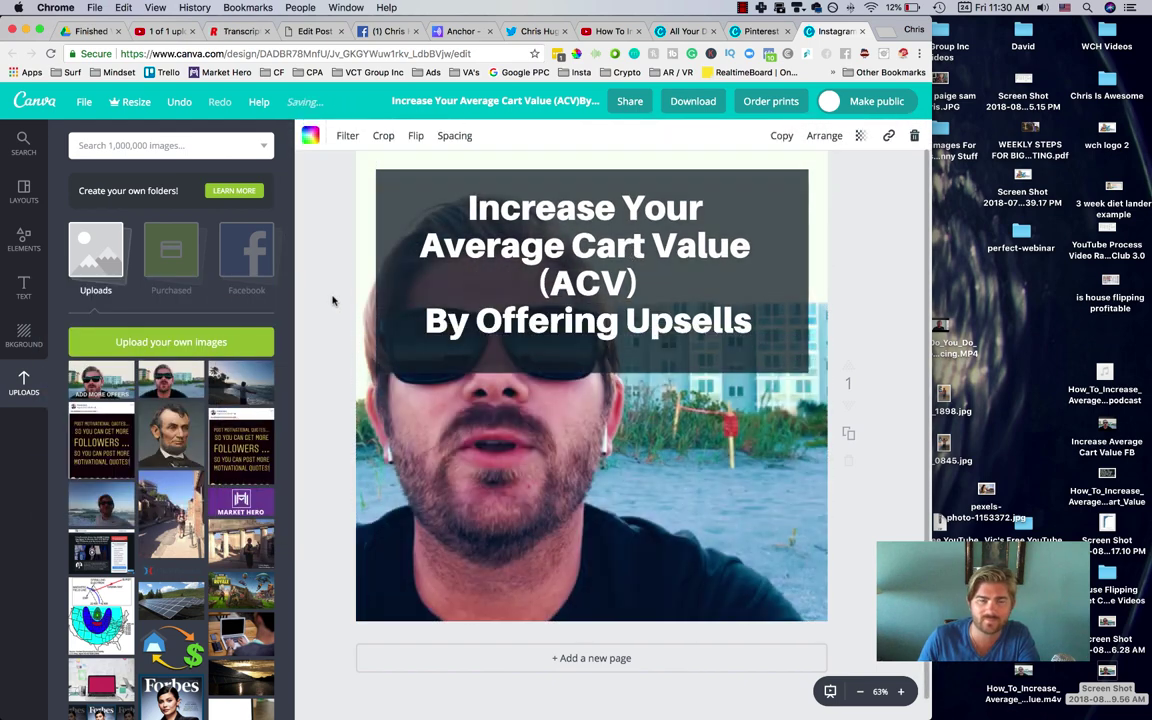
click(306, 233)
- Narrow the dark box so it sits beside the face and extend it to the design's right edge
click(392, 201)
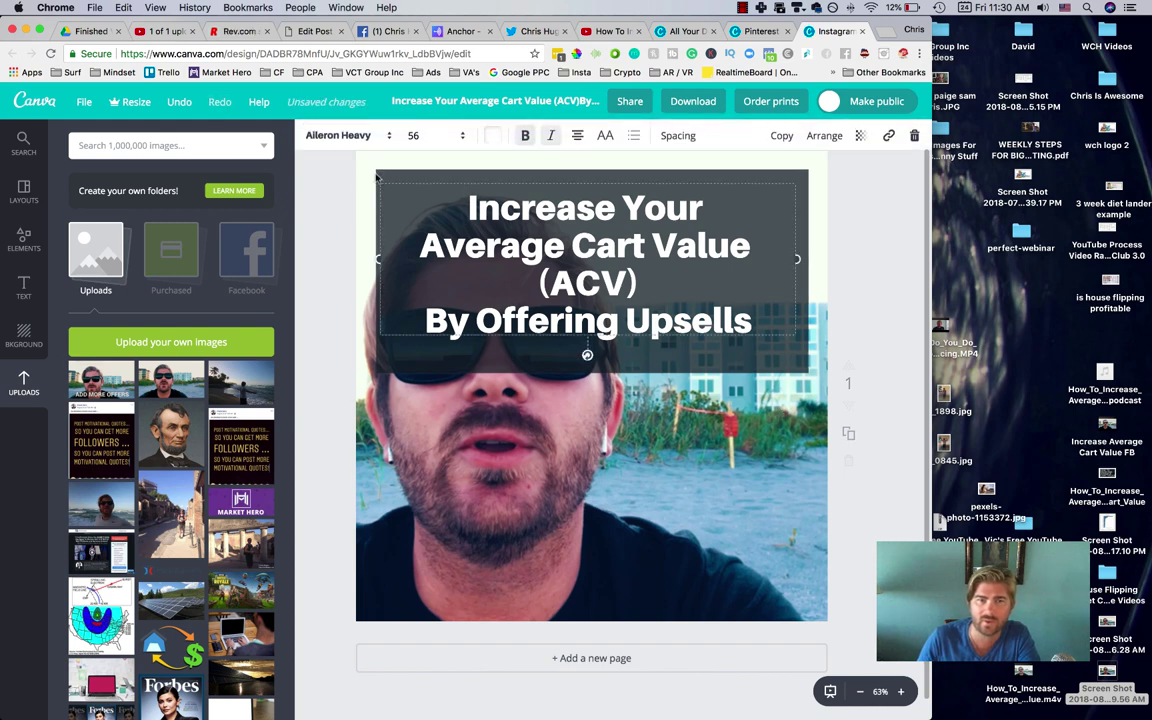
click(385, 170)
click(385, 172)
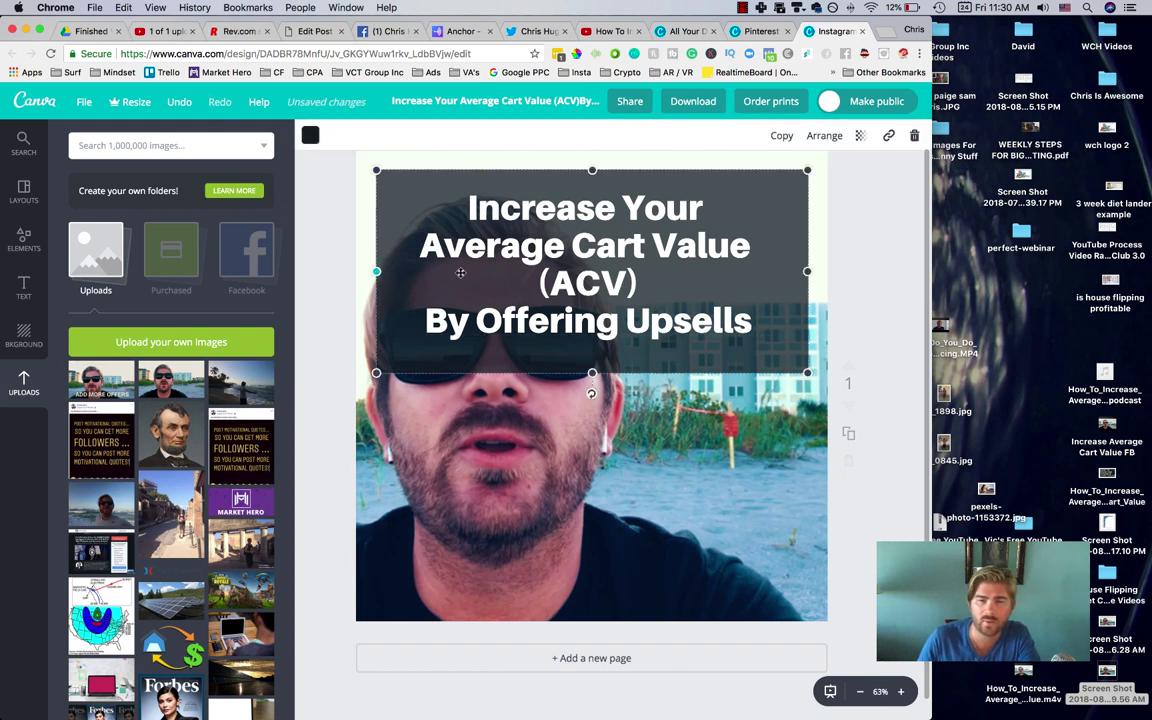
drag(460, 272, 630, 272)
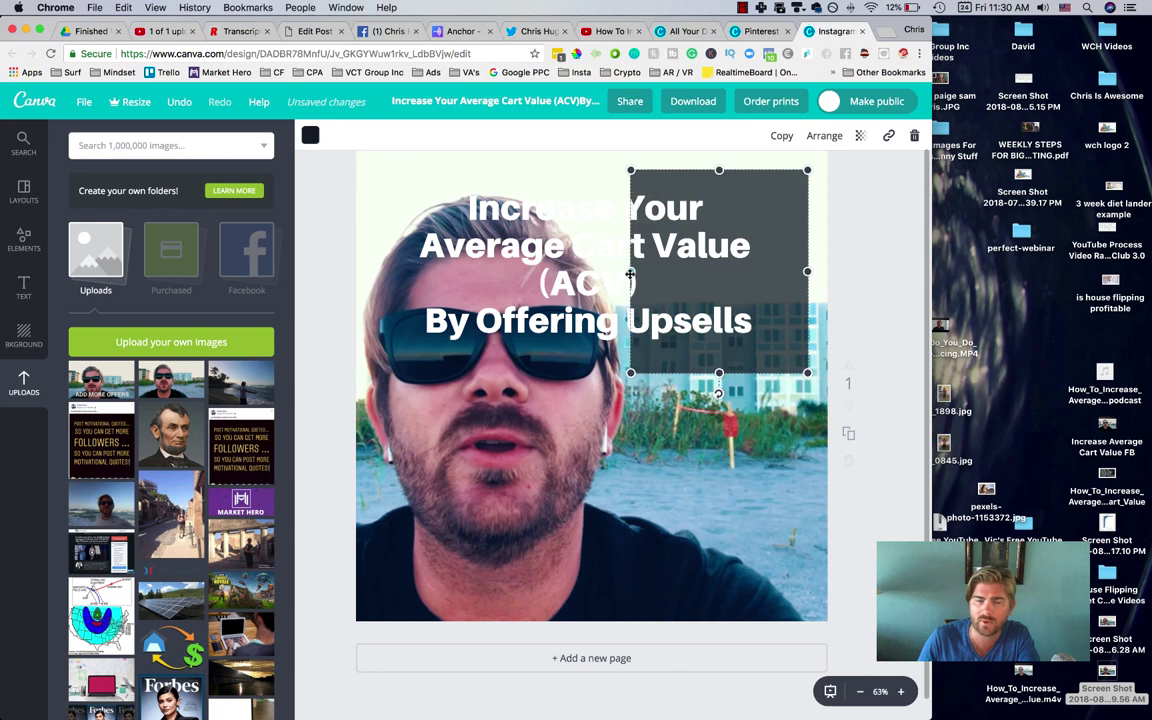
click(612, 507)
drag(612, 507, 613, 507)
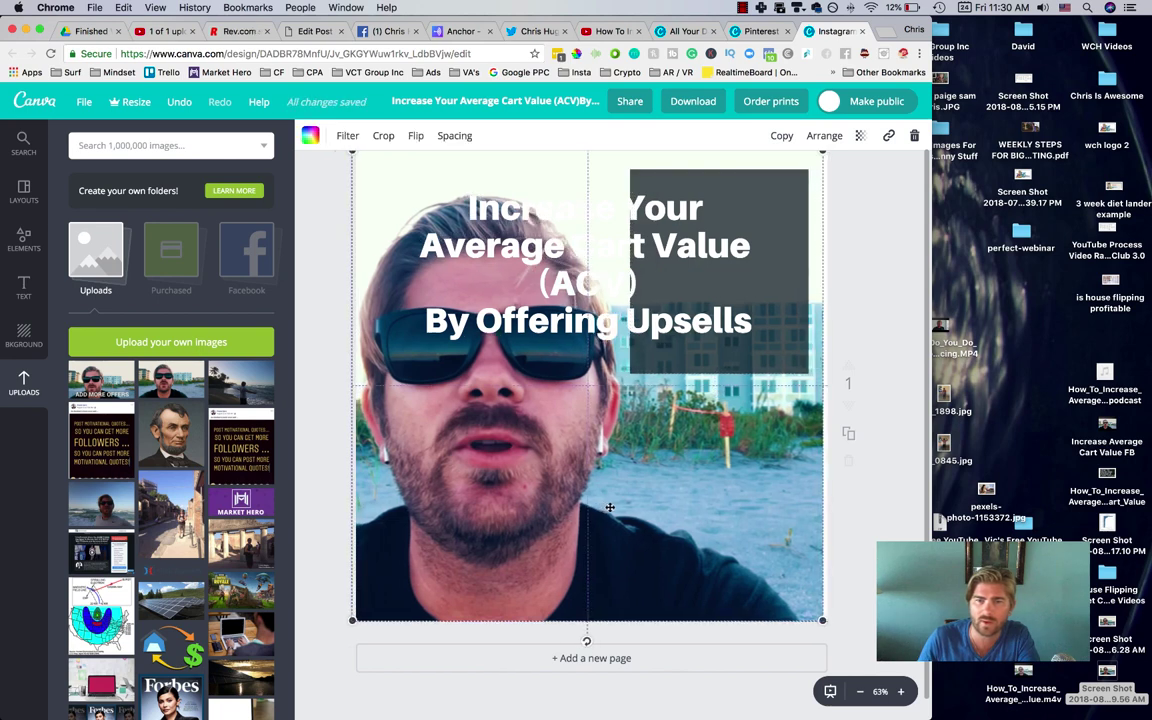
drag(790, 288, 827, 270)
click(807, 271)
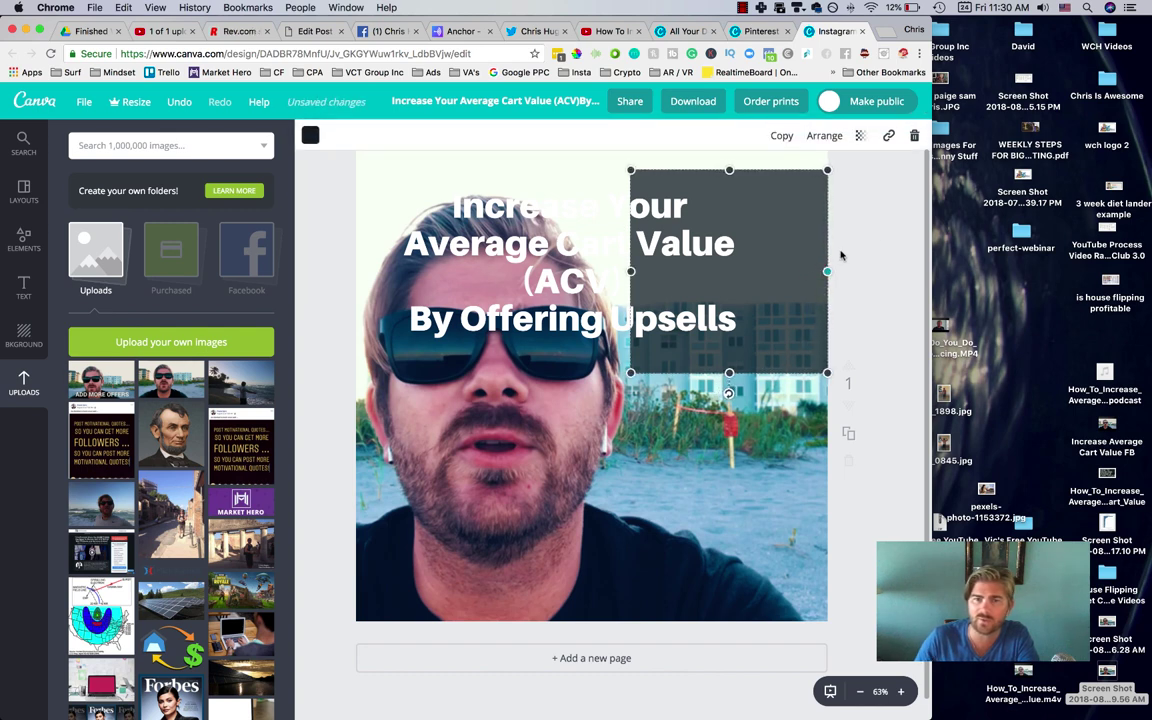
- Narrow the headline's text box, lengthen the dark box downwards and fit the headline inside it
click(456, 214)
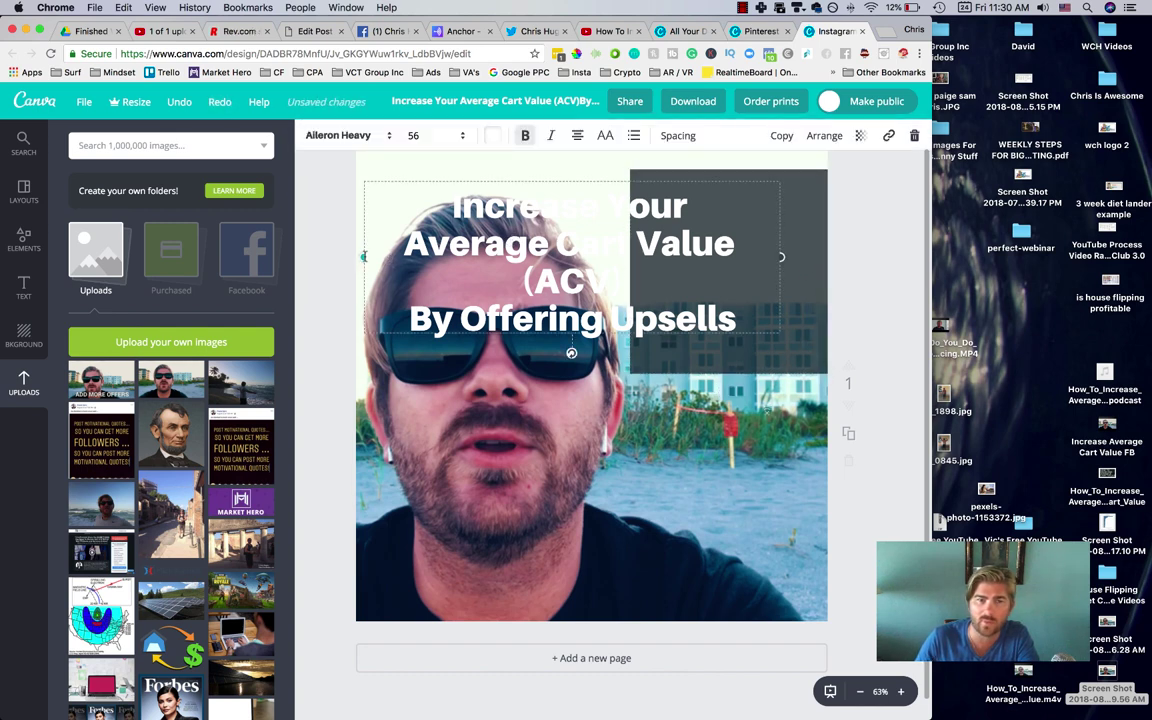
drag(360, 257, 553, 260)
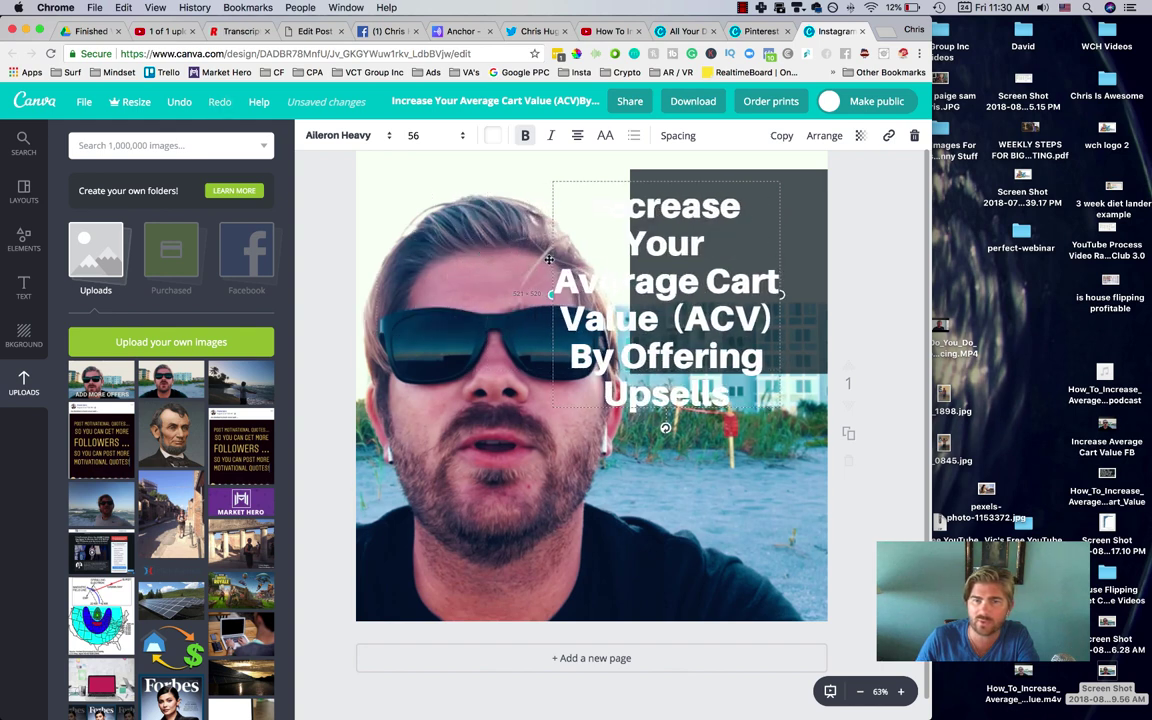
click(752, 366)
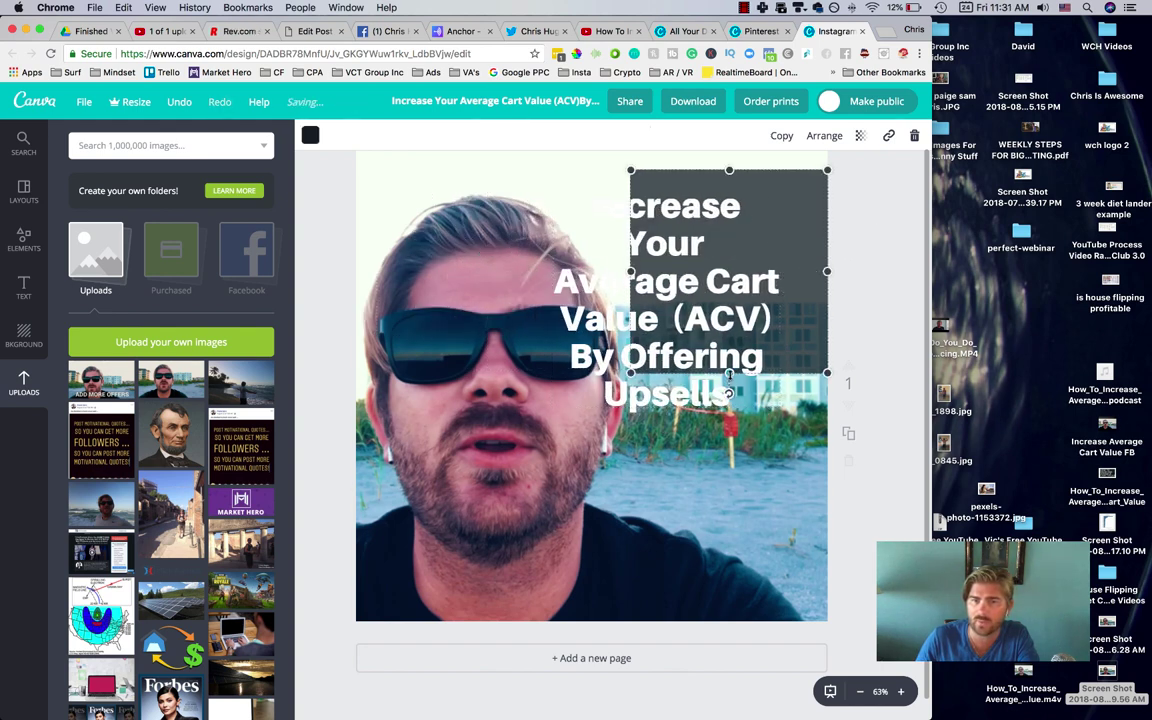
drag(730, 376, 730, 523)
drag(705, 327, 746, 330)
drag(596, 305, 641, 298)
drag(731, 360, 727, 345)
click(876, 280)
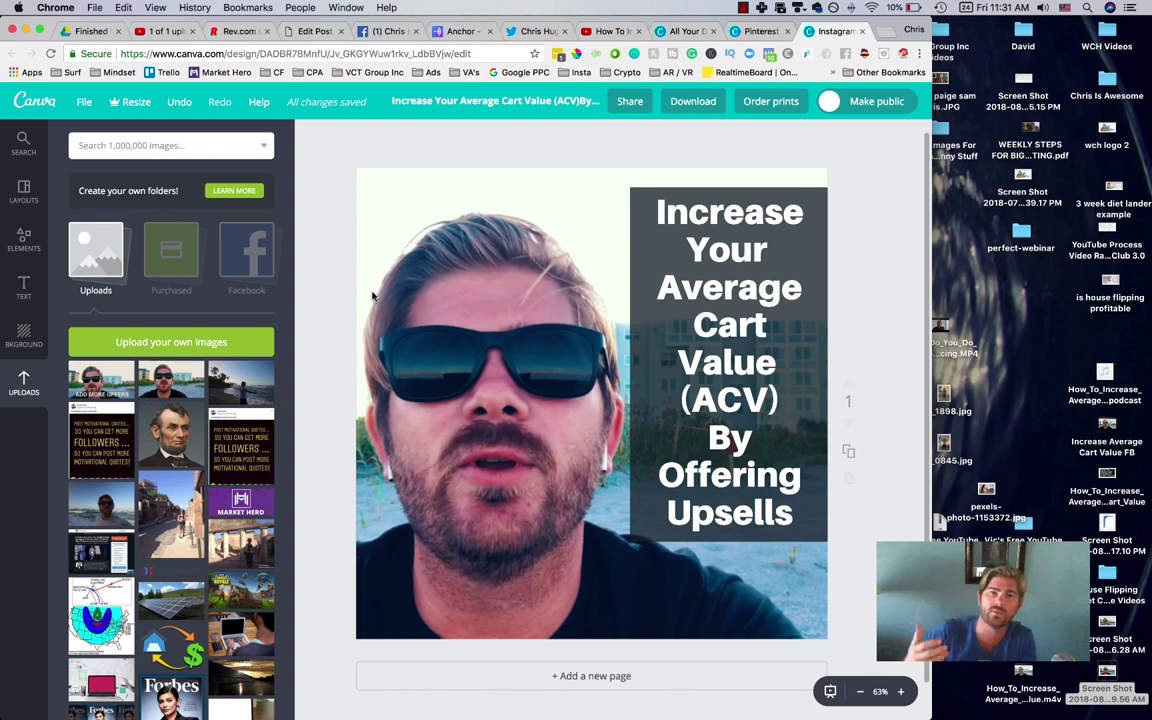
- Apply the "The Modern Man's Essential Grooming Kit" layout to the Pinterest graphic and replace its photo with the caption-free video frame
click(760, 33)
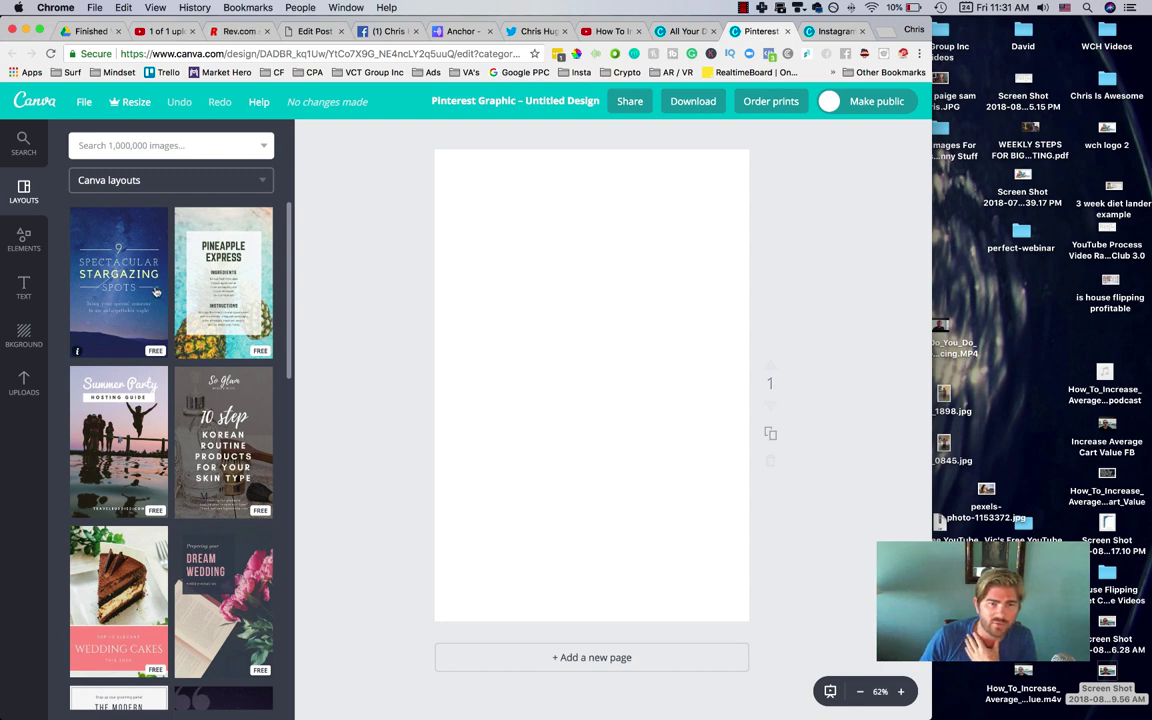
scroll(189, 311, down, 5)
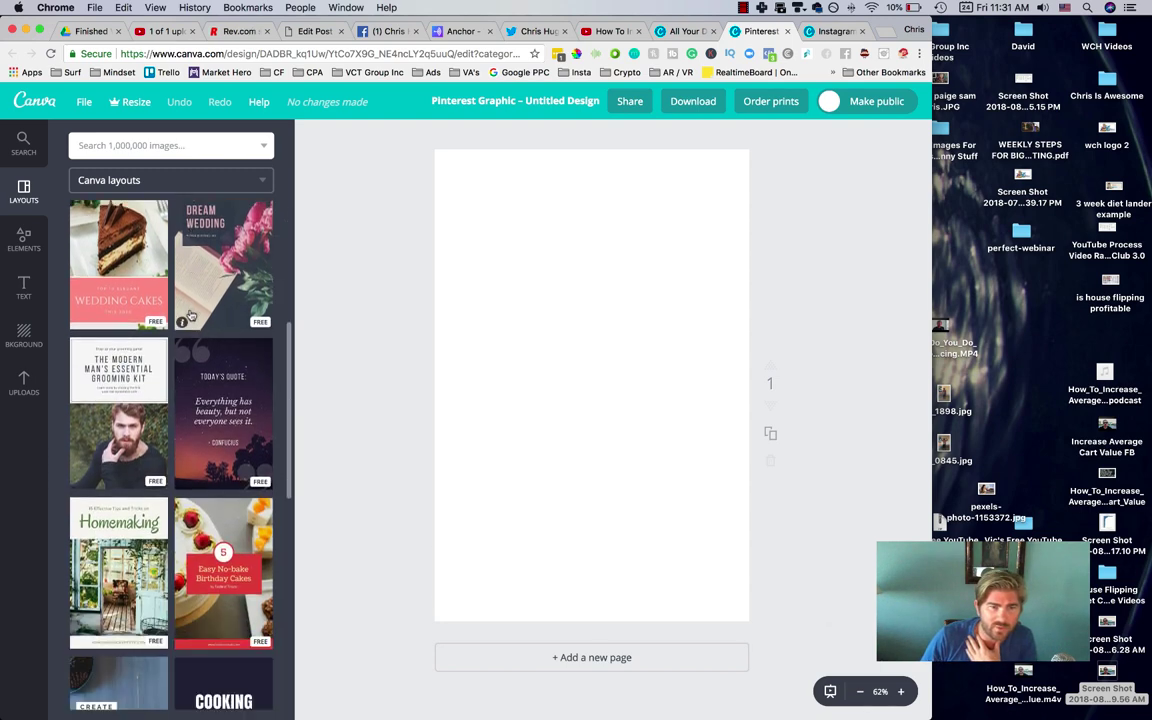
scroll(187, 316, down, 2)
click(119, 364)
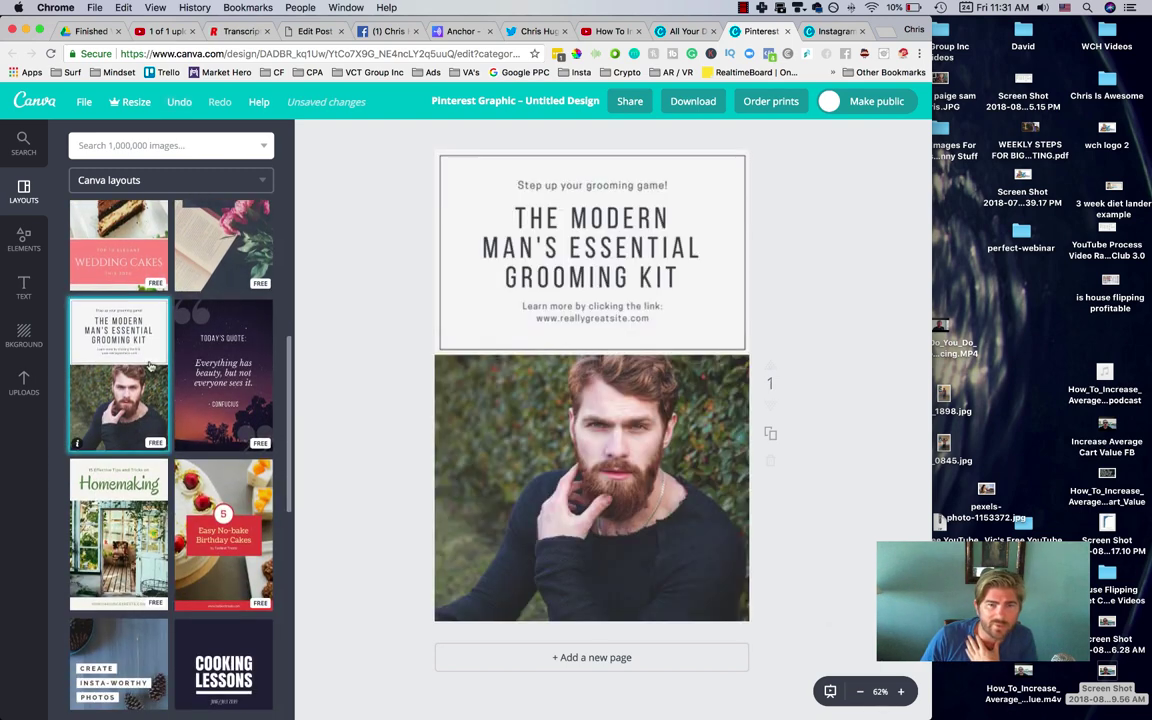
click(24, 383)
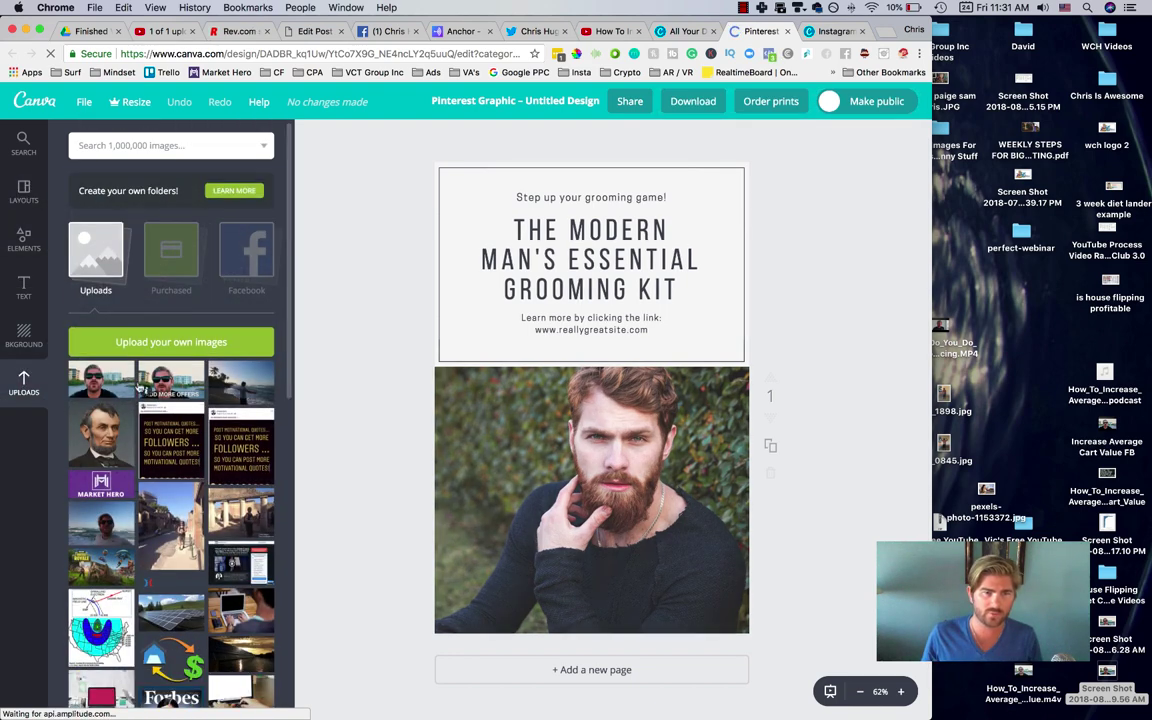
drag(140, 385, 527, 416)
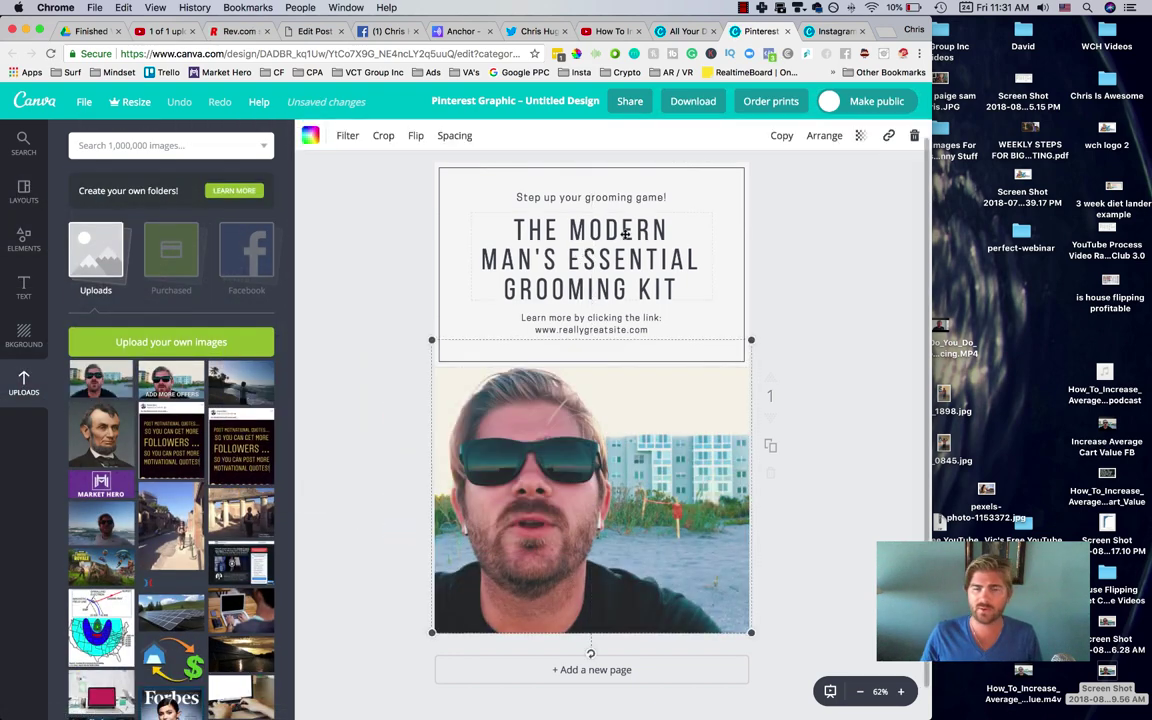
- Copy the Instagram headline "Increase Your Average Cart Value (ACV) By Offering Upsells" over the Pinterest graphic's main heading
click(835, 31)
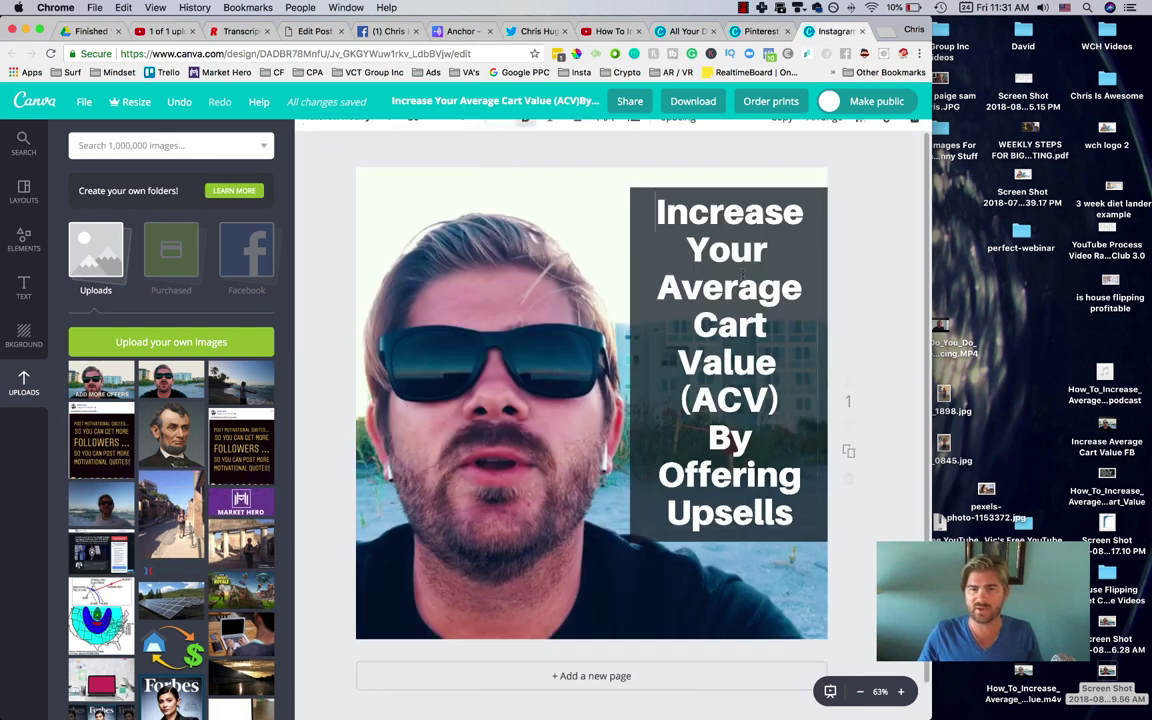
double_click(744, 274)
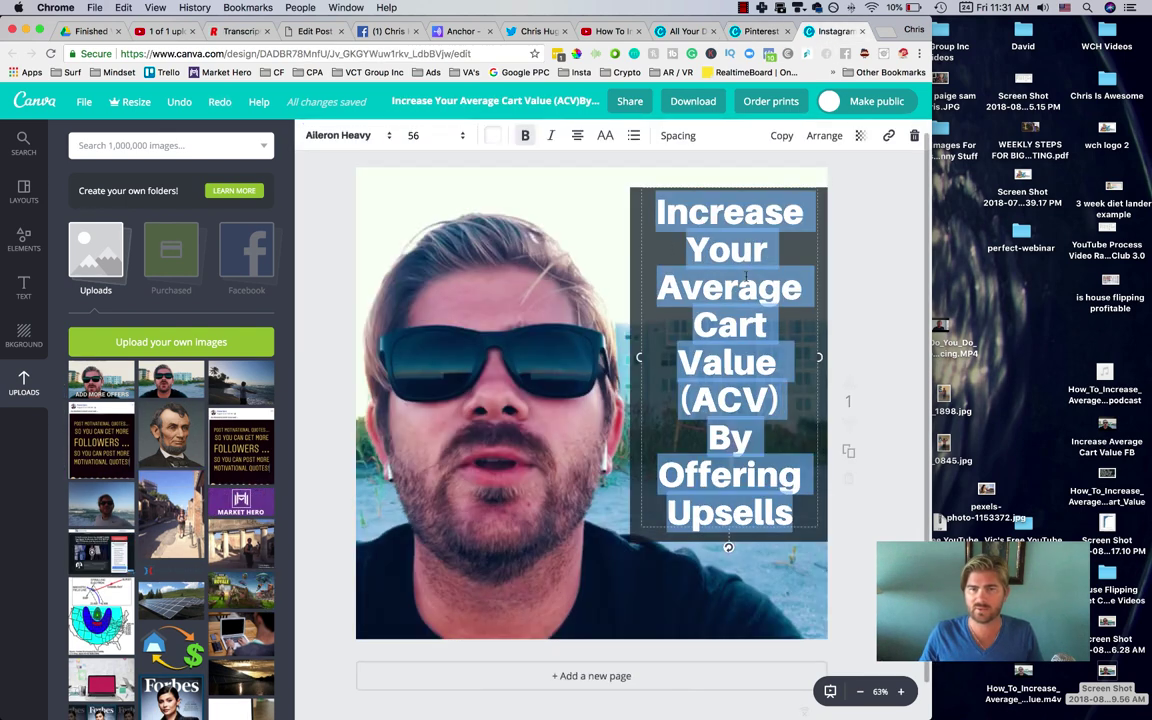
click(758, 31)
click(576, 243)
click(582, 243)
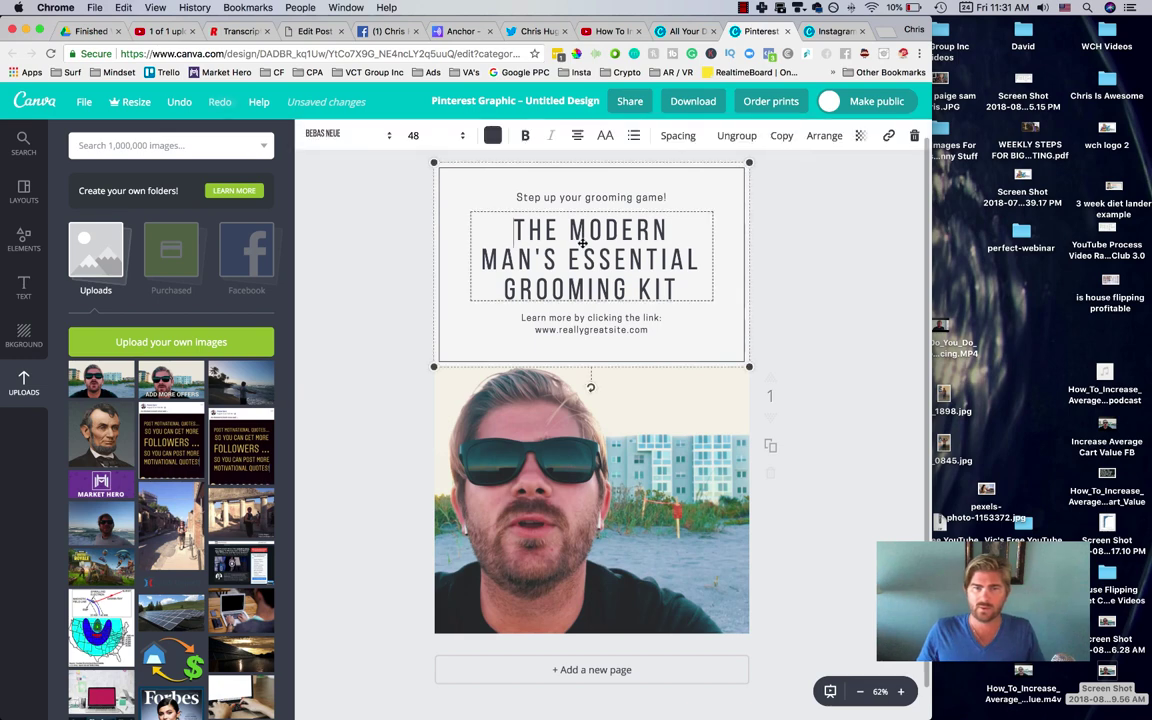
key(ctrl+a)
text(INCREASE YOUR AVERAGE CART VALUE (ACV) BY OFFERING UPSELLS)
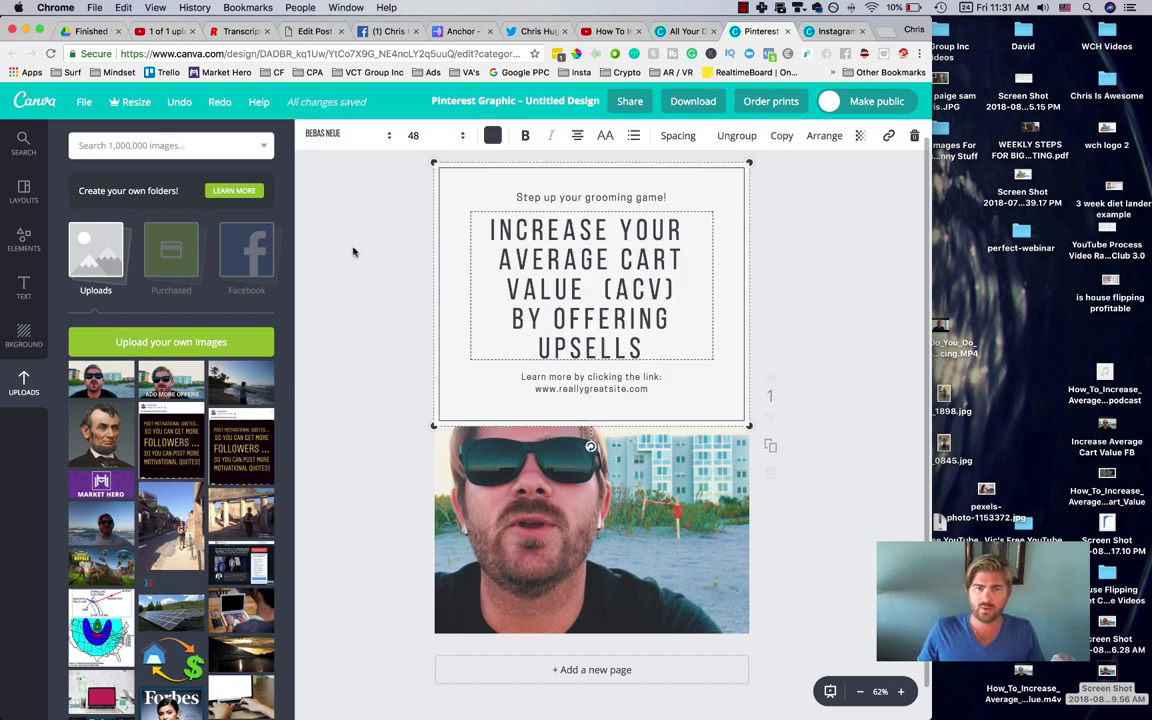
- Replace the placeholder website below "Learn more by clicking the link:" with the creator's own website address
click(355, 250)
click(655, 383)
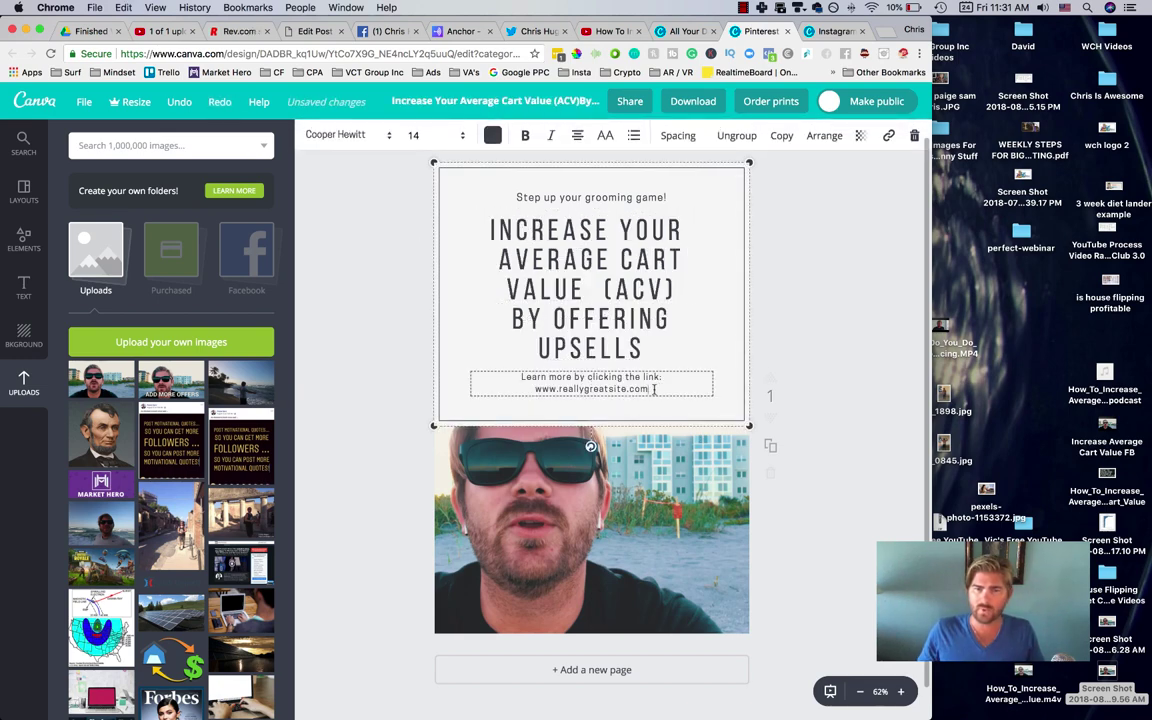
drag(655, 389, 546, 388)
text(www.)
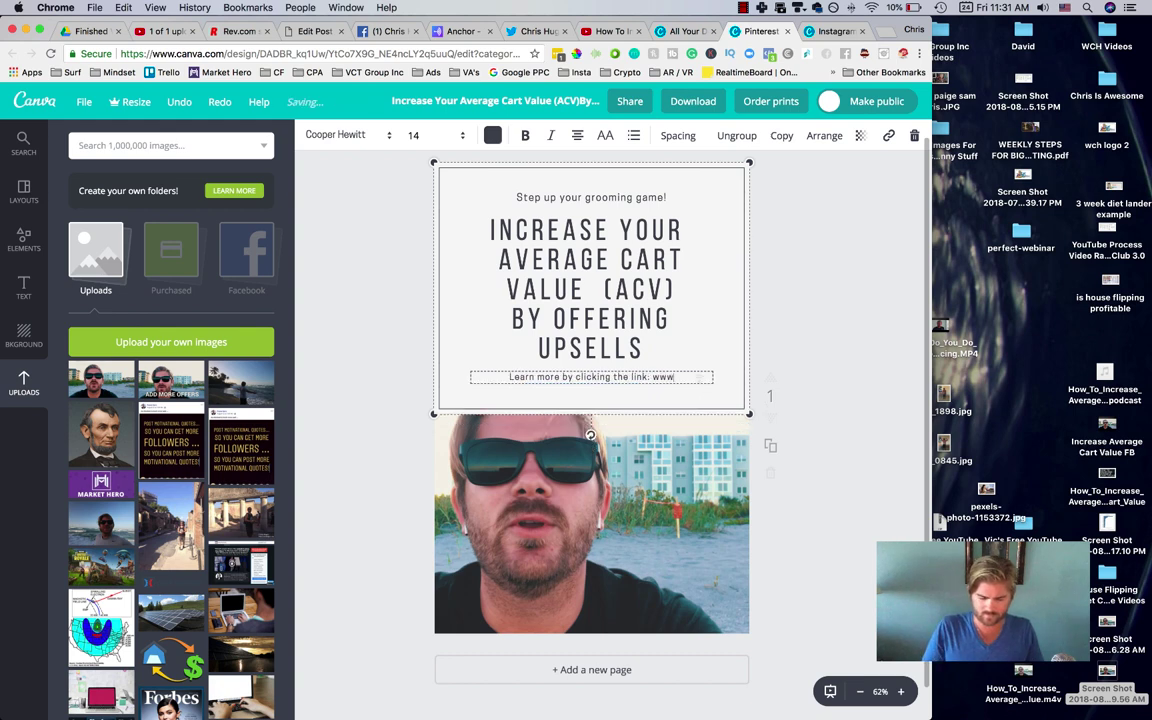
text(WhosChrisHughes.com)
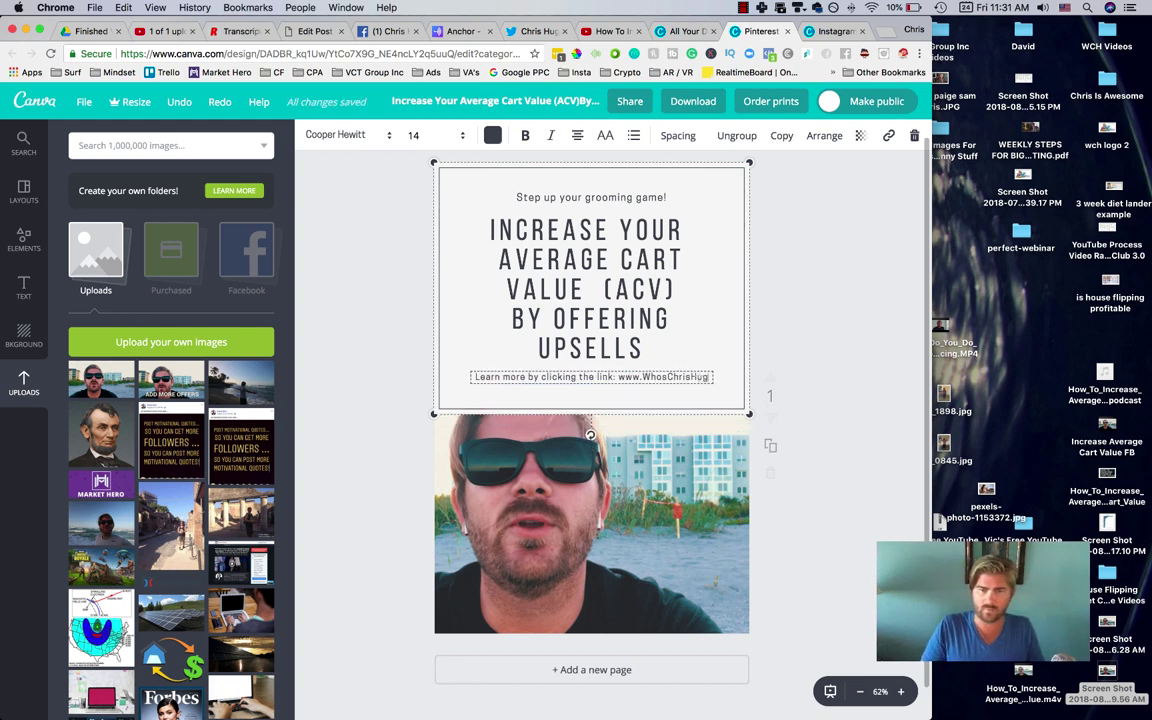
- Change "grooming" to "marketing" in the line above the Pinterest graphic's main heading
click(600, 197)
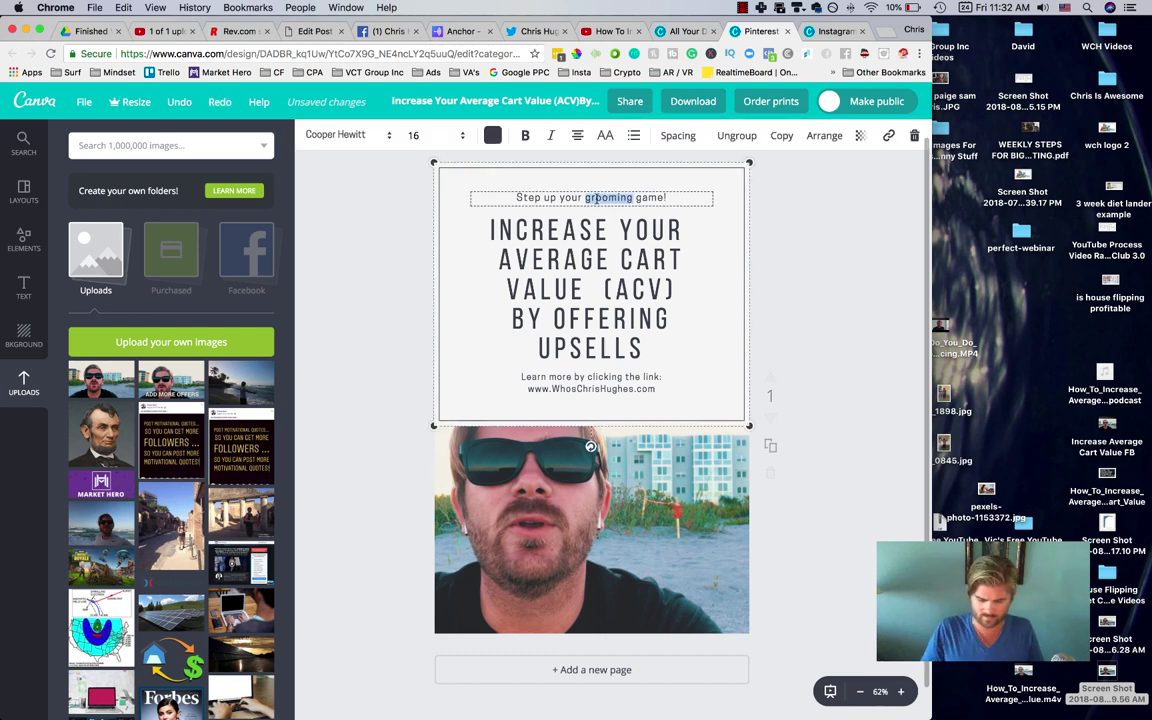
text(marketing)
click(877, 223)
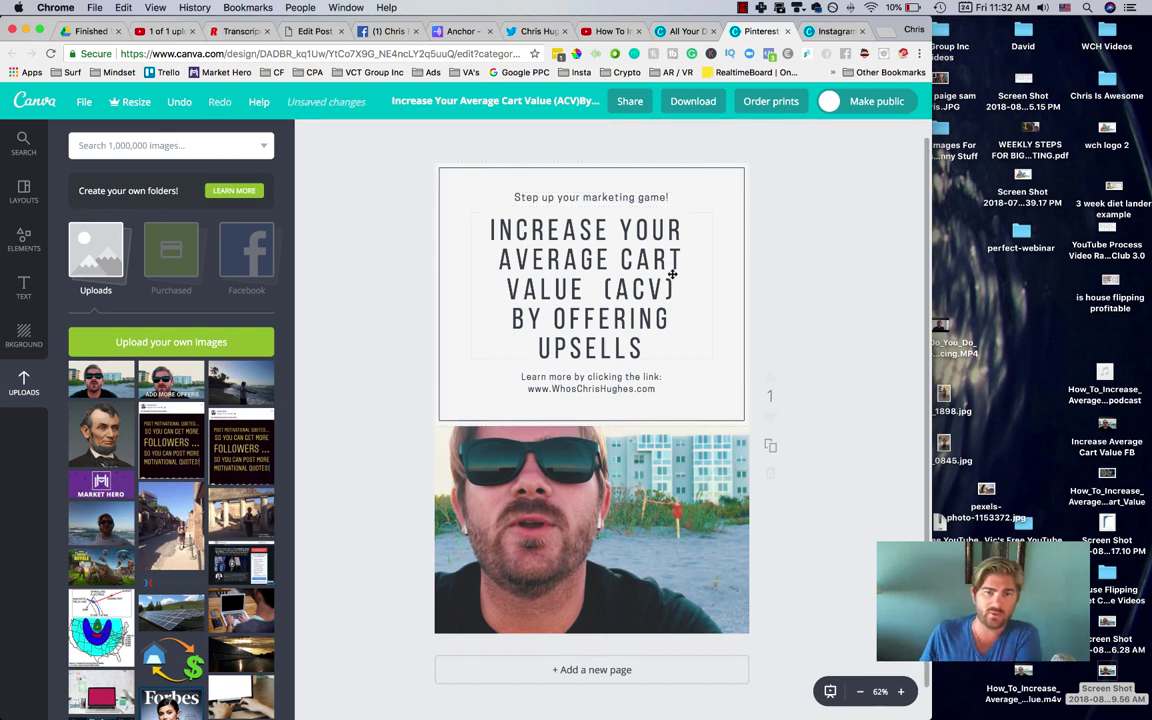
- Reframe the Pinterest photo to include the building beside the face and lower it to show the hair, widening the browser window too
double_click(519, 549)
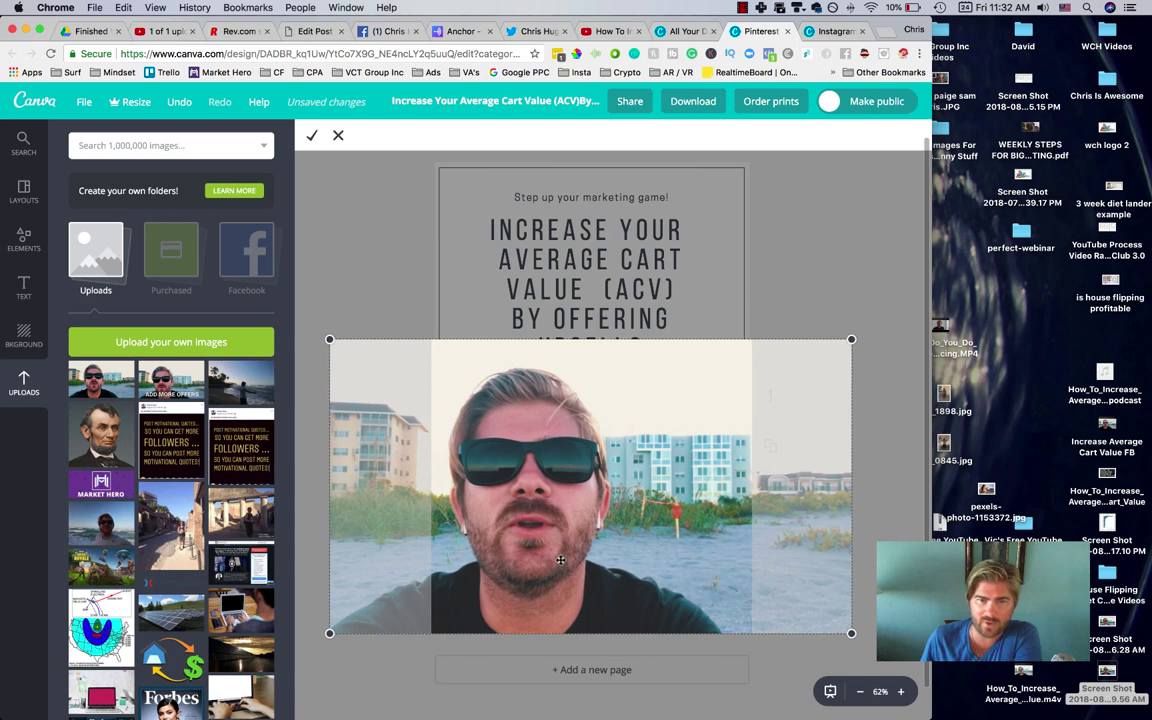
drag(386, 380, 488, 380)
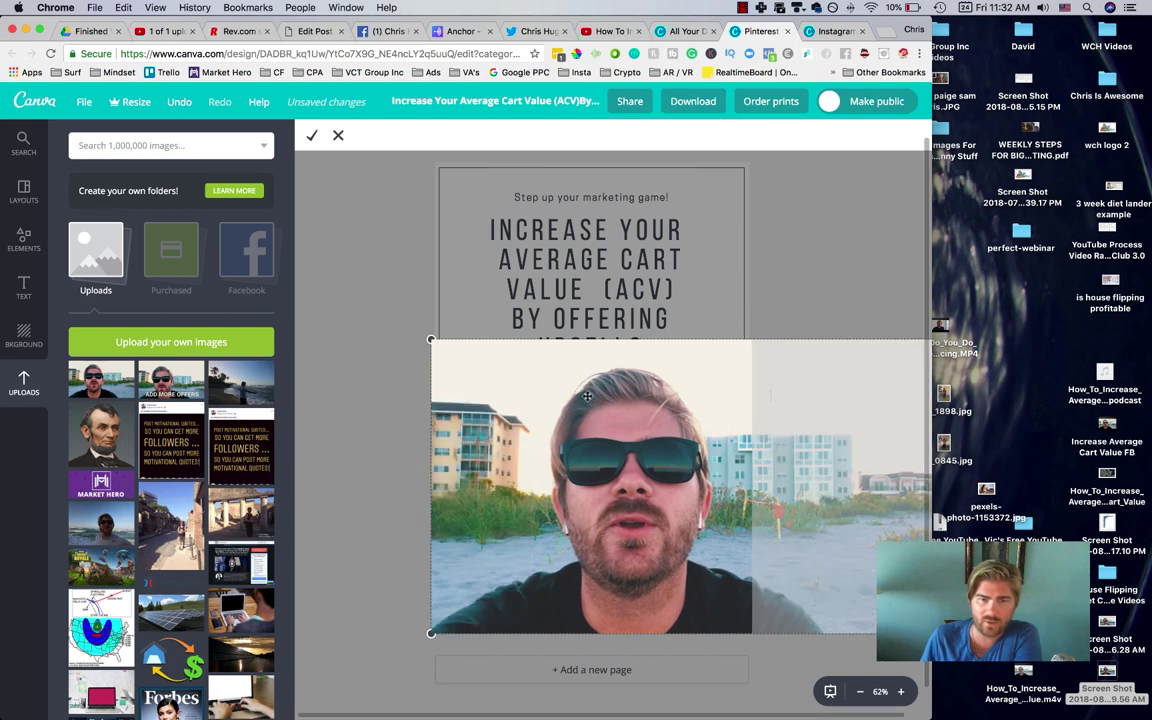
click(312, 135)
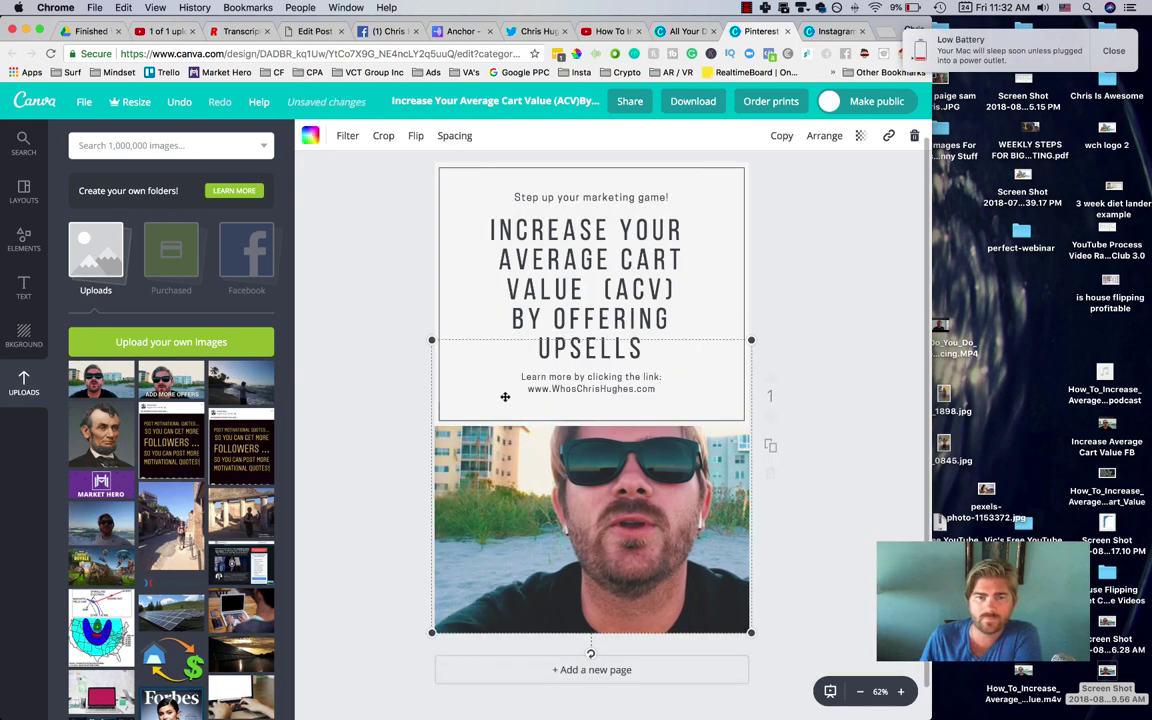
drag(504, 398, 566, 503)
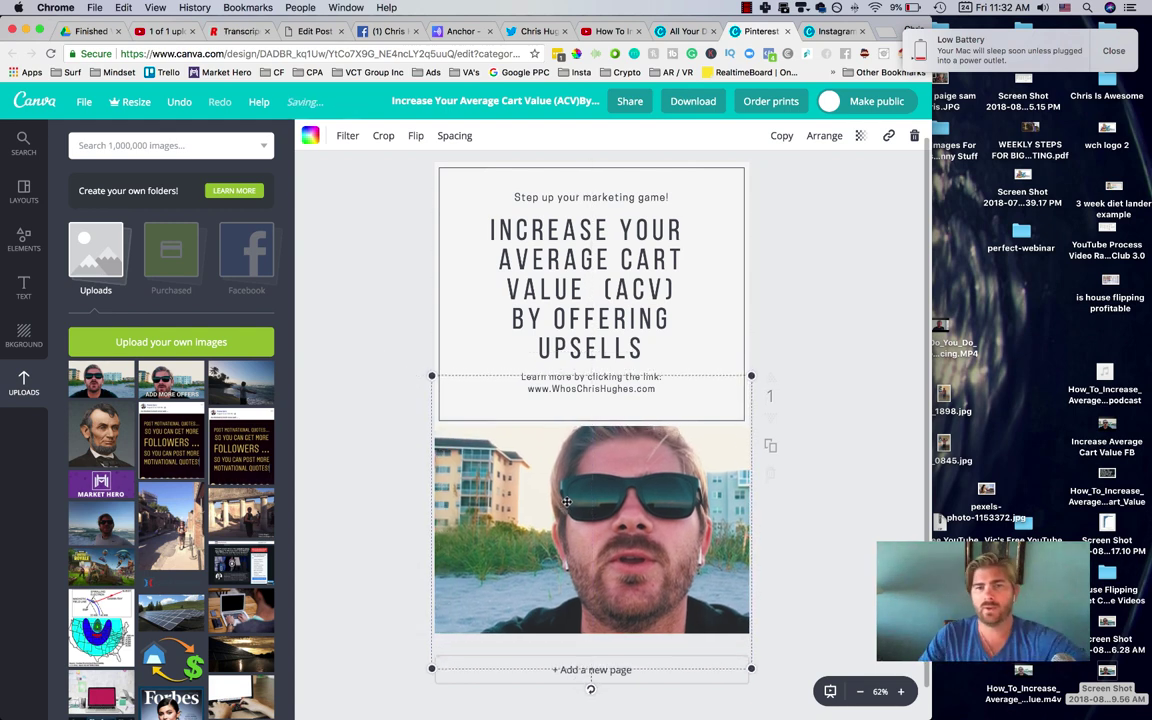
drag(934, 272, 1050, 270)
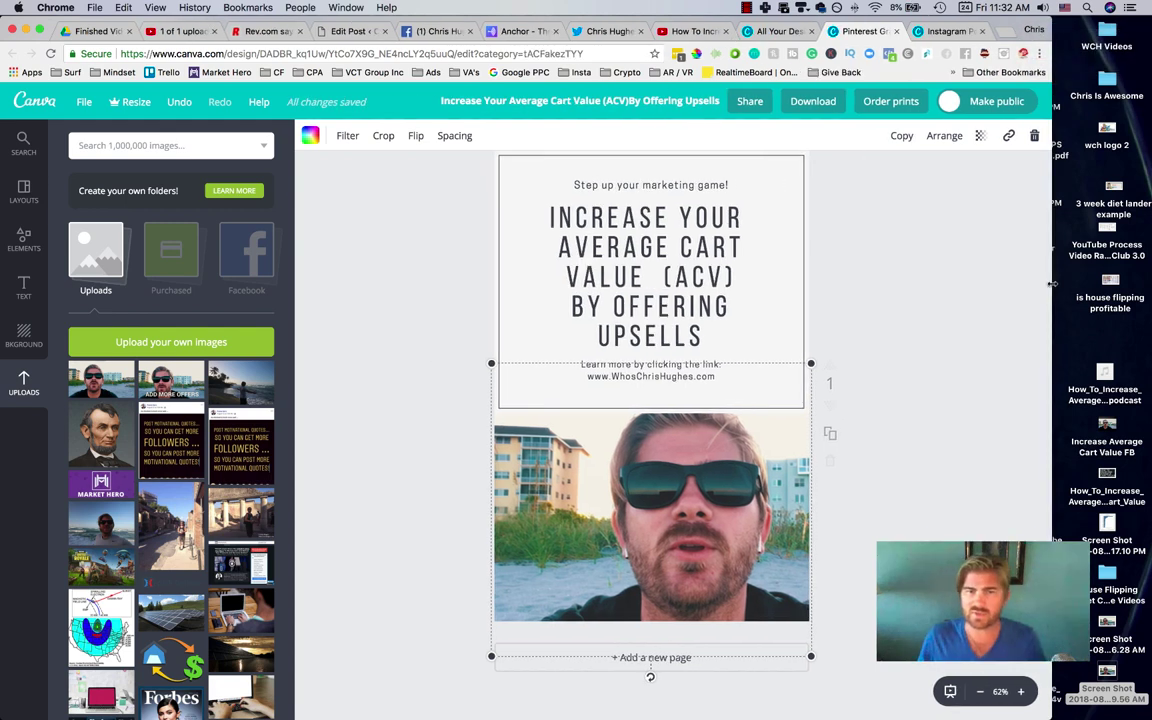
click(915, 263)
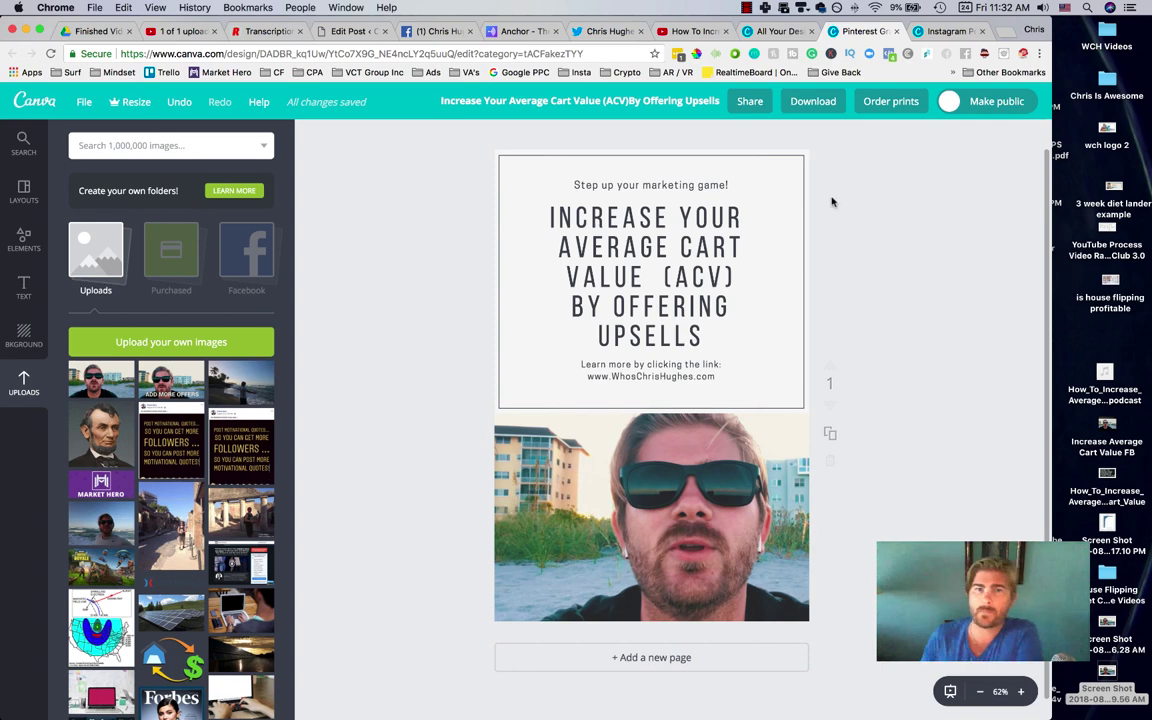
- Create a YouTube Thumbnail design and apply the "Everyday Makeup Tutorial" layout to it
click(940, 31)
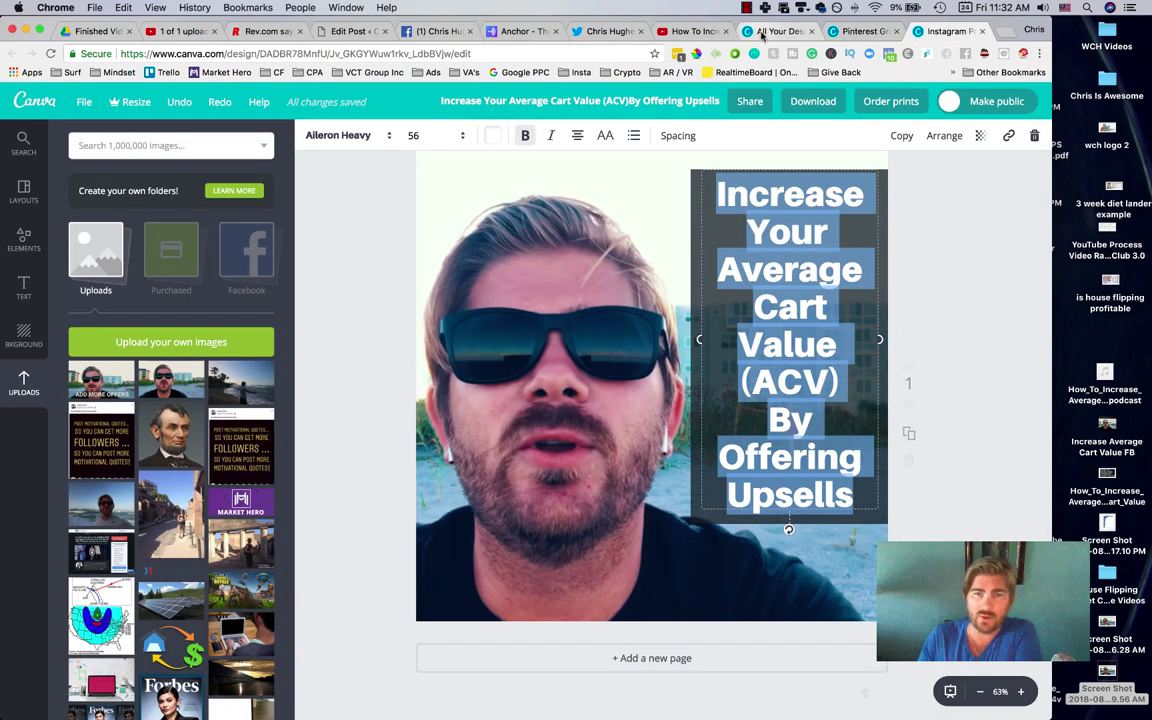
click(775, 31)
click(418, 243)
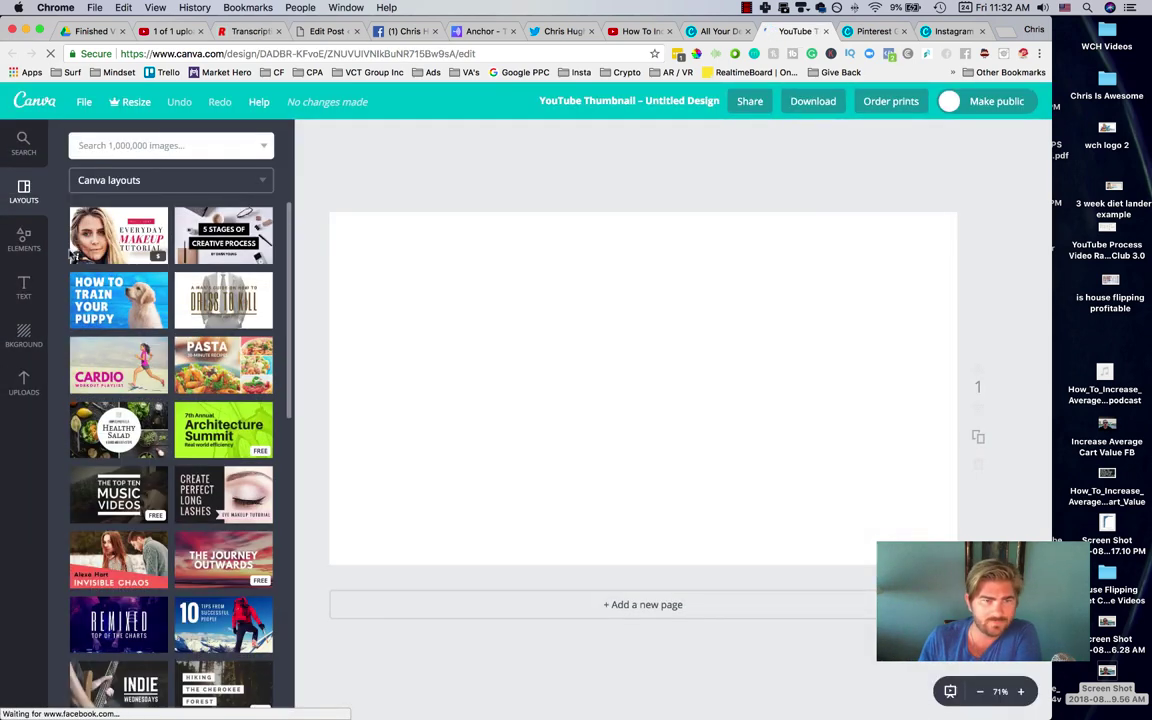
click(95, 218)
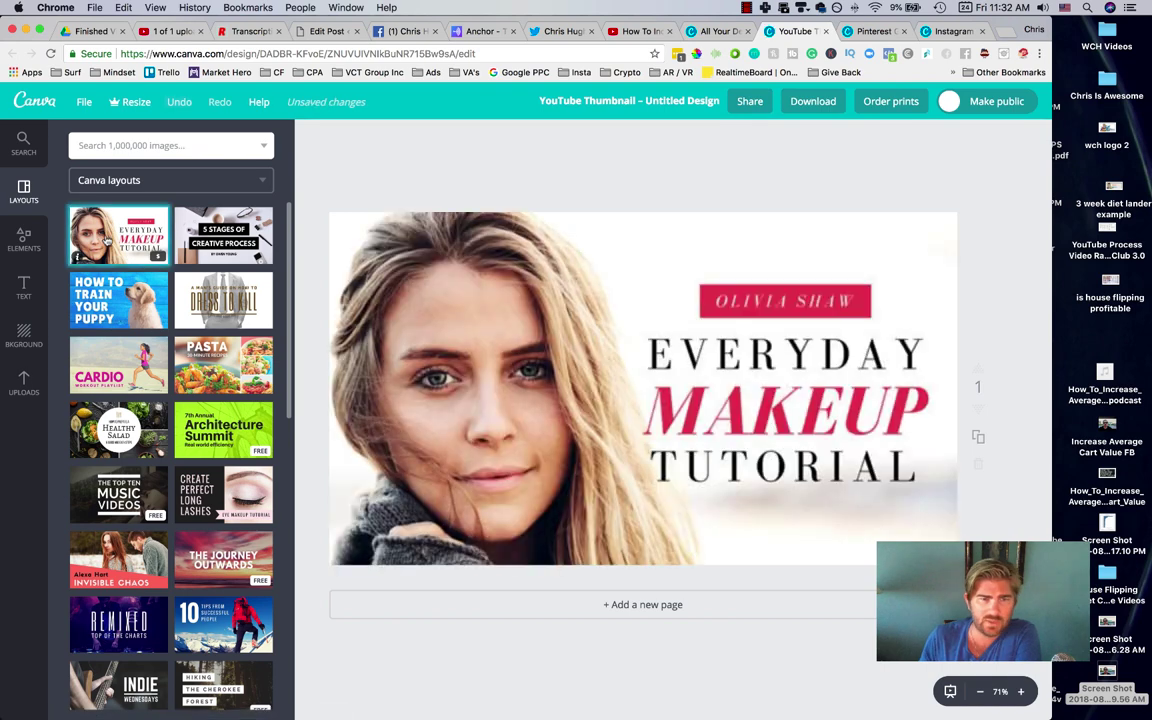
- Replace the thumbnail's photo with the caption-free video frame and put the creator's name in the red label
click(25, 372)
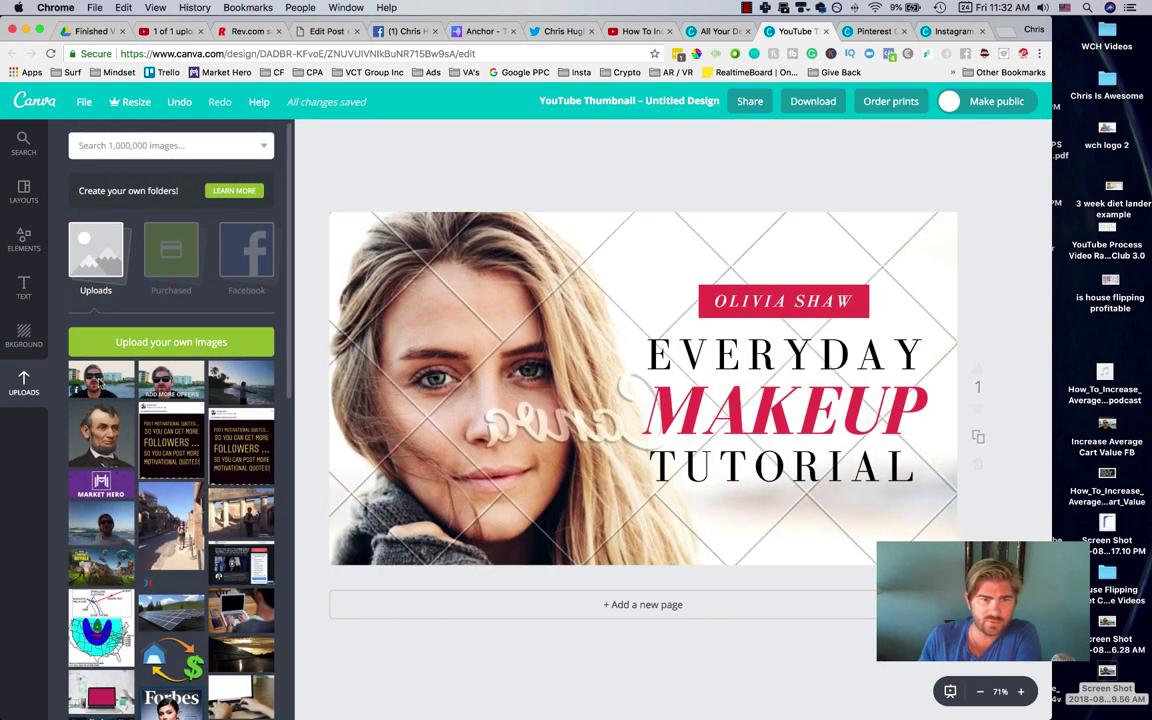
drag(100, 383, 700, 360)
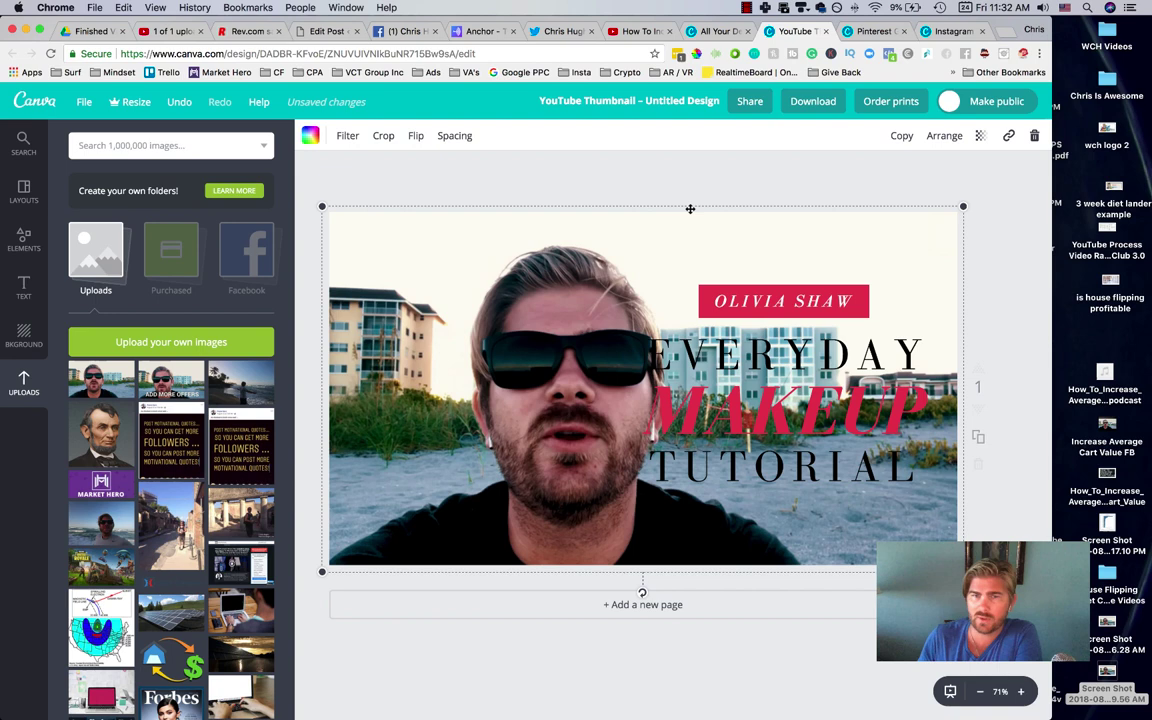
click(764, 290)
key(super+a)
text(C)
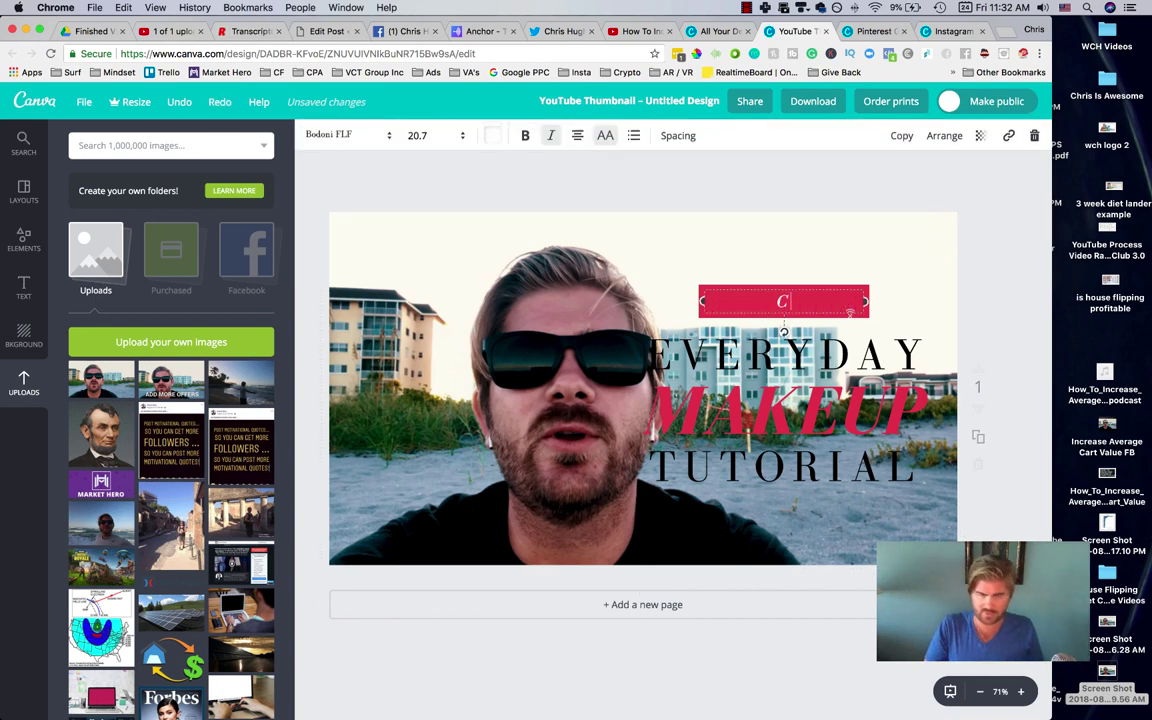
text(HRIS HUGHES)
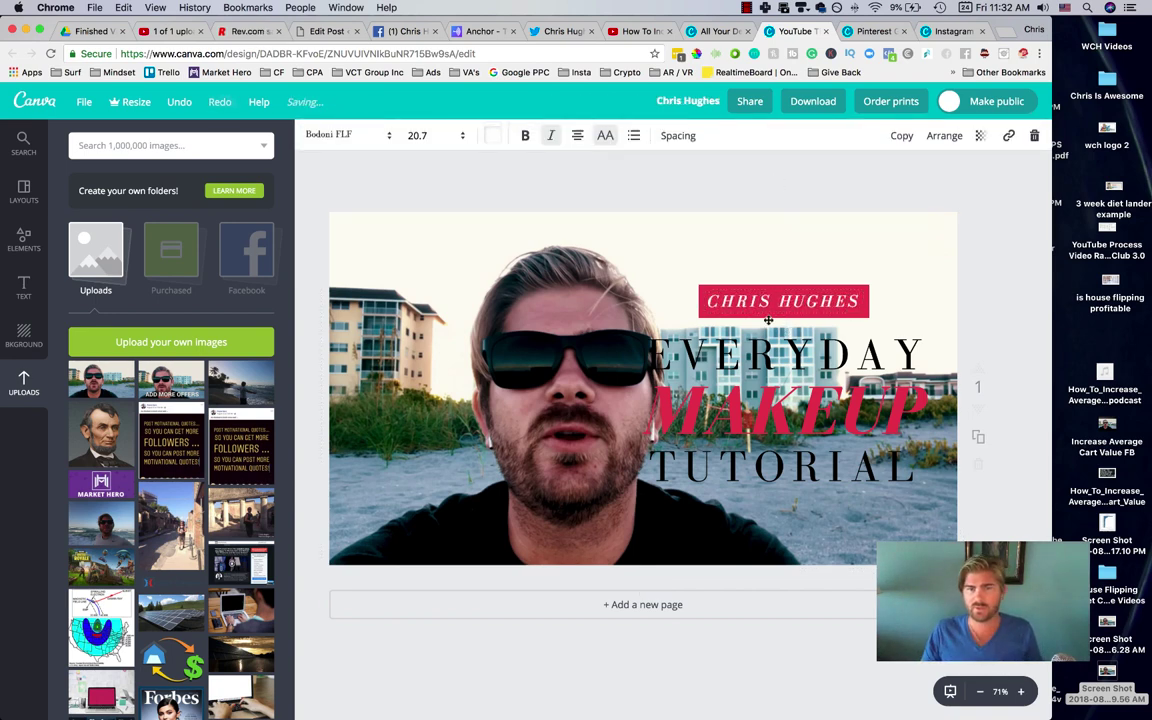
- Move the name label and the three heading lines together into the thumbnail's upper-right corner, clear of the face
drag(615, 253, 825, 355)
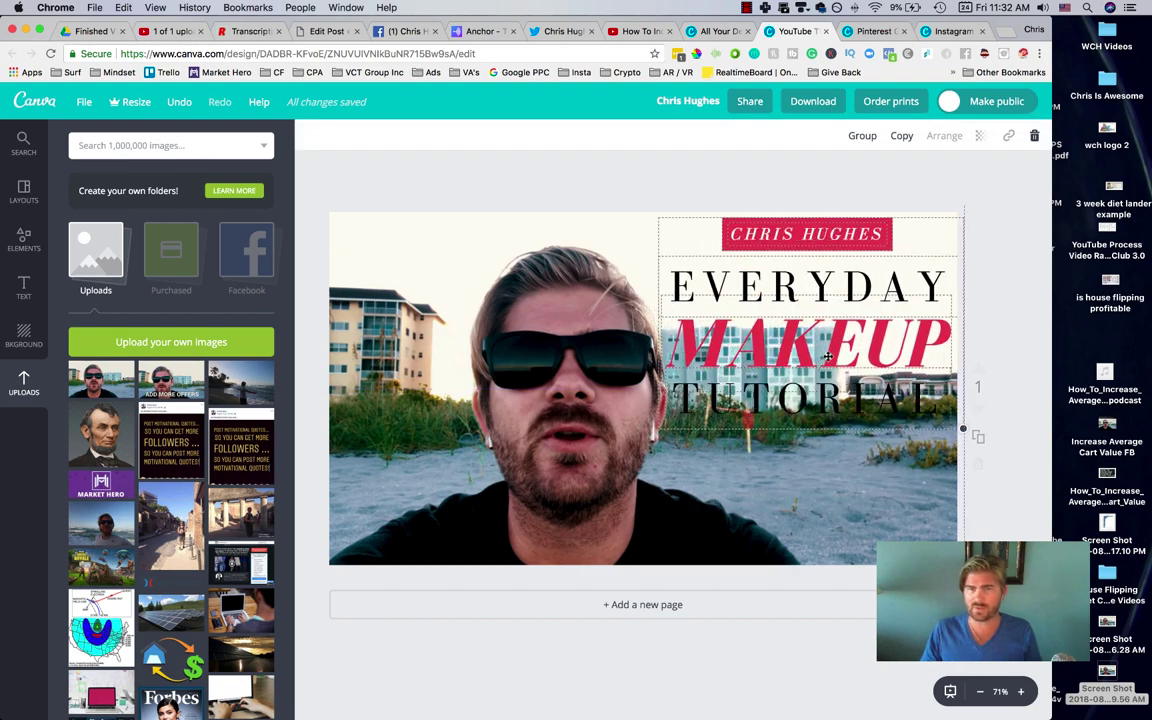
click(708, 166)
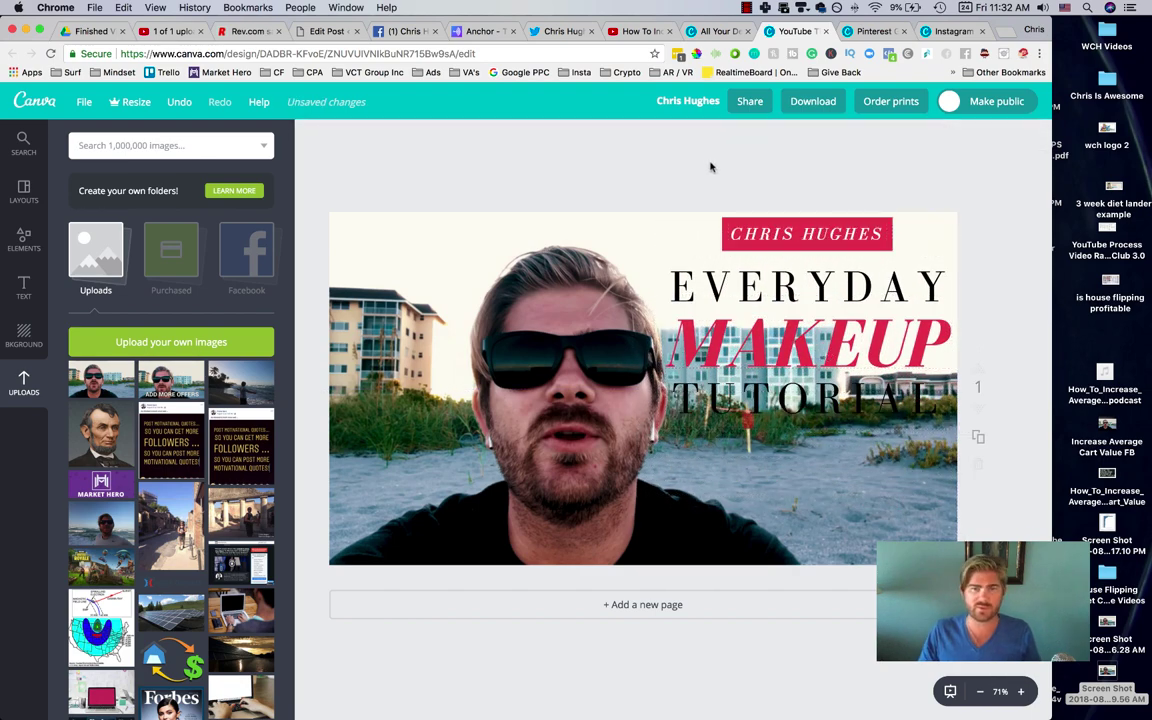
double_click(525, 353)
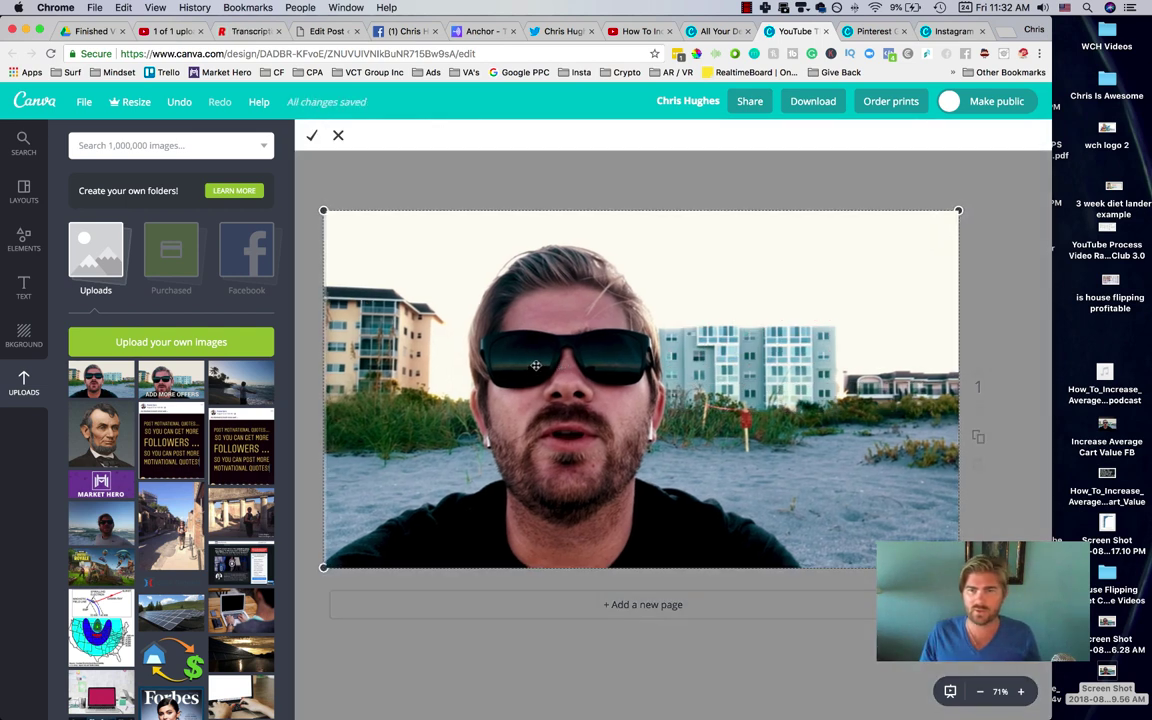
click(312, 136)
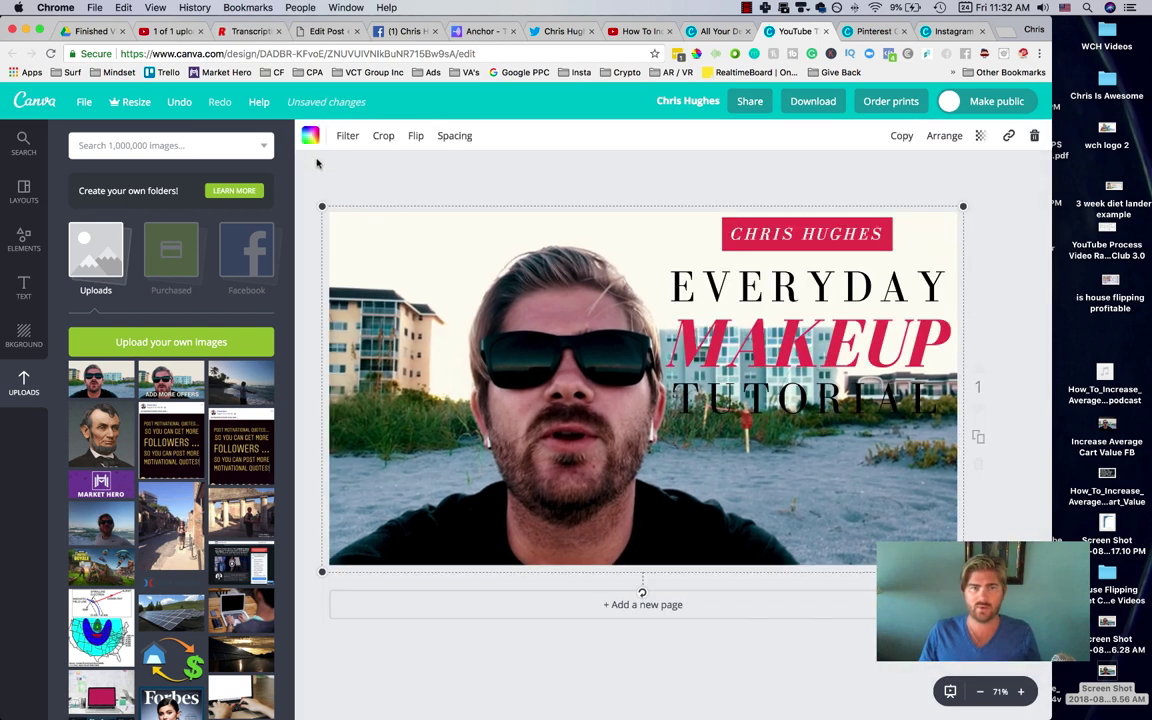
click(319, 159)
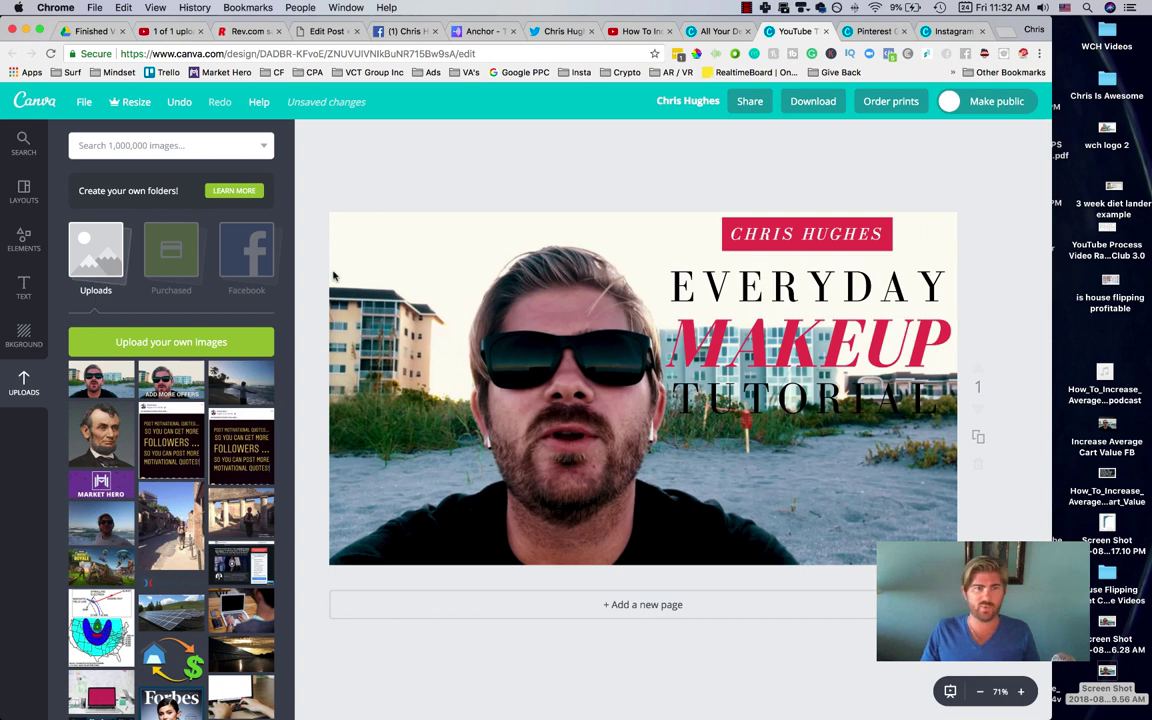
- Add a solid square shape over the thumbnail's heading area and colour it medium grey
click(28, 251)
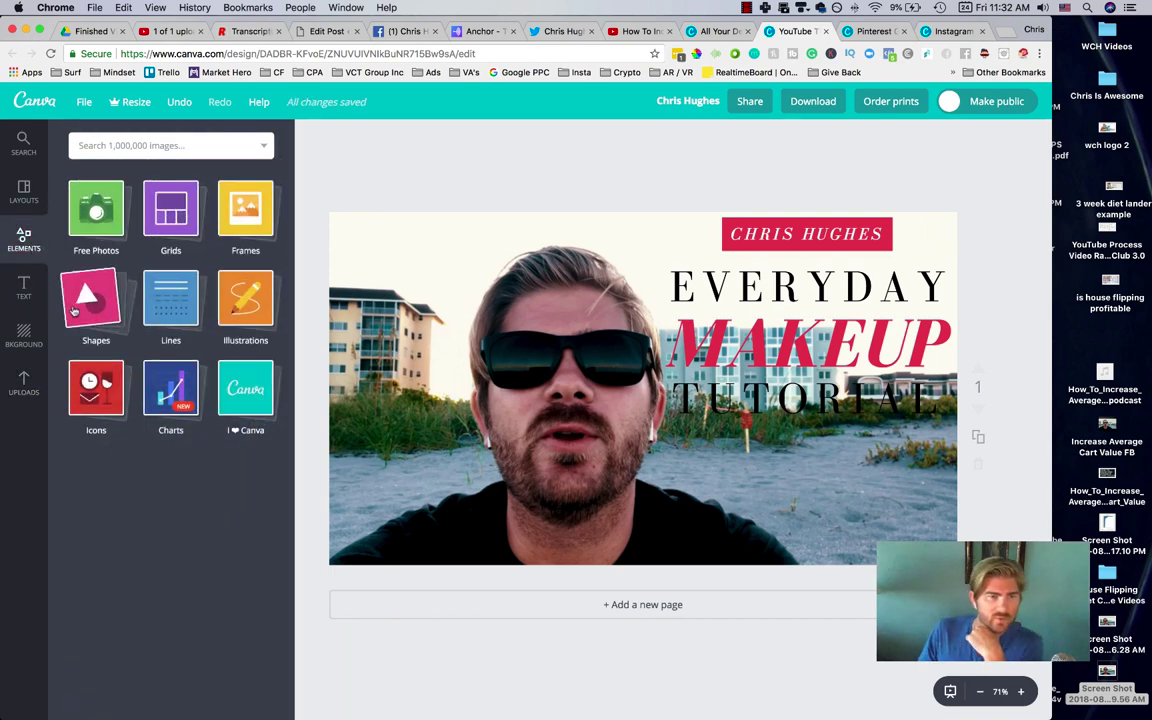
click(73, 311)
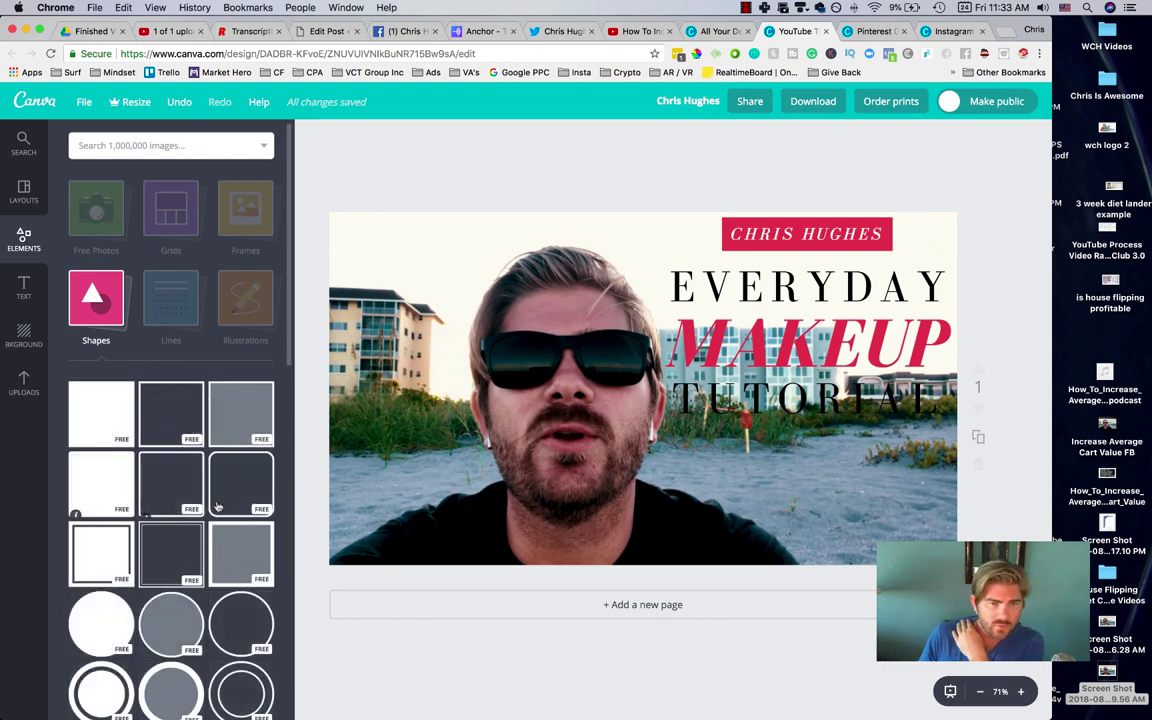
drag(128, 421, 815, 388)
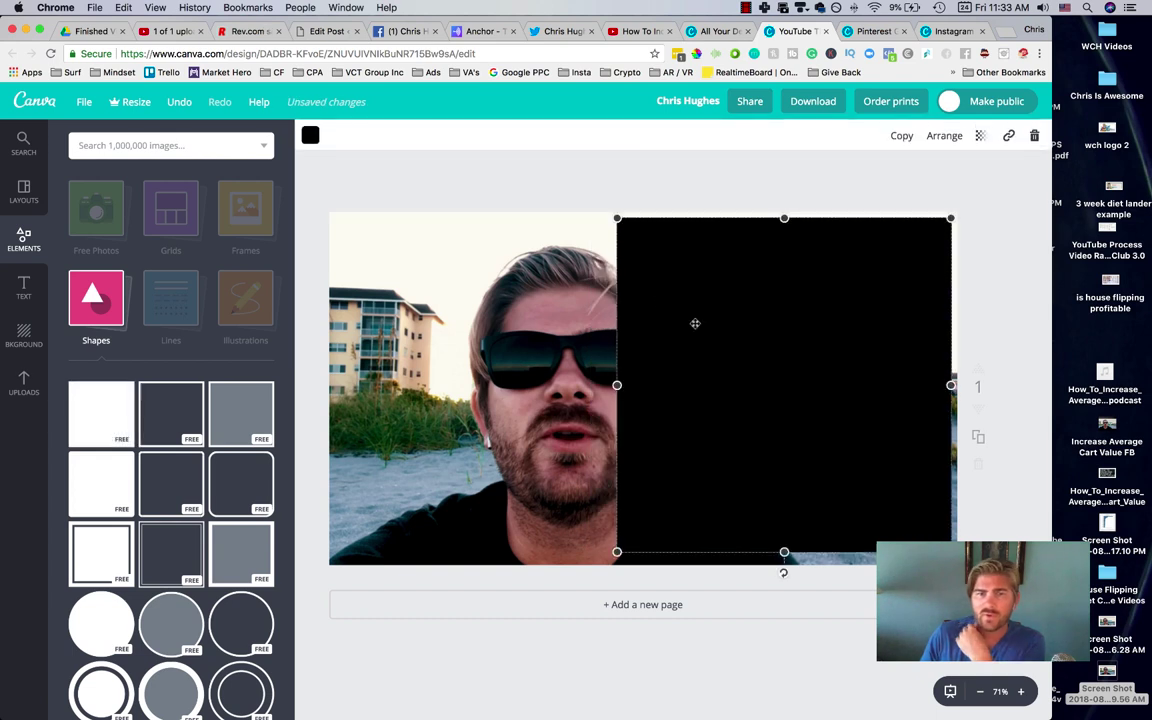
click(310, 135)
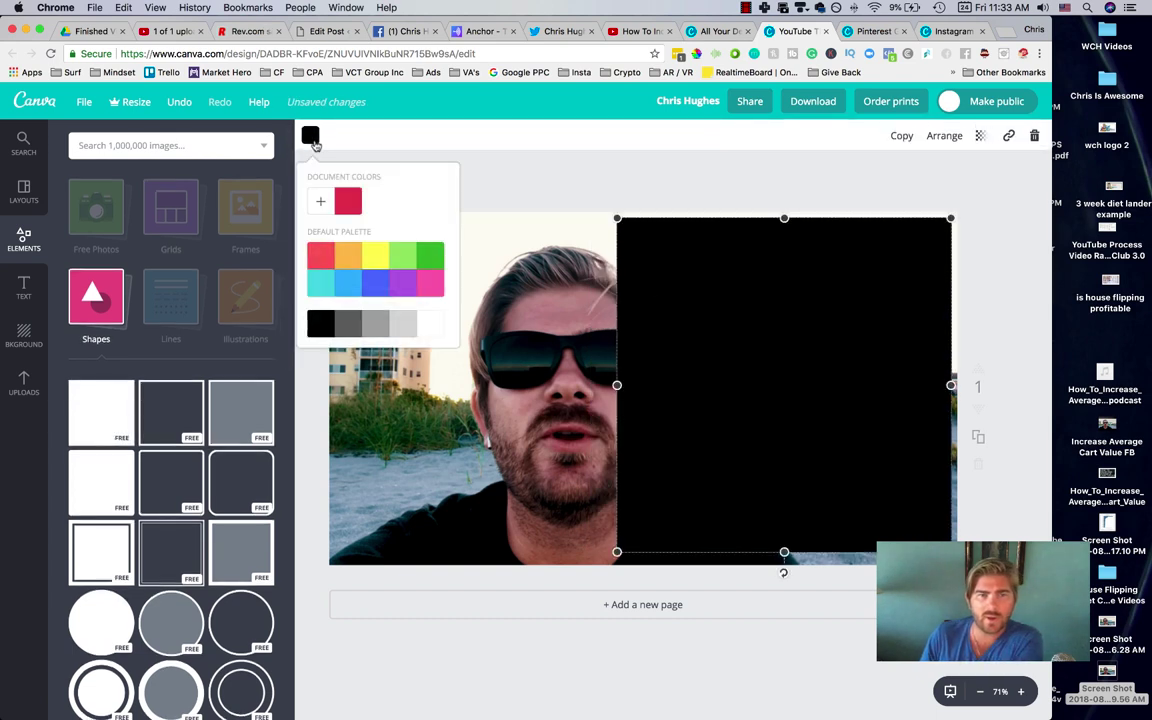
click(377, 325)
- Send the grey square back behind the name label and all three heading lines, keeping it in front of the photo
click(944, 136)
click(927, 197)
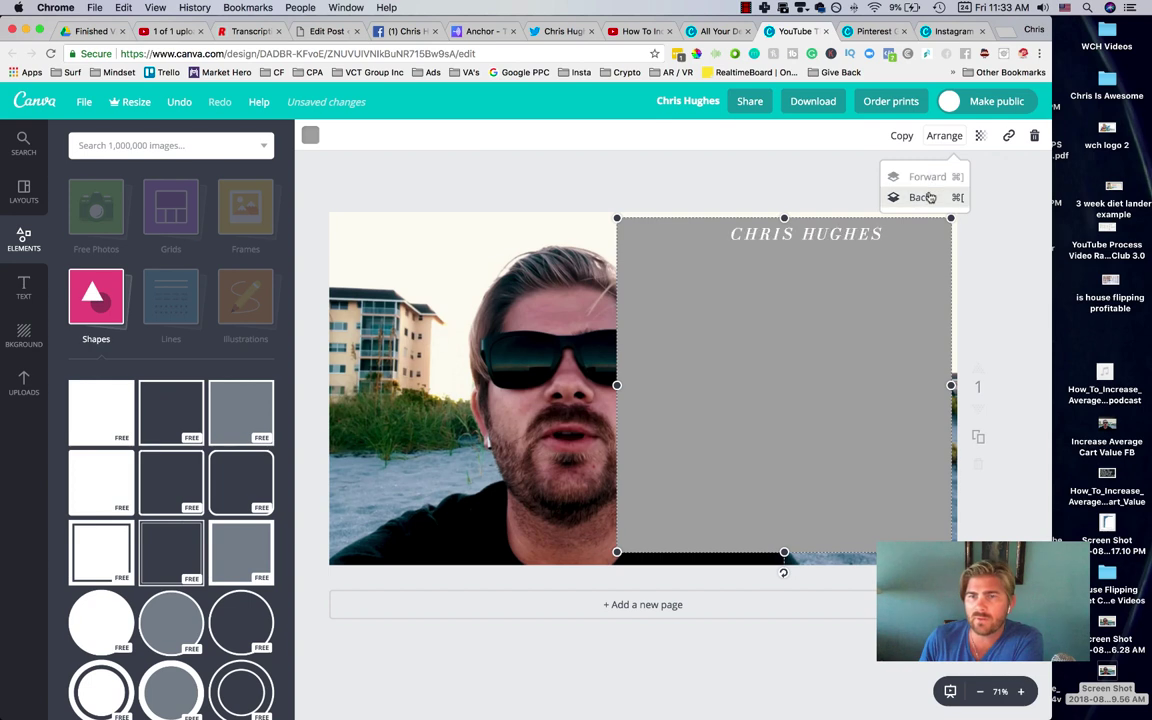
click(928, 198)
click(928, 198)
click(928, 198)
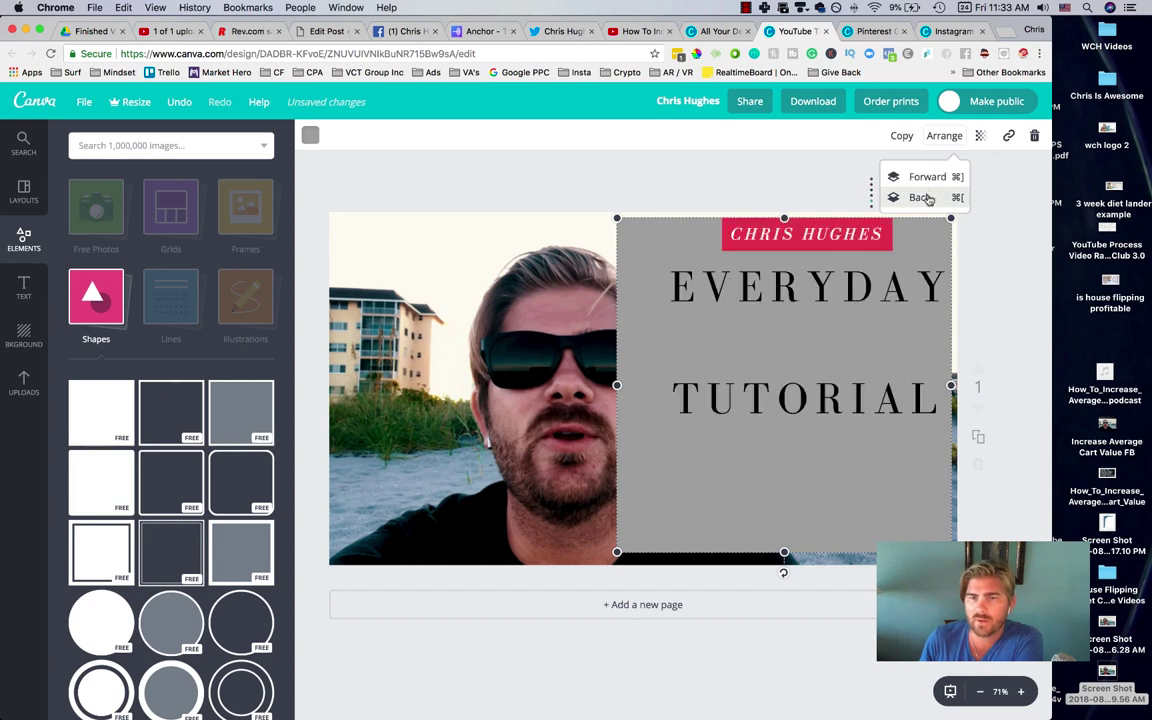
click(928, 199)
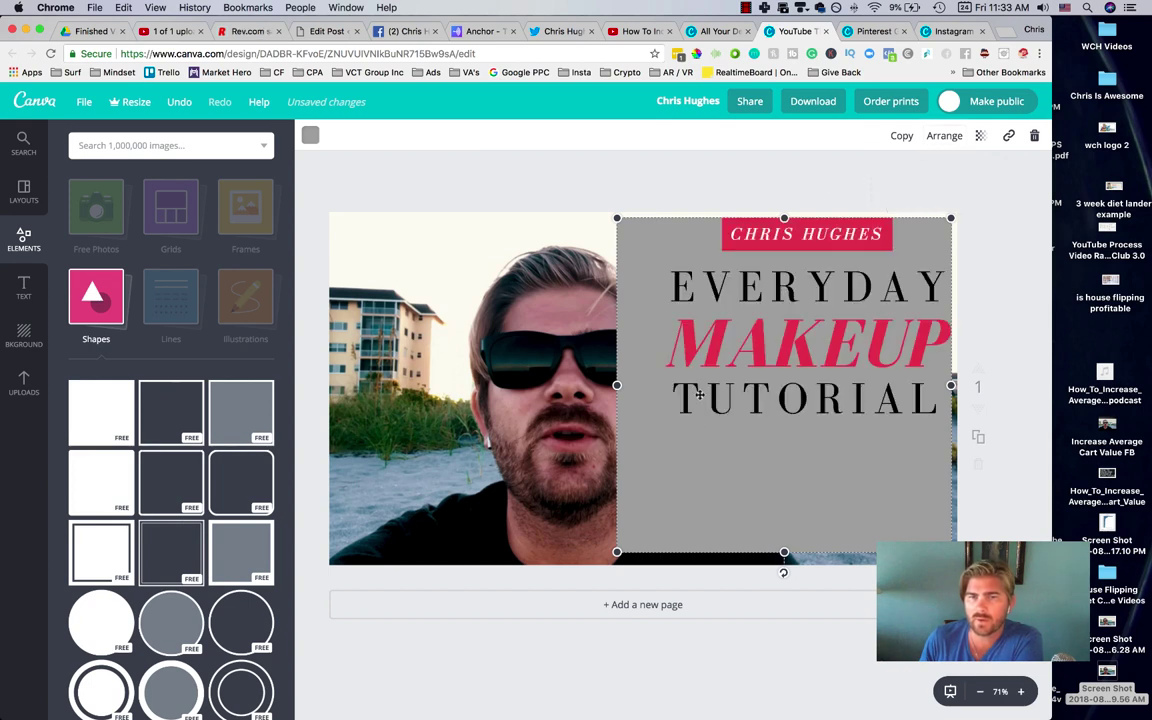
- Resize the grey box to sit beside the face and just enclose the heading, flush with the thumbnail's upper-right corner
drag(619, 387, 659, 386)
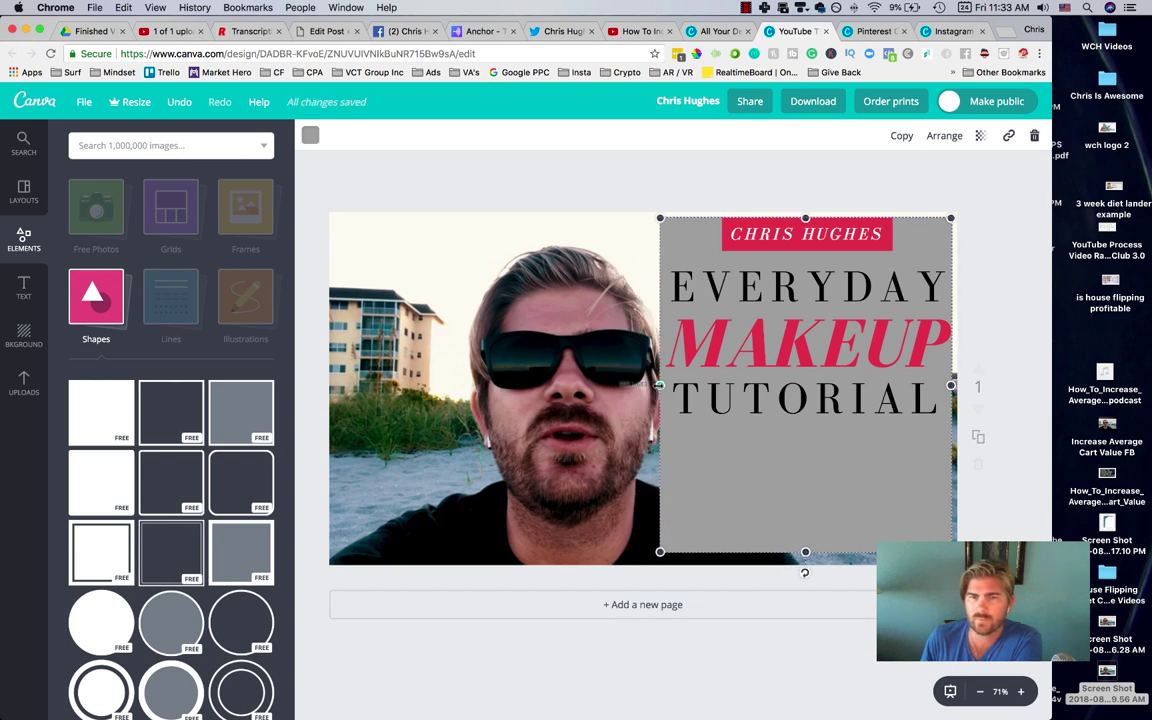
drag(805, 552, 805, 441)
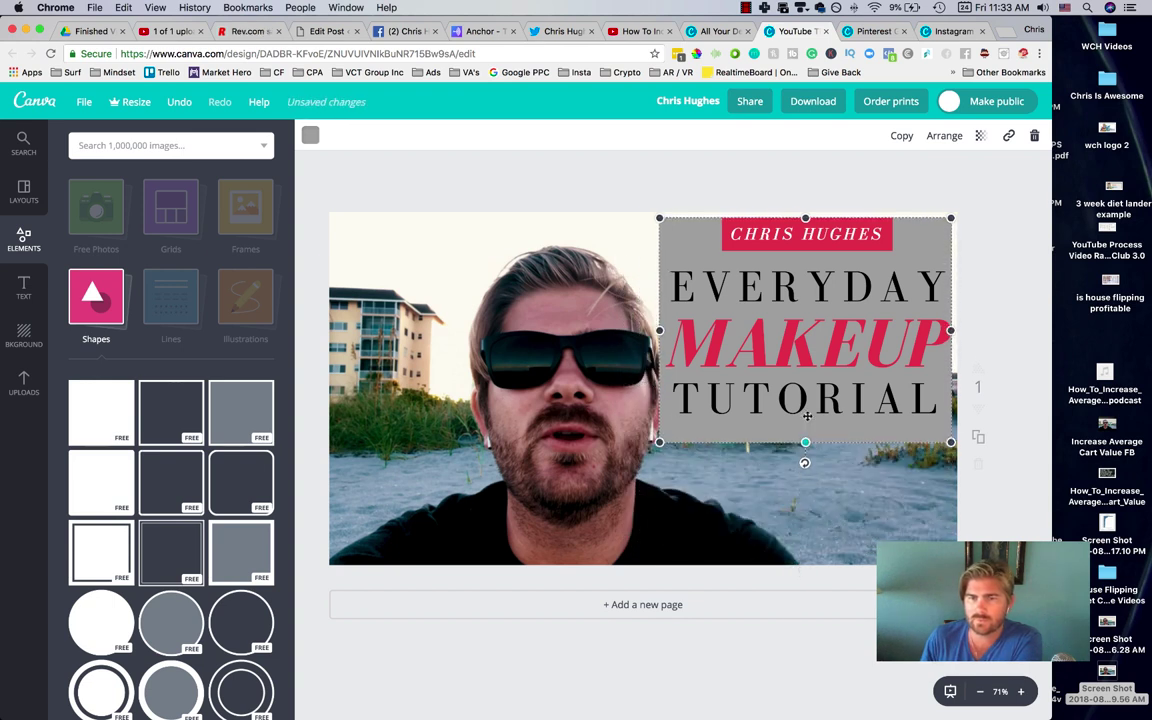
drag(805, 217, 805, 212)
drag(675, 232, 675, 243)
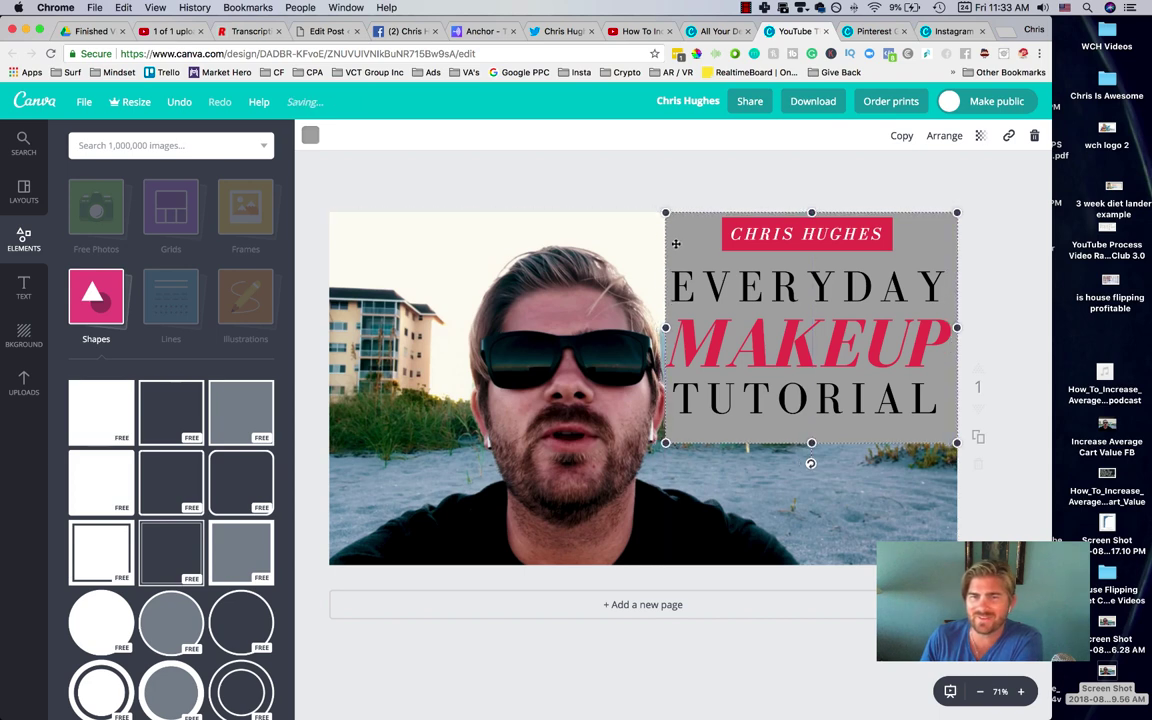
- Replace the thumbnail's first heading line "EVERYDAY" with "INCREASE"
click(727, 284)
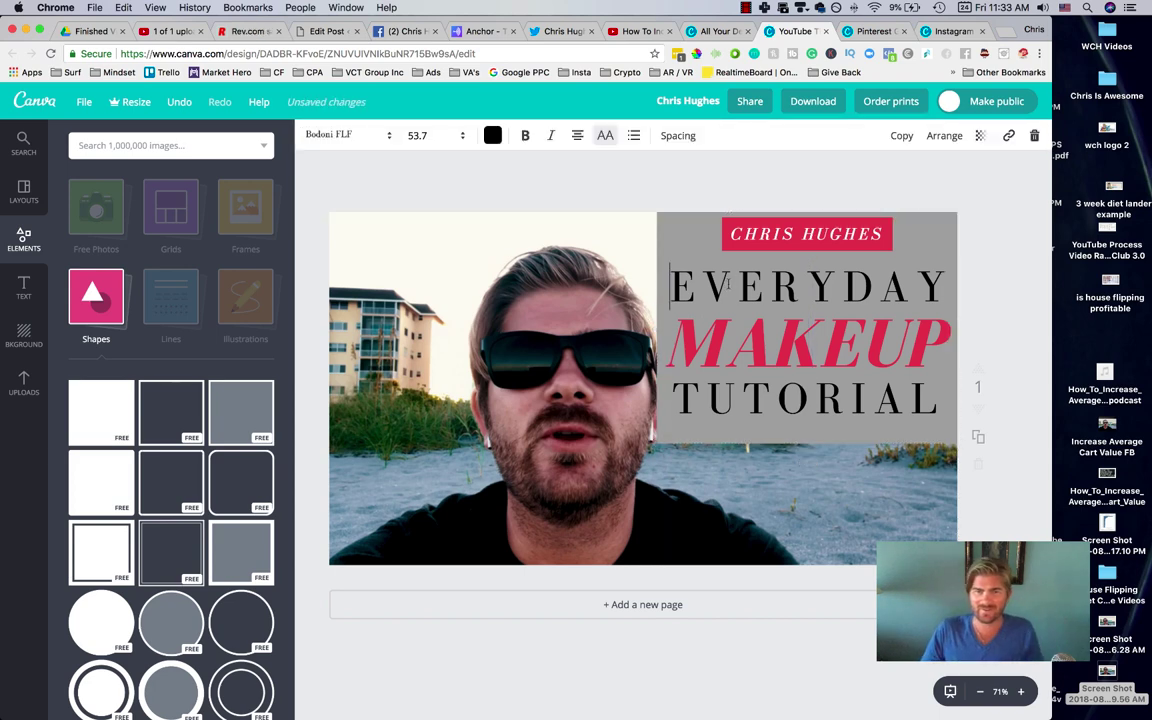
text(INCREASE)
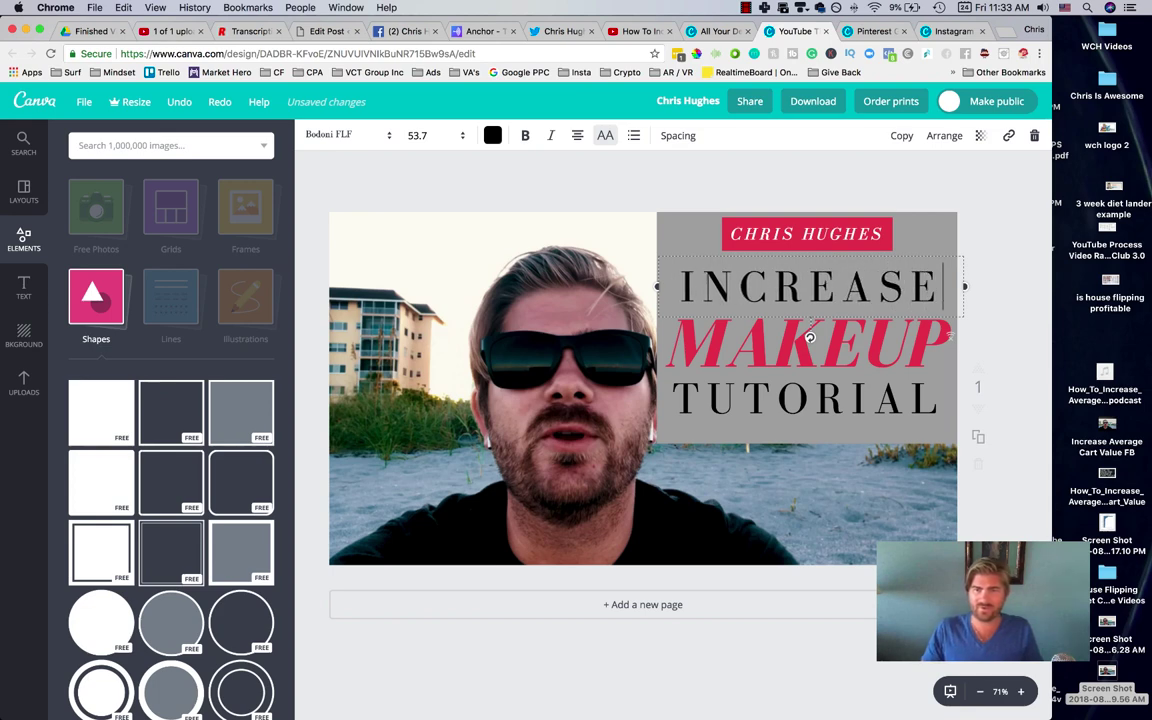
- Replace the thumbnail's second heading line "MAKEUP" with "CART VALUE" and set its font size to 56
double_click(742, 351)
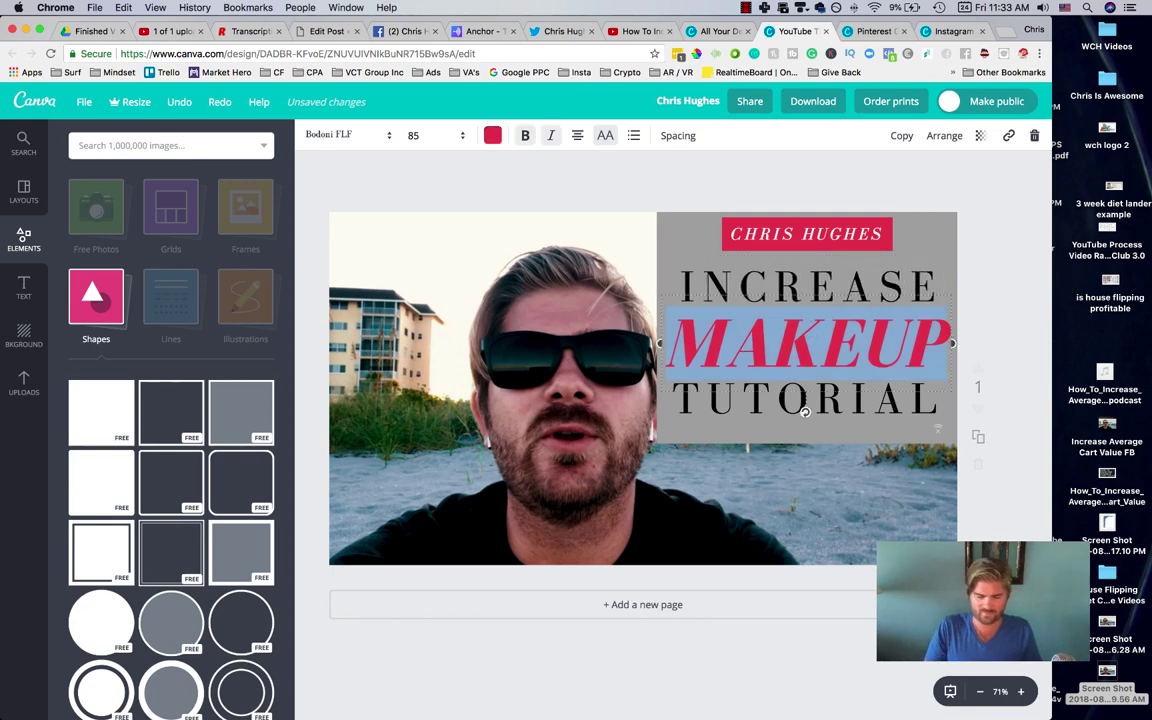
text(CART VALUE)
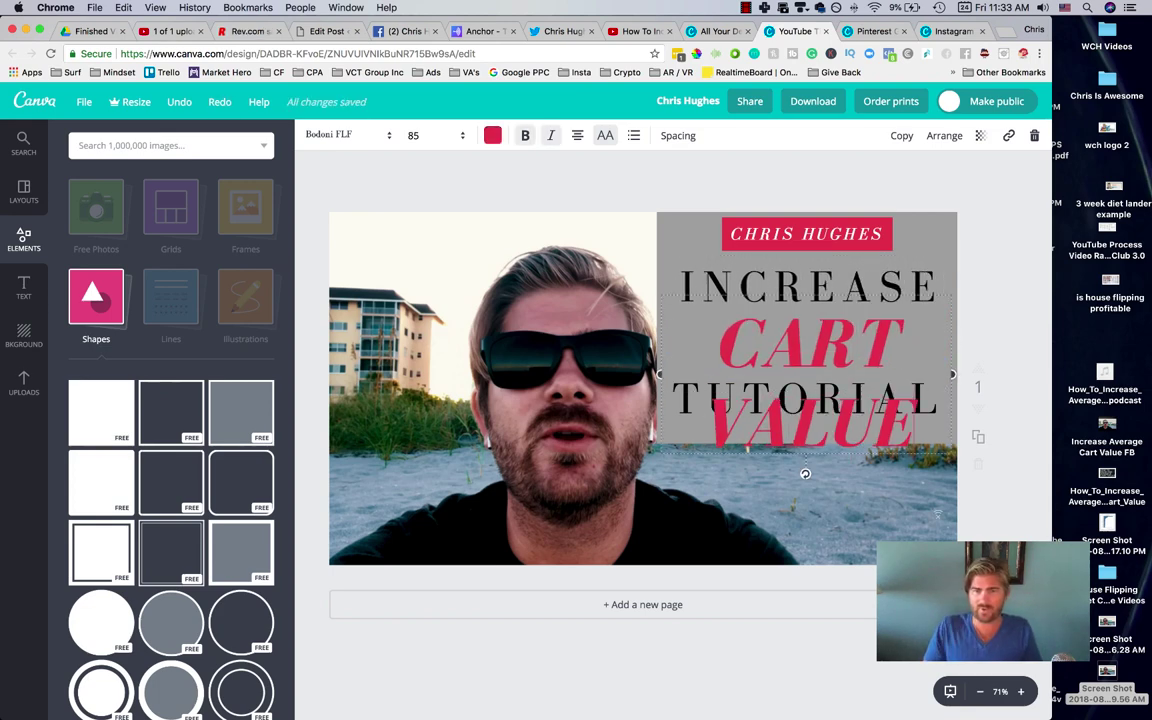
key(ctrl+a)
click(415, 135)
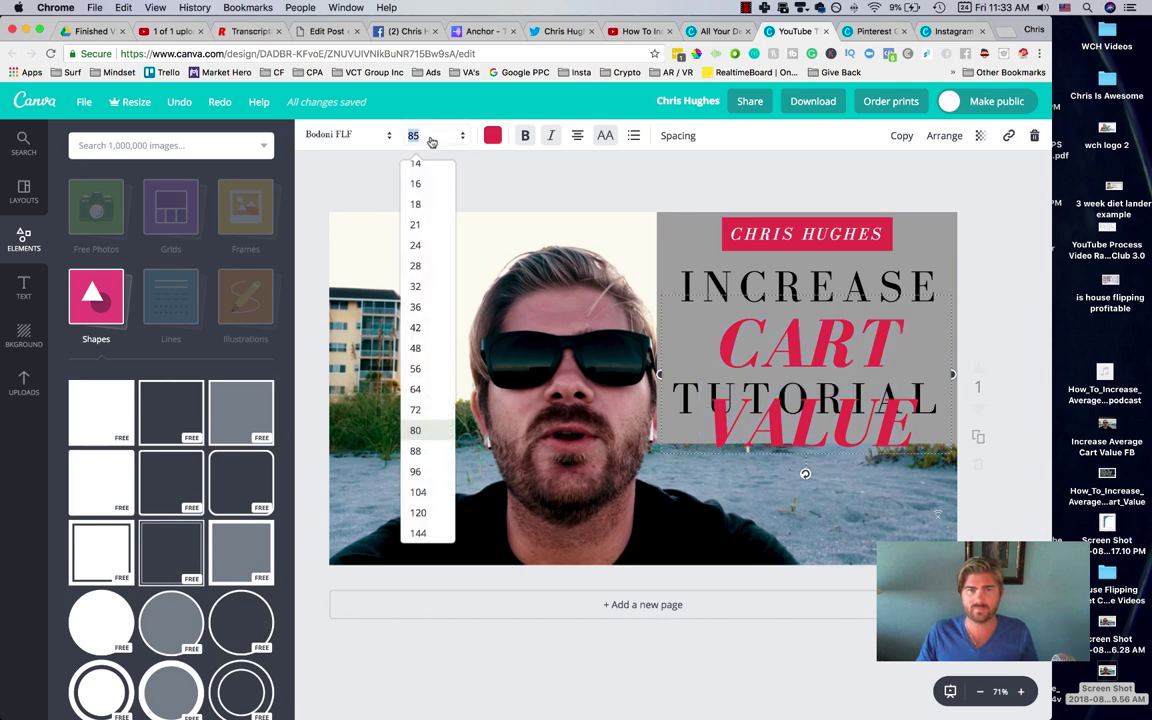
click(415, 369)
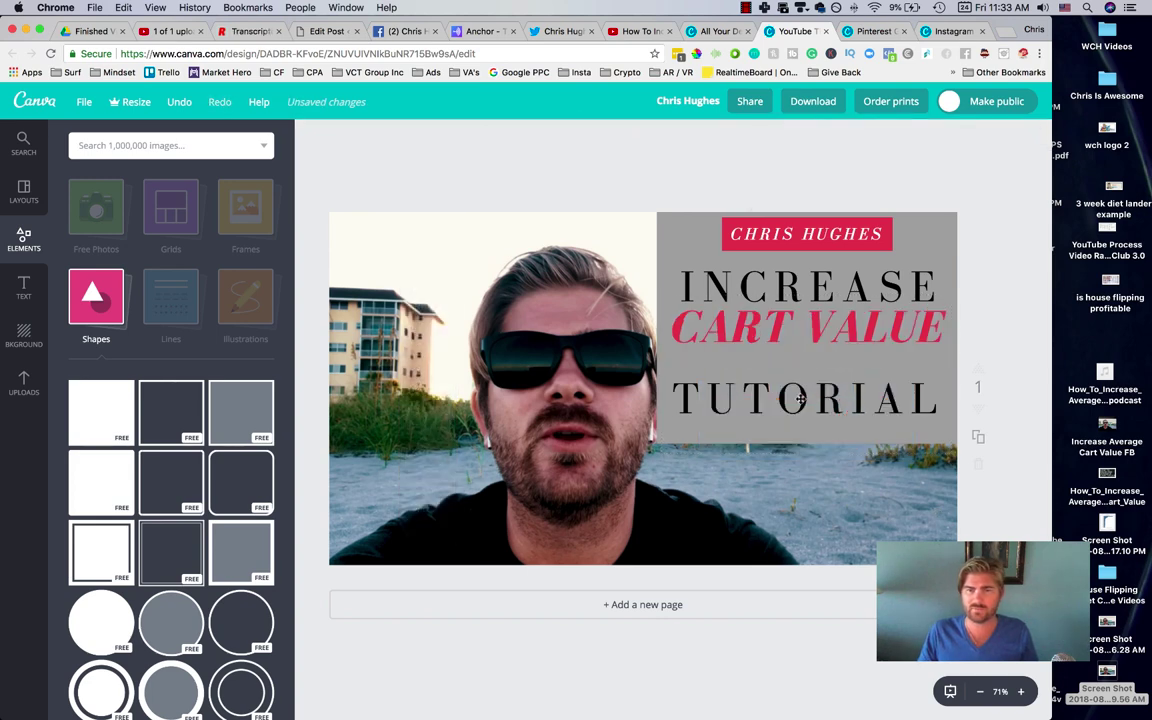
- Replace the third heading line "TUTORIAL" with "SIMPLE WAY" and move it up to sit directly beneath "CART VALUE" inside the grey box
double_click(805, 398)
text(SIMPLE WAY)
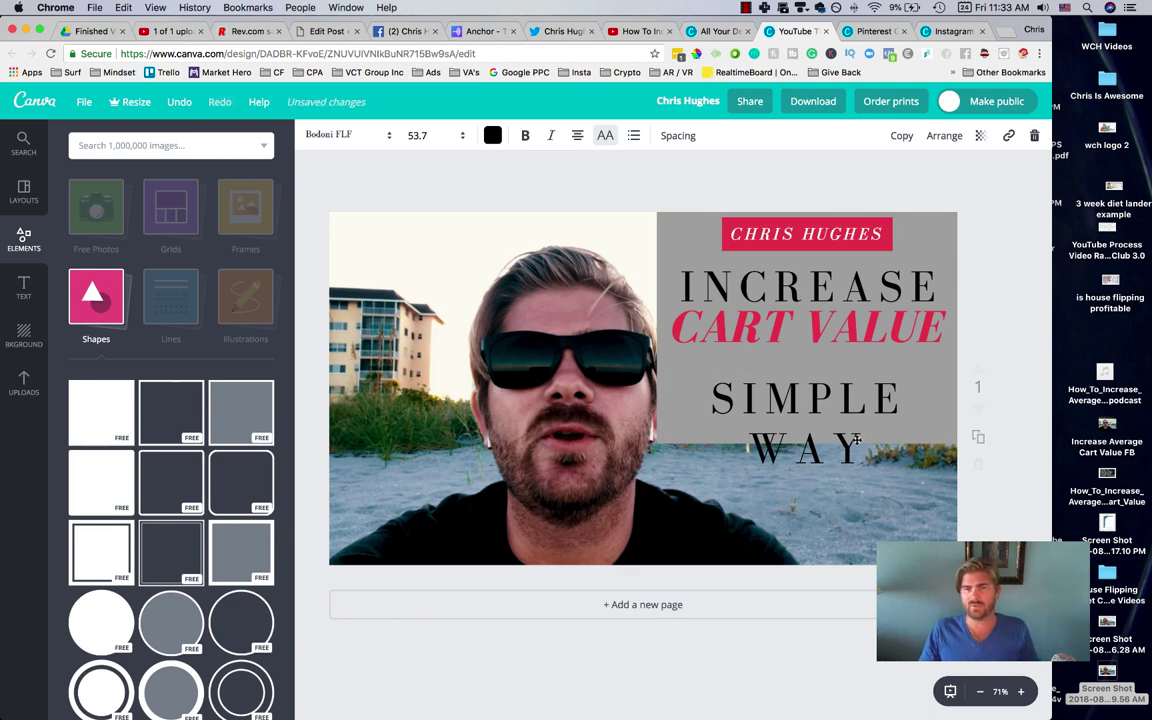
drag(836, 422, 836, 395)
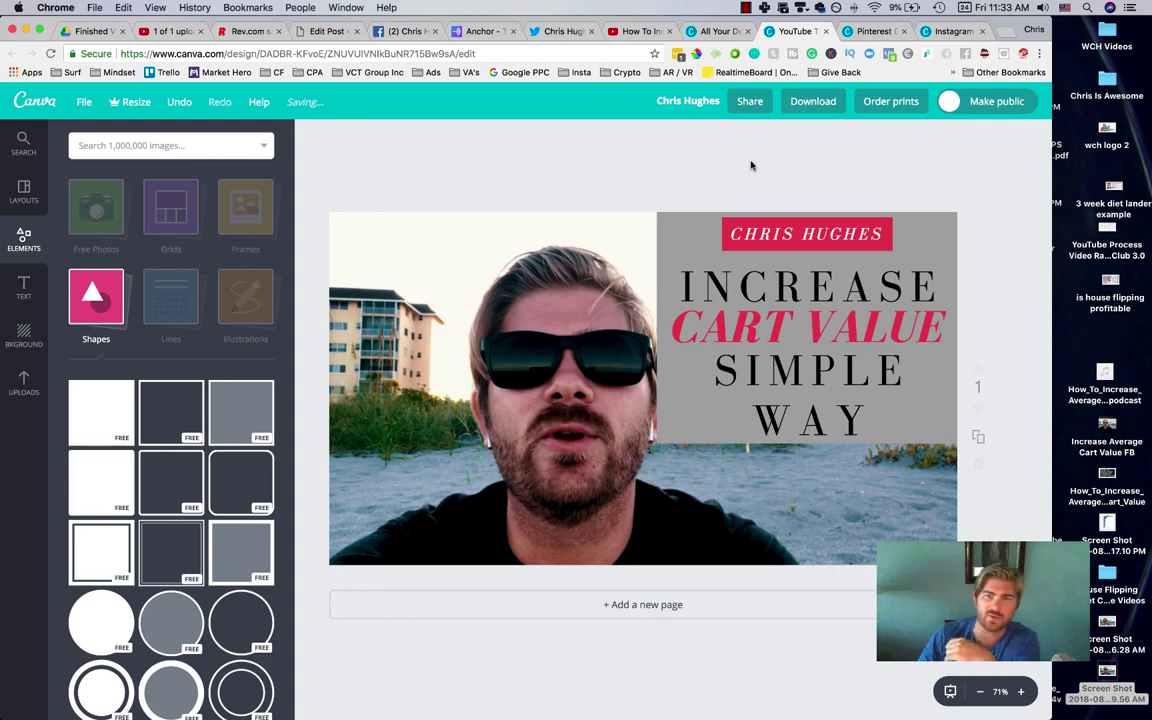
- Upload the desktop image How_To_Increase_Average_Cart_Value as the custom thumbnail on the video's YouTube upload page
click(168, 31)
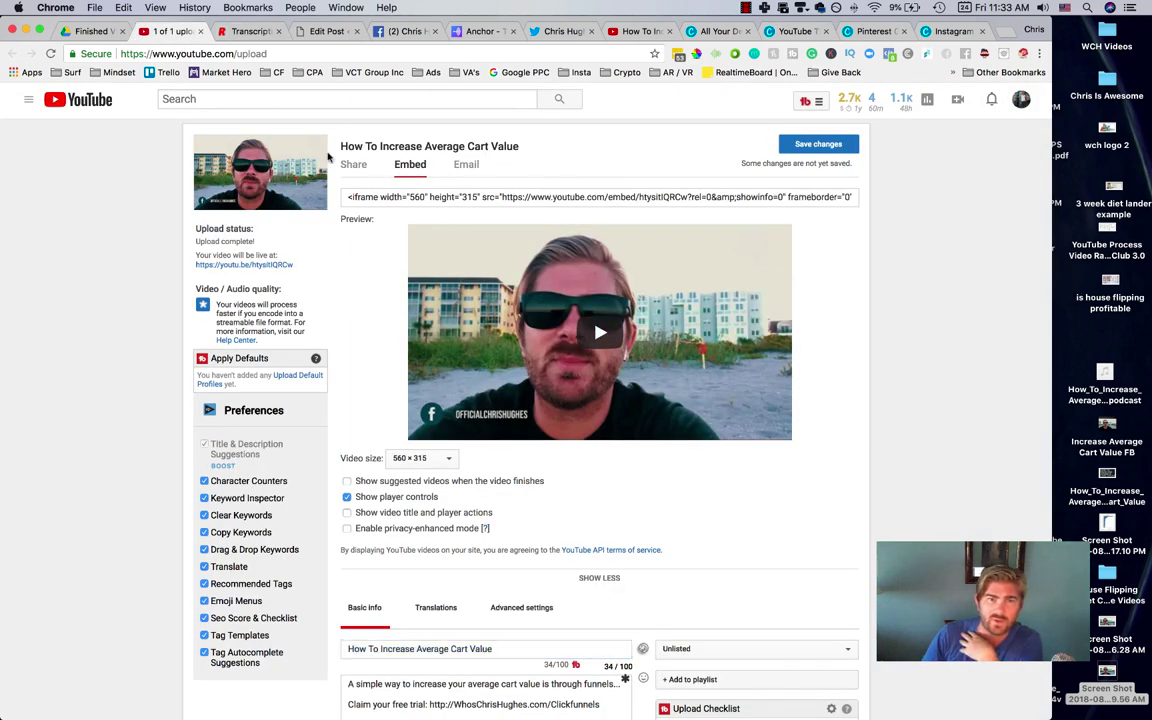
click(360, 170)
scroll(362, 173, down, 10)
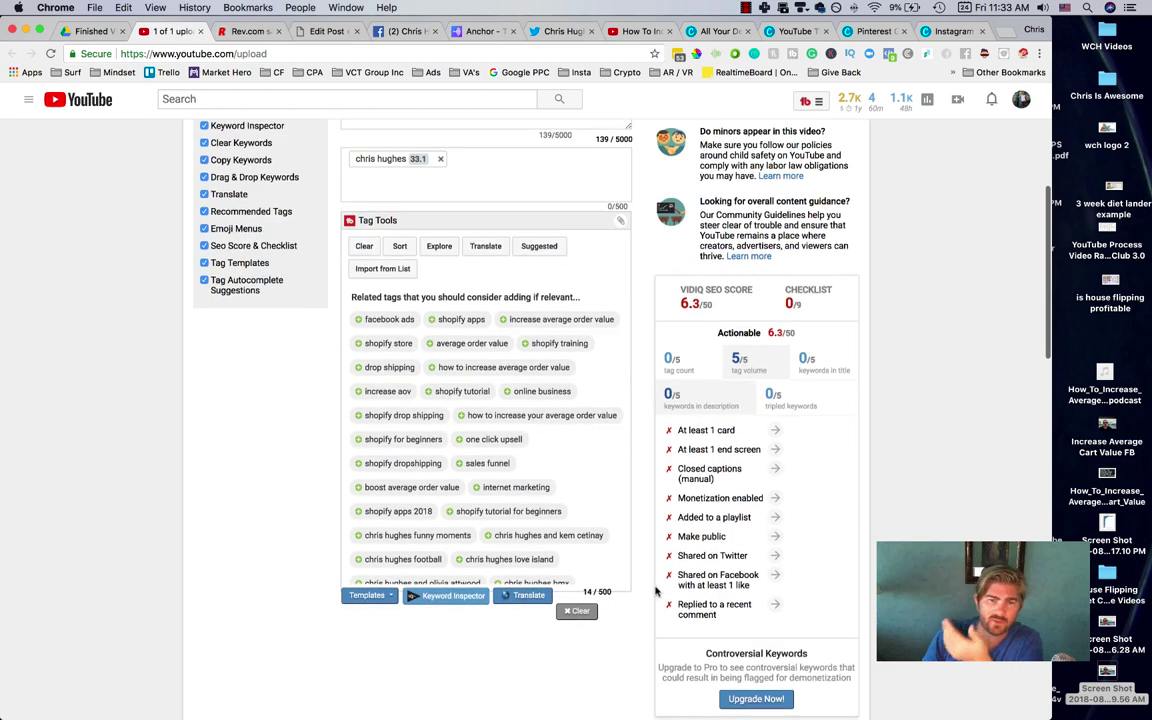
click(652, 617)
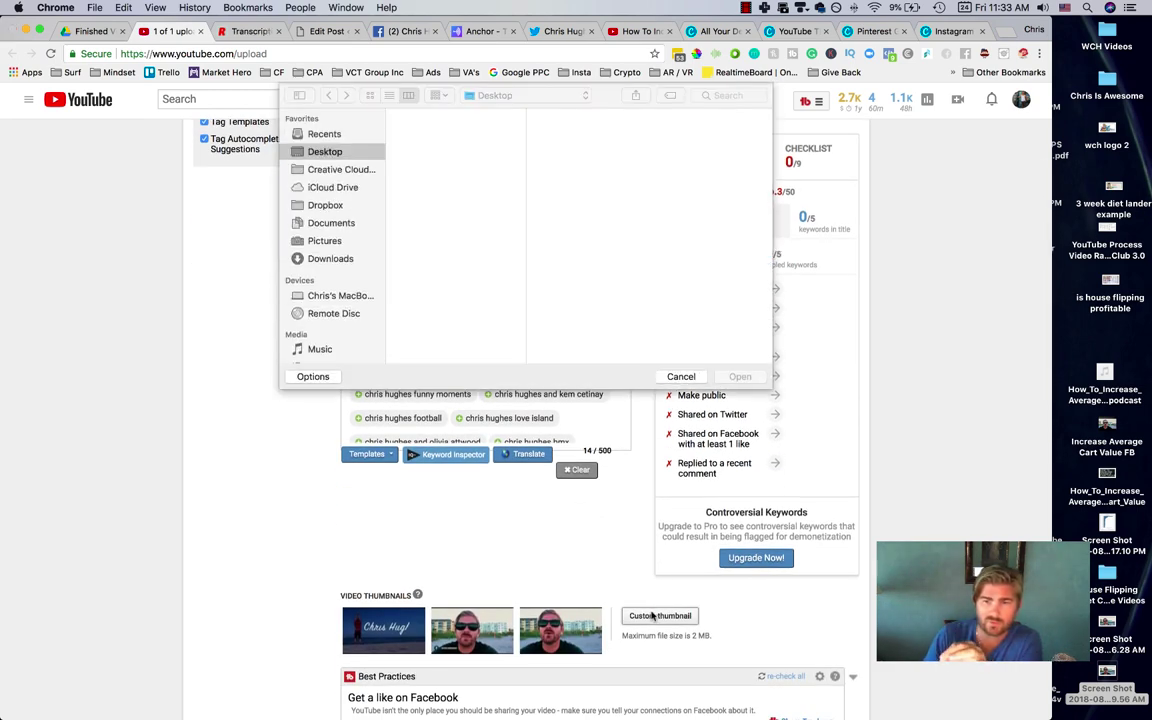
click(459, 157)
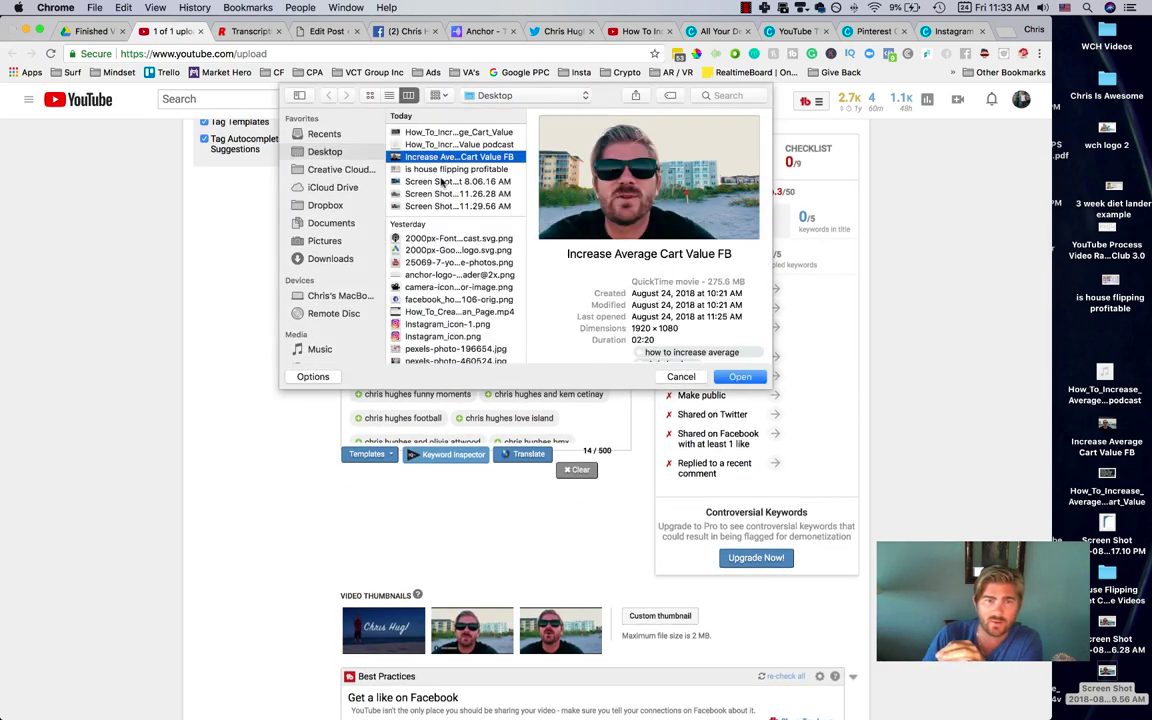
click(440, 182)
click(405, 132)
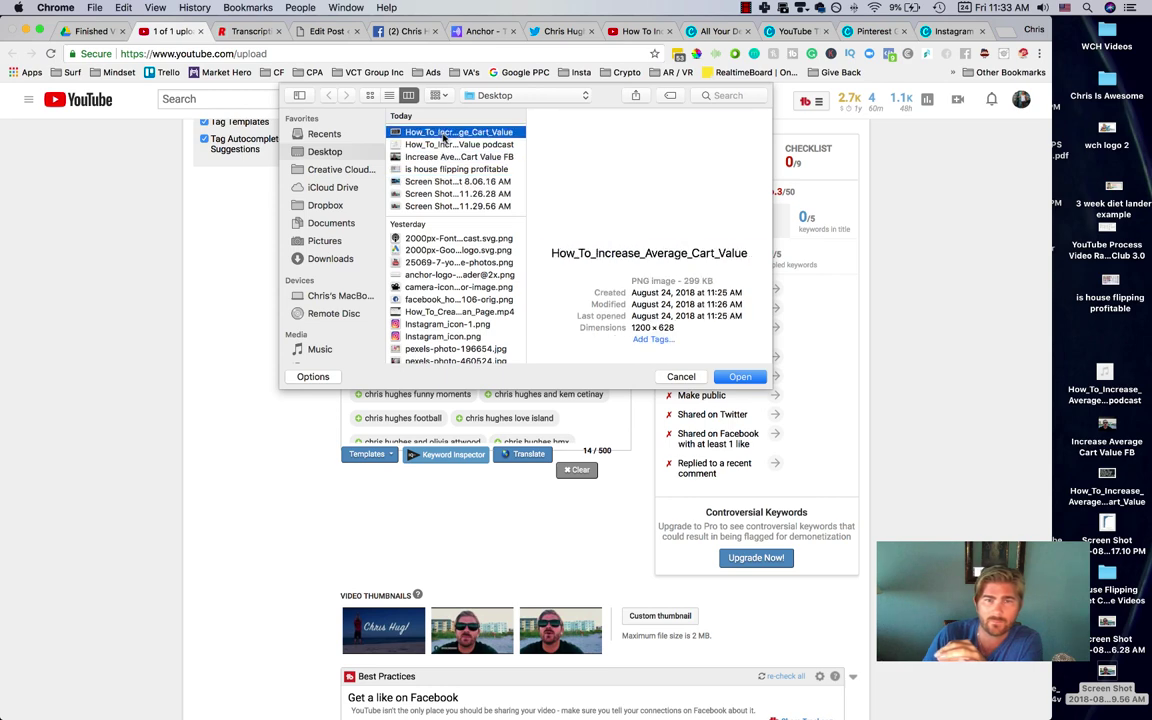
click(742, 378)
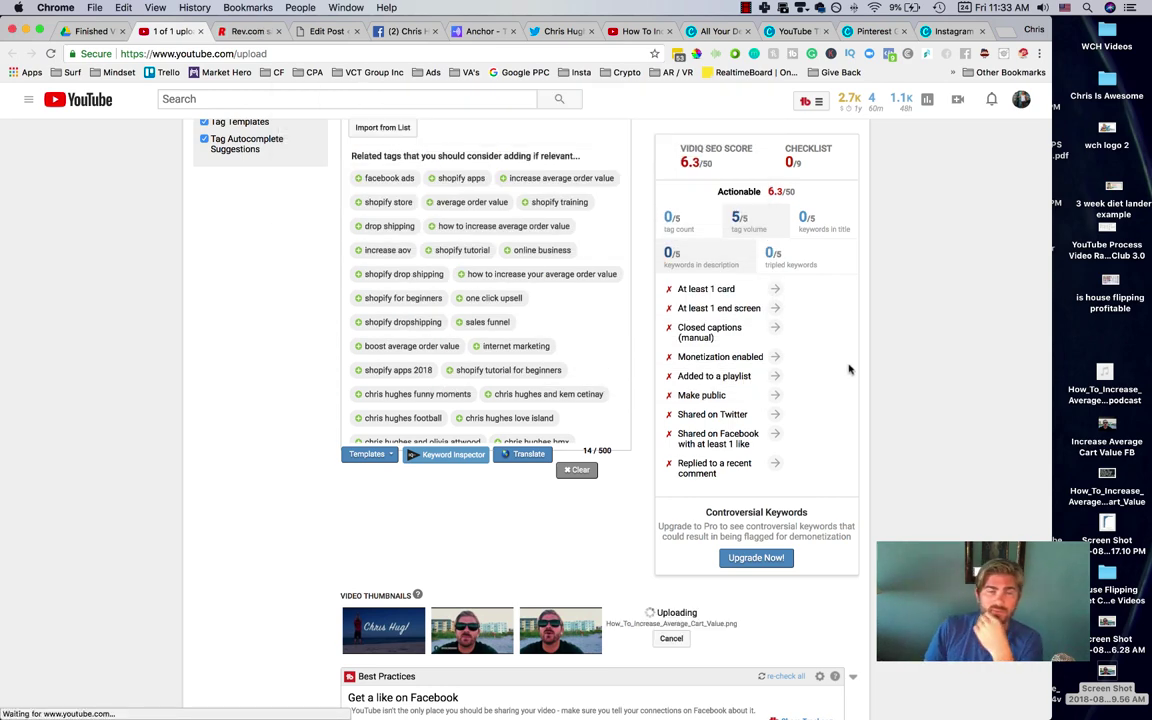
scroll(900, 366, up, 10)
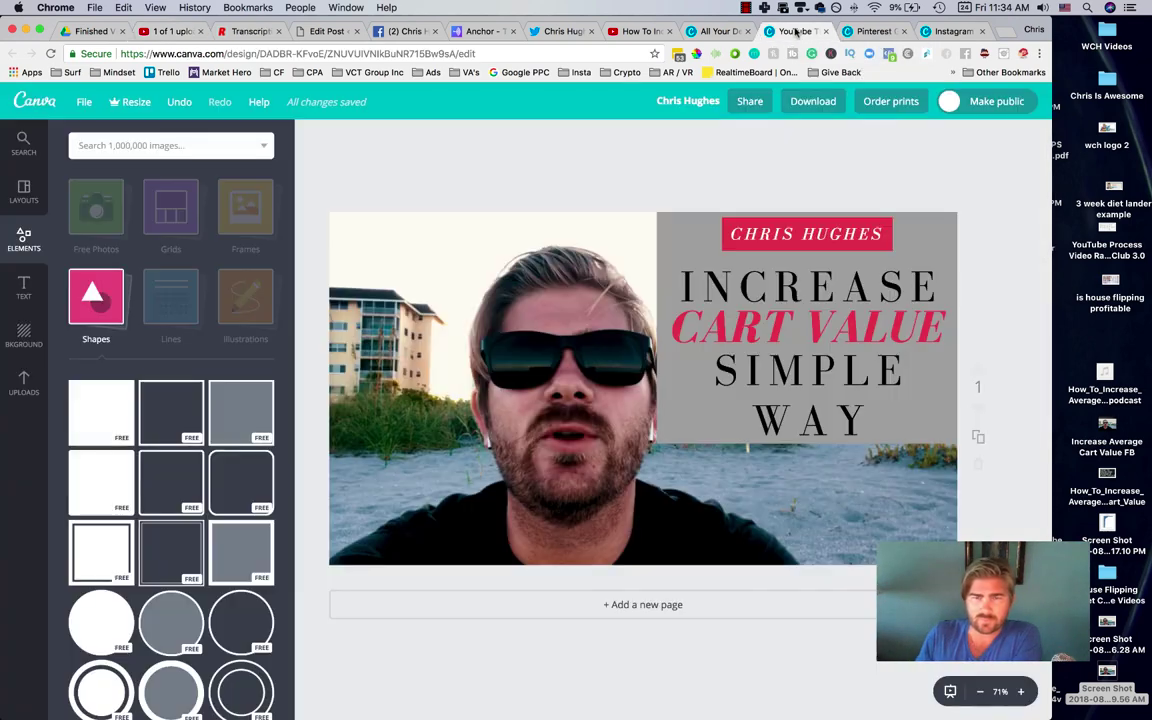
- Review the Canva graphics, YouTube video, Twitter post, Anchor episode, Facebook post, WordPress draft and Rev transcript order prepared for the video
click(795, 31)
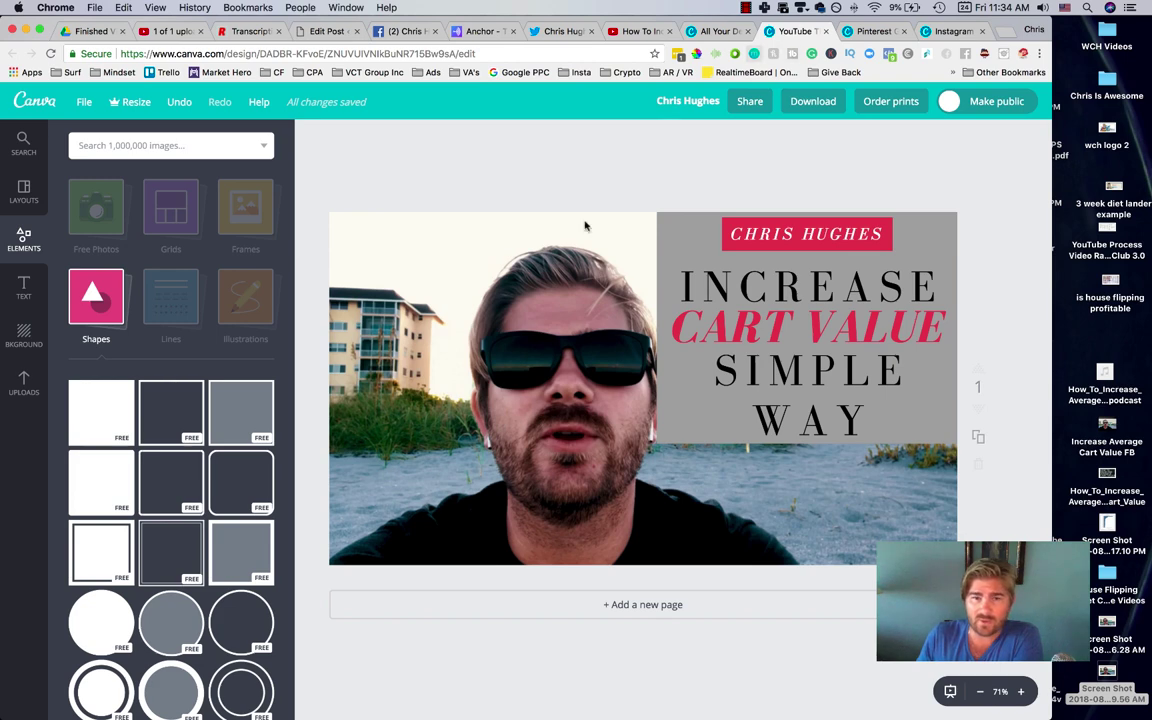
click(868, 31)
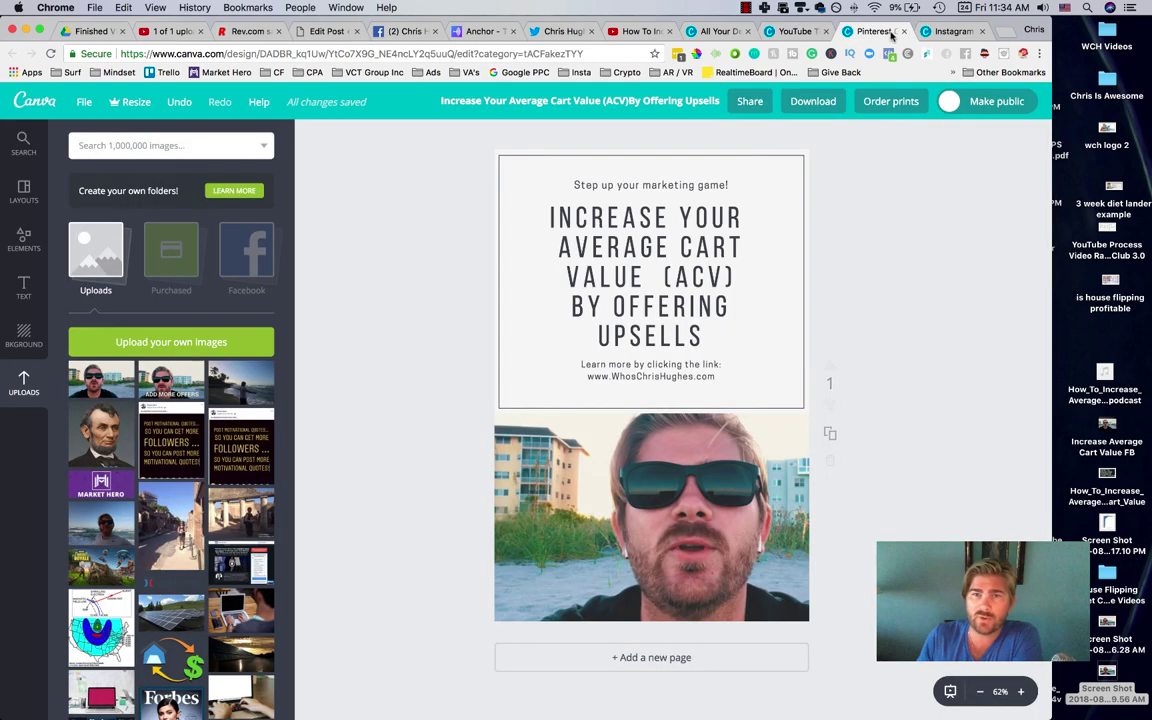
click(950, 31)
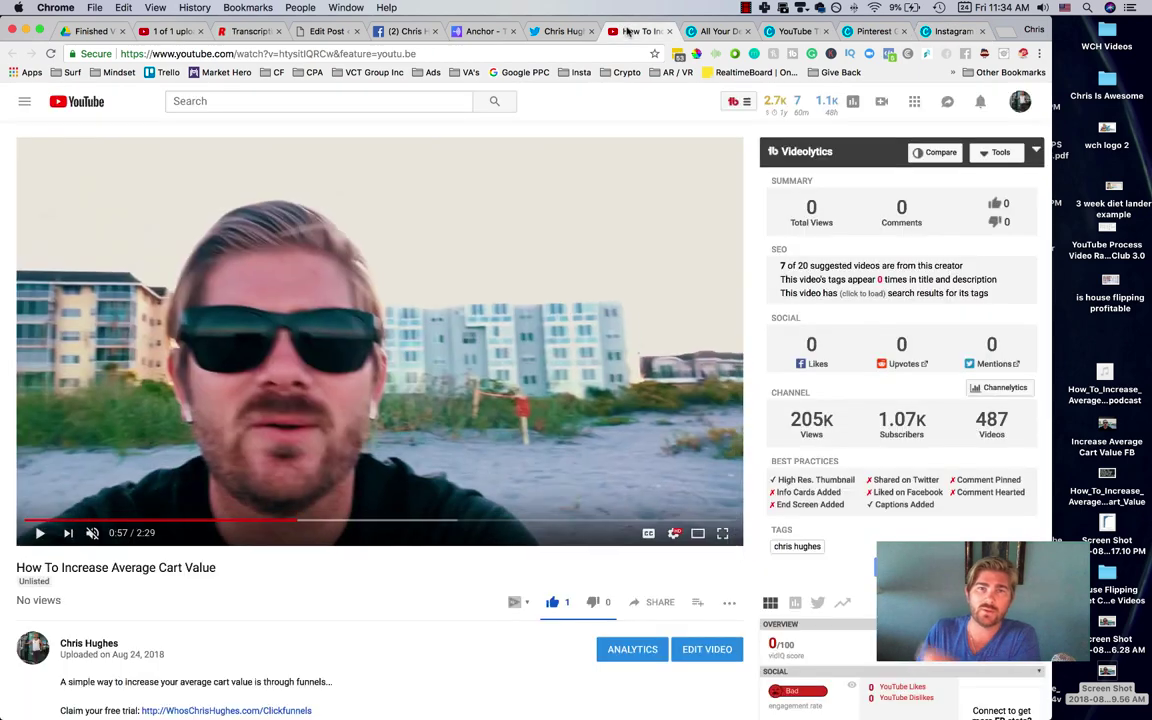
click(614, 34)
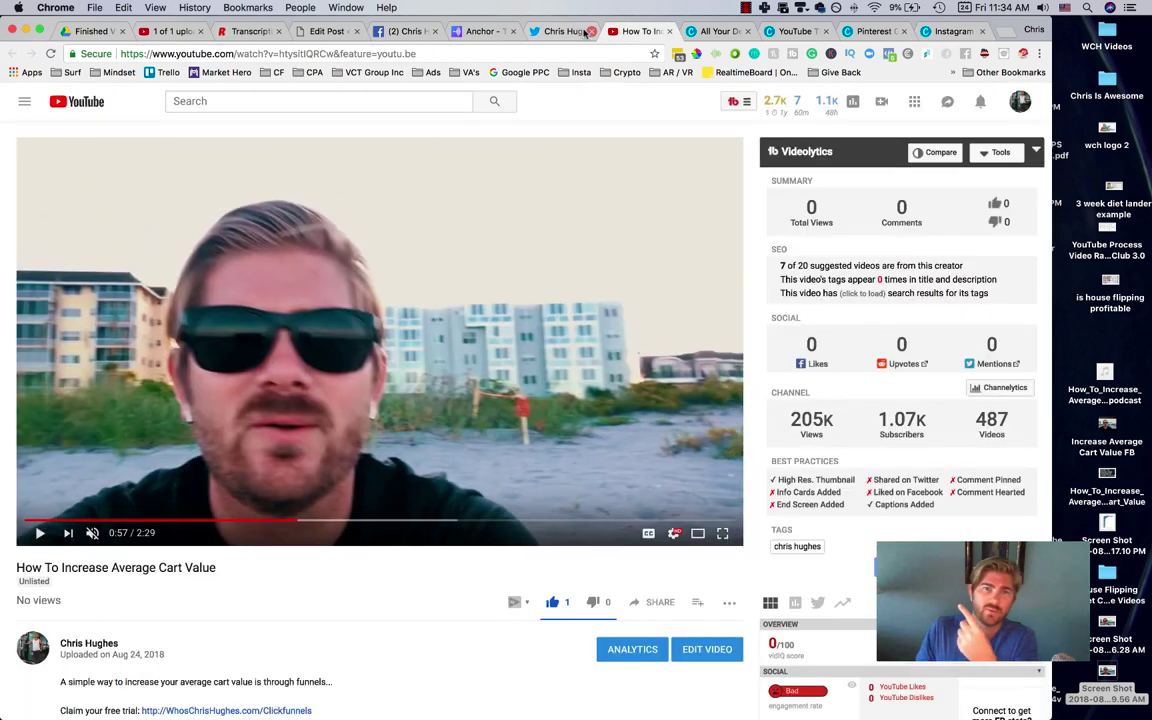
click(560, 31)
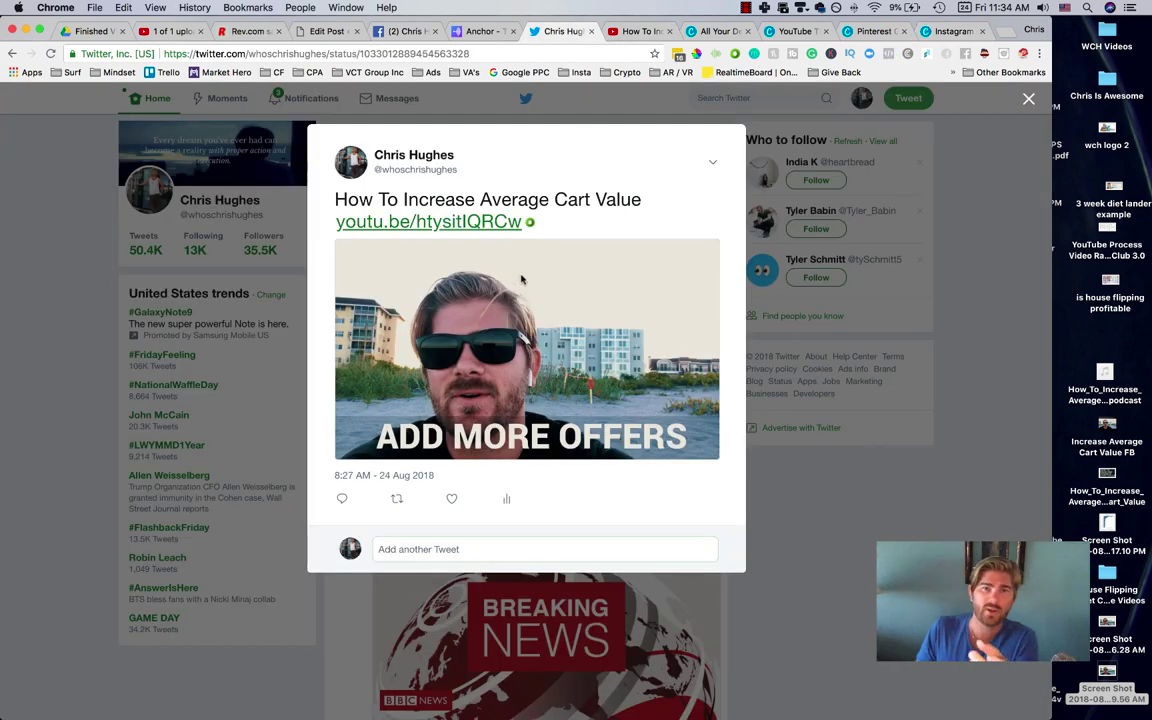
click(478, 32)
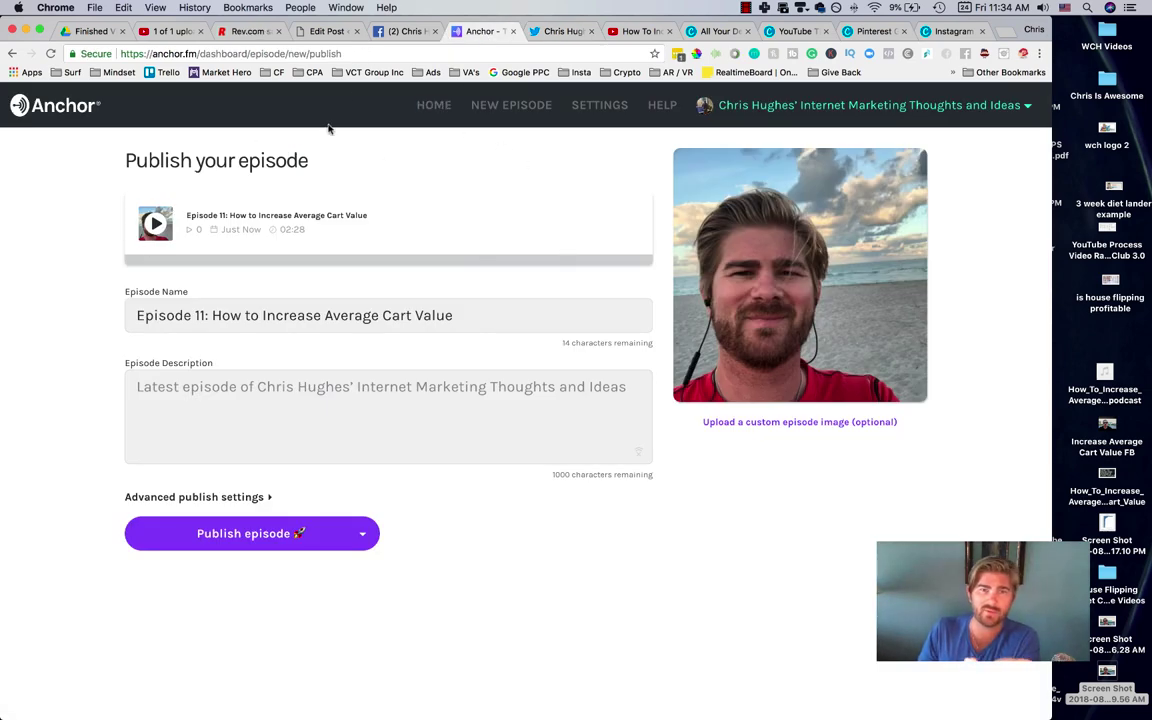
click(385, 31)
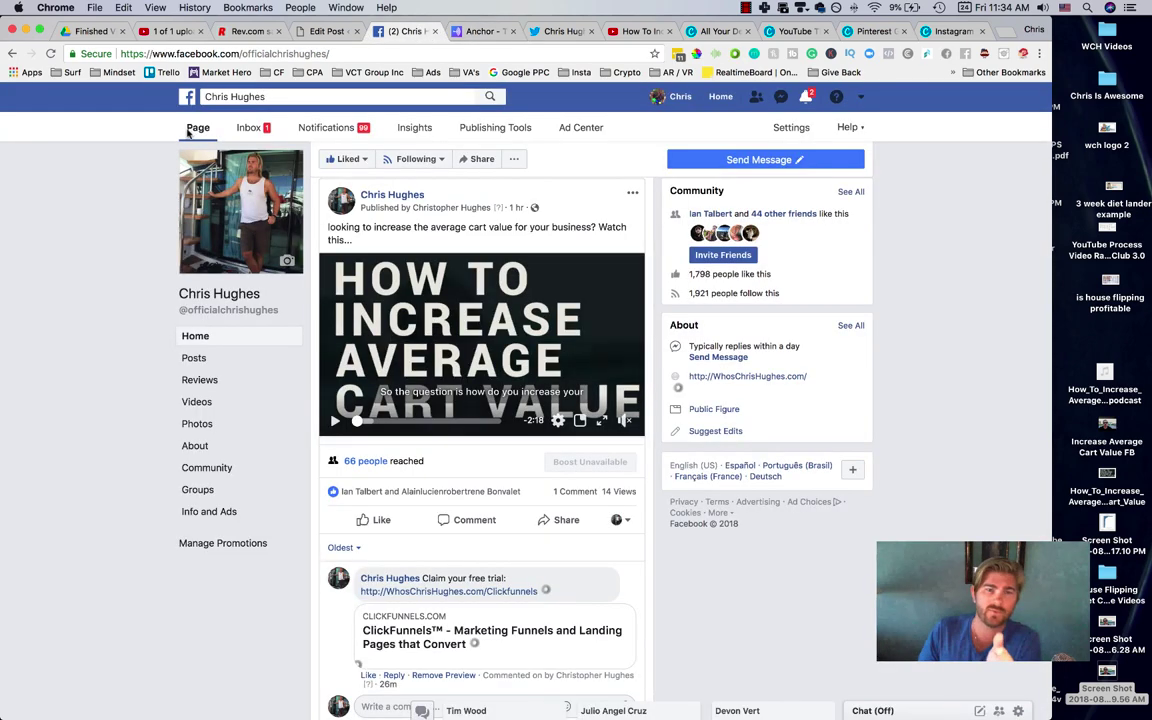
click(328, 31)
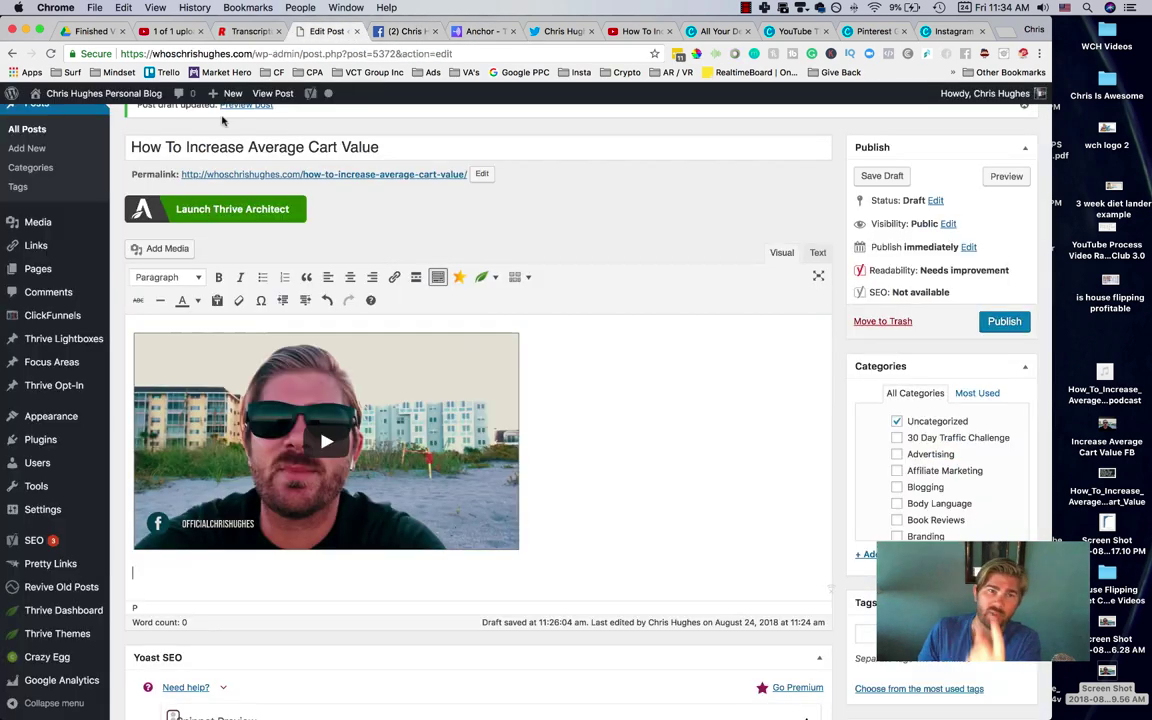
click(230, 31)
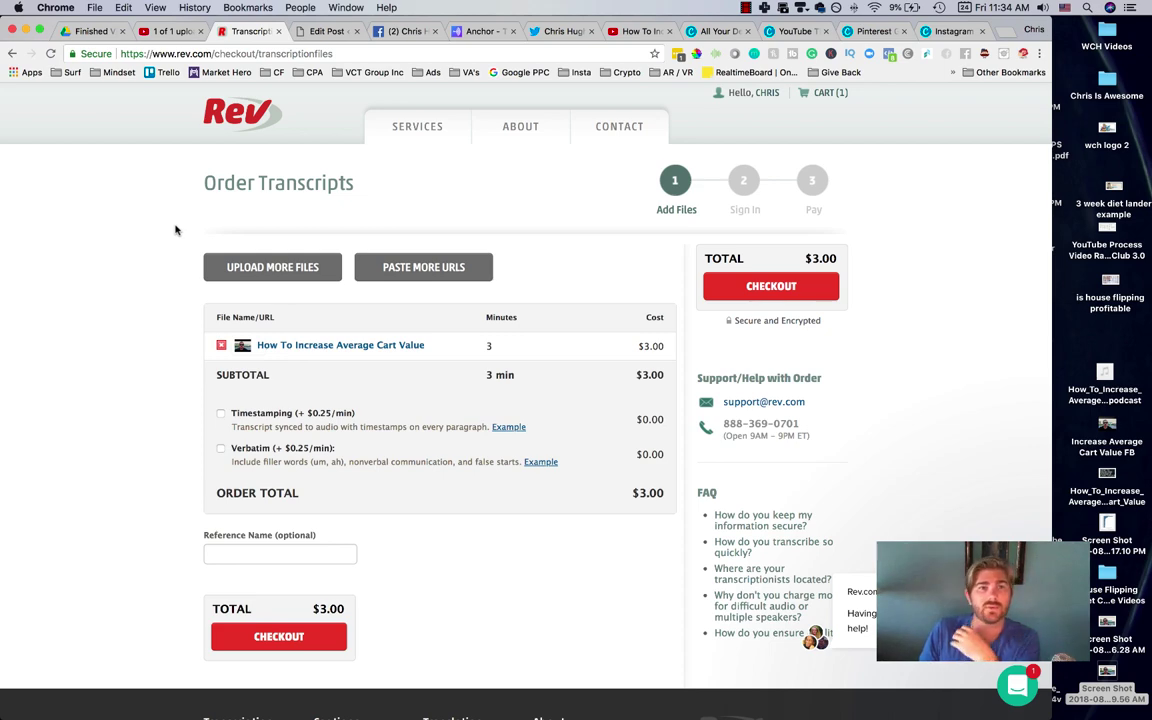
click(168, 31)
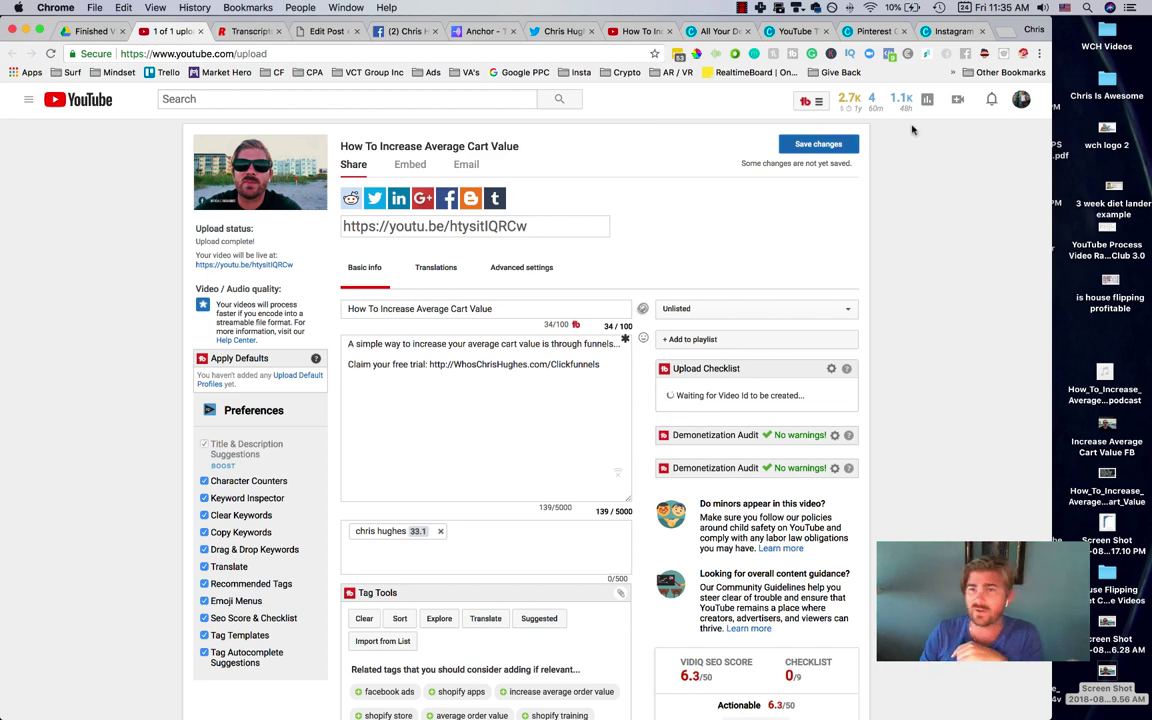
click(1021, 99)
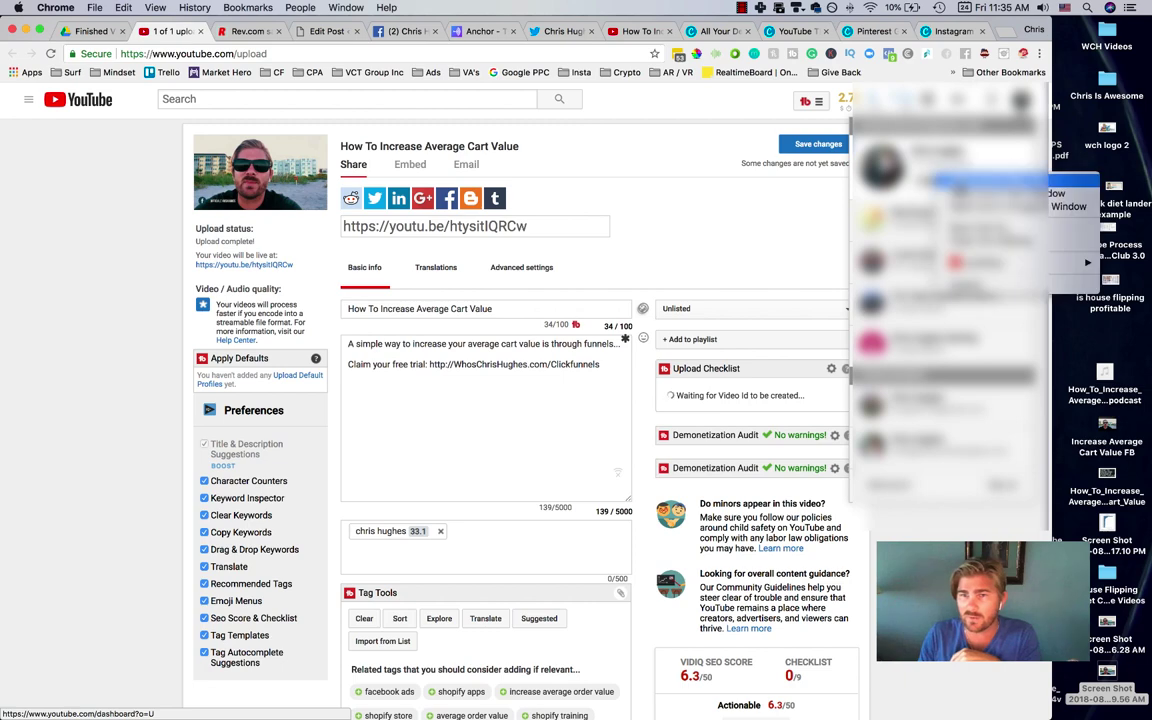
super+click(880, 230)
click(235, 33)
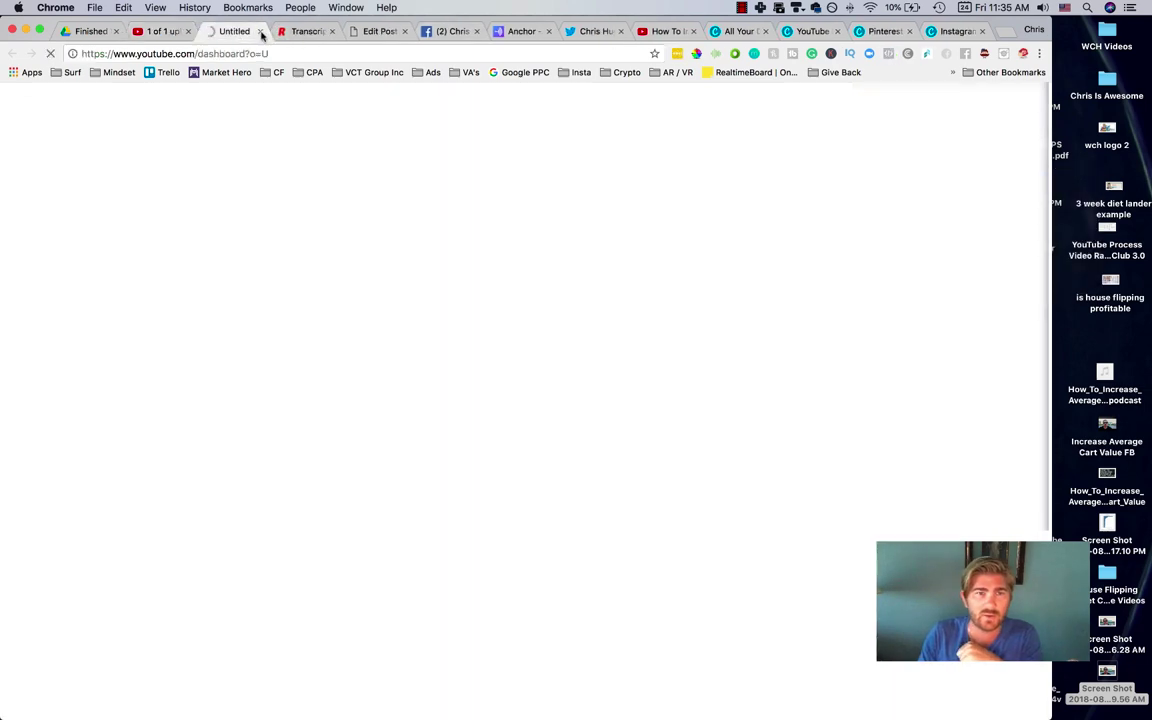
click(259, 31)
- Copy the web address of the "How To Increase Average Cart Value" YouTube video page
click(590, 36)
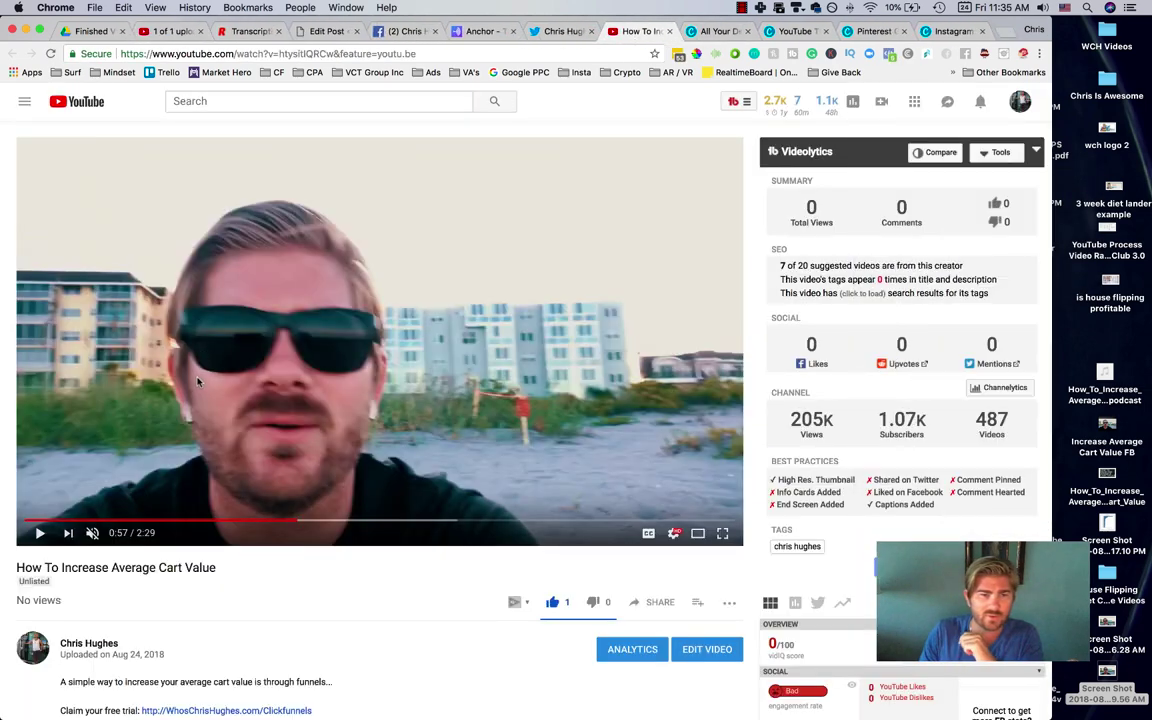
scroll(682, 380, down, 5)
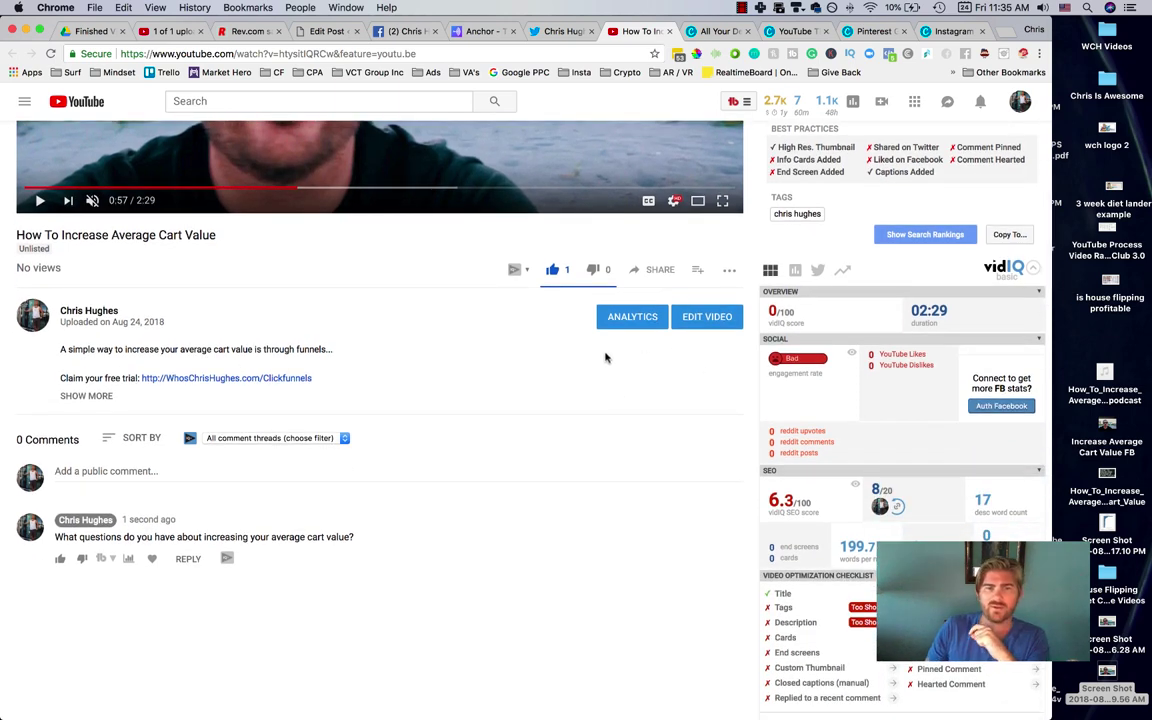
click(318, 54)
key(super+c)
right_click(318, 54)
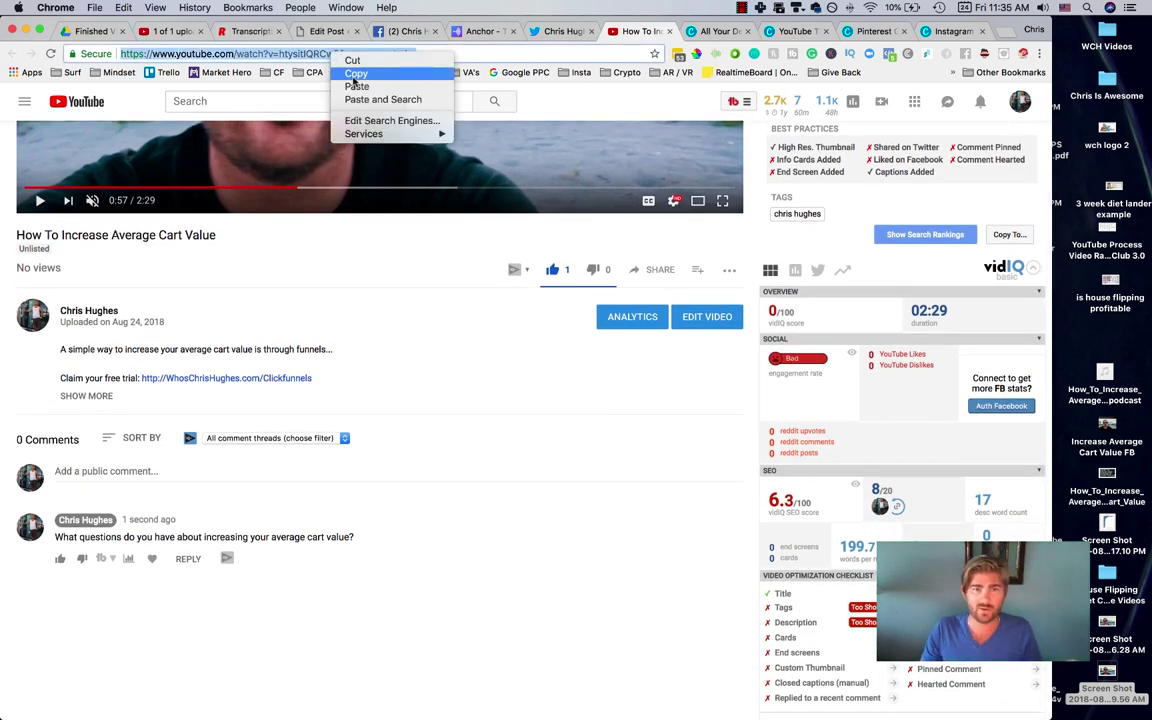
- Load the copied video address in a new incognito window and enlarge that window to fill the screen
click(1039, 54)
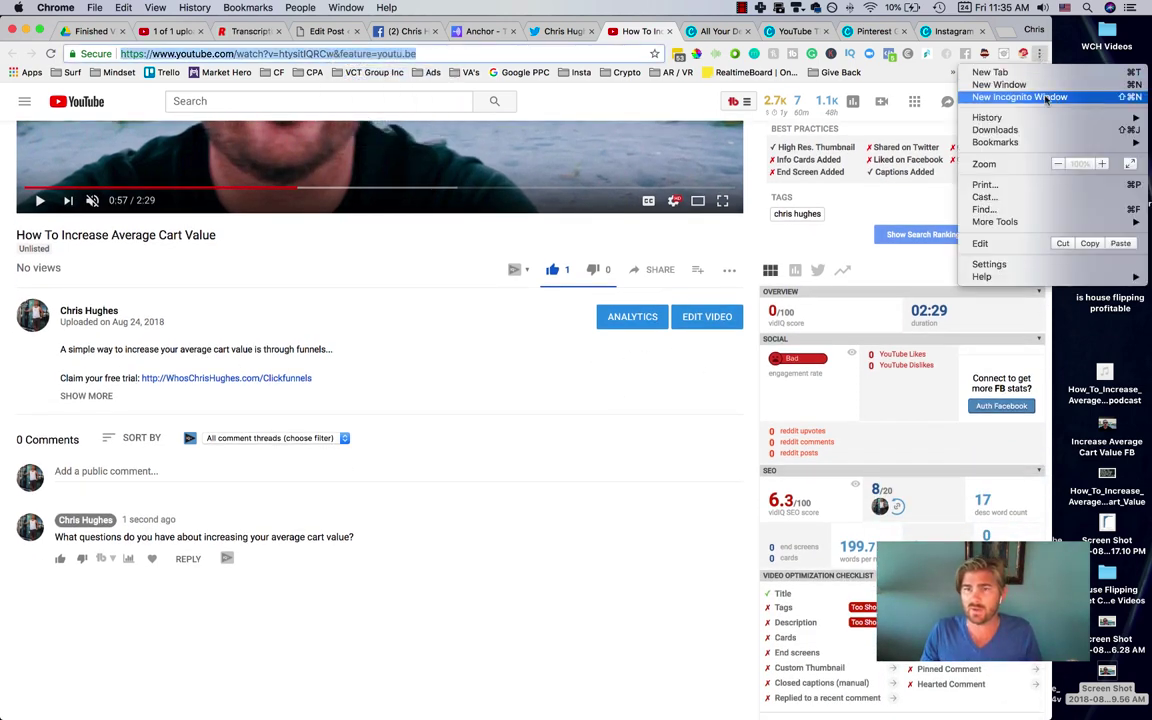
click(1020, 97)
key(super+v)
key(Return)
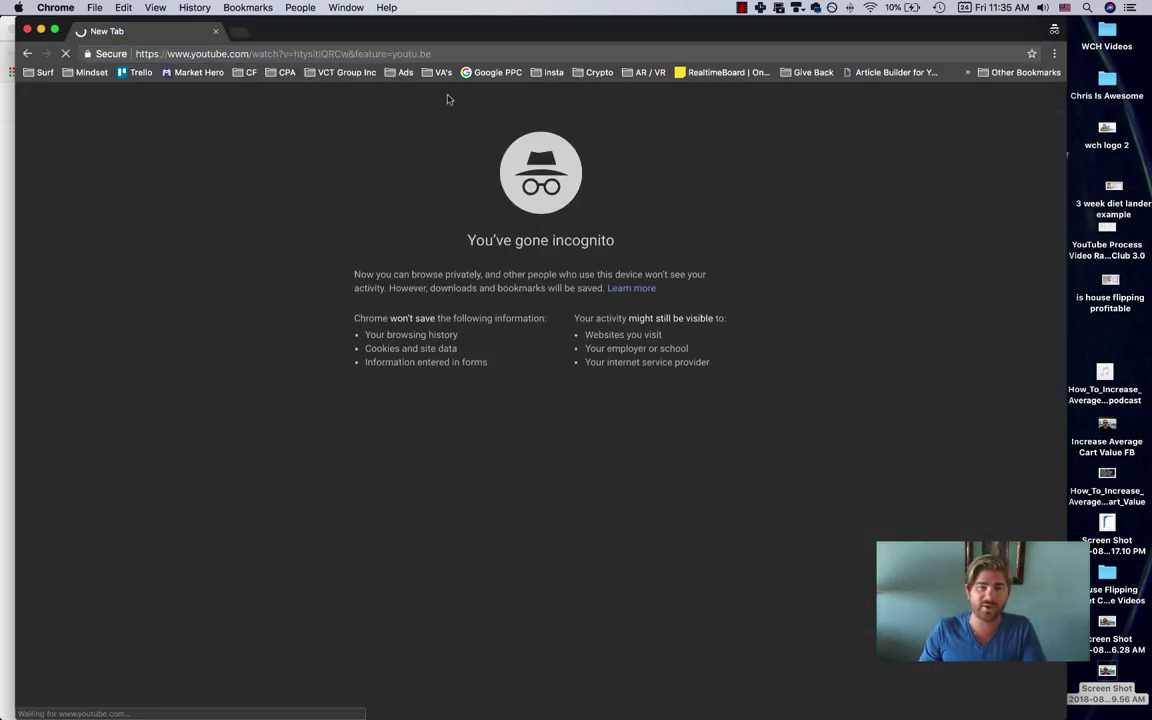
double_click(498, 24)
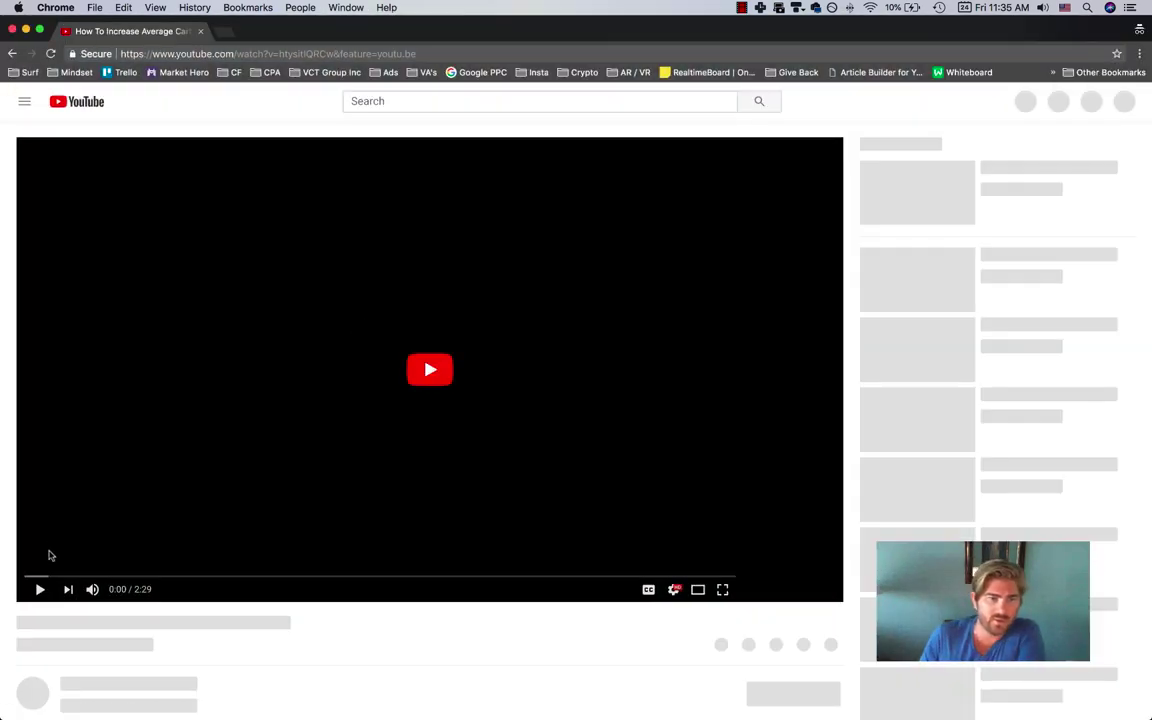
- Like the video from the second account and turn on all notifications for its channel
scroll(380, 465, down, 3)
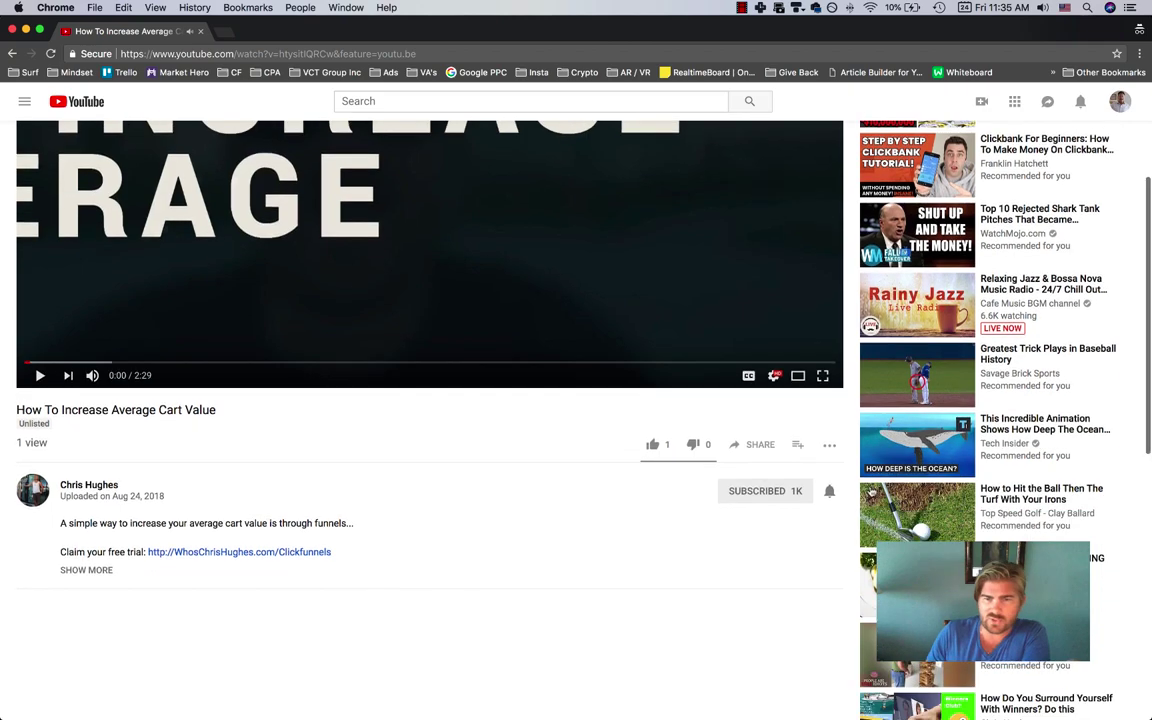
click(659, 447)
scroll(527, 403, down, 5)
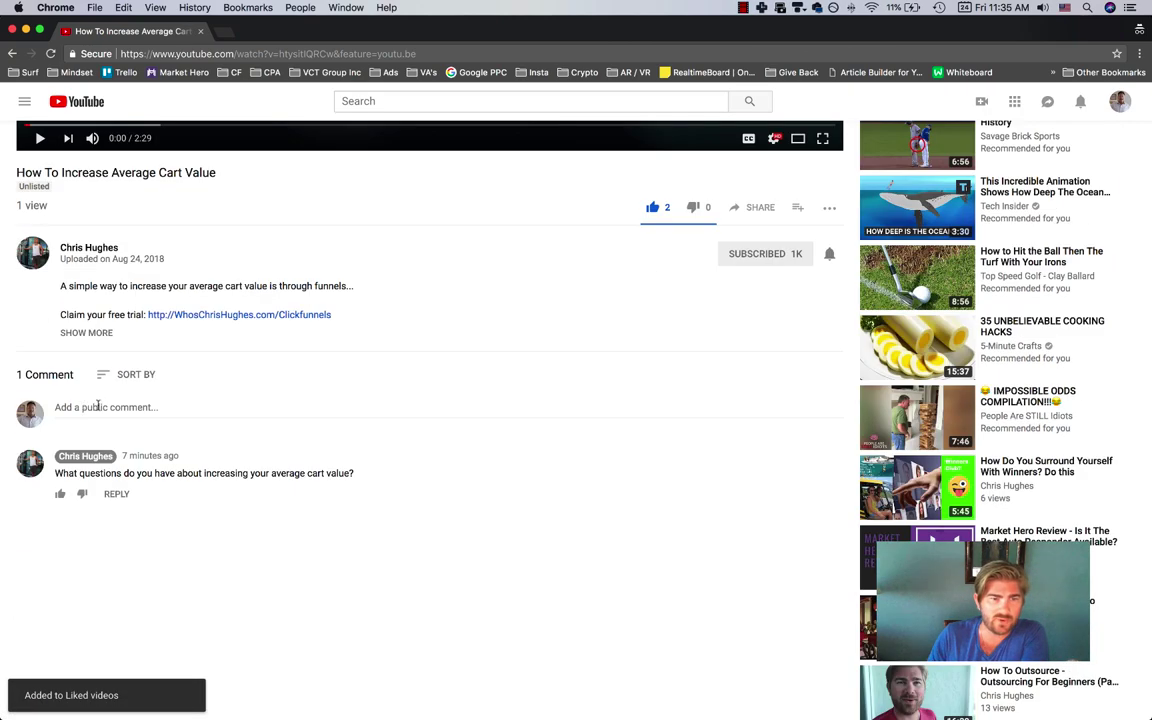
scroll(424, 419, up, 6)
scroll(208, 434, down, 4)
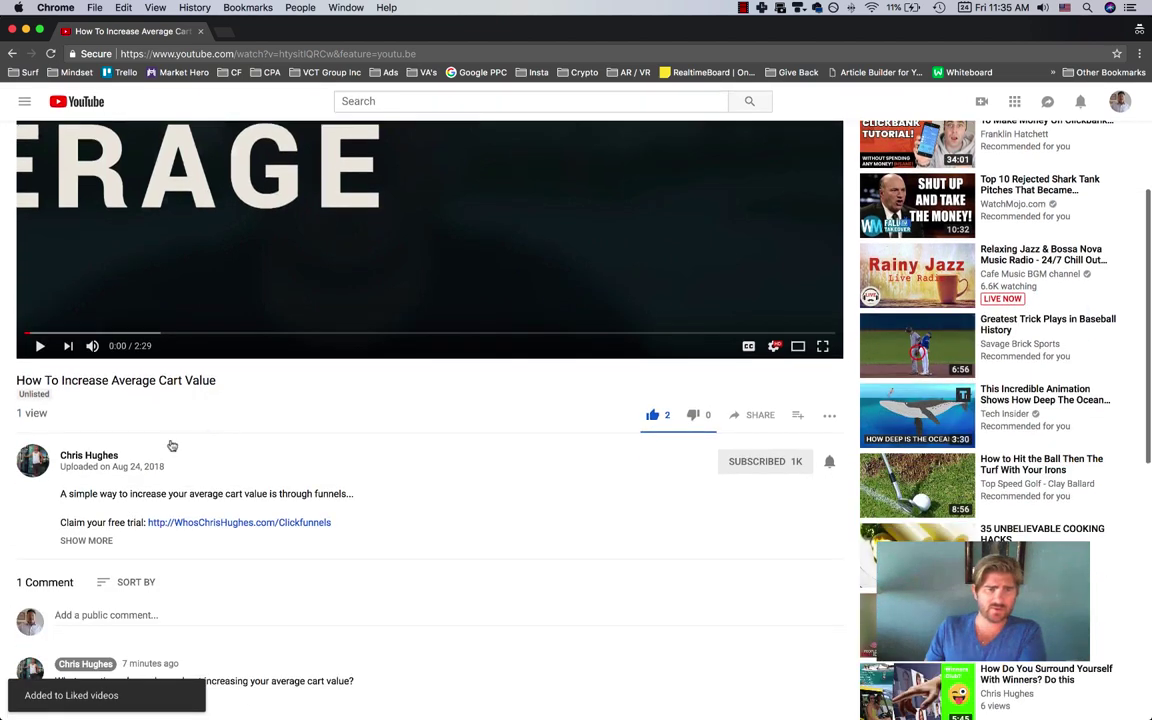
scroll(700, 420, down, 1)
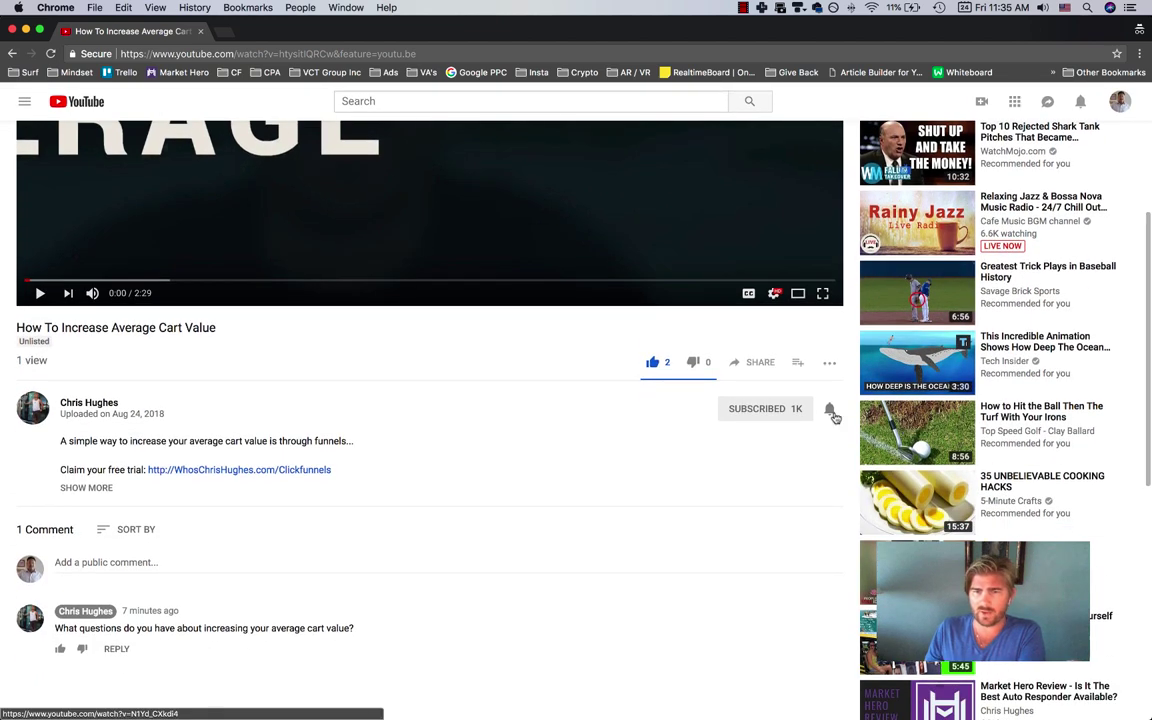
click(830, 411)
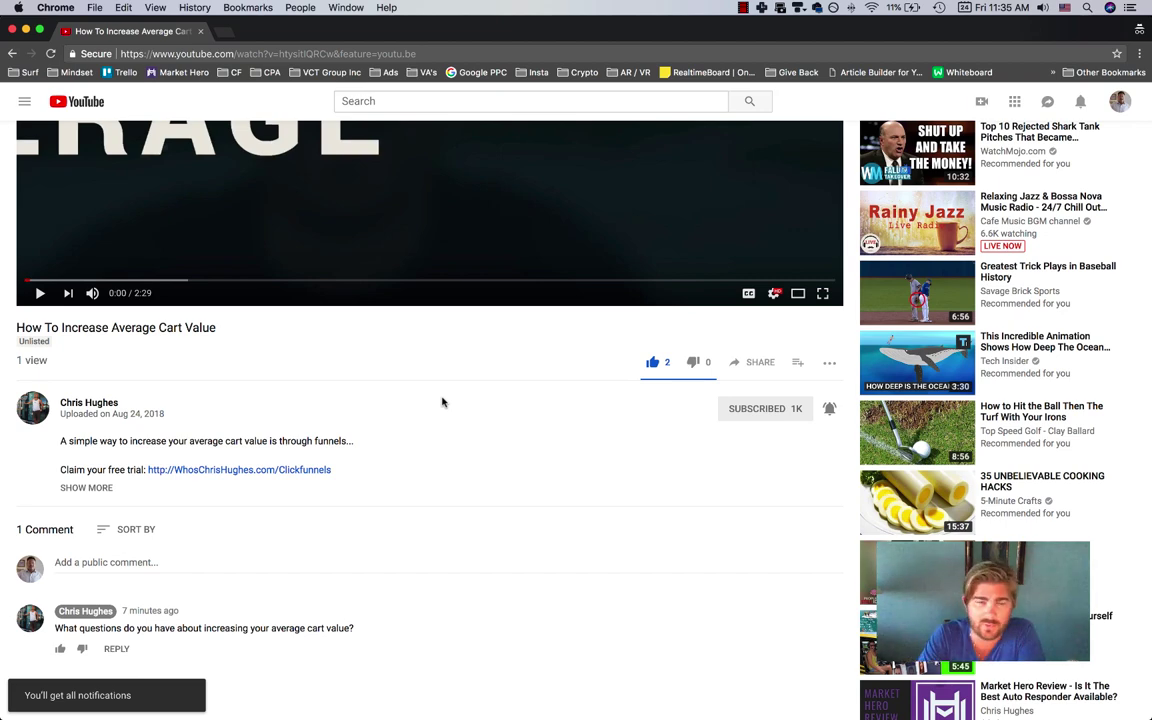
scroll(430, 408, up, 5)
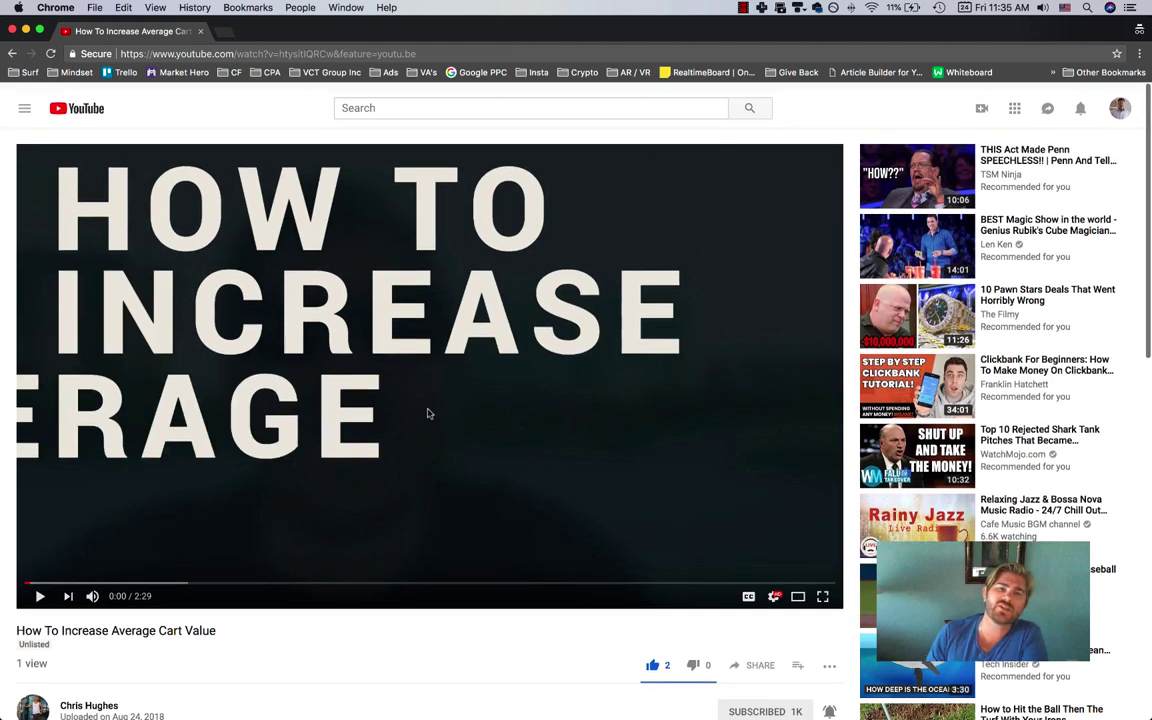